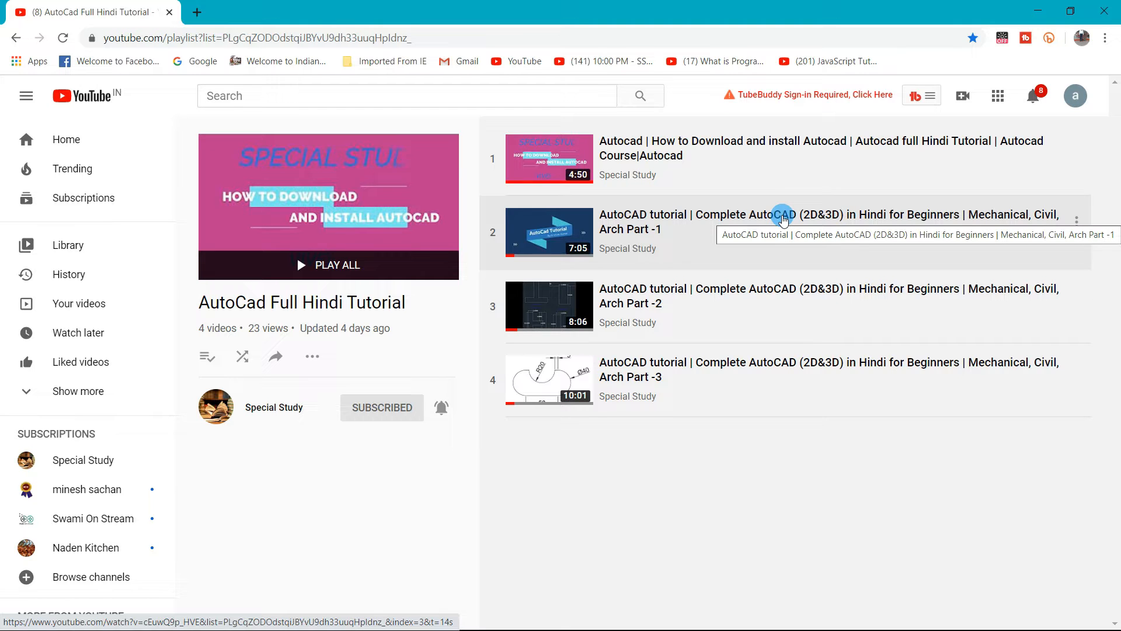
- Switch to AutoCAD and view the available Arc methods and the Rectangle and Polygon drawing tools
{"action": "key", "text": "alt+Tab"}
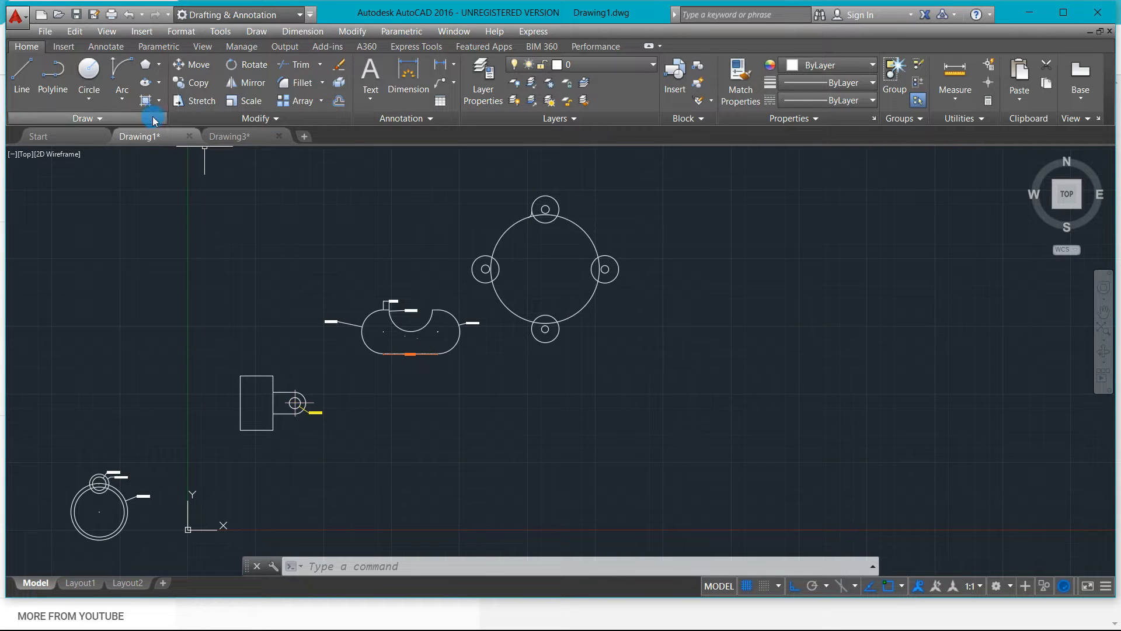
{"action": "left_click", "coordinate": [122, 99]}
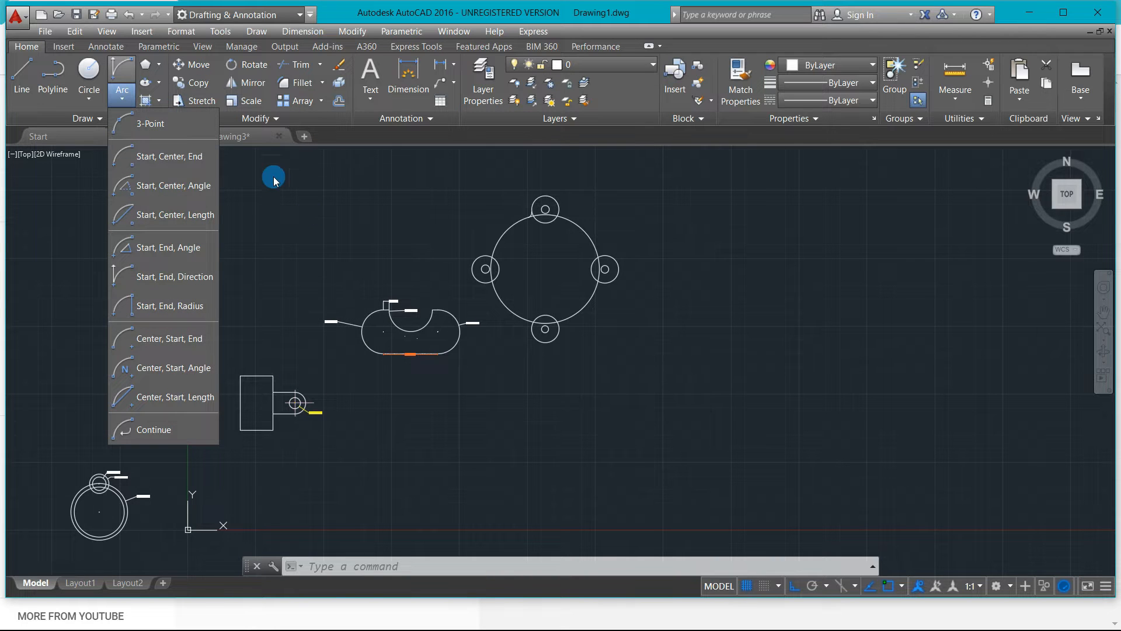
{"action": "left_click", "coordinate": [161, 65]}
{"action": "left_click", "coordinate": [158, 65]}
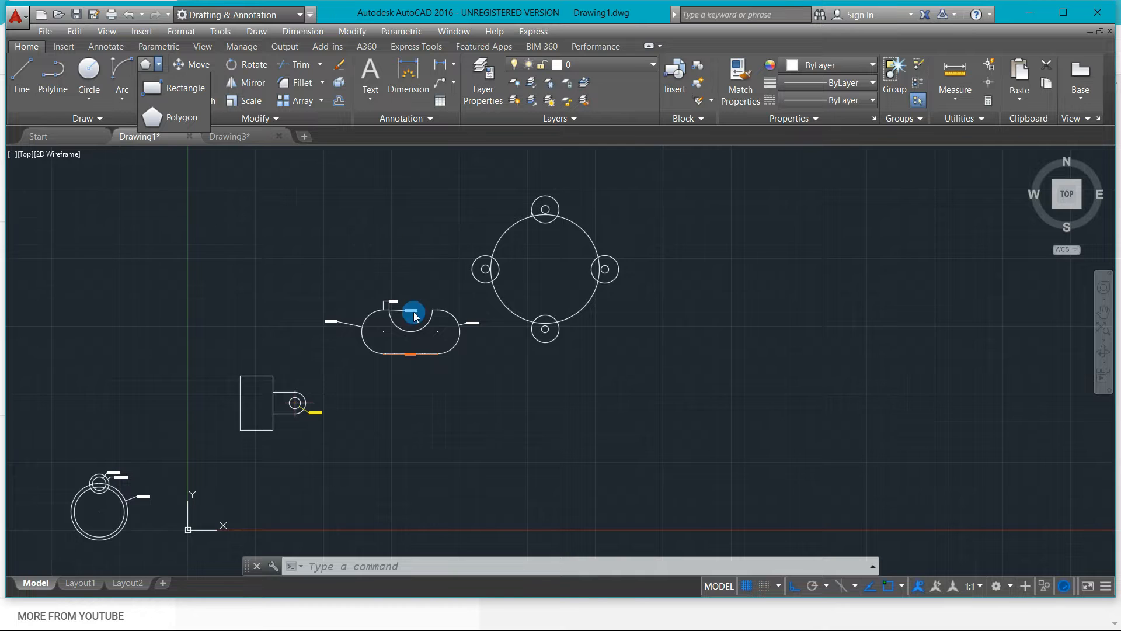
- Examine the existing bracket with its 10 mm hole and the dimensioned slotted part in the drawing
{"action": "scroll", "coordinate": [325, 413], "scroll_direction": "up", "scroll_amount": 10}
{"action": "scroll", "coordinate": [258, 448], "scroll_direction": "down", "scroll_amount": 2}
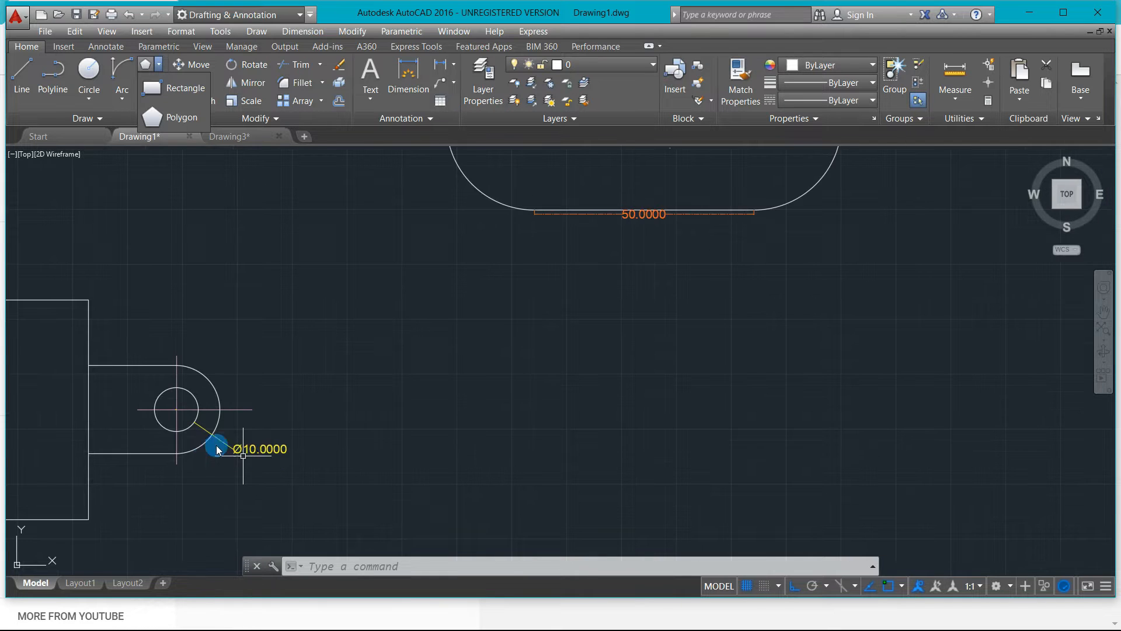
{"action": "scroll", "coordinate": [170, 433], "scroll_direction": "up", "scroll_amount": 6}
{"action": "scroll", "coordinate": [161, 372], "scroll_direction": "up", "scroll_amount": 3}
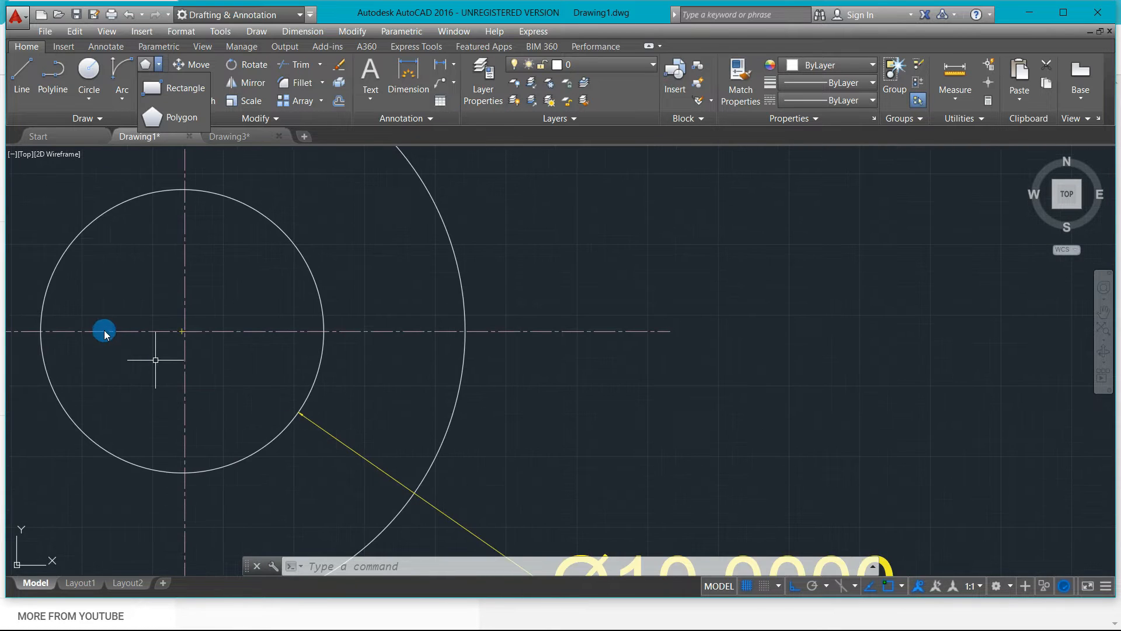
{"action": "scroll", "coordinate": [125, 354], "scroll_direction": "down", "scroll_amount": 5}
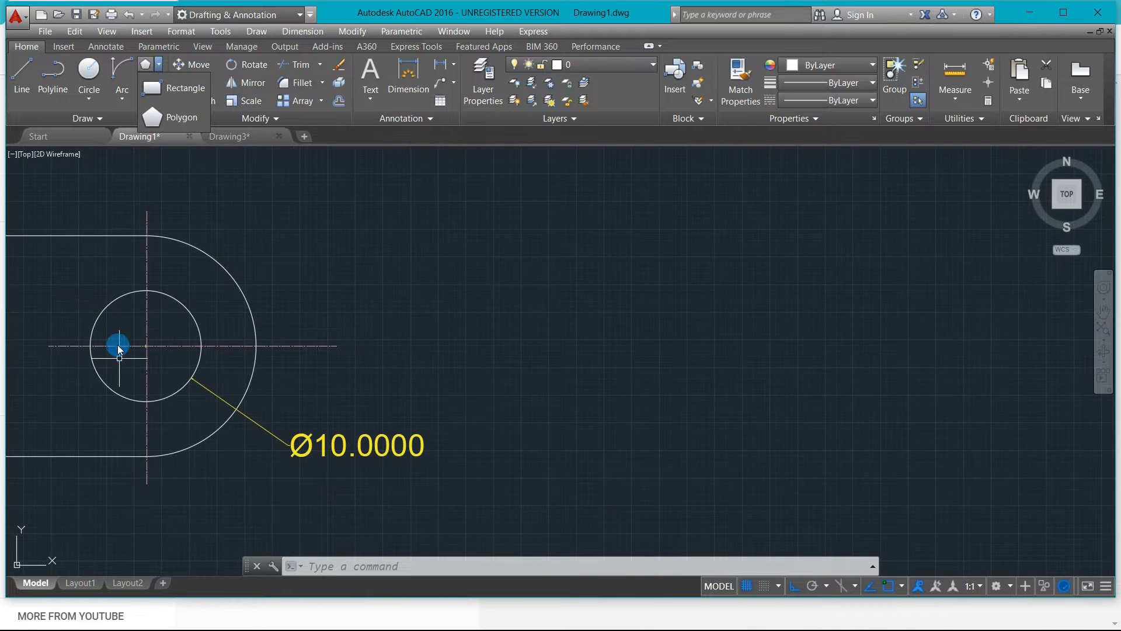
{"action": "scroll", "coordinate": [122, 346], "scroll_direction": "up", "scroll_amount": 4}
{"action": "scroll", "coordinate": [141, 351], "scroll_direction": "down", "scroll_amount": 6}
{"action": "scroll", "coordinate": [141, 349], "scroll_direction": "down", "scroll_amount": 3}
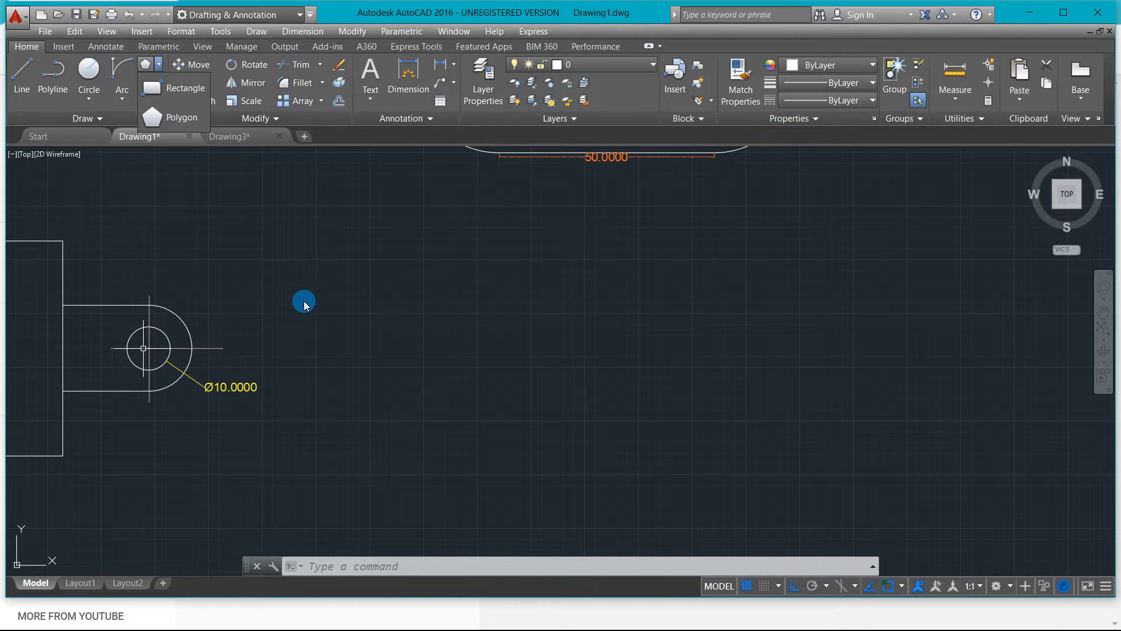
{"action": "scroll", "coordinate": [379, 339], "scroll_direction": "up", "scroll_amount": 3}
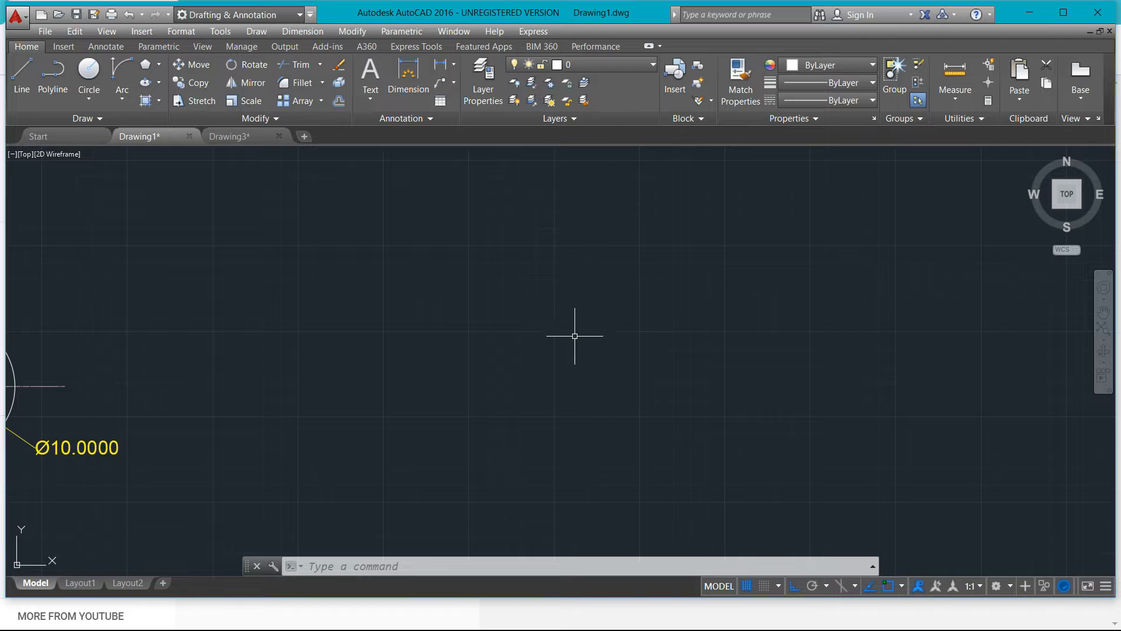
{"action": "scroll", "coordinate": [534, 314], "scroll_direction": "up", "scroll_amount": 2}
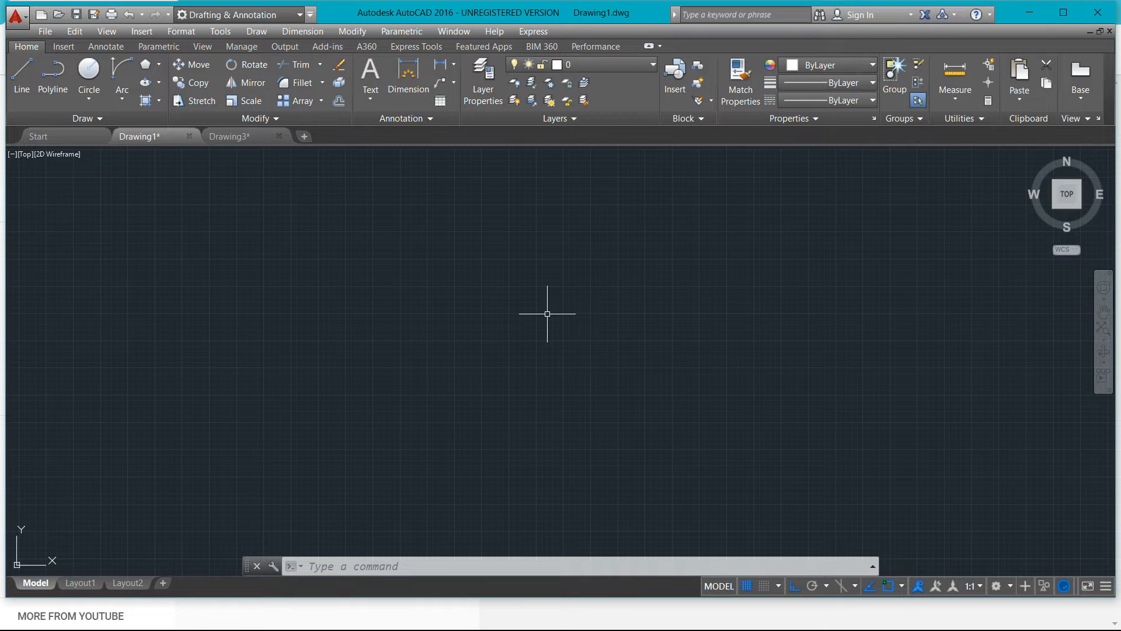
{"action": "scroll", "coordinate": [547, 314], "scroll_direction": "down", "scroll_amount": 2}
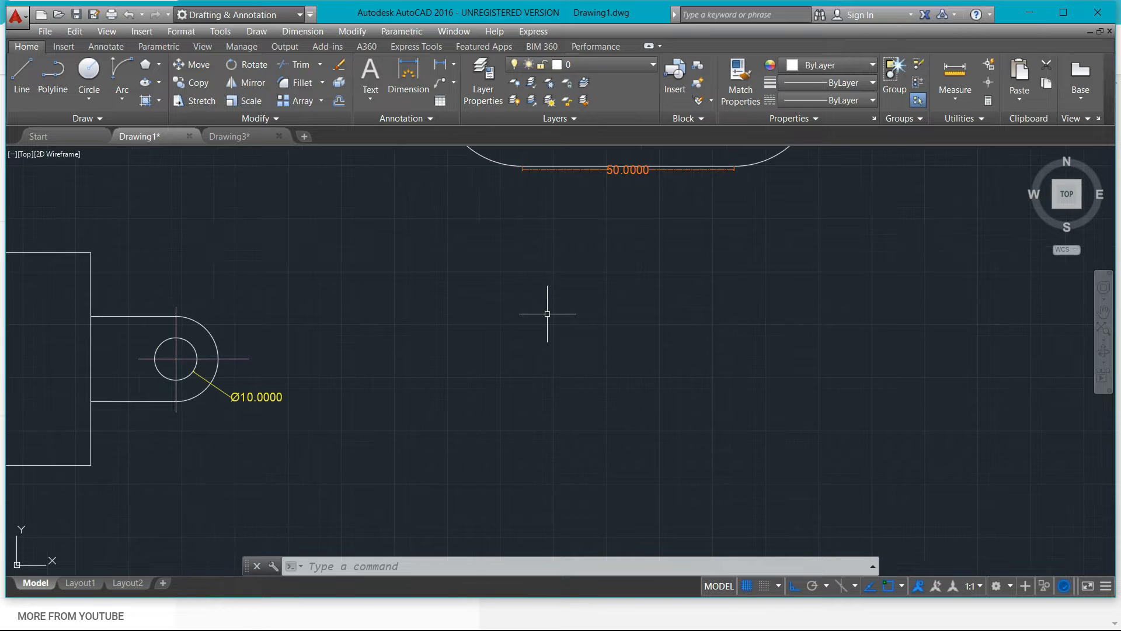
{"action": "scroll", "coordinate": [548, 313], "scroll_direction": "up", "scroll_amount": 1}
{"action": "scroll", "coordinate": [548, 314], "scroll_direction": "down", "scroll_amount": 2}
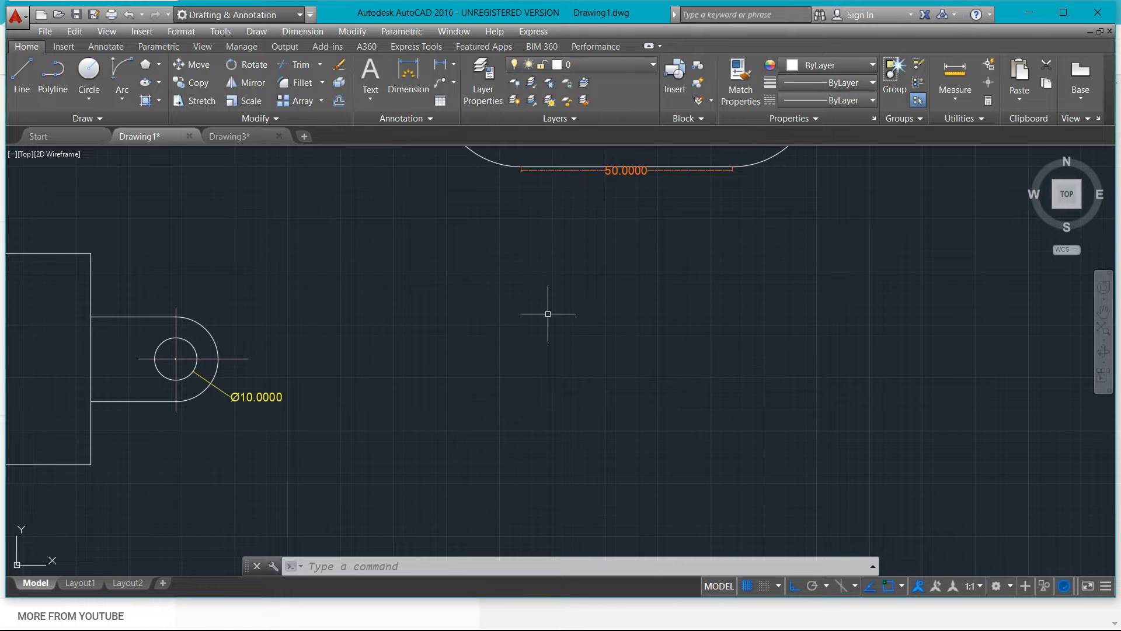
{"action": "scroll", "coordinate": [531, 336], "scroll_direction": "down", "scroll_amount": 3}
{"action": "scroll", "coordinate": [550, 337], "scroll_direction": "up", "scroll_amount": 4}
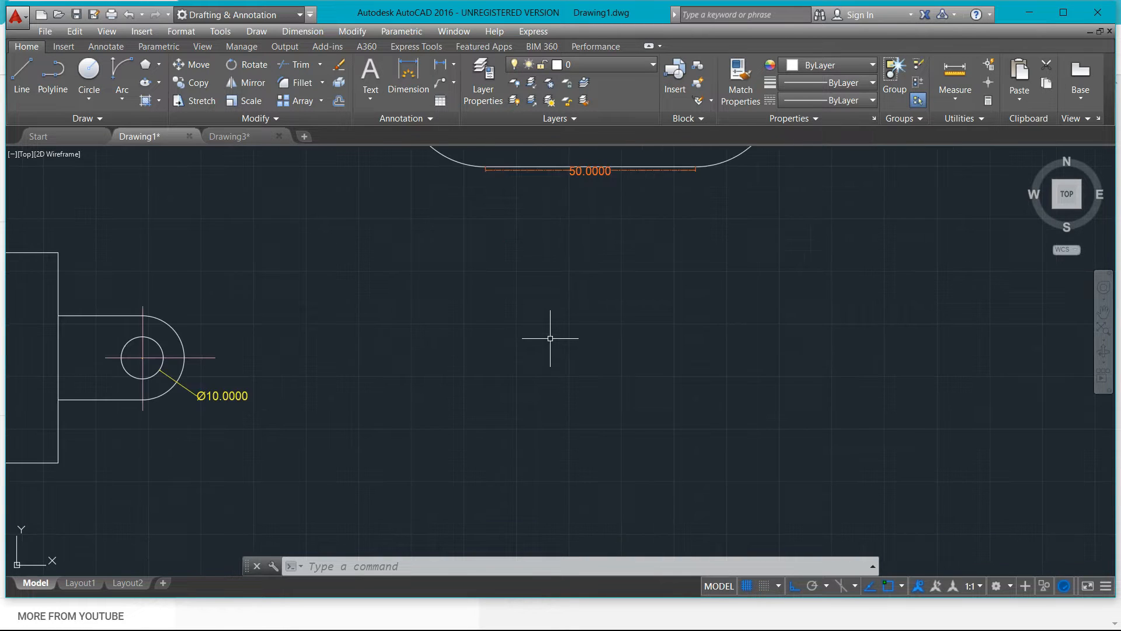
{"action": "scroll", "coordinate": [550, 338], "scroll_direction": "down", "scroll_amount": 2}
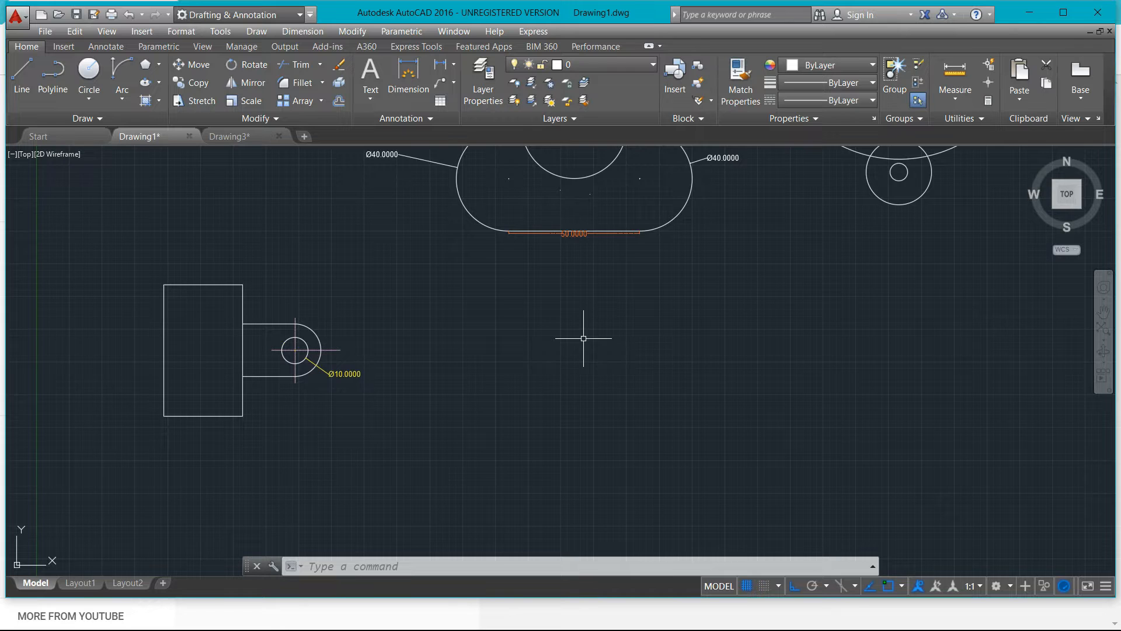
{"action": "scroll", "coordinate": [583, 338], "scroll_direction": "up", "scroll_amount": 2}
{"action": "scroll", "coordinate": [580, 345], "scroll_direction": "down", "scroll_amount": 2}
{"action": "mouse_move", "coordinate": [580, 318]}
{"action": "middle_mouse_down"}
{"action": "mouse_move", "coordinate": [566, 385]}
{"action": "mouse_move", "coordinate": [603, 374]}
{"action": "middle_mouse_up"}
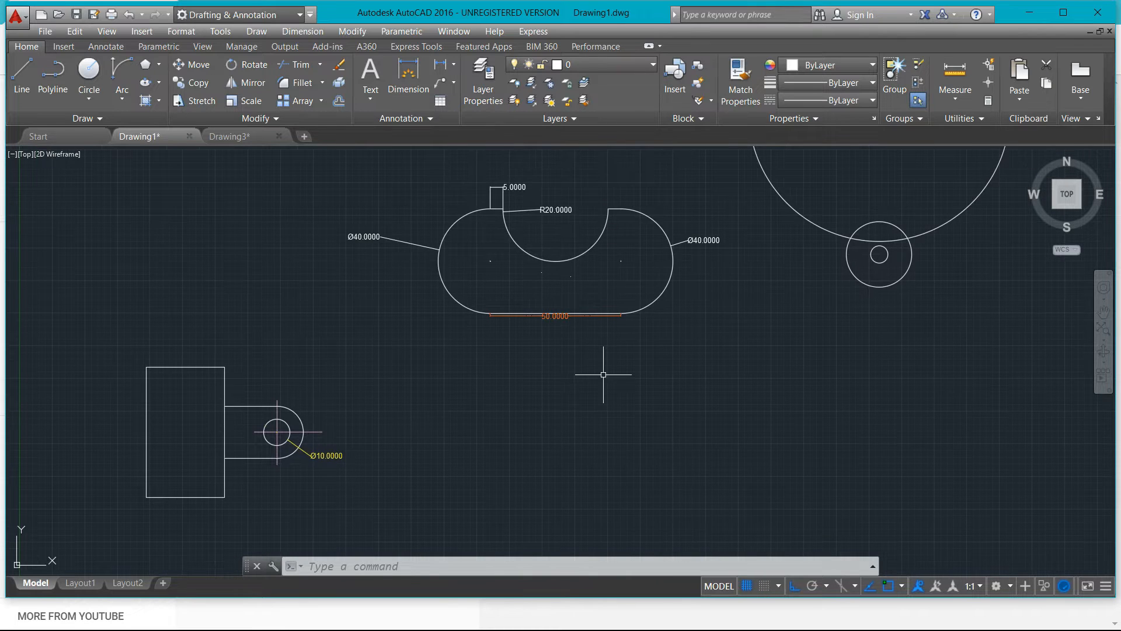
- Set the crosshair size to 20 in the display options
{"action": "right_click", "coordinate": [603, 374]}
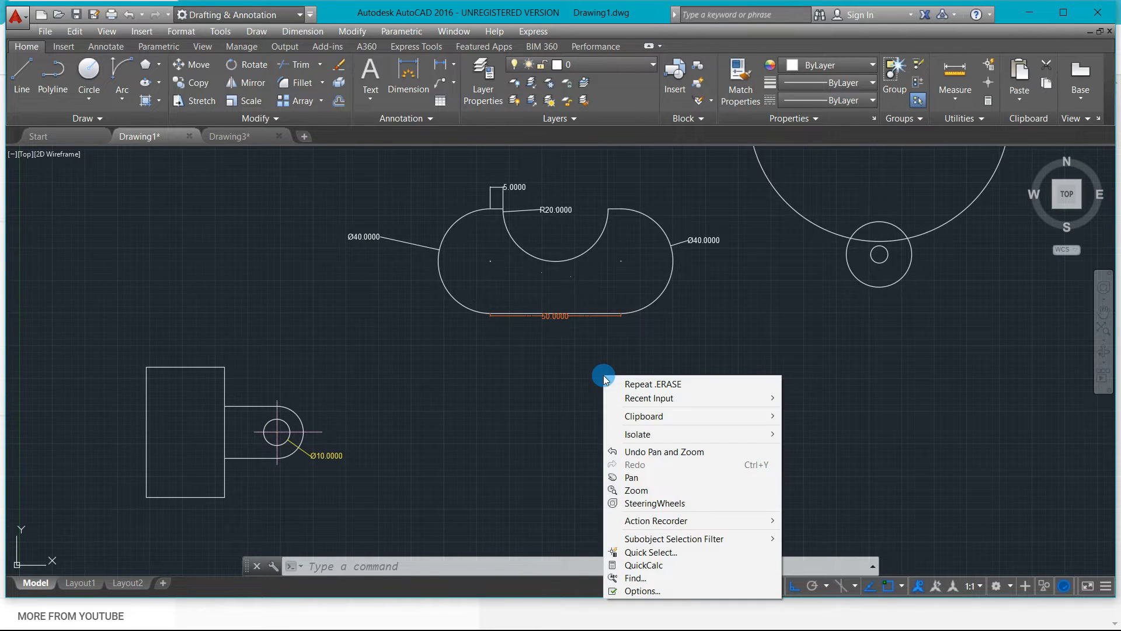
{"action": "left_click", "coordinate": [640, 591]}
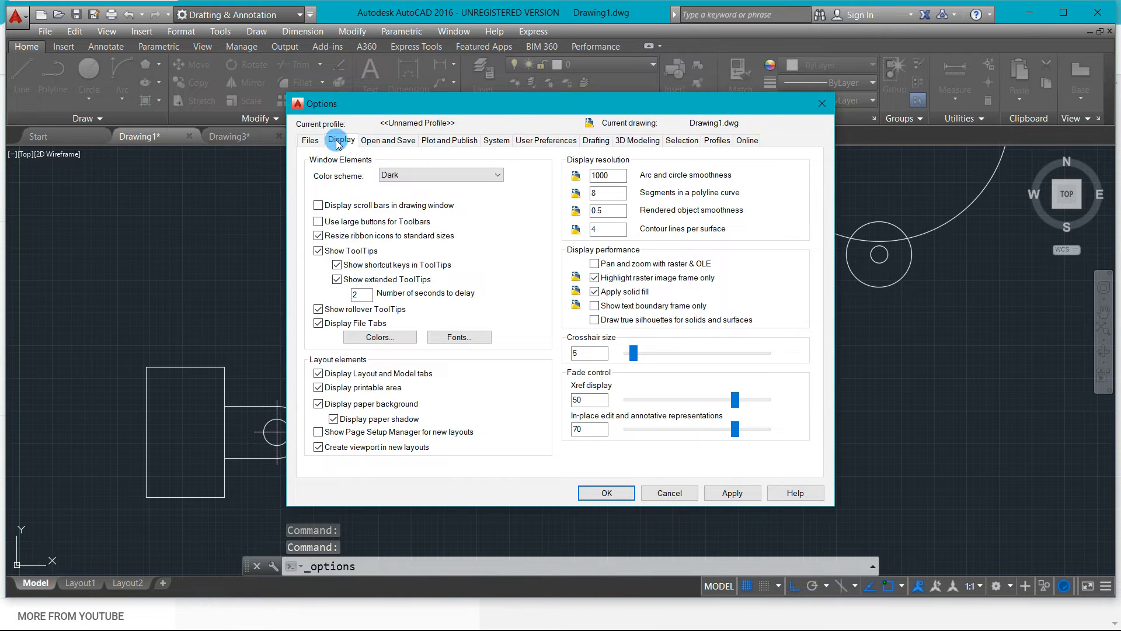
{"action": "left_click_drag", "start_coordinate": [634, 356], "coordinate": [665, 359]}
{"action": "left_click", "coordinate": [588, 353]}
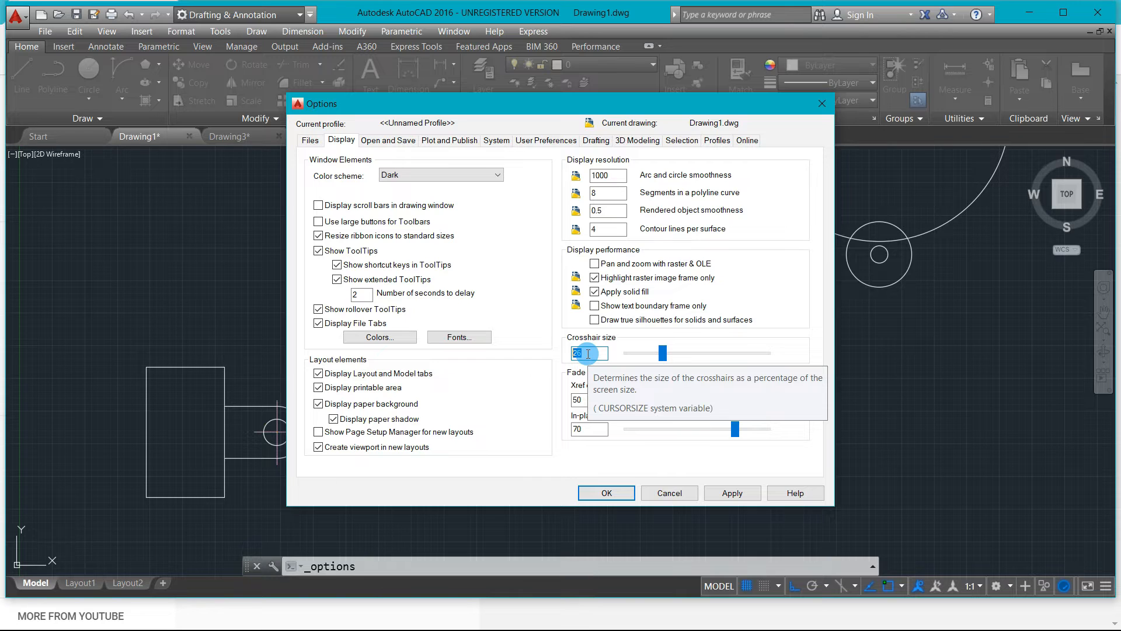
{"action": "type", "text": "20"}
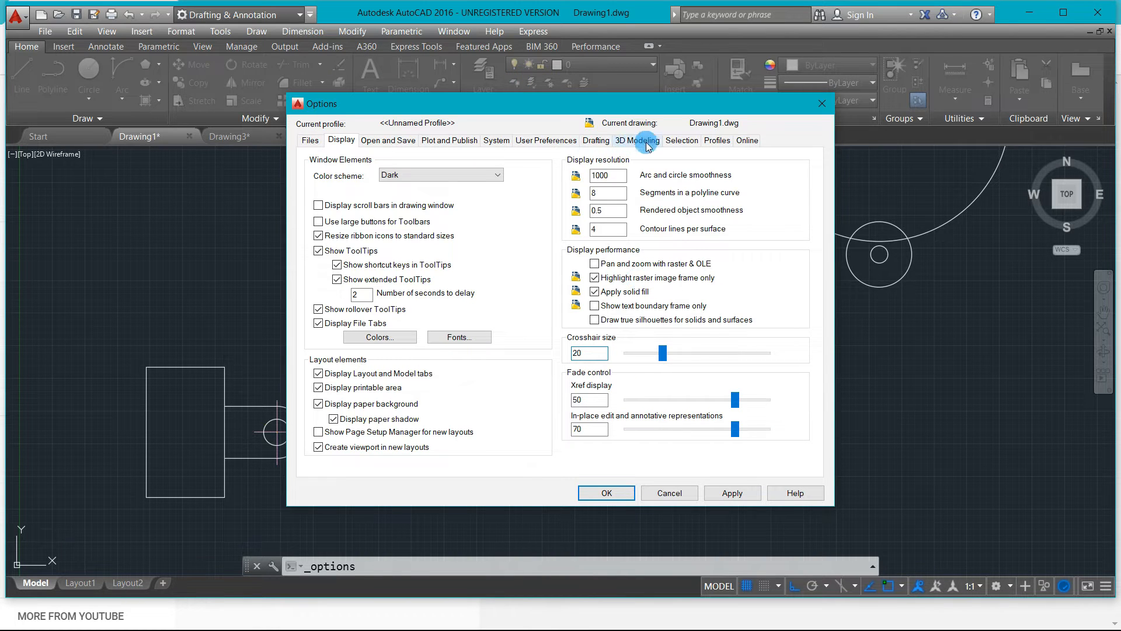
- Enlarge the pickbox to a little over half of its size range, apply the options and close them
{"action": "left_click", "coordinate": [682, 141]}
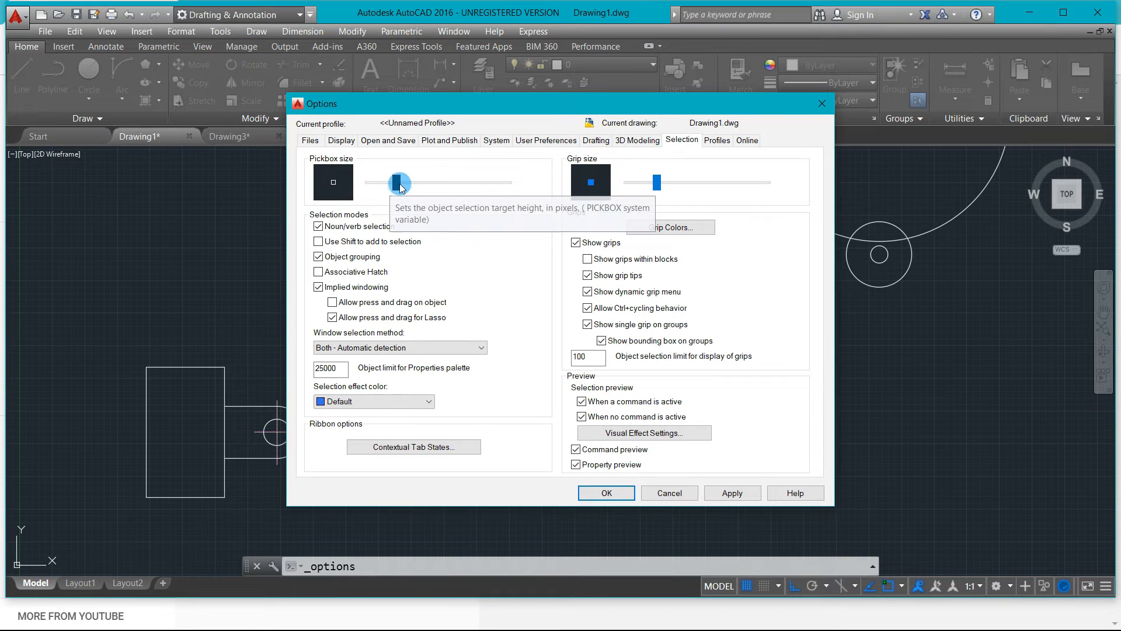
{"action": "left_click_drag", "start_coordinate": [396, 185], "coordinate": [430, 195]}
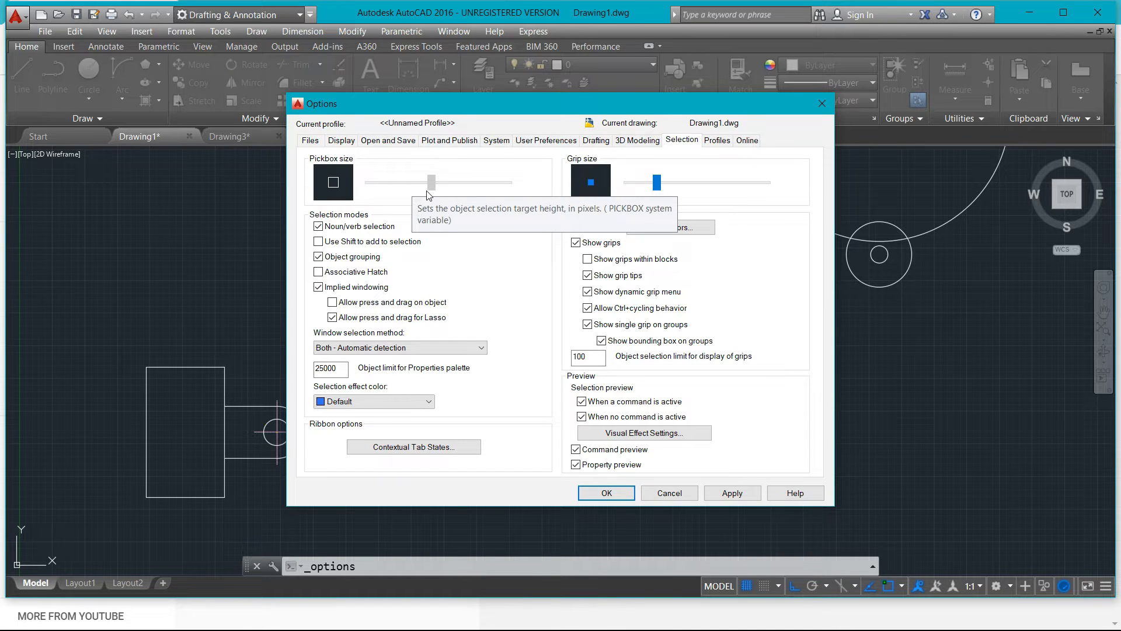
{"action": "left_click_drag", "start_coordinate": [428, 191], "coordinate": [446, 187]}
{"action": "left_click_drag", "start_coordinate": [446, 191], "coordinate": [453, 191]}
{"action": "left_click", "coordinate": [726, 493]}
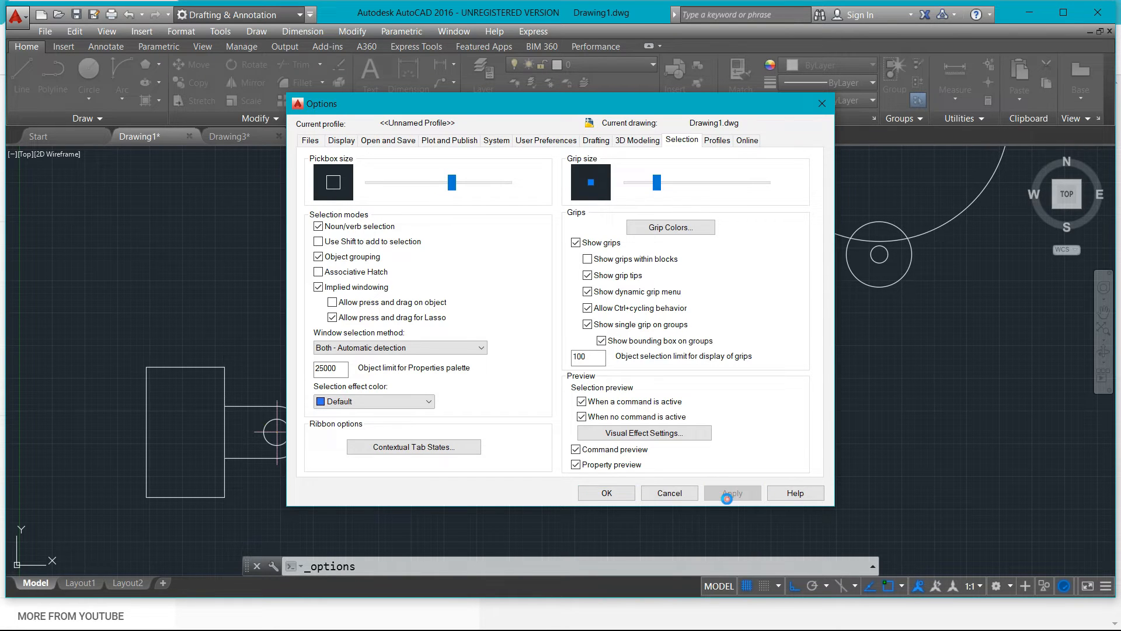
{"action": "left_click", "coordinate": [605, 492]}
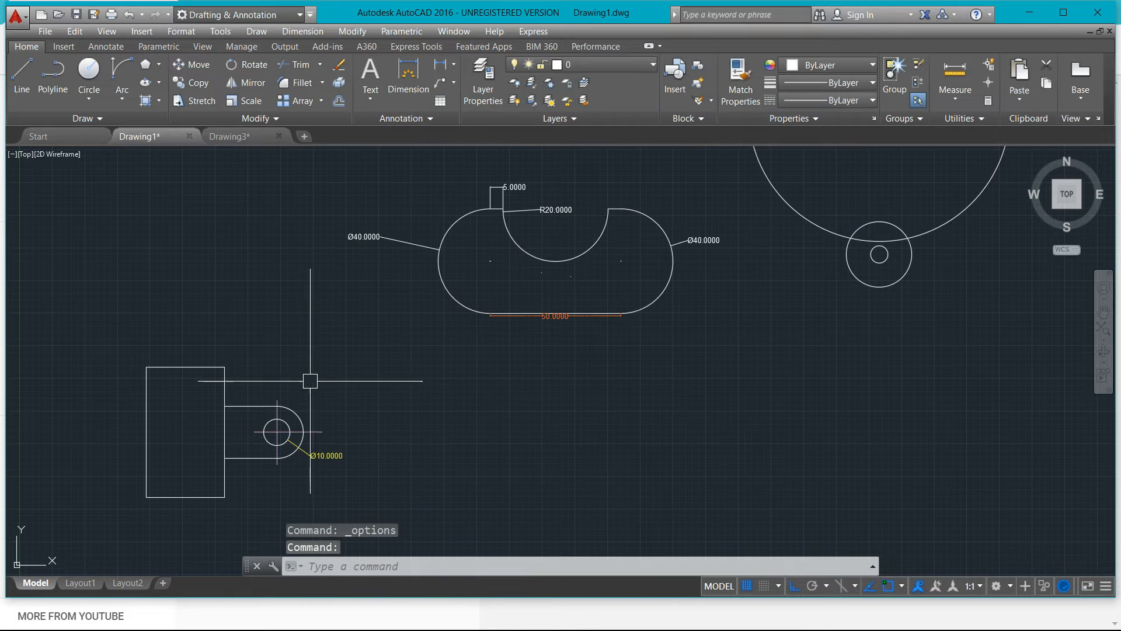
- Try the enlarged cursor by selecting the bracket's rectangle, the slotted part's short upper line and the large circle, and clear the selection
{"action": "scroll", "coordinate": [292, 330], "scroll_direction": "down", "scroll_amount": 4}
{"action": "scroll", "coordinate": [543, 414], "scroll_direction": "up", "scroll_amount": 2}
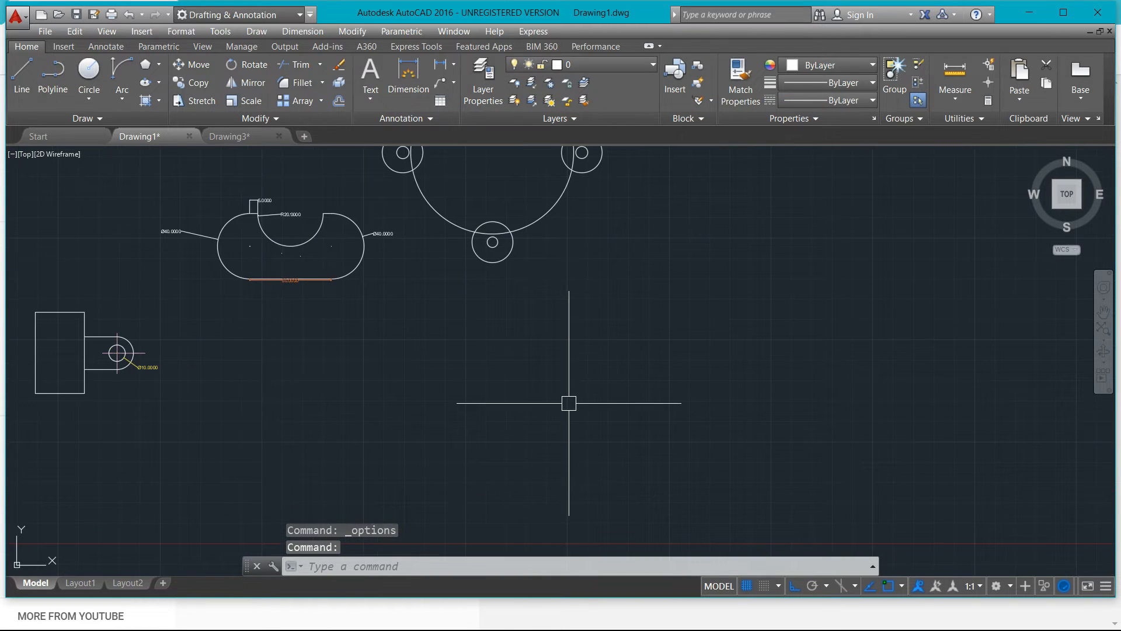
{"action": "scroll", "coordinate": [508, 402], "scroll_direction": "down", "scroll_amount": 2}
{"action": "key", "text": "Escape"}
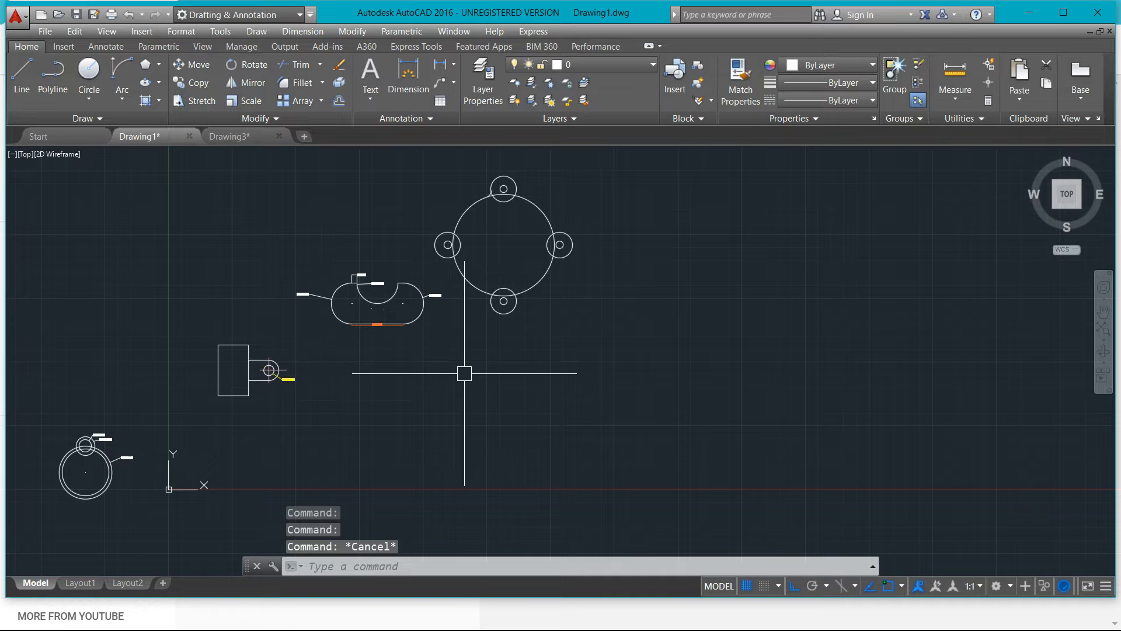
{"action": "left_click", "coordinate": [233, 345]}
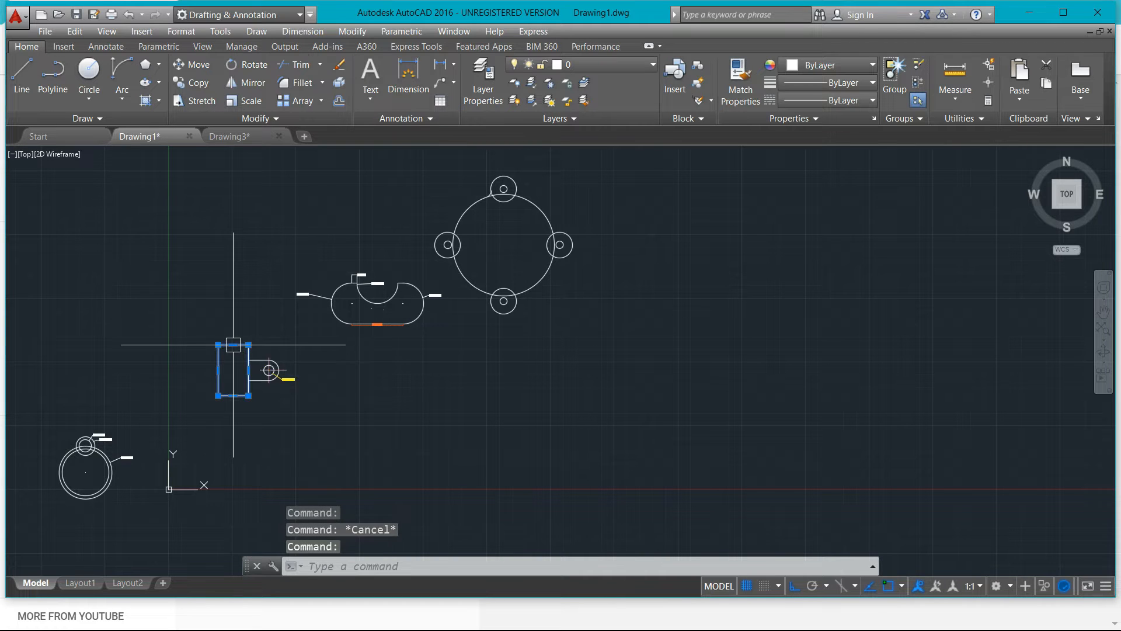
{"action": "left_click", "coordinate": [404, 283]}
{"action": "left_click", "coordinate": [553, 257]}
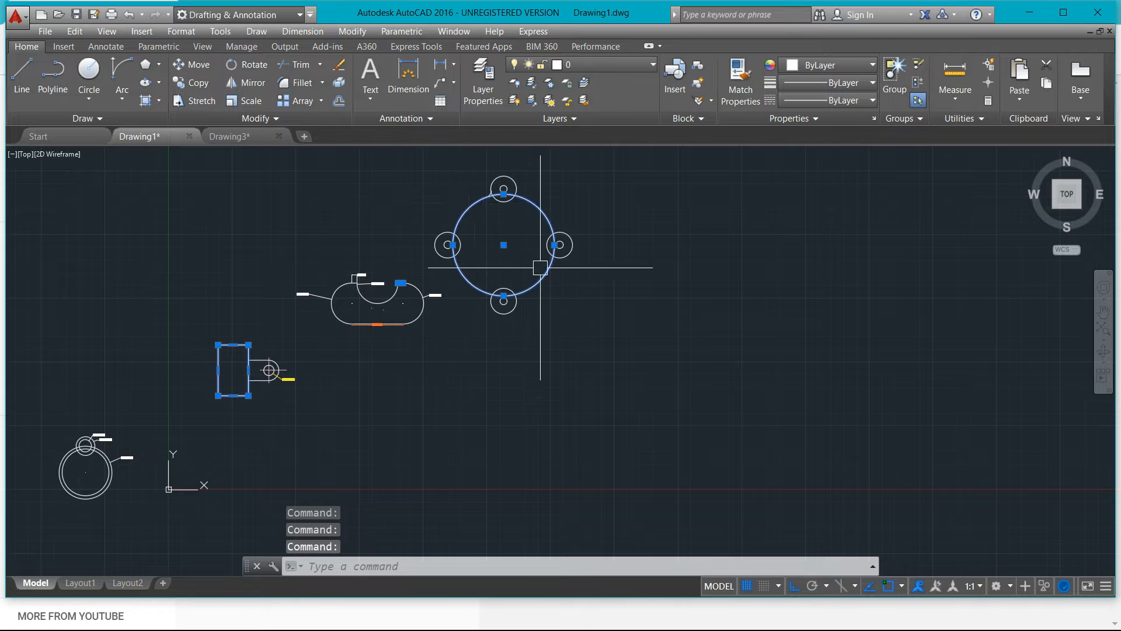
{"action": "scroll", "coordinate": [526, 274], "scroll_direction": "up", "scroll_amount": 6}
{"action": "scroll", "coordinate": [418, 295], "scroll_direction": "down", "scroll_amount": 6}
{"action": "key", "text": "Escape"}
{"action": "key", "text": "Escape"}
{"action": "key", "text": "Escape"}
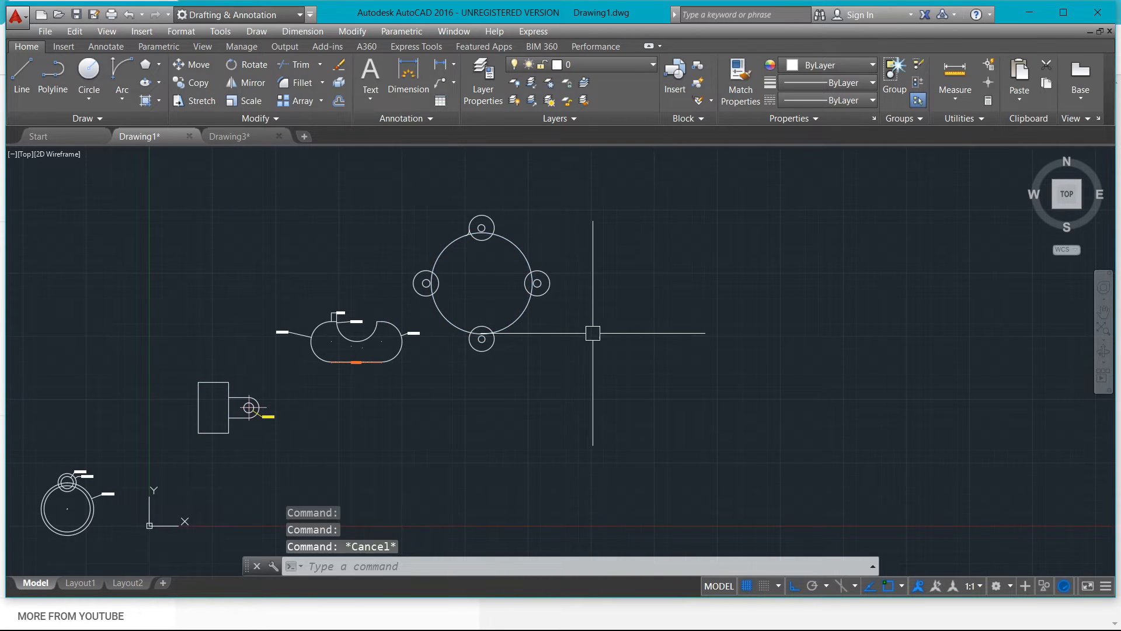
- Start a new dimension style named "autocad 12" based on the autocad style for all dimensions, and open its settings
{"action": "scroll", "coordinate": [566, 338], "scroll_direction": "up", "scroll_amount": 4}
{"action": "scroll", "coordinate": [544, 338], "scroll_direction": "down", "scroll_amount": 4}
{"action": "middle_click_drag", "start_coordinate": [552, 330], "coordinate": [556, 378]}
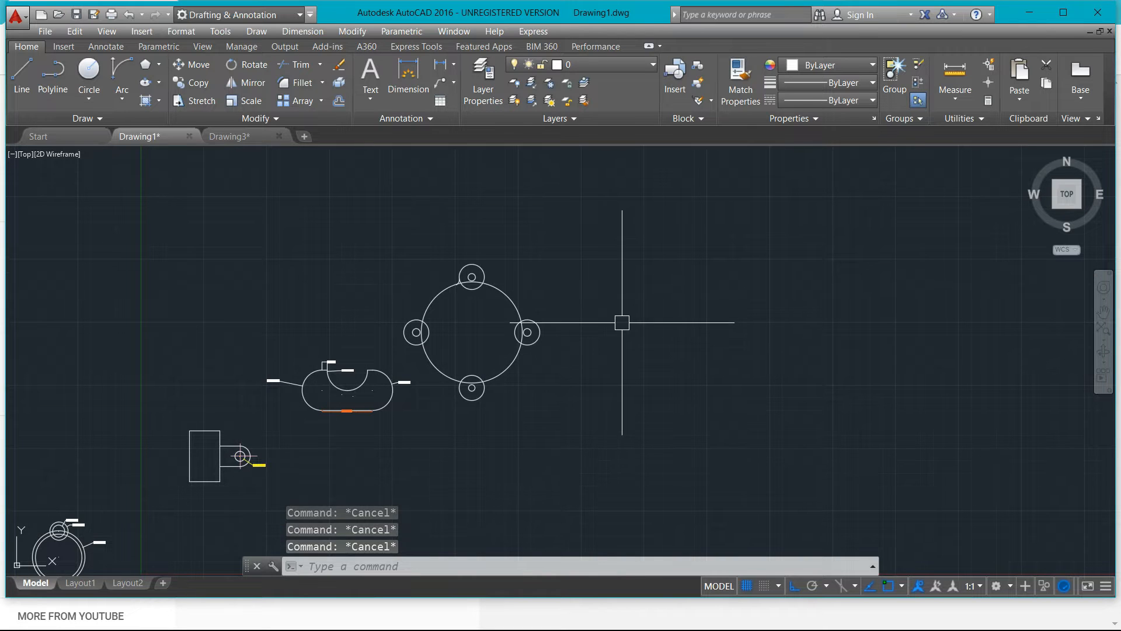
{"action": "scroll", "coordinate": [281, 373], "scroll_direction": "up", "scroll_amount": 10}
{"action": "scroll", "coordinate": [281, 358], "scroll_direction": "up", "scroll_amount": 4}
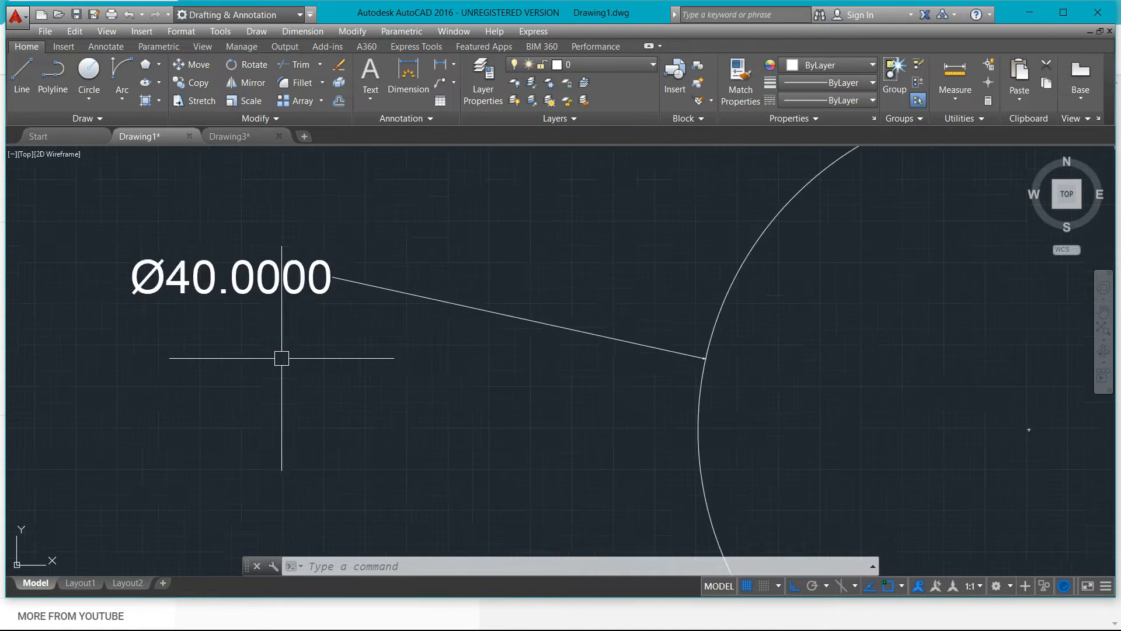
{"action": "scroll", "coordinate": [257, 350], "scroll_direction": "down", "scroll_amount": 8}
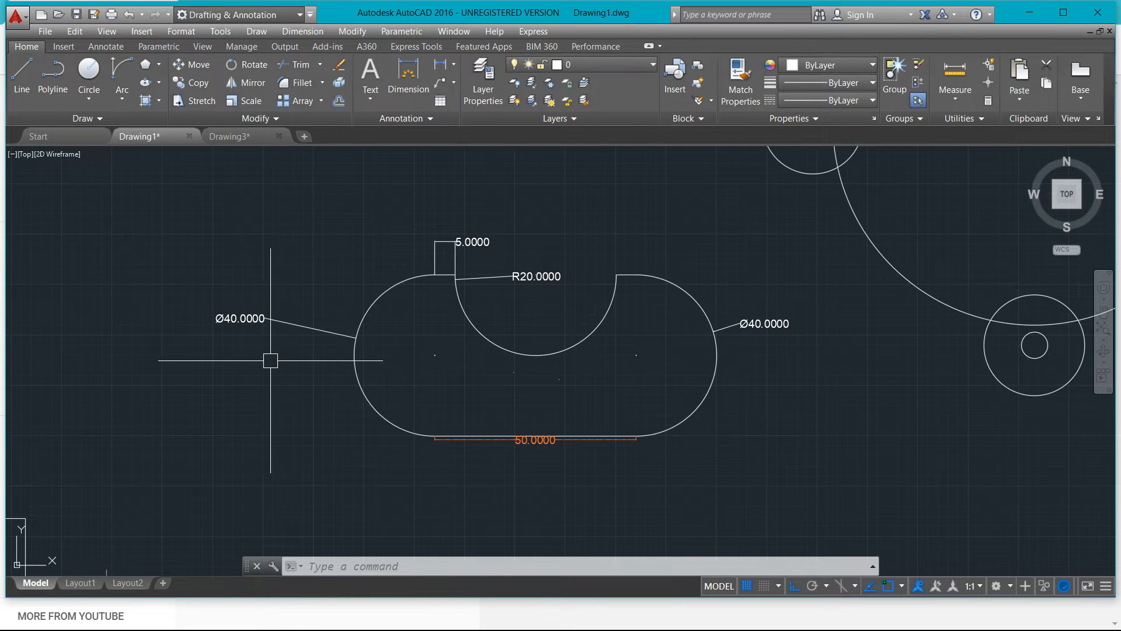
{"action": "type", "text": "DM"}
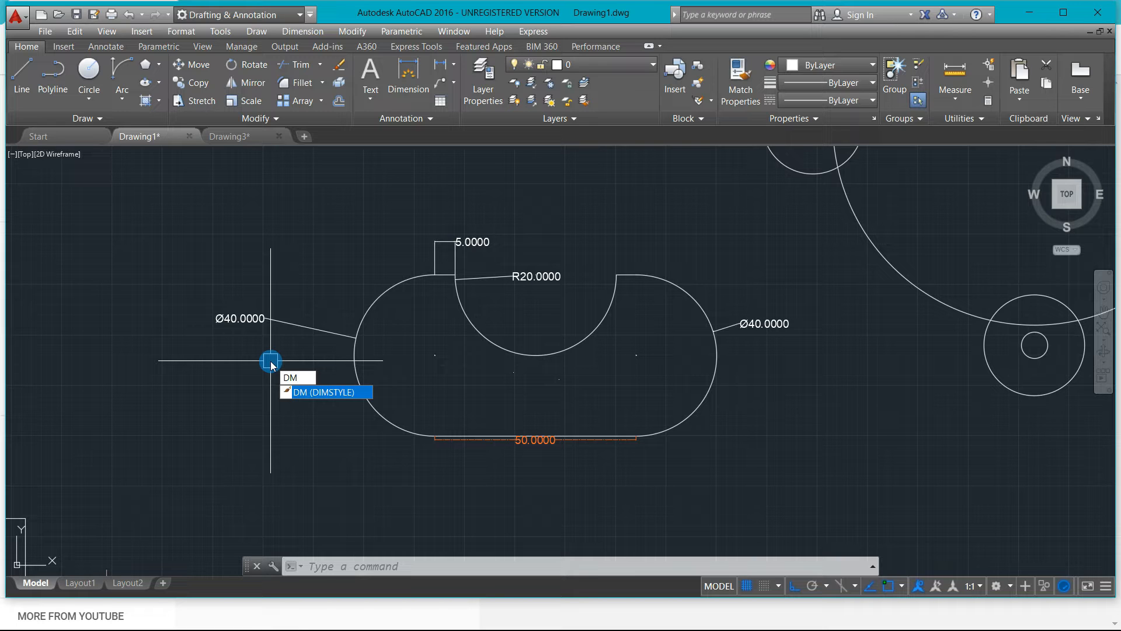
{"action": "key", "text": "Return"}
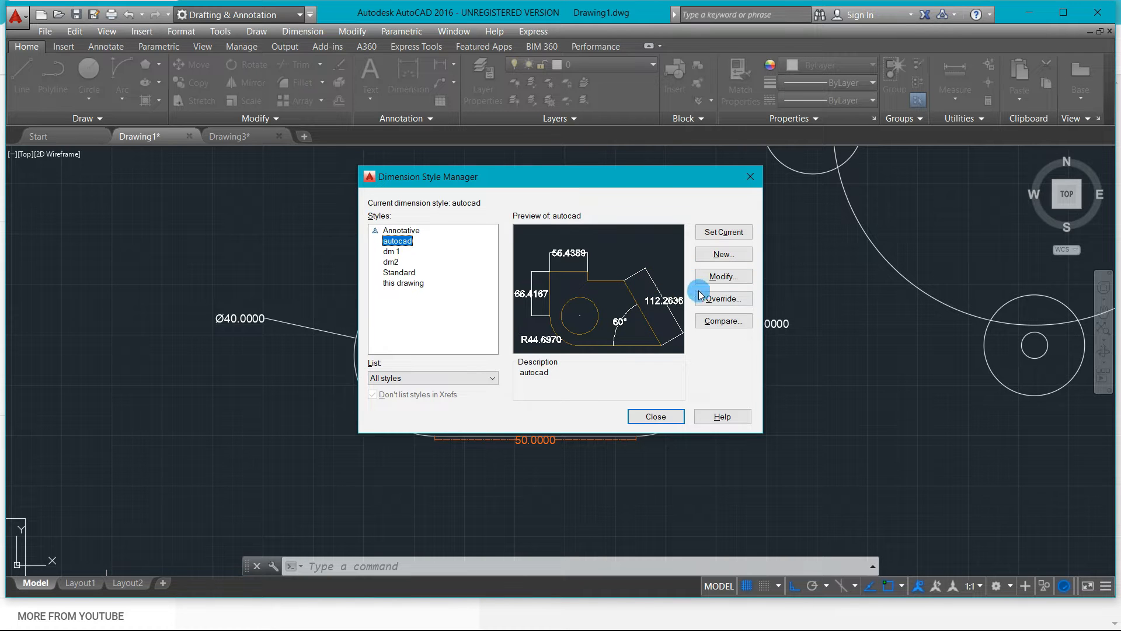
{"action": "left_click", "coordinate": [716, 256]}
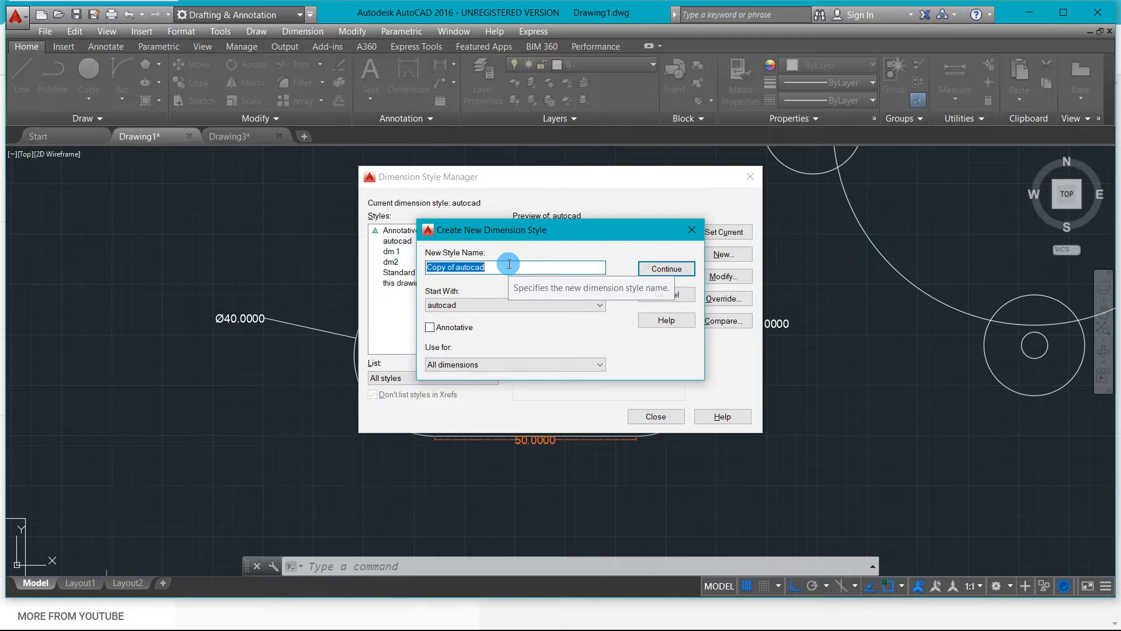
{"action": "type", "text": "autocad 12"}
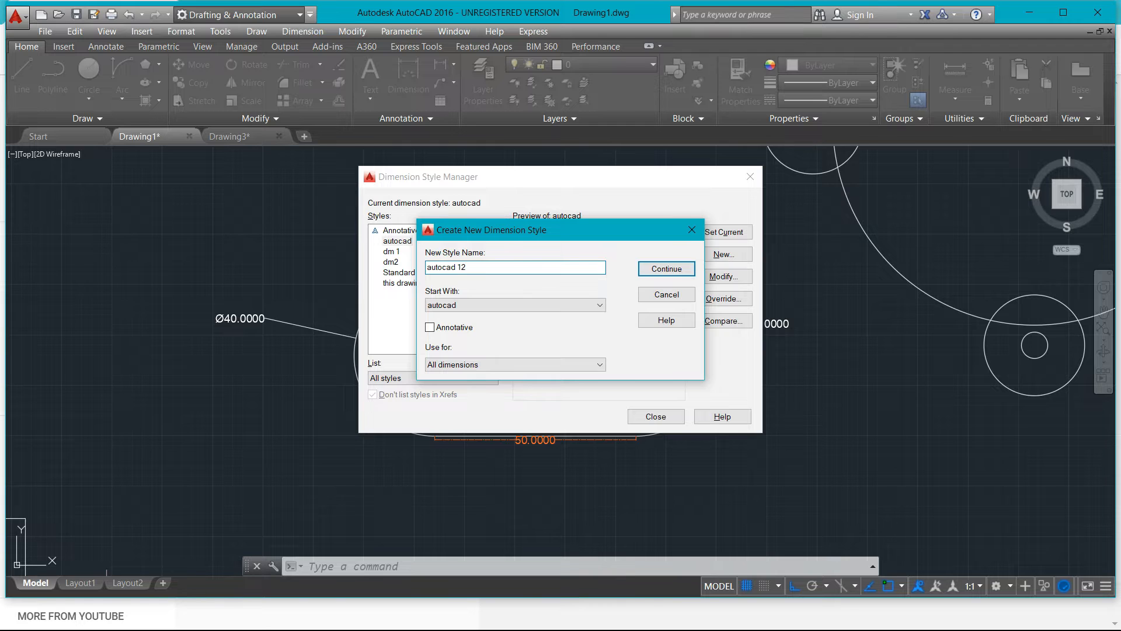
{"action": "left_click", "coordinate": [670, 271]}
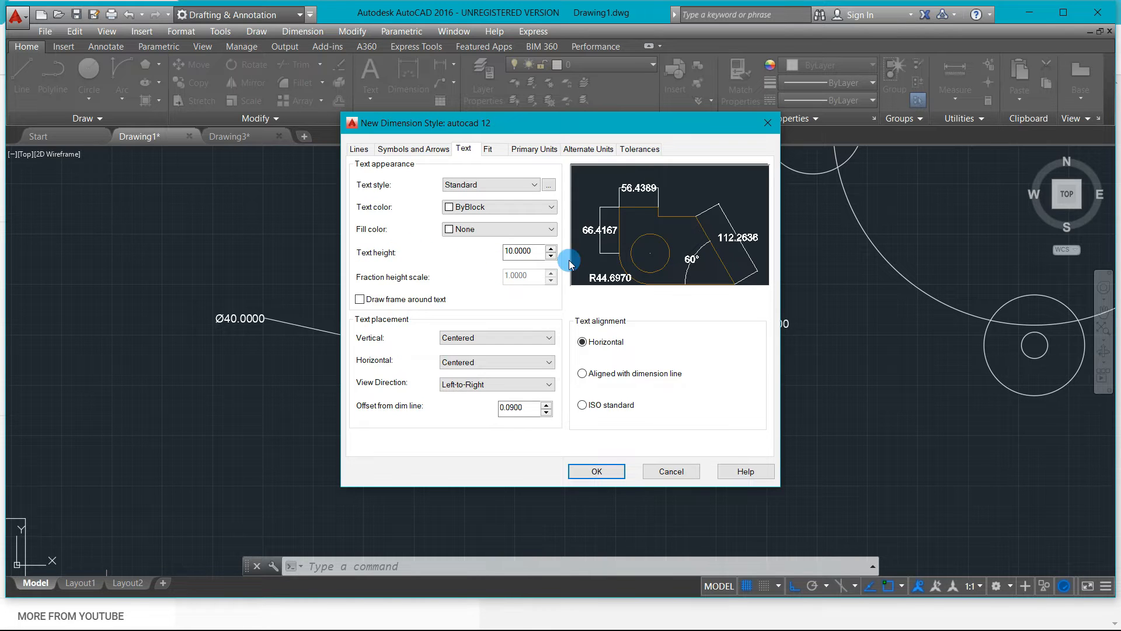
- Set the new style's text height to 5, accept the settings and close the Dimension Style Manager
{"action": "left_click", "coordinate": [552, 251]}
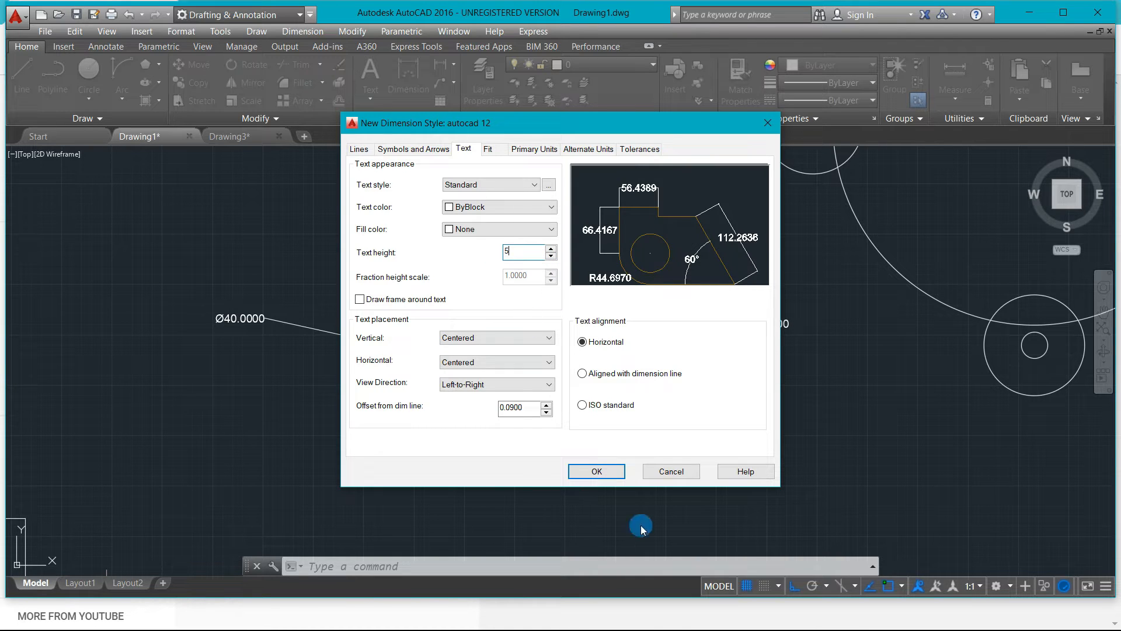
{"action": "left_click", "coordinate": [600, 471]}
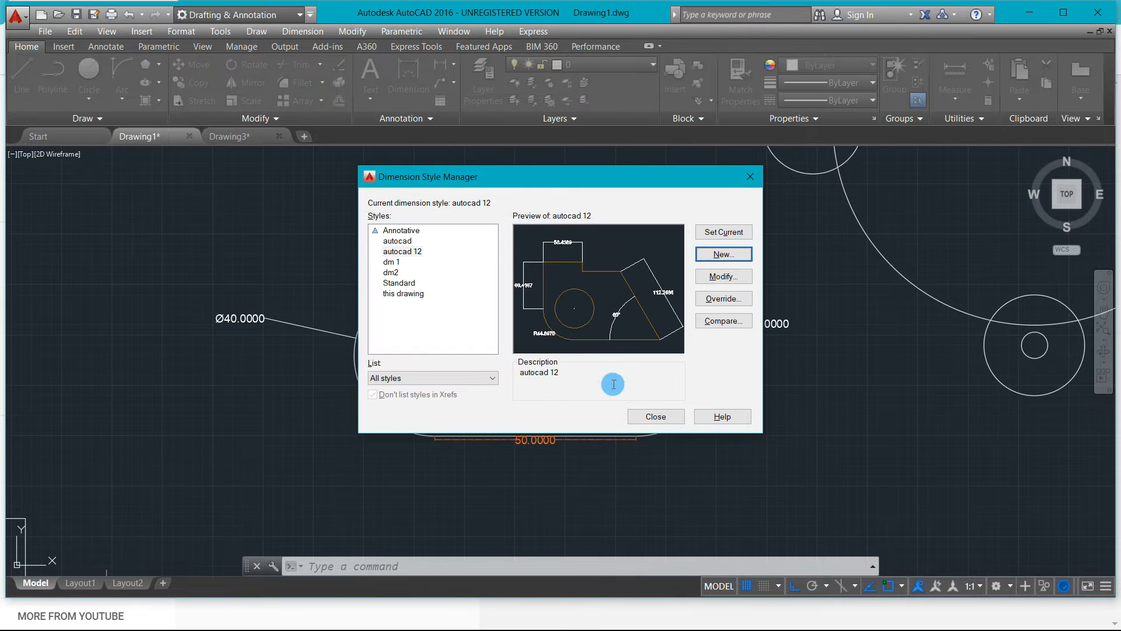
{"action": "left_click", "coordinate": [648, 416]}
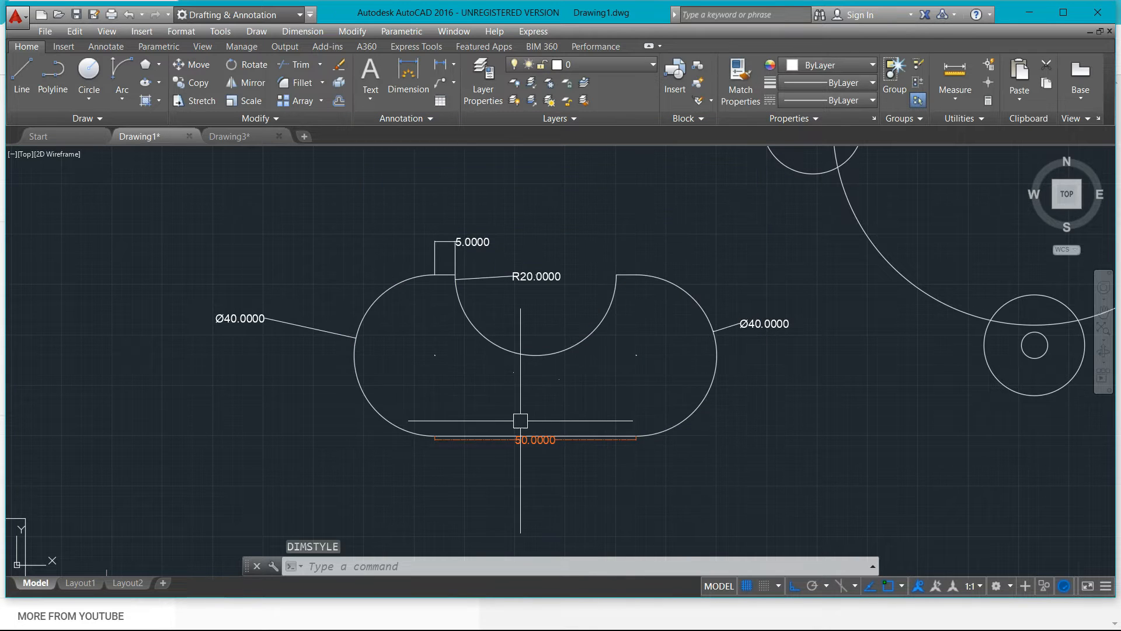
- Dimension the length of the slotted part's straight lower edge, placing the dimension line above the edge inside the outline
{"action": "scroll", "coordinate": [503, 368], "scroll_direction": "up", "scroll_amount": 2}
{"action": "left_click", "coordinate": [444, 73]}
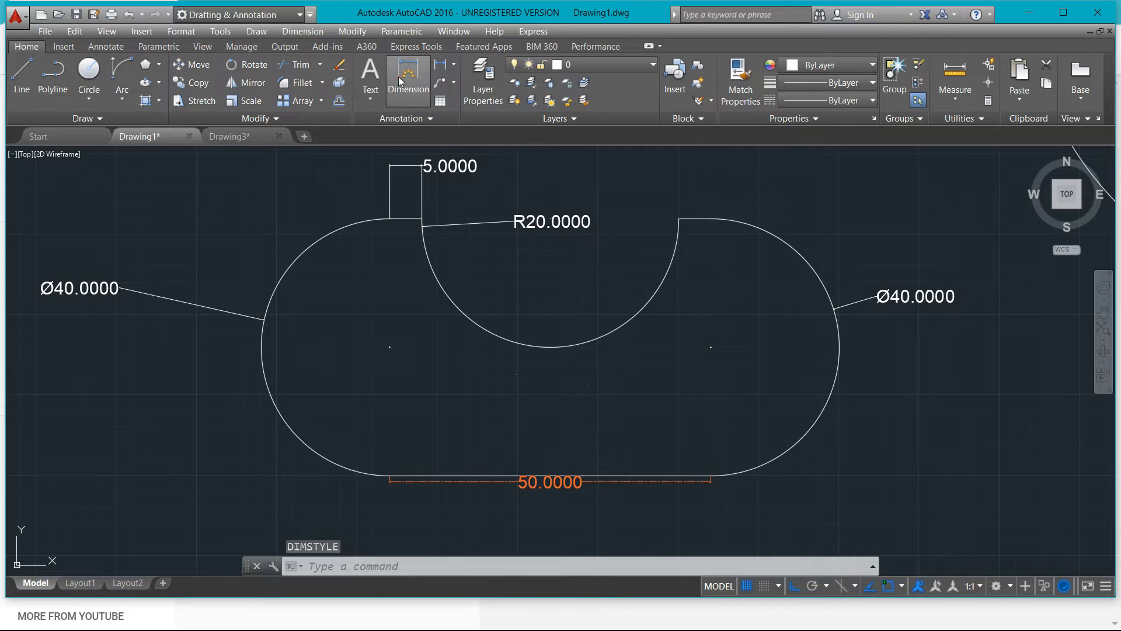
{"action": "left_click", "coordinate": [390, 476]}
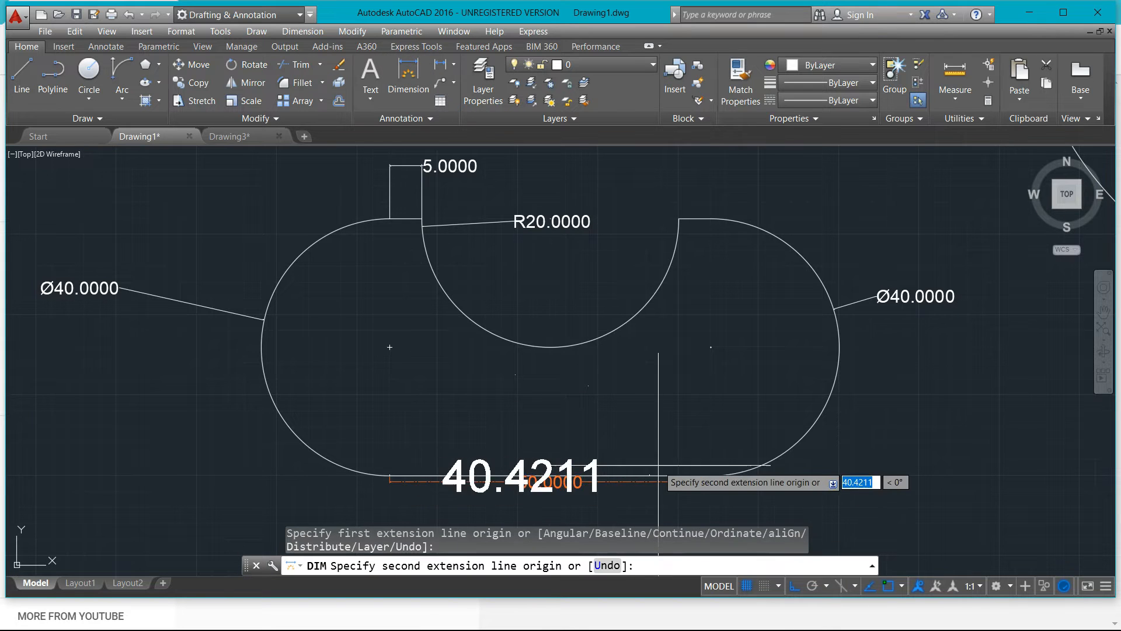
{"action": "left_click", "coordinate": [711, 476]}
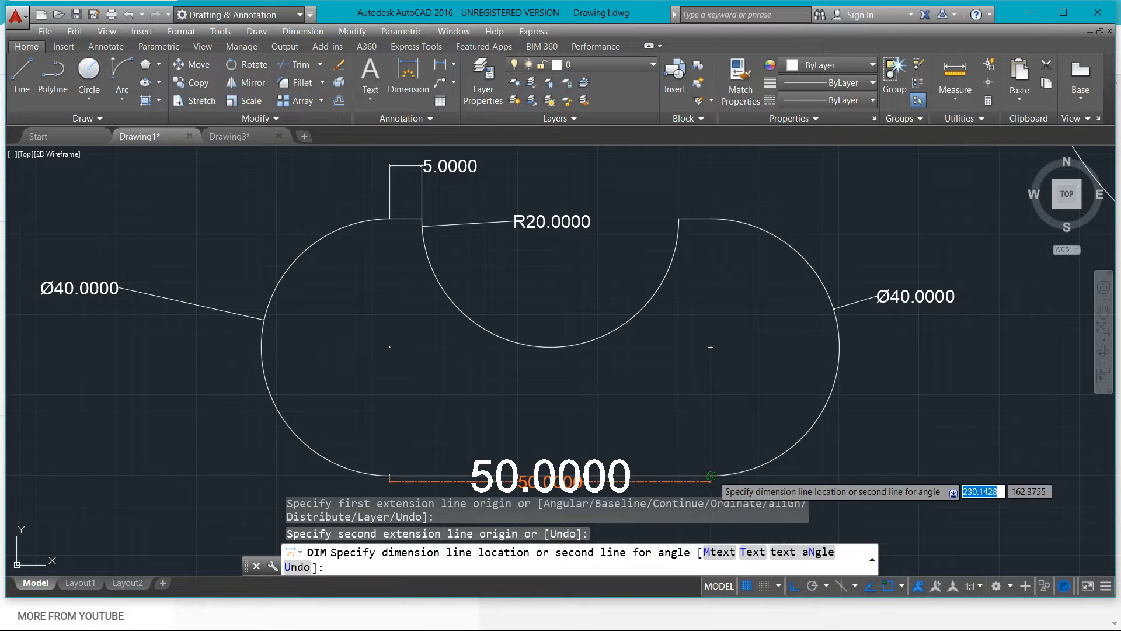
{"action": "left_click", "coordinate": [651, 414]}
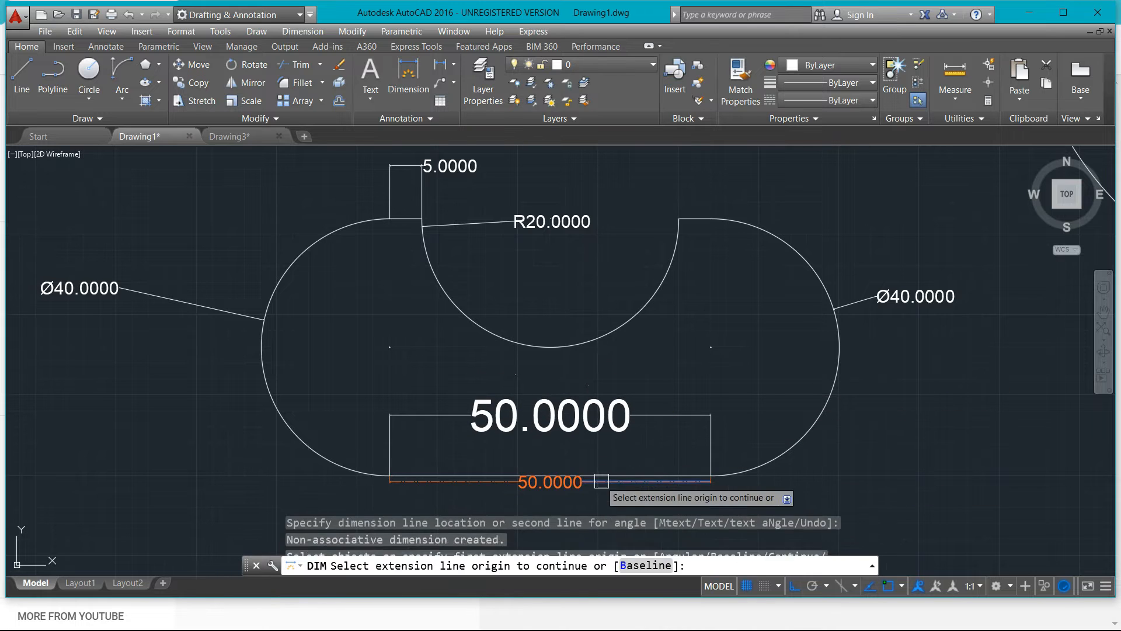
{"action": "scroll", "coordinate": [631, 465], "scroll_direction": "up", "scroll_amount": 2}
{"action": "scroll", "coordinate": [631, 464], "scroll_direction": "down", "scroll_amount": 2}
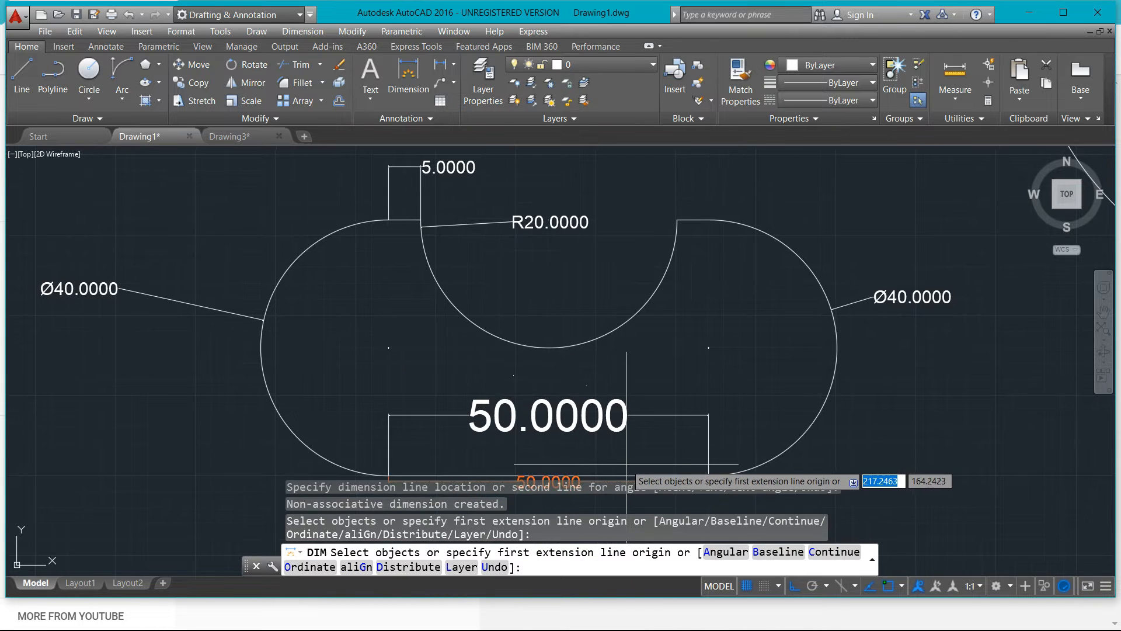
{"action": "scroll", "coordinate": [634, 427], "scroll_direction": "up", "scroll_amount": 1}
{"action": "scroll", "coordinate": [628, 414], "scroll_direction": "up", "scroll_amount": 2}
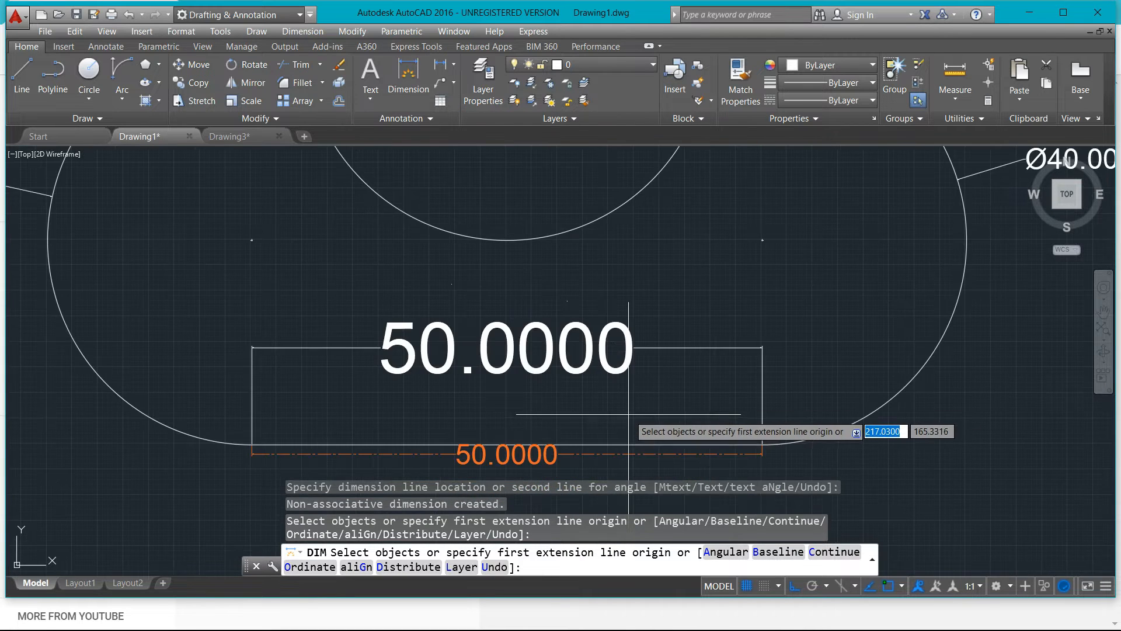
{"action": "key", "text": "Escape"}
- Select the new linear dimension to examine its text size against the part's other dimensions, and clear the selection
{"action": "left_click", "coordinate": [682, 349]}
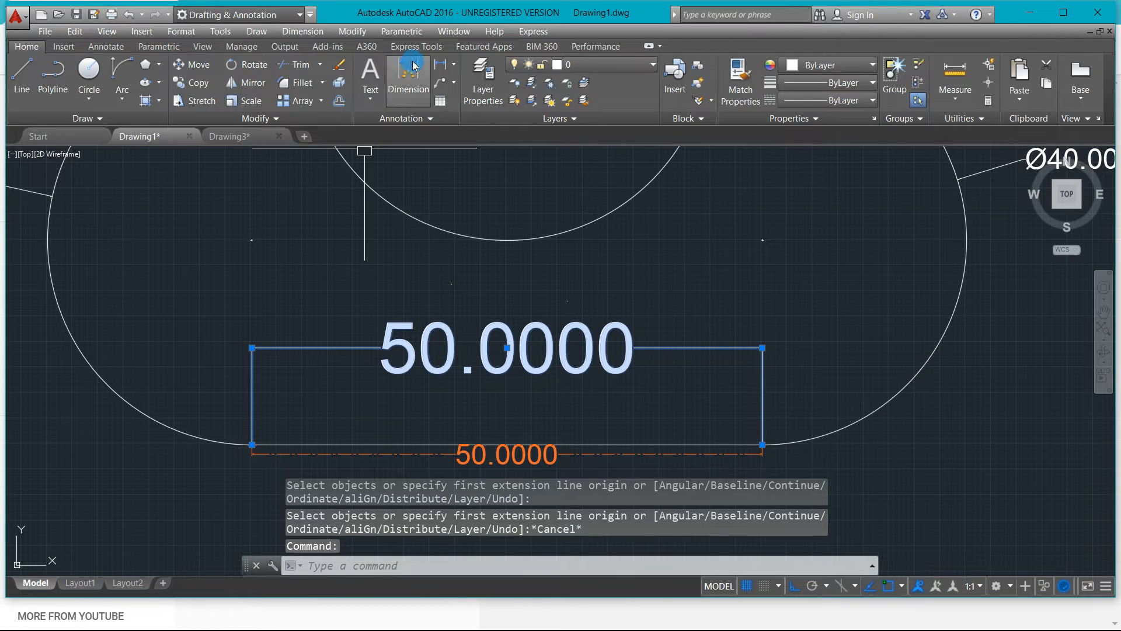
{"action": "scroll", "coordinate": [665, 386], "scroll_direction": "down", "scroll_amount": 4}
{"action": "scroll", "coordinate": [664, 388], "scroll_direction": "up", "scroll_amount": 4}
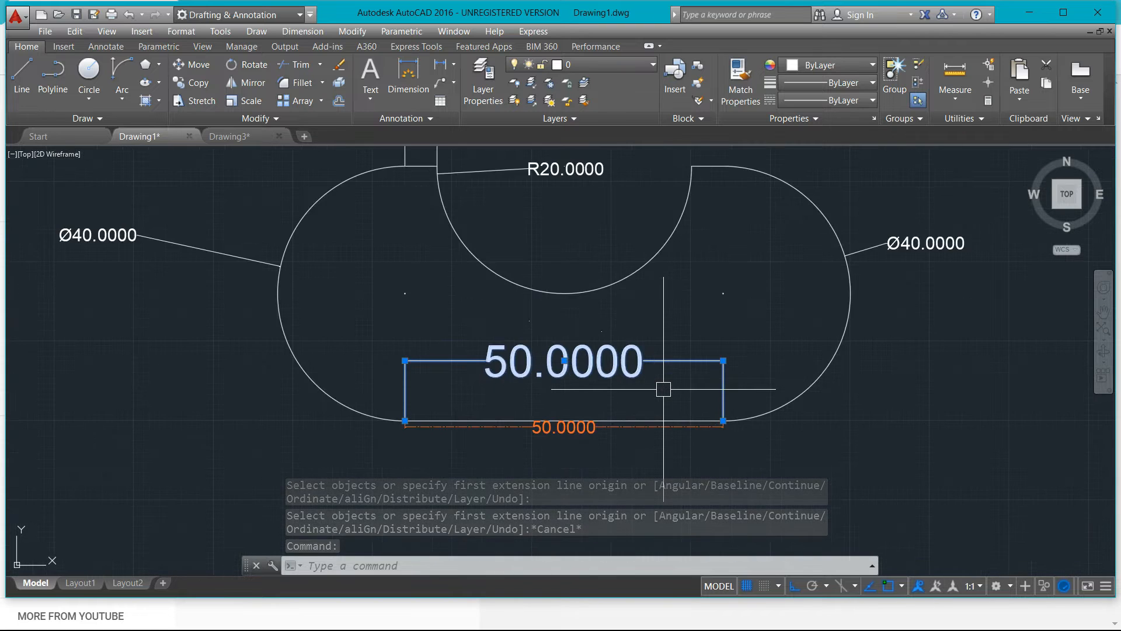
{"action": "scroll", "coordinate": [663, 389], "scroll_direction": "down", "scroll_amount": 2}
{"action": "scroll", "coordinate": [656, 405], "scroll_direction": "up", "scroll_amount": 2}
{"action": "scroll", "coordinate": [656, 405], "scroll_direction": "down", "scroll_amount": 2}
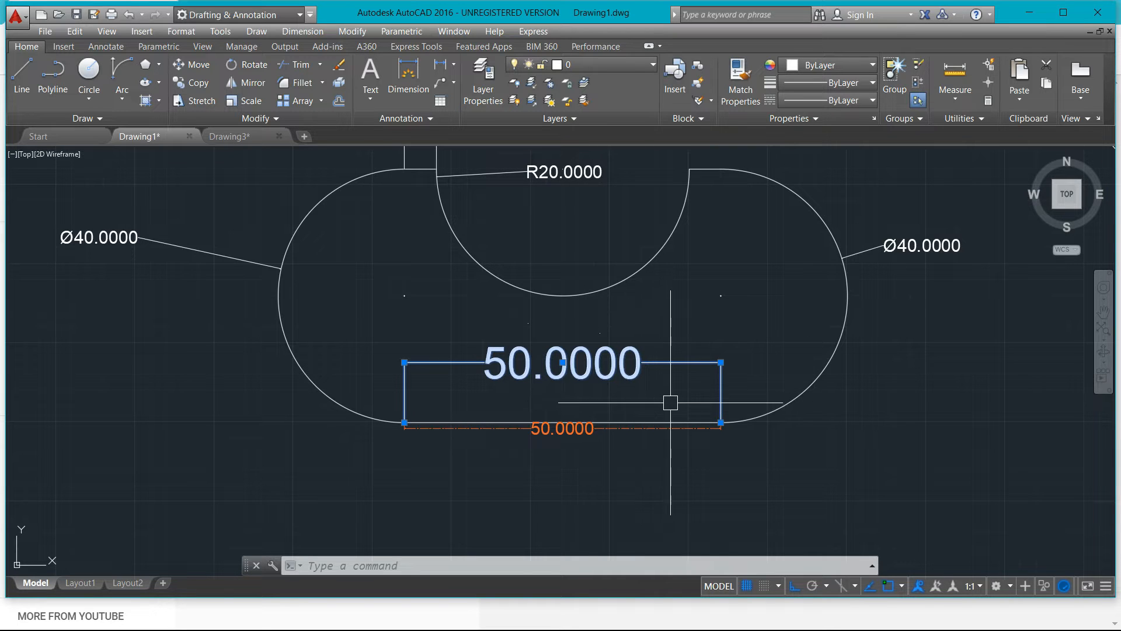
{"action": "key", "text": "Escape"}
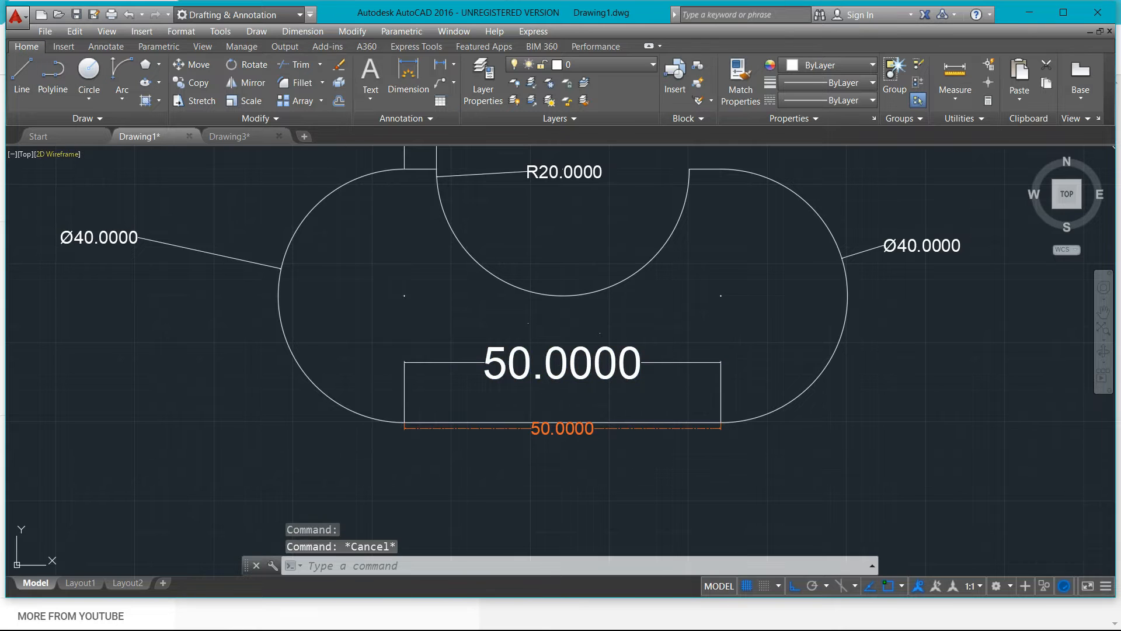
- Draw a single horizontal line in the empty space below the slotted part
{"action": "left_click", "coordinate": [22, 73]}
{"action": "left_click", "coordinate": [214, 520]}
{"action": "left_click", "coordinate": [545, 518]}
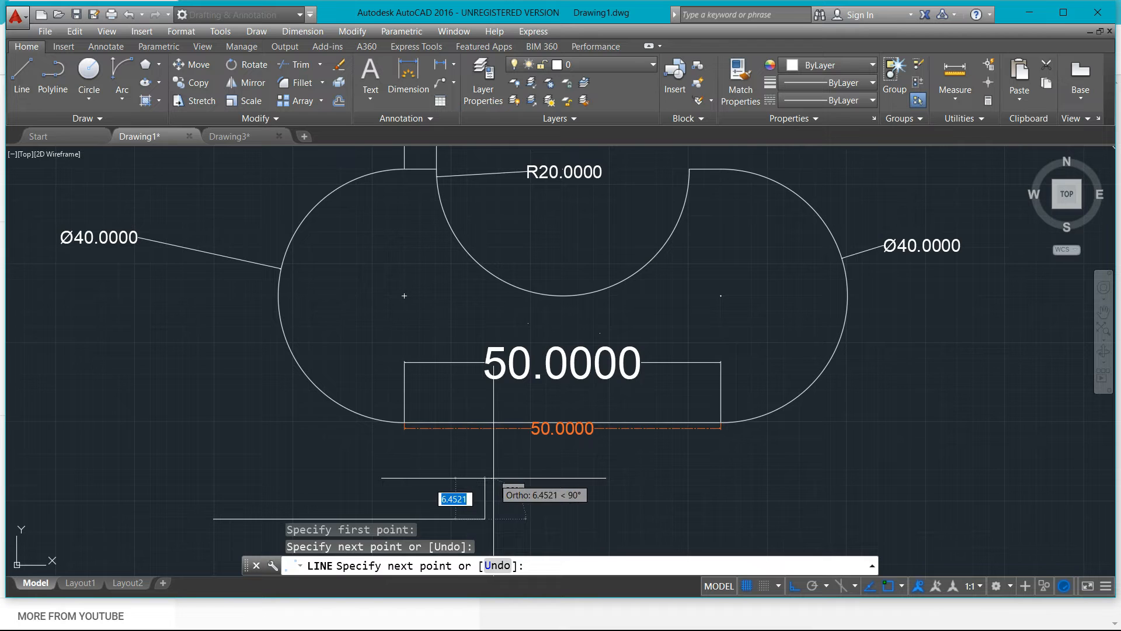
{"action": "key", "text": "Escape"}
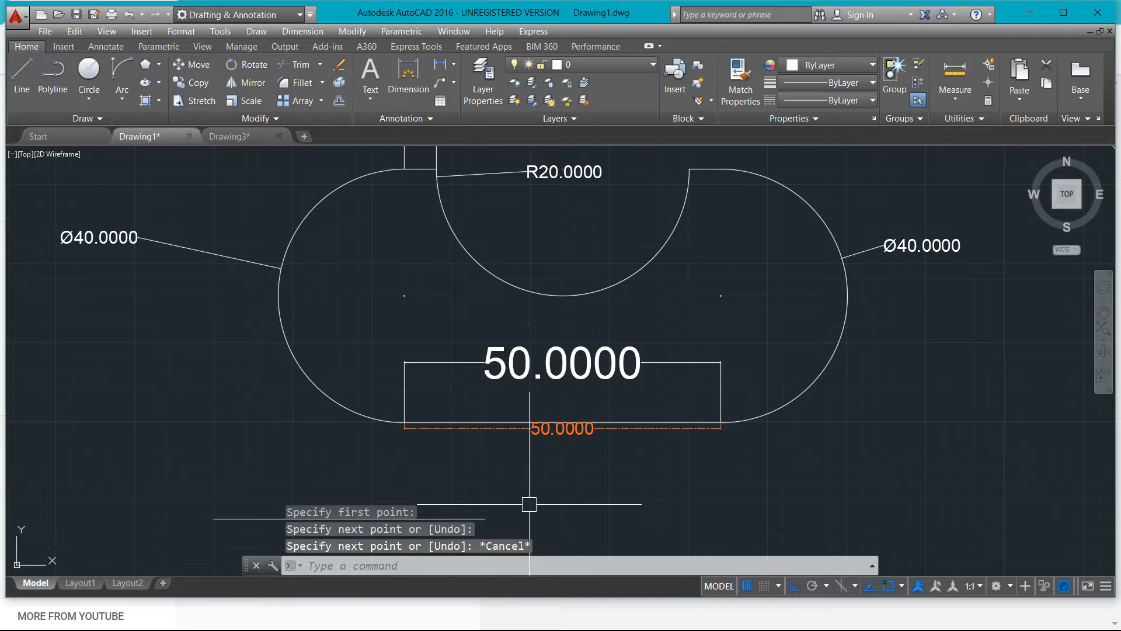
{"action": "middle_click_drag", "start_coordinate": [532, 502], "coordinate": [528, 414]}
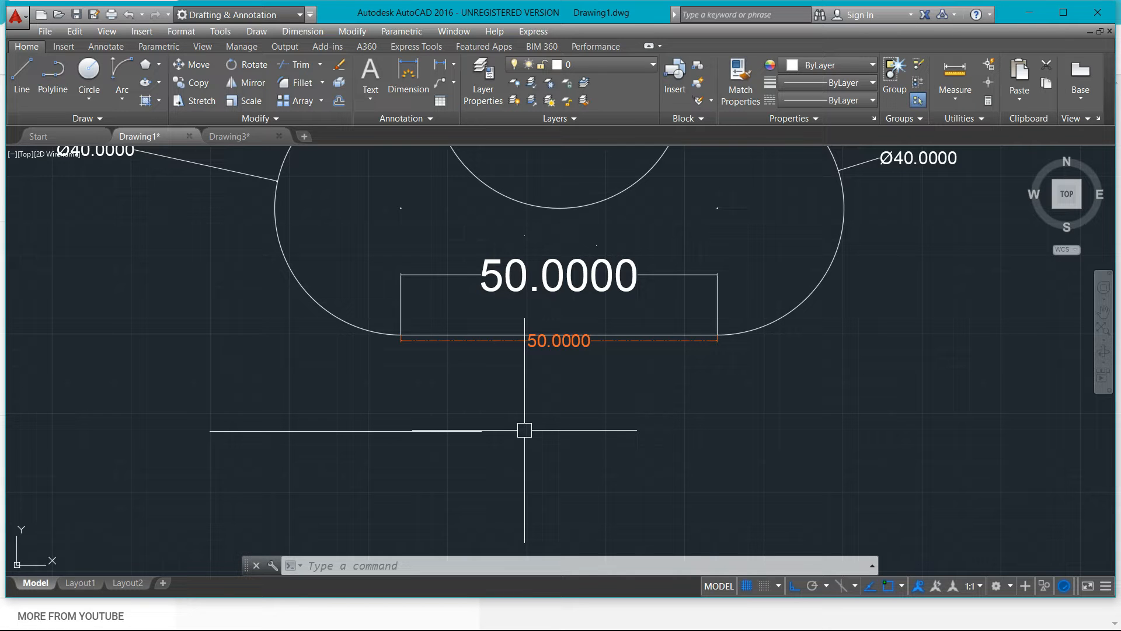
{"action": "type", "text": "l"}
{"action": "key", "text": "Return"}
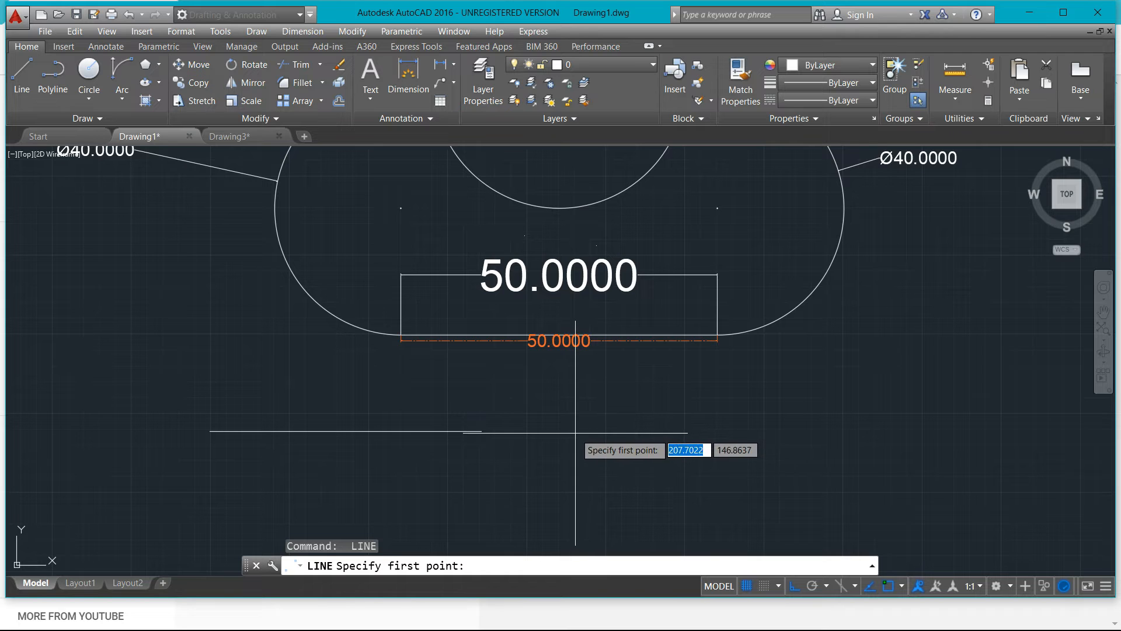
{"action": "left_click", "coordinate": [574, 432]}
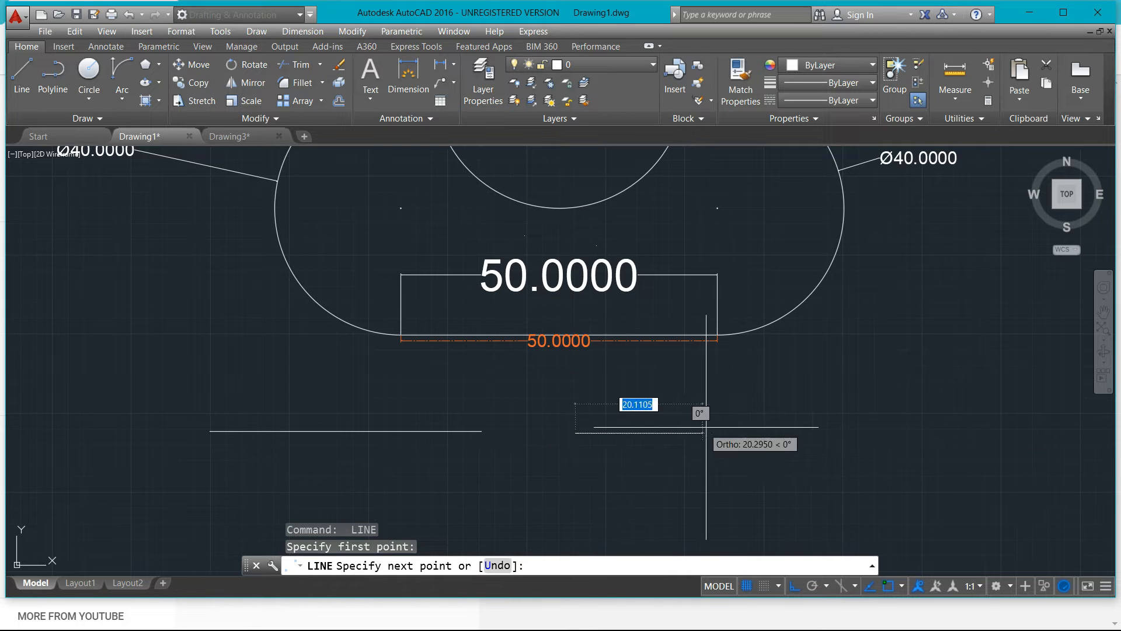
{"action": "key", "text": "Escape"}
{"action": "middle_click_drag", "start_coordinate": [571, 389], "coordinate": [581, 483]}
{"action": "scroll", "coordinate": [608, 407], "scroll_direction": "up", "scroll_amount": 4}
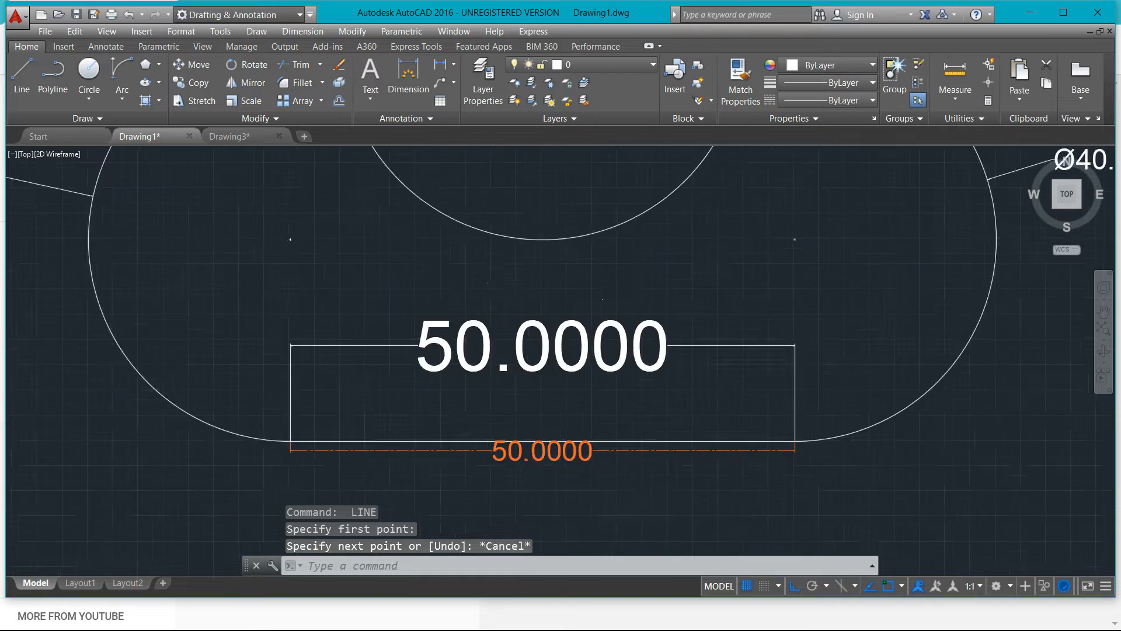
{"action": "scroll", "coordinate": [621, 384], "scroll_direction": "down", "scroll_amount": 2}
{"action": "scroll", "coordinate": [620, 384], "scroll_direction": "down", "scroll_amount": 2}
{"action": "scroll", "coordinate": [616, 438], "scroll_direction": "up", "scroll_amount": 5}
{"action": "scroll", "coordinate": [615, 436], "scroll_direction": "down", "scroll_amount": 3}
{"action": "scroll", "coordinate": [639, 441], "scroll_direction": "up", "scroll_amount": 2}
{"action": "scroll", "coordinate": [639, 440], "scroll_direction": "down", "scroll_amount": 2}
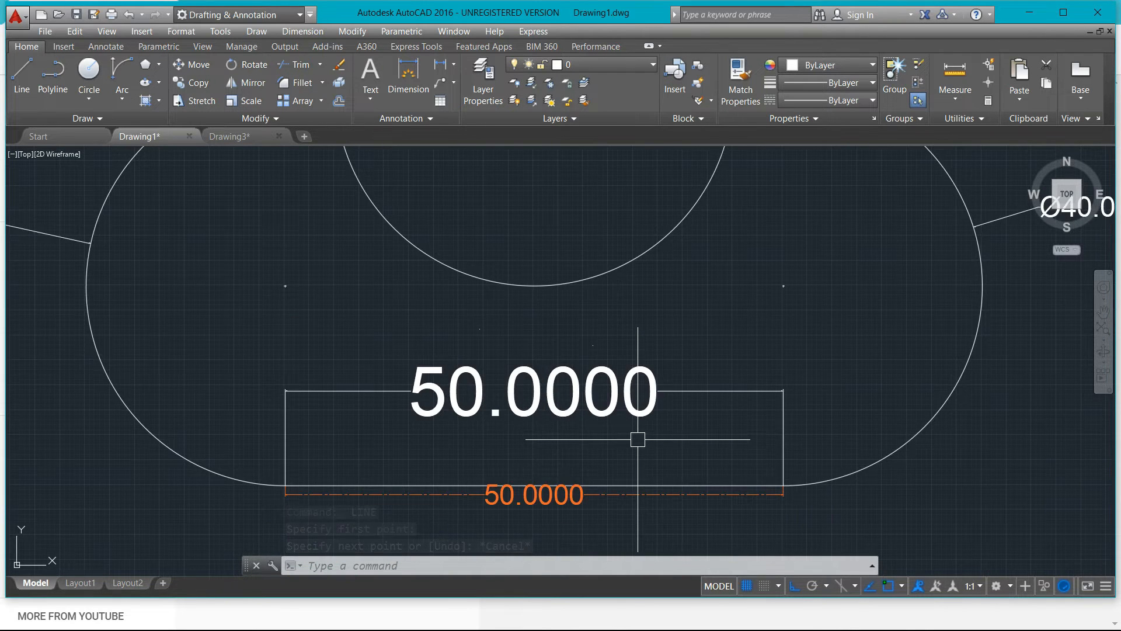
- Change the colour of the large linear dimension inside the slotted part to green, and clear the selection
{"action": "scroll", "coordinate": [672, 397], "scroll_direction": "up", "scroll_amount": 4}
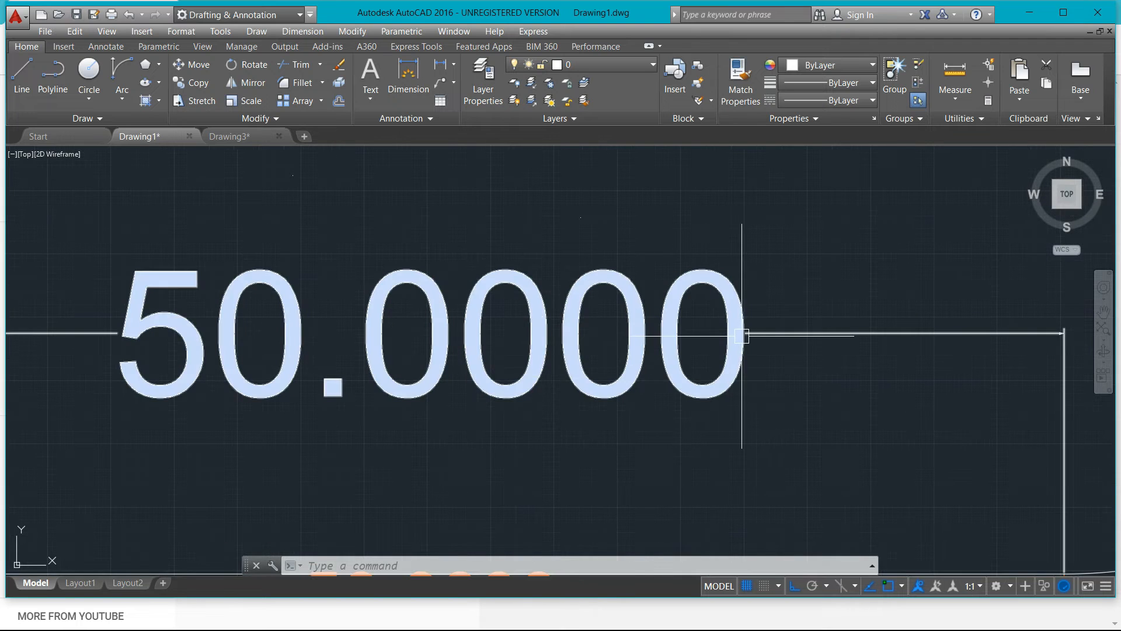
{"action": "left_click", "coordinate": [607, 370]}
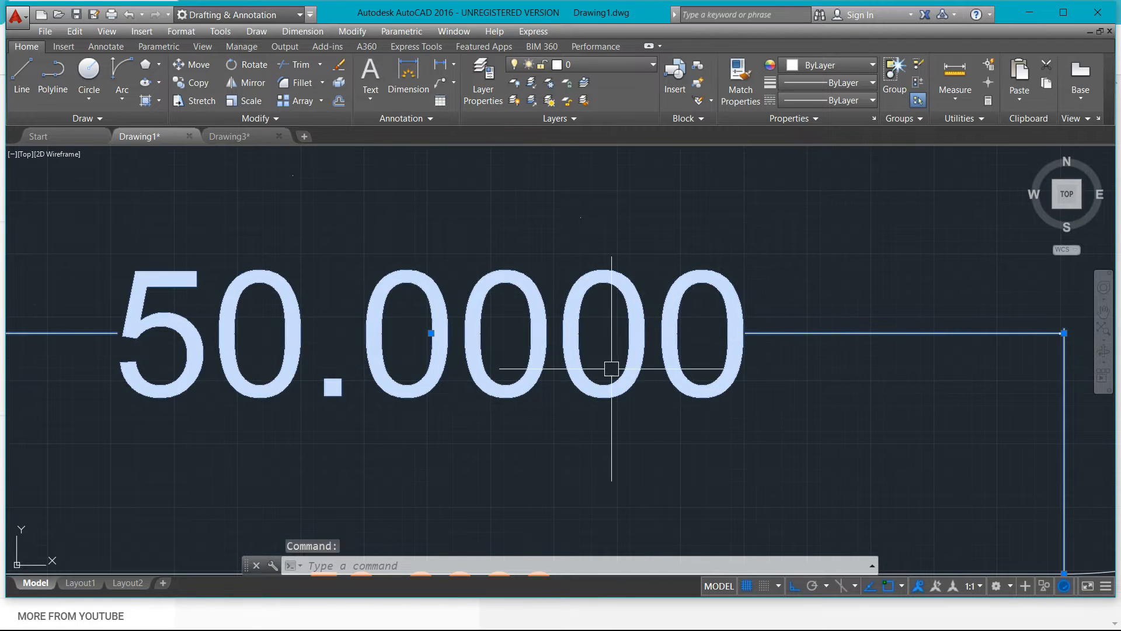
{"action": "scroll", "coordinate": [602, 368], "scroll_direction": "down", "scroll_amount": 4}
{"action": "middle_click_drag", "start_coordinate": [772, 303], "coordinate": [744, 376]}
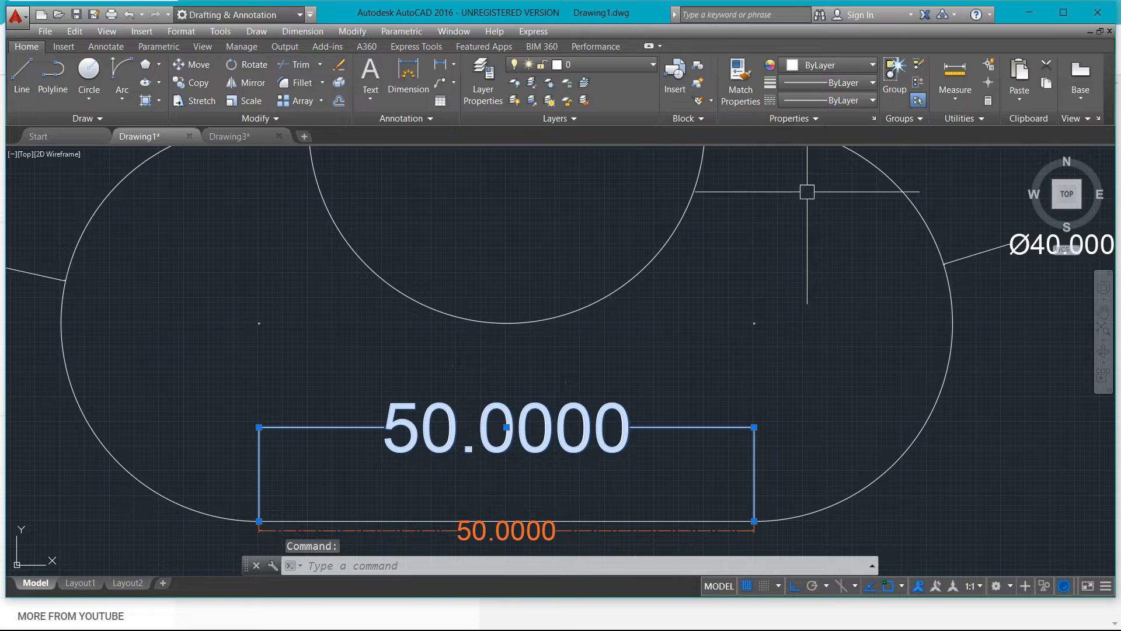
{"action": "left_click", "coordinate": [836, 62]}
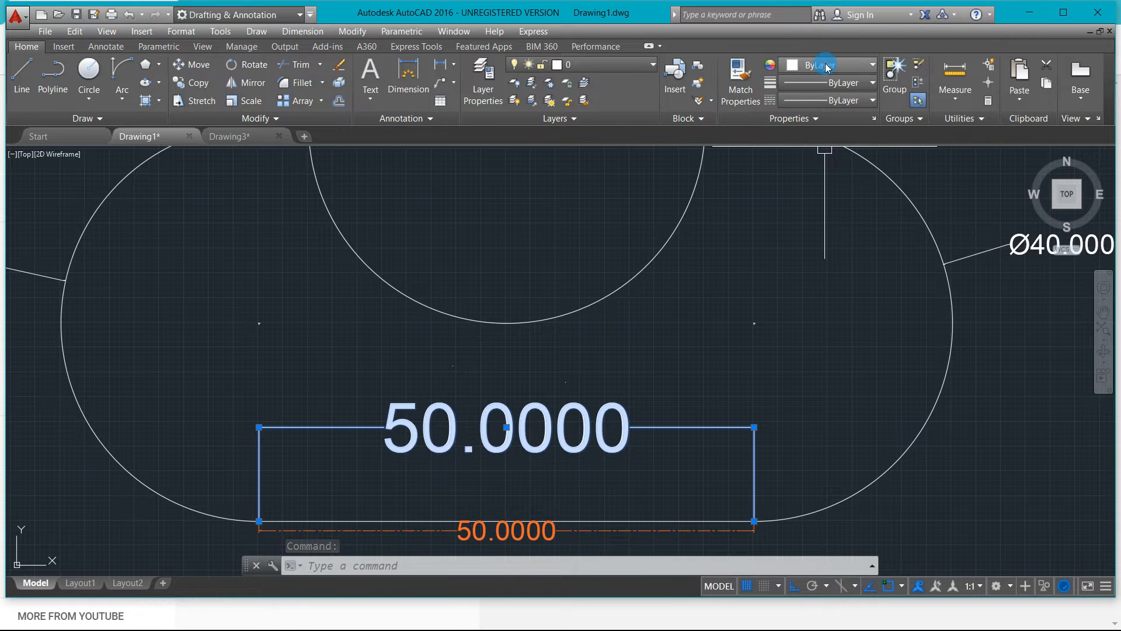
{"action": "left_click", "coordinate": [857, 61]}
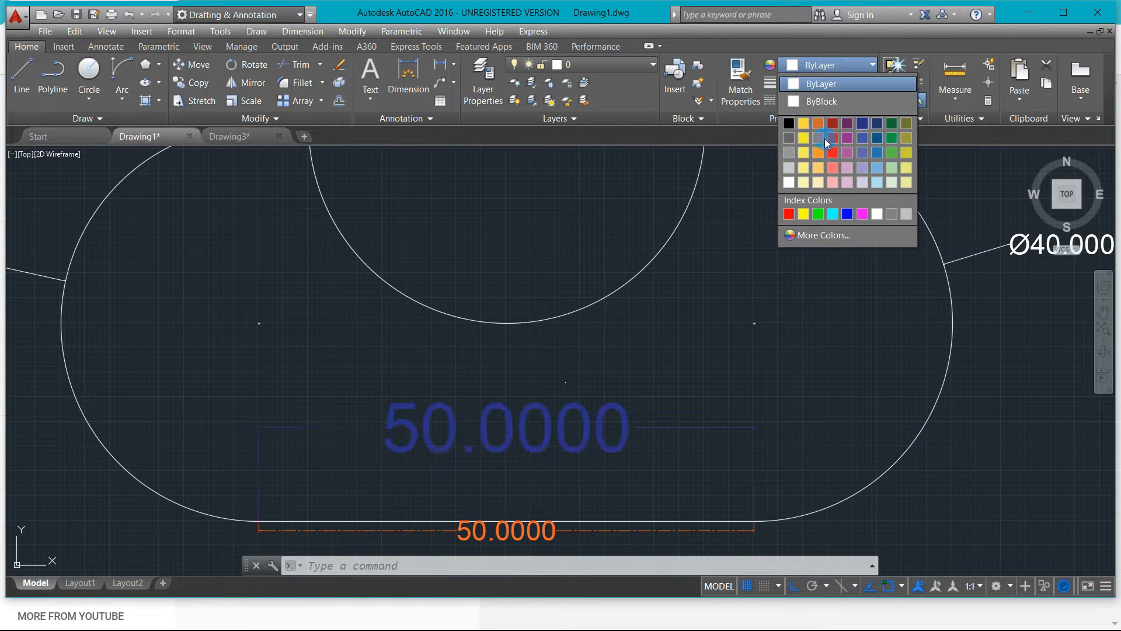
{"action": "left_click", "coordinate": [891, 137]}
{"action": "scroll", "coordinate": [650, 358], "scroll_direction": "down", "scroll_amount": 1}
{"action": "middle_click_drag", "start_coordinate": [626, 382], "coordinate": [642, 311]}
{"action": "scroll", "coordinate": [521, 353], "scroll_direction": "up", "scroll_amount": 1}
{"action": "key", "text": "Escape"}
{"action": "scroll", "coordinate": [530, 363], "scroll_direction": "up", "scroll_amount": 2}
{"action": "scroll", "coordinate": [508, 370], "scroll_direction": "down", "scroll_amount": 1}
{"action": "scroll", "coordinate": [509, 371], "scroll_direction": "up", "scroll_amount": 1}
{"action": "scroll", "coordinate": [511, 371], "scroll_direction": "down", "scroll_amount": 2}
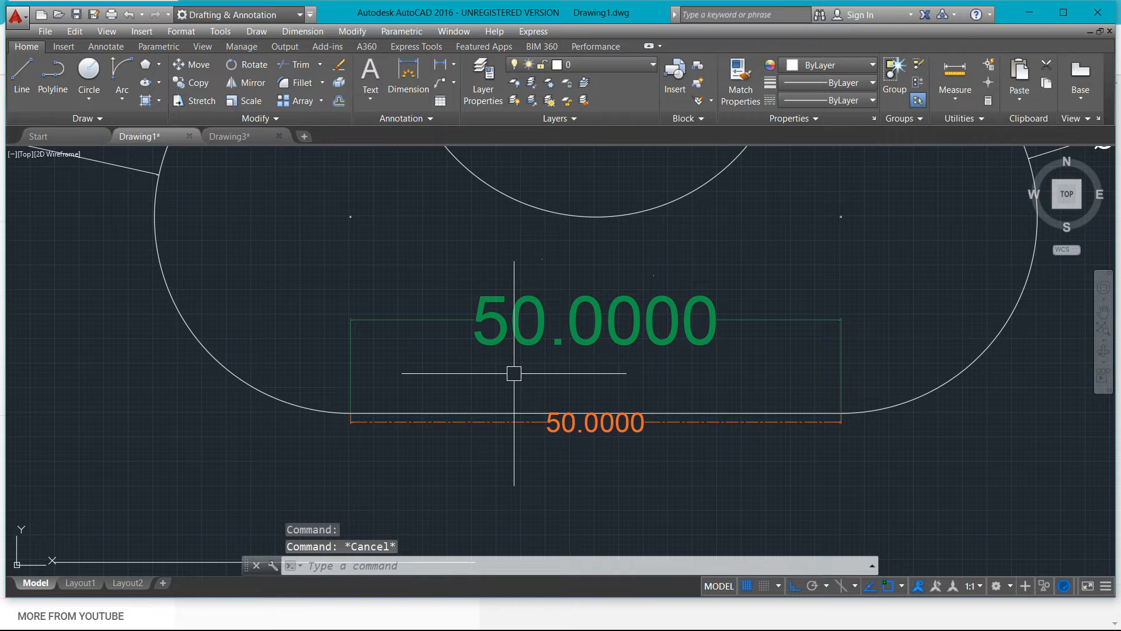
{"action": "scroll", "coordinate": [522, 379], "scroll_direction": "down", "scroll_amount": 2}
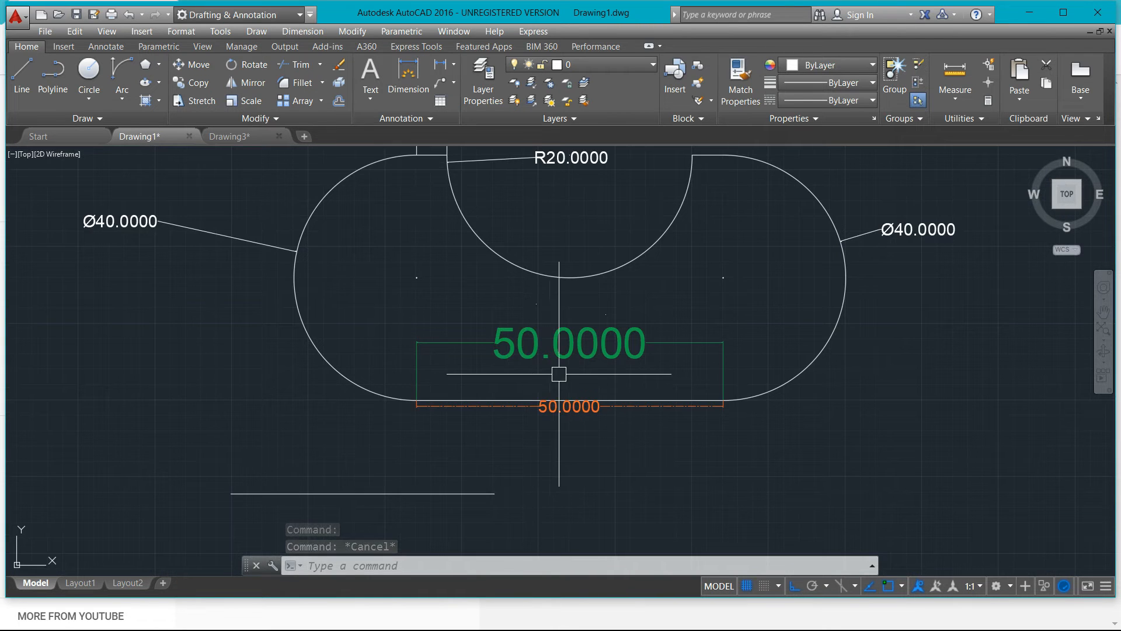
- Change the colour of the slotted part's semicircular cutout arc to orange 248,153,30, and clear the selection
{"action": "middle_click_drag", "start_coordinate": [556, 378], "coordinate": [545, 420]}
{"action": "scroll", "coordinate": [638, 375], "scroll_direction": "up", "scroll_amount": 2}
{"action": "scroll", "coordinate": [648, 356], "scroll_direction": "down", "scroll_amount": 2}
{"action": "middle_click_drag", "start_coordinate": [661, 339], "coordinate": [643, 384]}
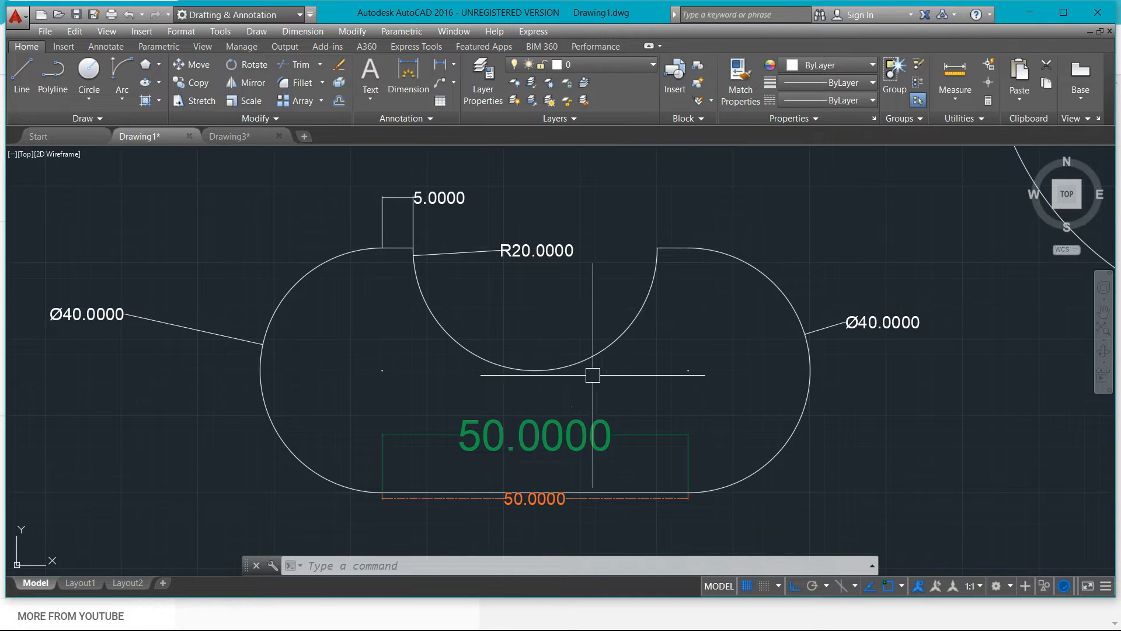
{"action": "left_click", "coordinate": [454, 349]}
{"action": "left_click", "coordinate": [834, 65]}
{"action": "left_click", "coordinate": [818, 152]}
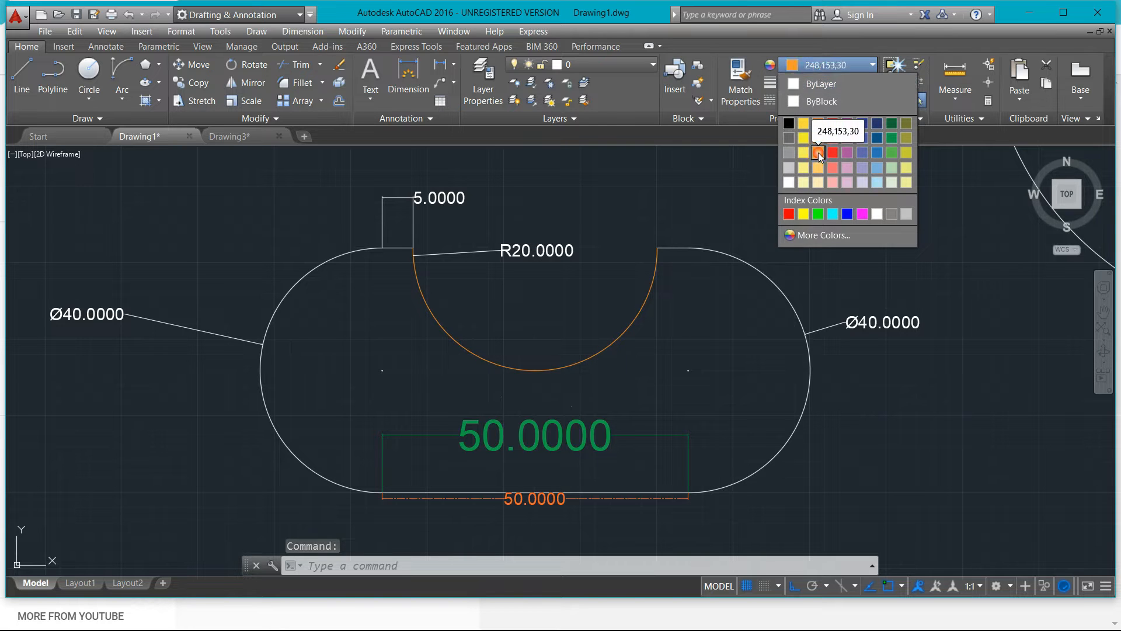
{"action": "key", "text": "Escape"}
{"action": "key", "text": "Escape"}
- Select the orange cutout arc and open the Linetype Manager to see more linetypes
{"action": "scroll", "coordinate": [576, 371], "scroll_direction": "up", "scroll_amount": 3}
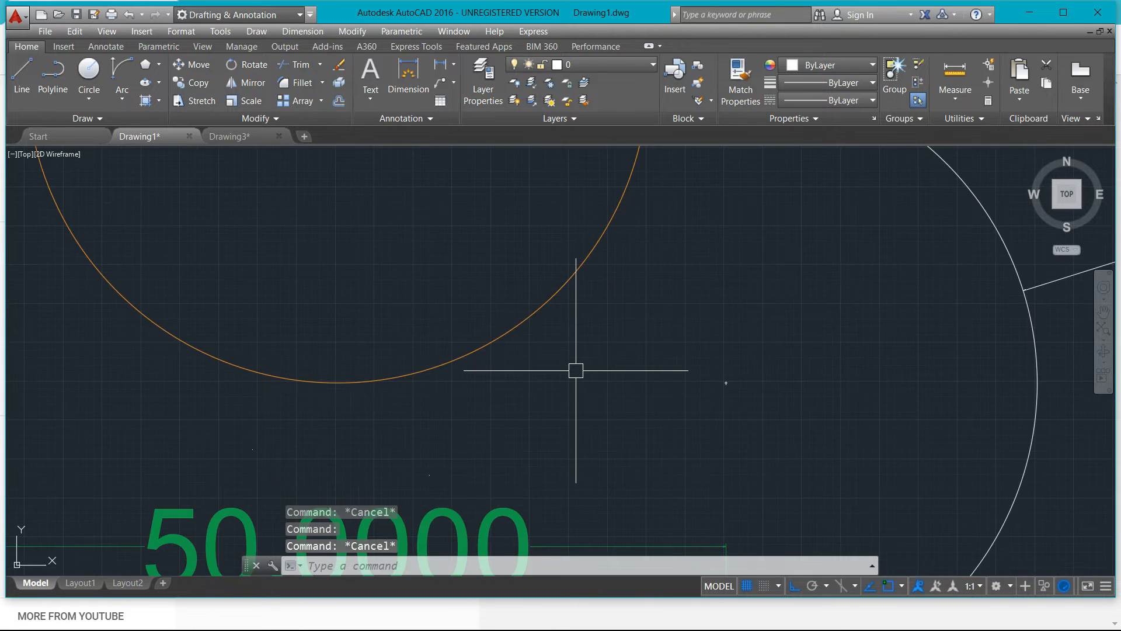
{"action": "scroll", "coordinate": [592, 363], "scroll_direction": "down", "scroll_amount": 3}
{"action": "scroll", "coordinate": [426, 366], "scroll_direction": "up", "scroll_amount": 2}
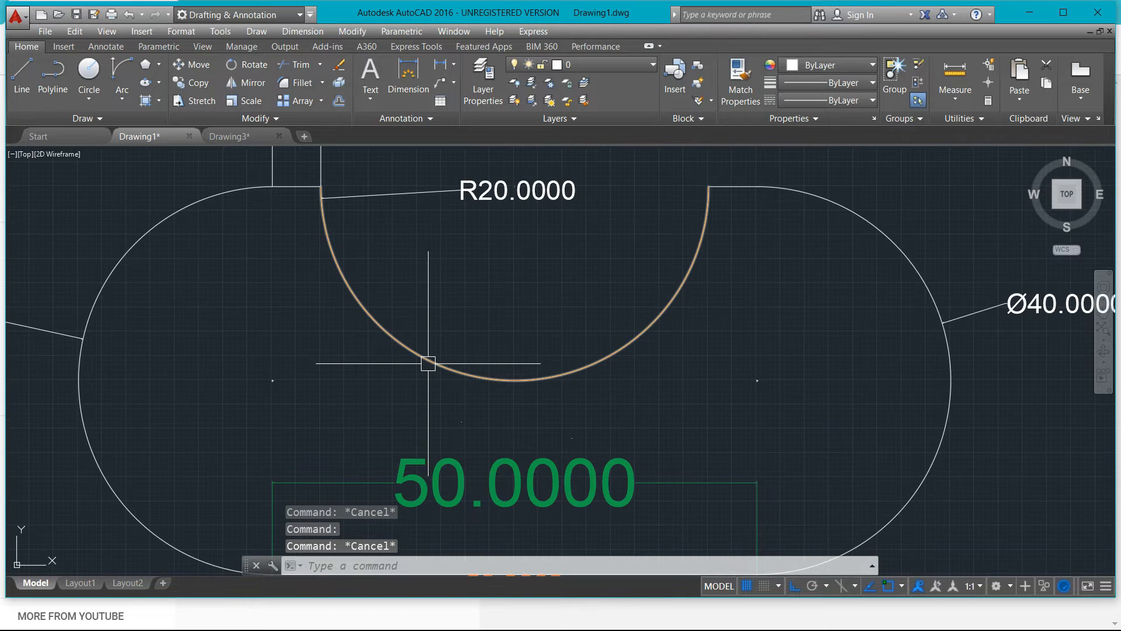
{"action": "left_click", "coordinate": [431, 363]}
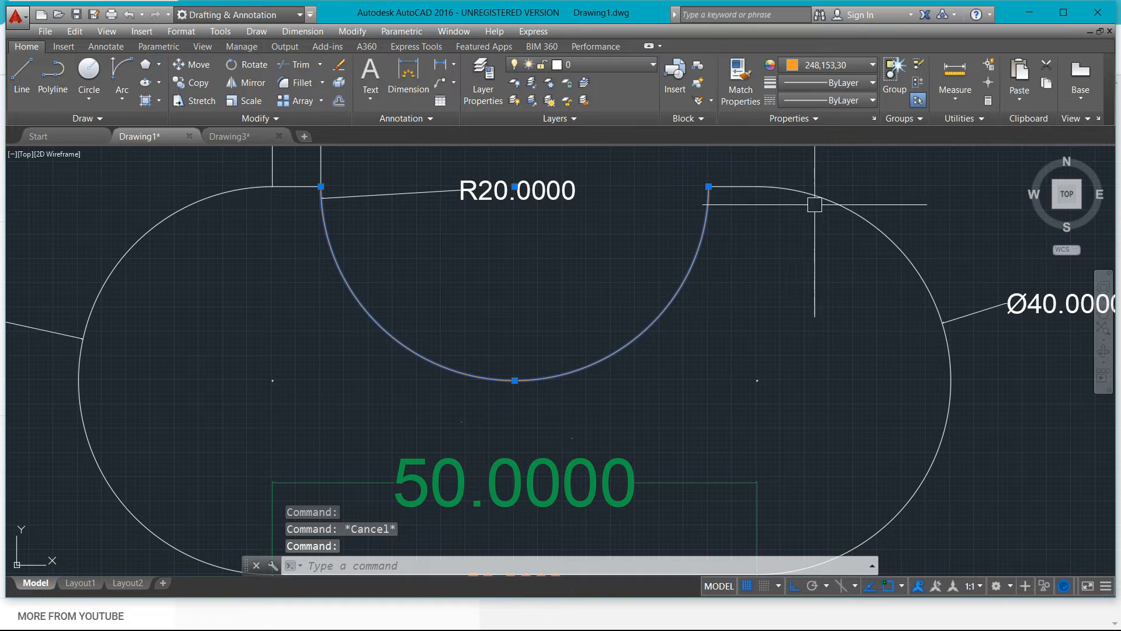
{"action": "left_click", "coordinate": [866, 100]}
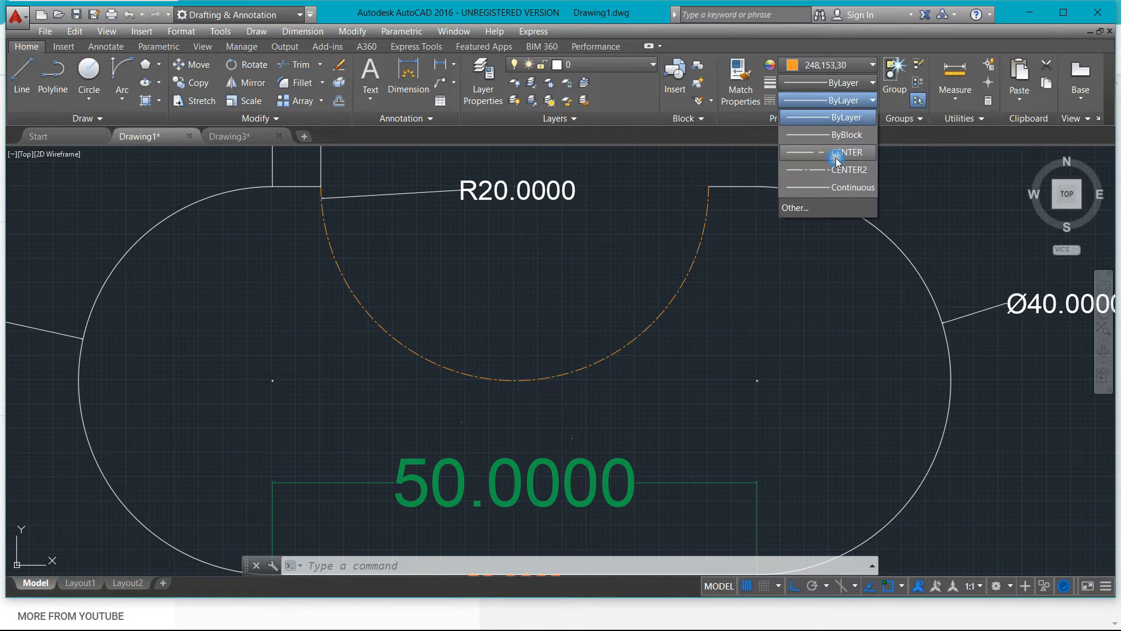
{"action": "left_click", "coordinate": [806, 209]}
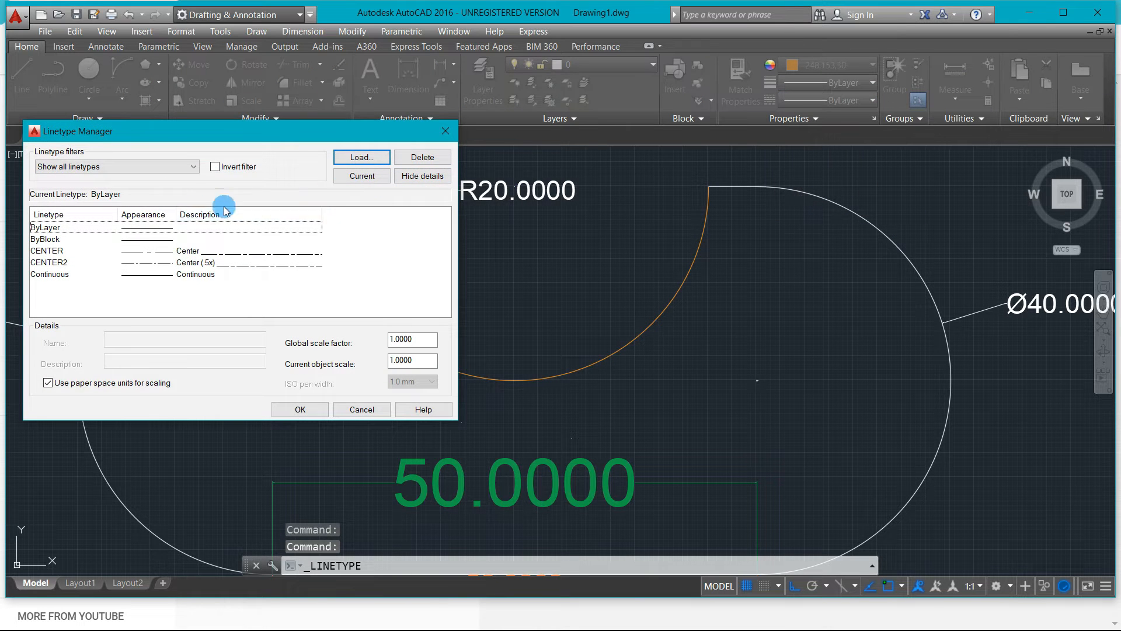
- Try to delete the CENTER linetype from the list of loaded linetypes
{"action": "left_click", "coordinate": [84, 254]}
{"action": "left_click", "coordinate": [422, 157]}
{"action": "left_click", "coordinate": [336, 334]}
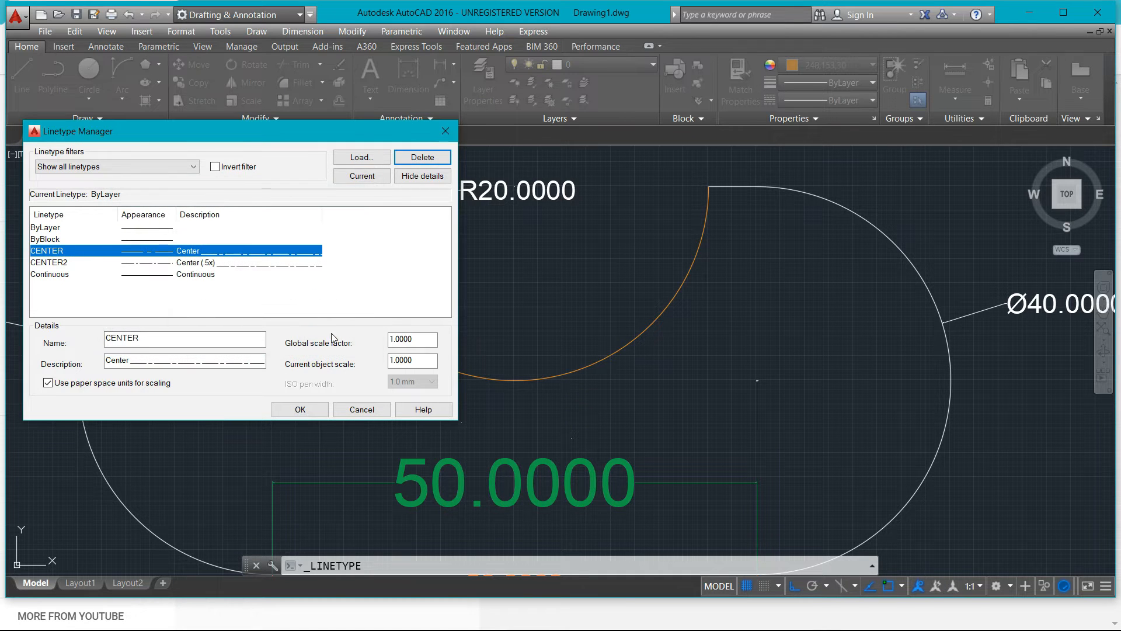
- Try to delete the CENTER2 linetype from the list of loaded linetypes, and close the Linetype Manager
{"action": "left_click", "coordinate": [65, 263]}
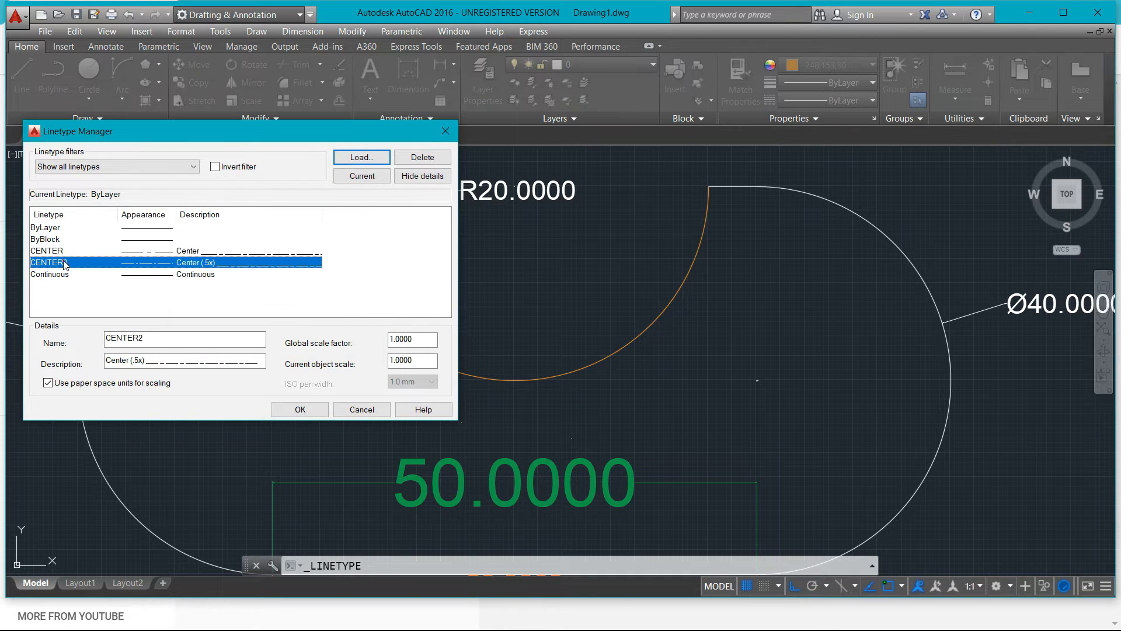
{"action": "left_click", "coordinate": [422, 156]}
{"action": "left_click", "coordinate": [319, 340]}
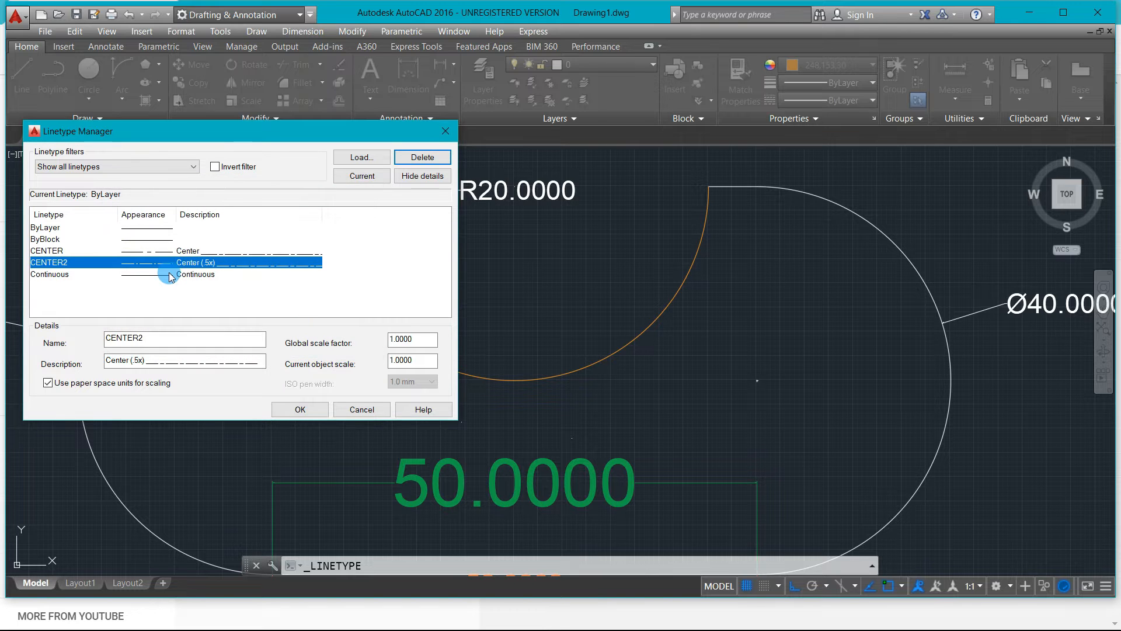
{"action": "left_click", "coordinate": [362, 409]}
- Select the slotted part's orange cutout arc and open the Linetype Manager
{"action": "scroll", "coordinate": [501, 358], "scroll_direction": "down", "scroll_amount": 3}
{"action": "scroll", "coordinate": [488, 362], "scroll_direction": "up", "scroll_amount": 4}
{"action": "scroll", "coordinate": [488, 362], "scroll_direction": "down", "scroll_amount": 4}
{"action": "scroll", "coordinate": [476, 367], "scroll_direction": "up", "scroll_amount": 4}
{"action": "left_click", "coordinate": [461, 360]}
{"action": "scroll", "coordinate": [467, 357], "scroll_direction": "down", "scroll_amount": 3}
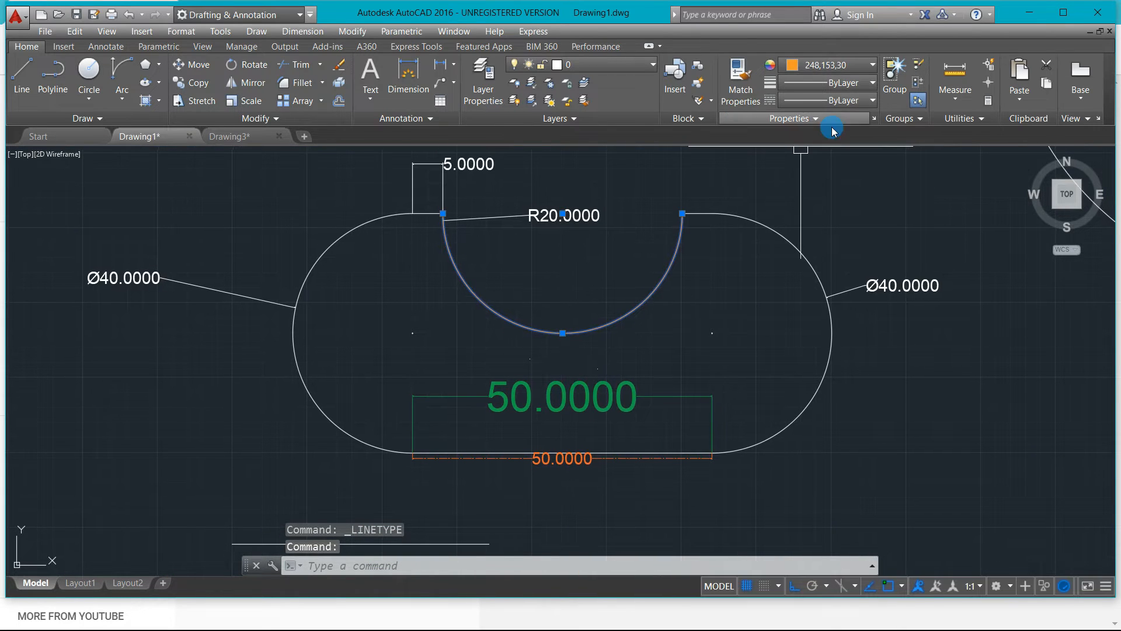
{"action": "left_click", "coordinate": [841, 100]}
{"action": "left_click", "coordinate": [802, 215]}
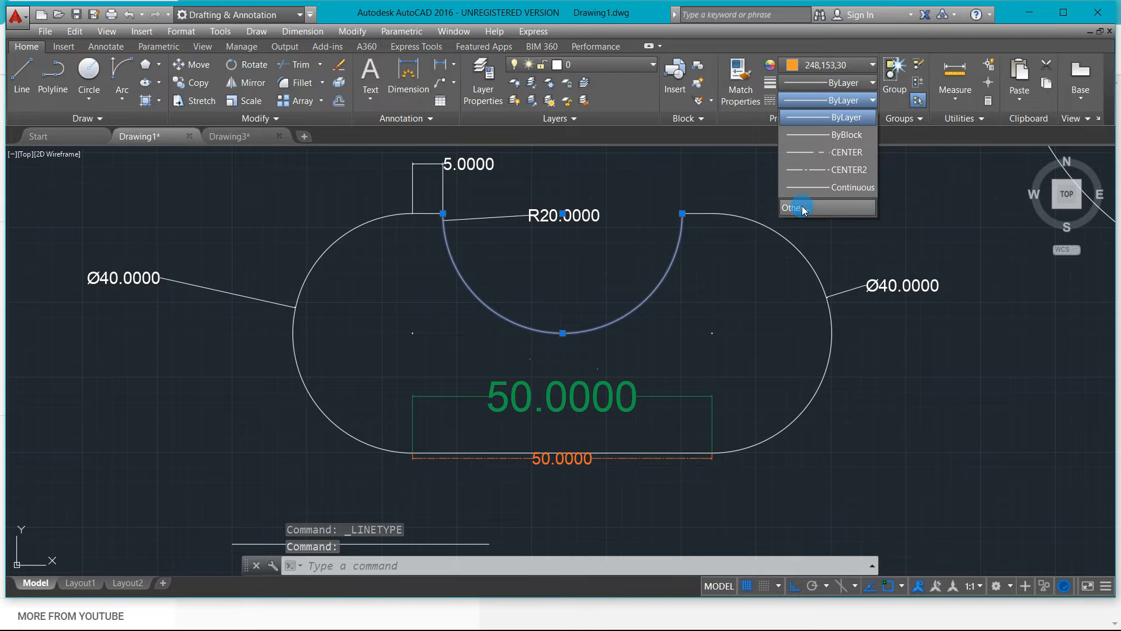
- Load the FENCELINE2 linetype from the acad.lin file, and close the Linetype Manager
{"action": "left_click", "coordinate": [361, 157]}
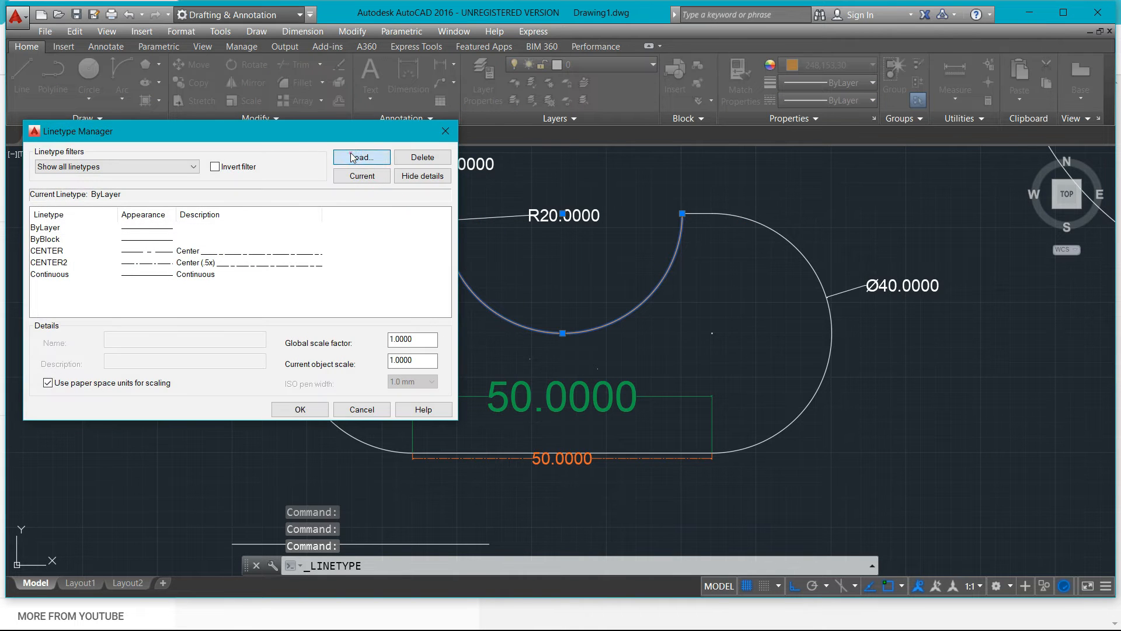
{"action": "scroll", "coordinate": [551, 318], "scroll_direction": "down", "scroll_amount": 12}
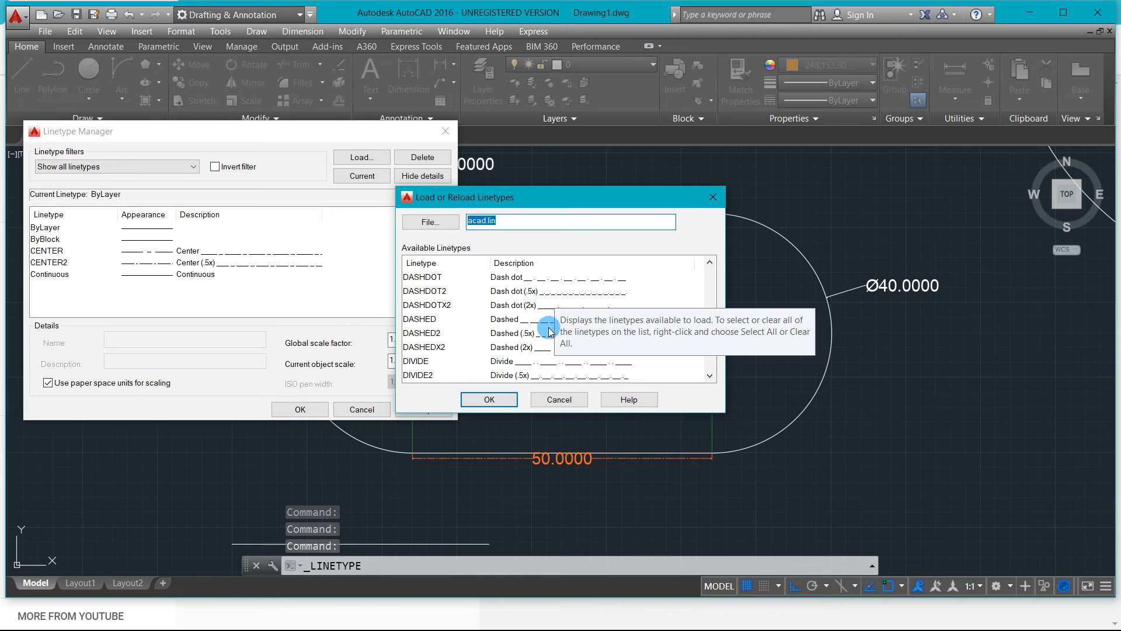
{"action": "scroll", "coordinate": [529, 353], "scroll_direction": "up", "scroll_amount": 1}
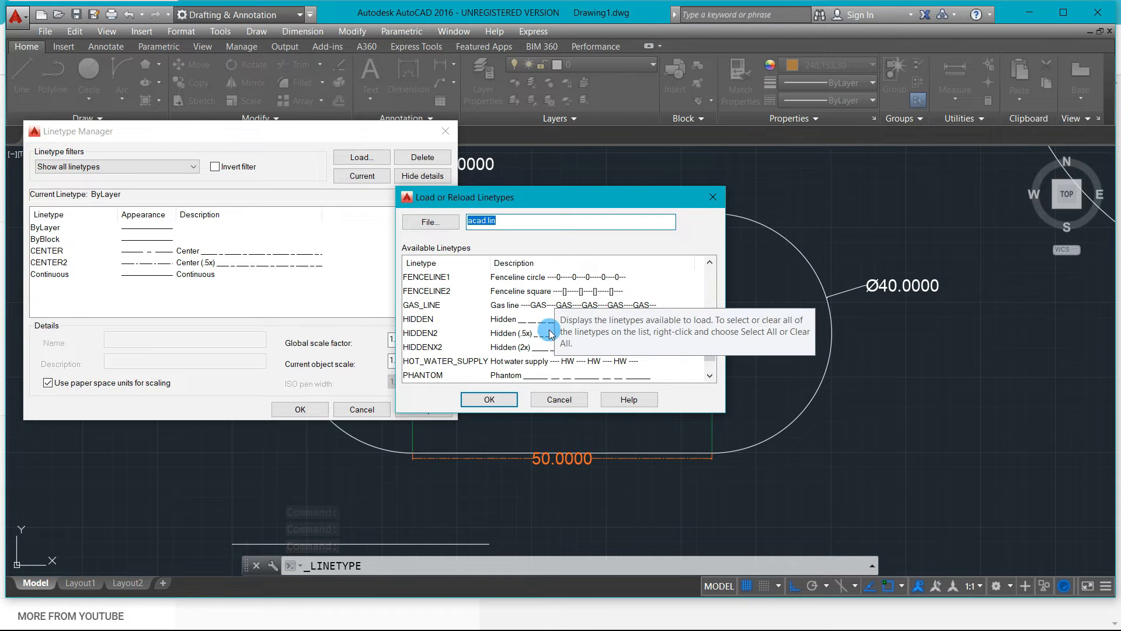
{"action": "left_click", "coordinate": [427, 291]}
{"action": "left_click", "coordinate": [489, 400]}
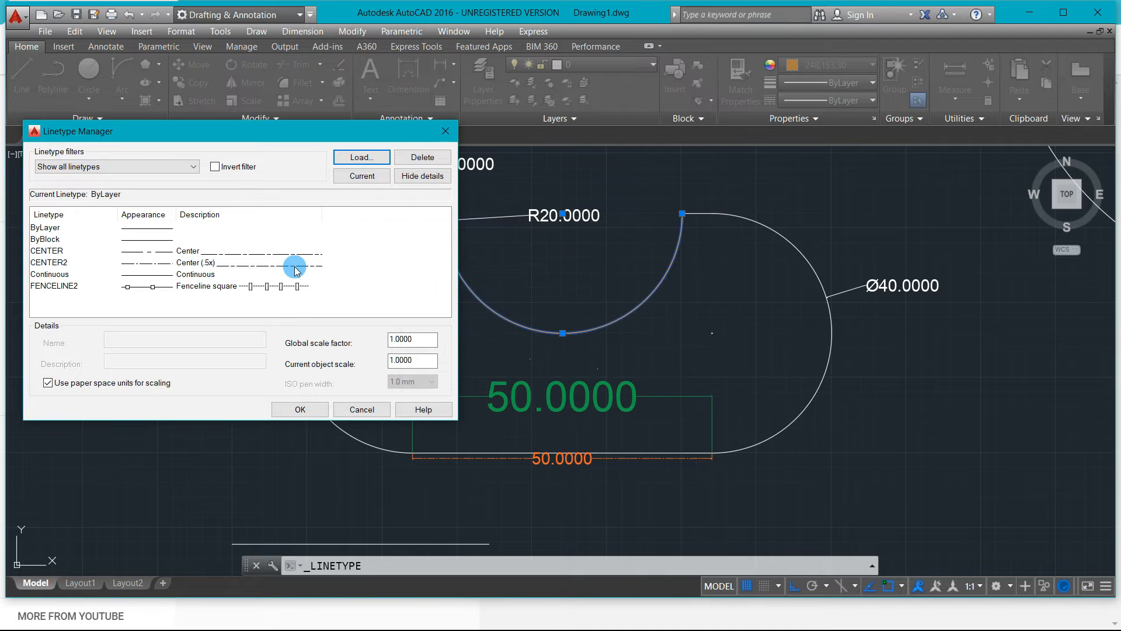
{"action": "left_click", "coordinate": [447, 133]}
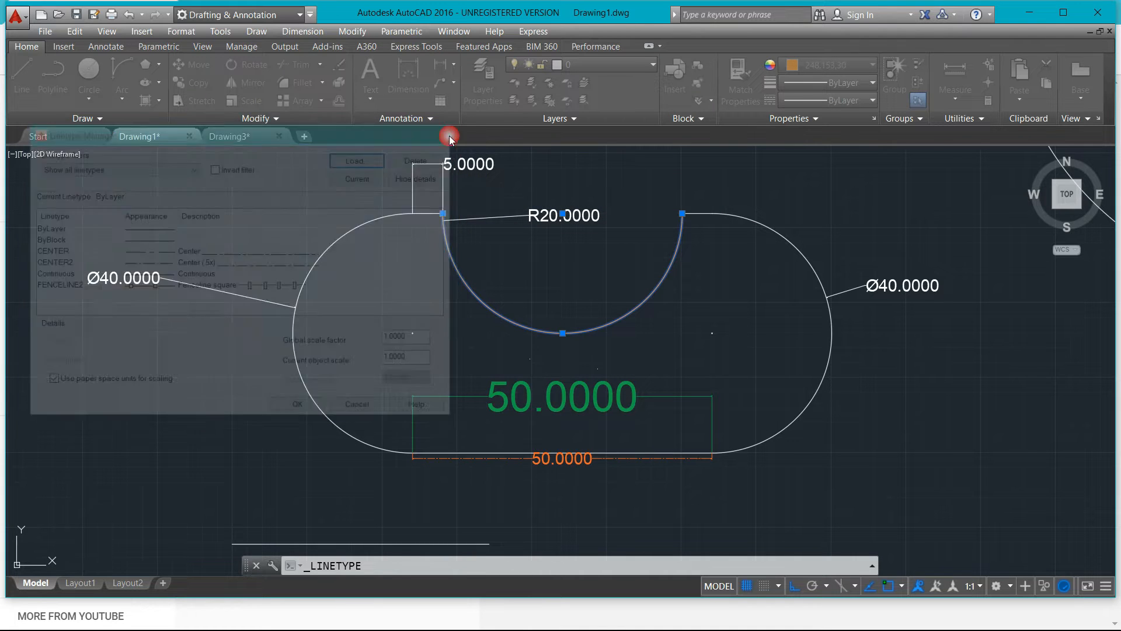
- Apply the FENCELINE2 linetype to the slotted part's orange cutout arc, and clear the selection
{"action": "left_click", "coordinate": [847, 100]}
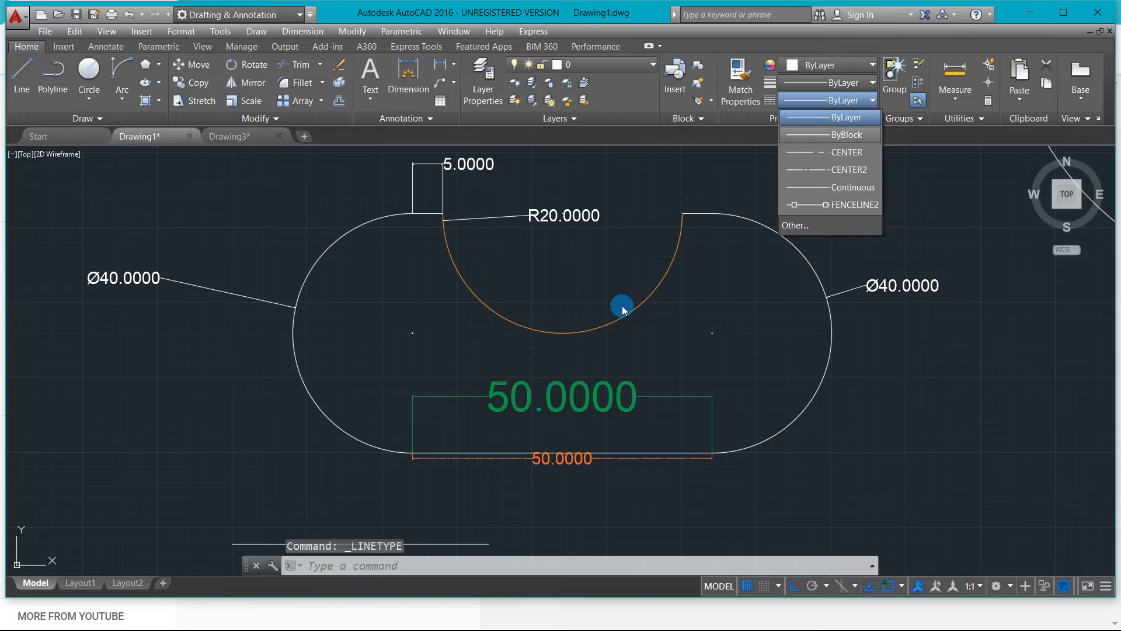
{"action": "left_click", "coordinate": [586, 335]}
{"action": "left_click", "coordinate": [584, 333]}
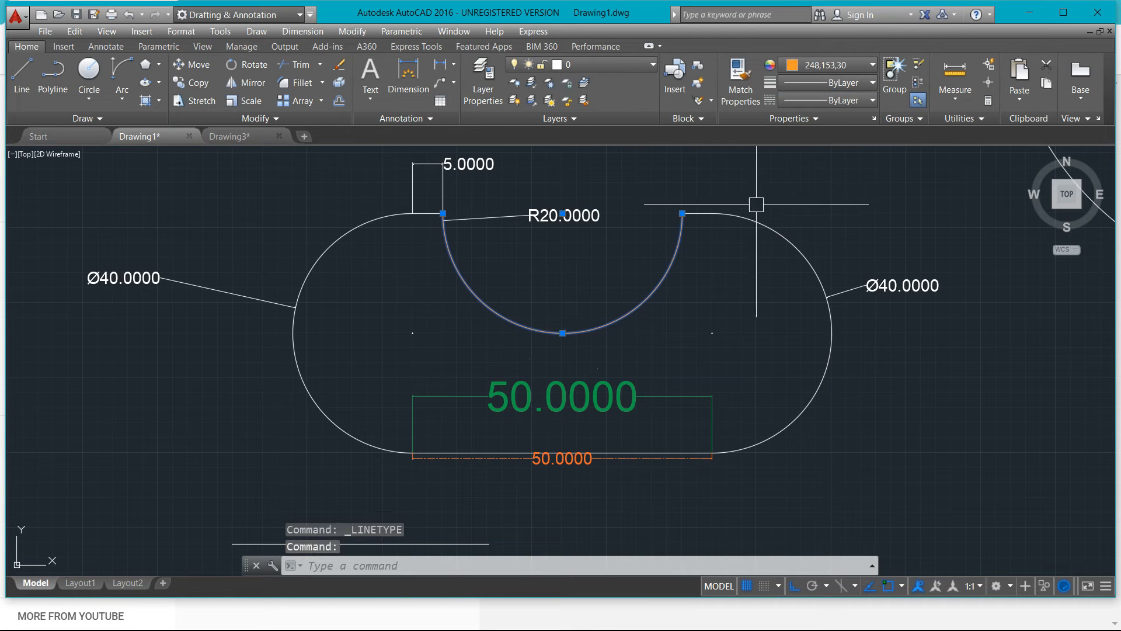
{"action": "left_click", "coordinate": [847, 100]}
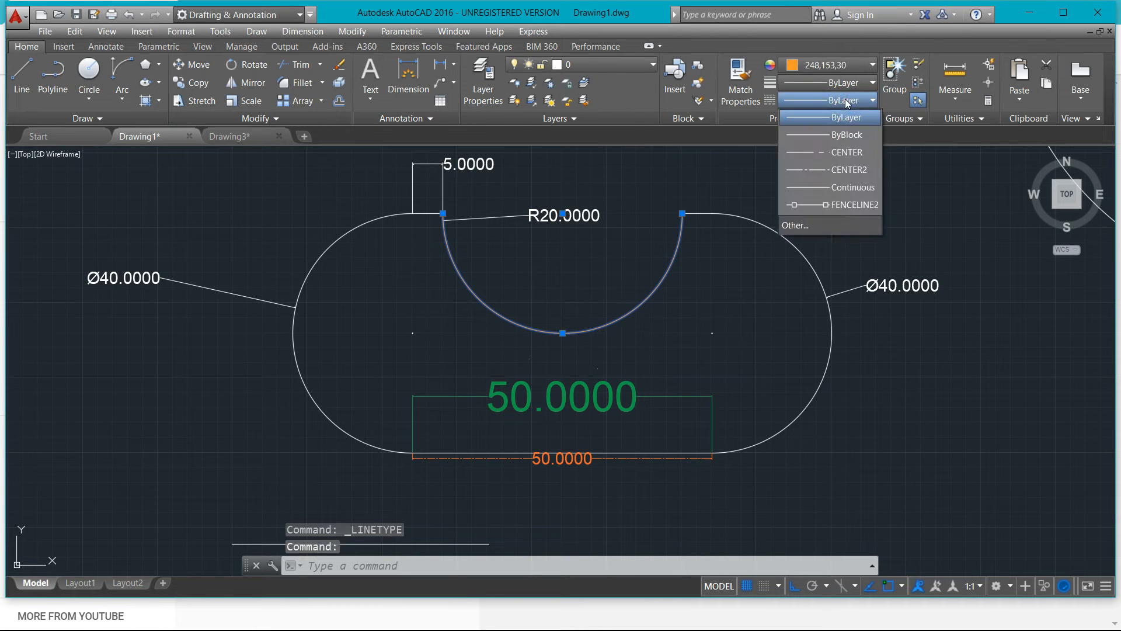
{"action": "left_click", "coordinate": [824, 204]}
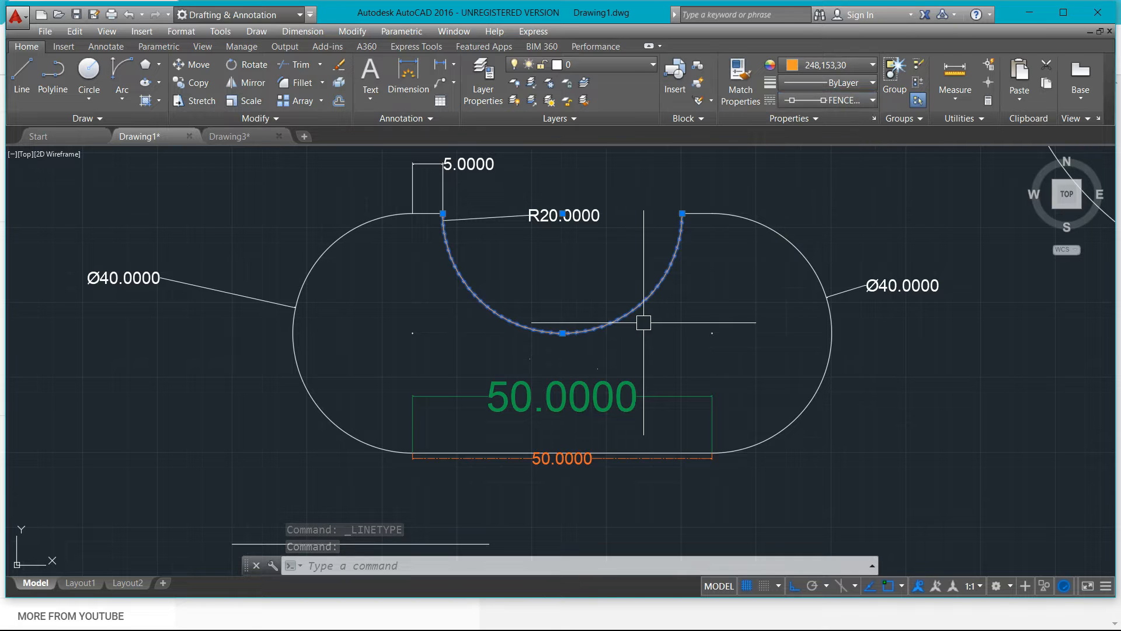
{"action": "left_click", "coordinate": [680, 342]}
{"action": "key", "text": "Escape"}
{"action": "key", "text": "Escape"}
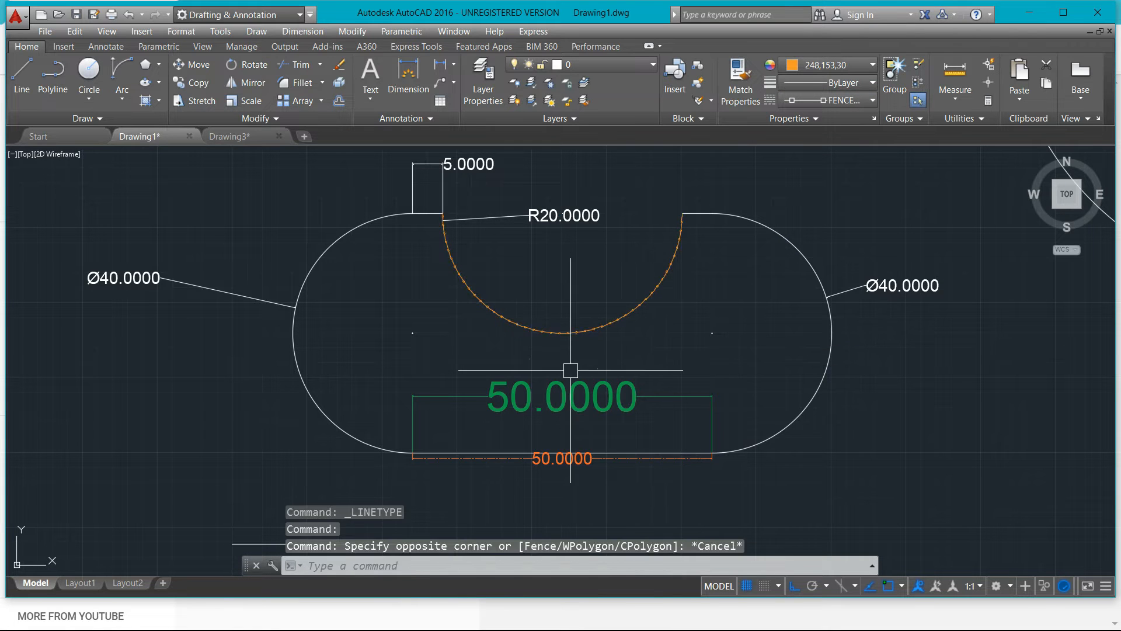
- Examine the FENCELINE2 pattern along the cutout arc and the centre lines through the hole with the yellow diameter dimension
{"action": "scroll", "coordinate": [511, 351], "scroll_direction": "up", "scroll_amount": 4}
{"action": "scroll", "coordinate": [546, 326], "scroll_direction": "up", "scroll_amount": 5}
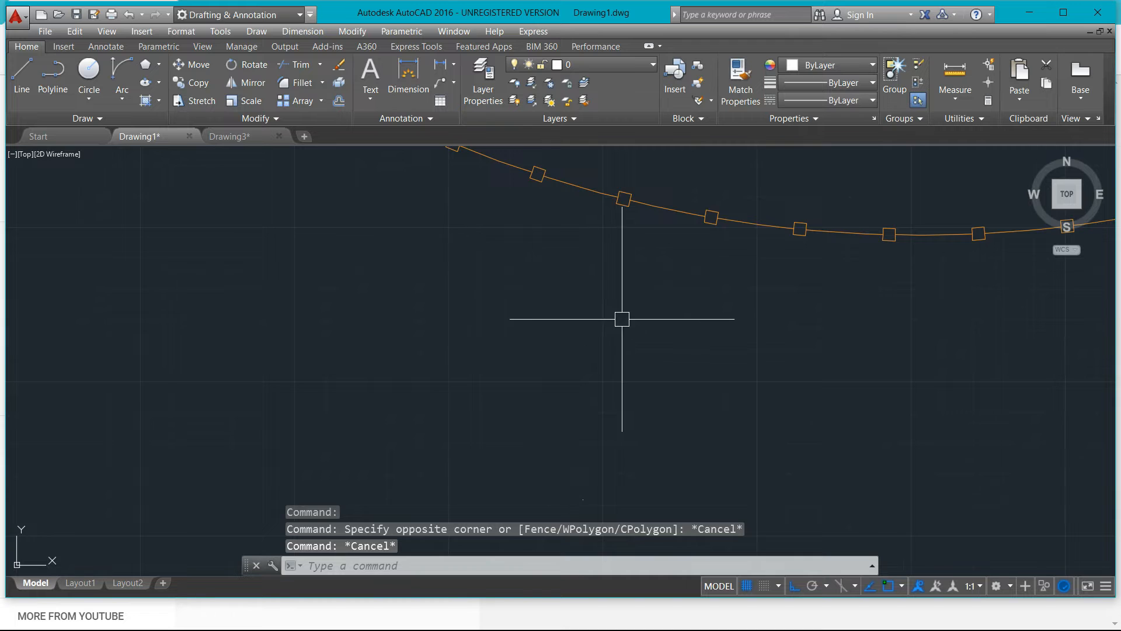
{"action": "scroll", "coordinate": [637, 346], "scroll_direction": "down", "scroll_amount": 6}
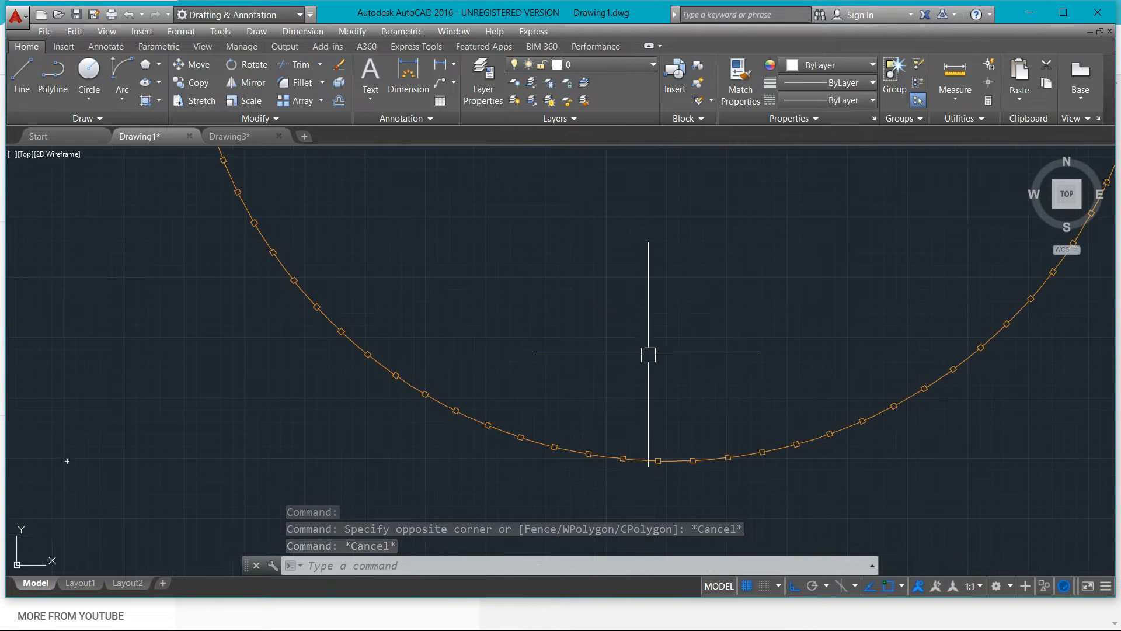
{"action": "scroll", "coordinate": [595, 363], "scroll_direction": "up", "scroll_amount": 1}
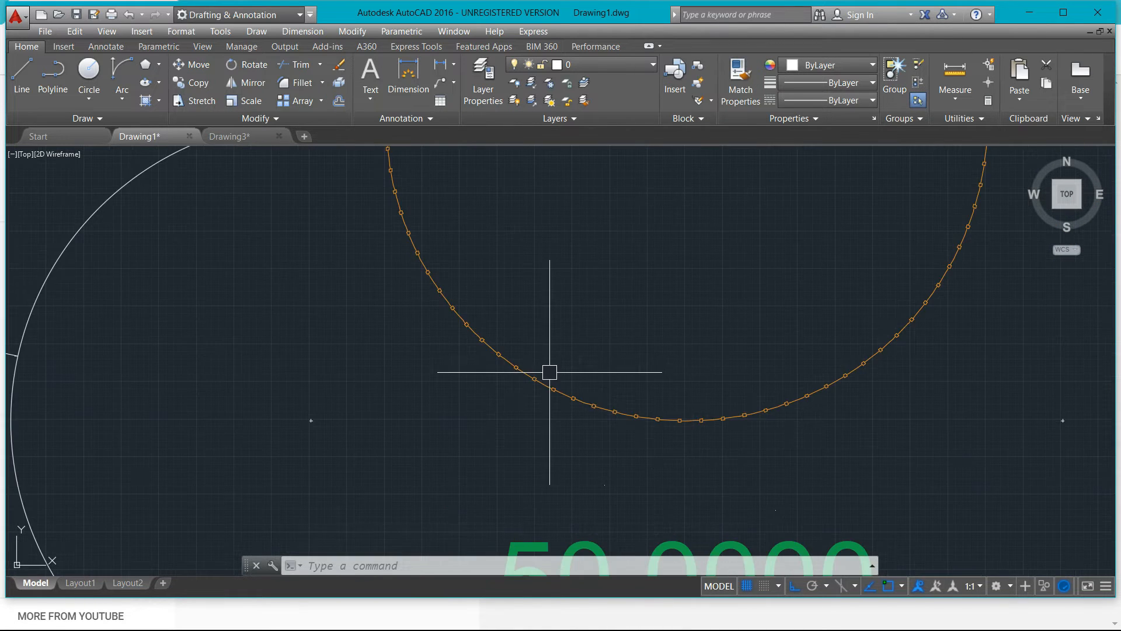
{"action": "scroll", "coordinate": [602, 363], "scroll_direction": "down", "scroll_amount": 3}
{"action": "middle_click_drag", "start_coordinate": [598, 364], "coordinate": [666, 239]}
{"action": "scroll", "coordinate": [627, 280], "scroll_direction": "down", "scroll_amount": 6}
{"action": "middle_click_drag", "start_coordinate": [445, 364], "coordinate": [703, 388]}
{"action": "scroll", "coordinate": [616, 317], "scroll_direction": "up", "scroll_amount": 6}
{"action": "scroll", "coordinate": [547, 322], "scroll_direction": "up", "scroll_amount": 4}
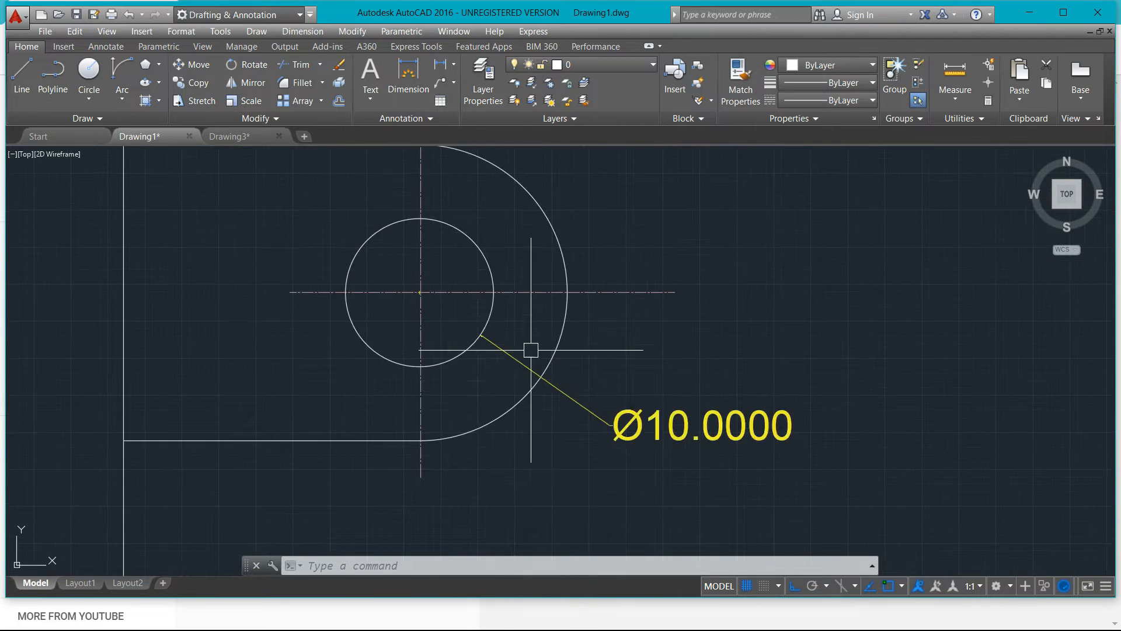
{"action": "middle_click_drag", "start_coordinate": [430, 325], "coordinate": [482, 408]}
{"action": "scroll", "coordinate": [470, 385], "scroll_direction": "up", "scroll_amount": 7}
{"action": "scroll", "coordinate": [455, 333], "scroll_direction": "down", "scroll_amount": 5}
{"action": "scroll", "coordinate": [456, 337], "scroll_direction": "up", "scroll_amount": 2}
{"action": "scroll", "coordinate": [362, 303], "scroll_direction": "up", "scroll_amount": 4}
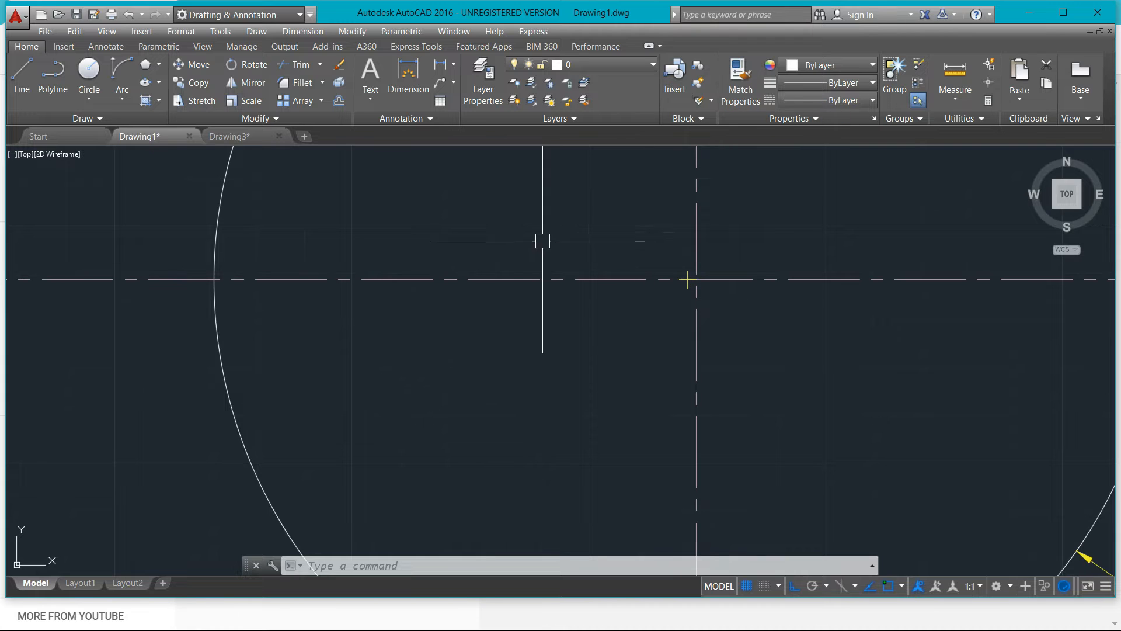
- Select both centre lines of the hole and set the global linetype scale factor to .5 in the Linetype Manager
{"action": "left_click", "coordinate": [530, 279]}
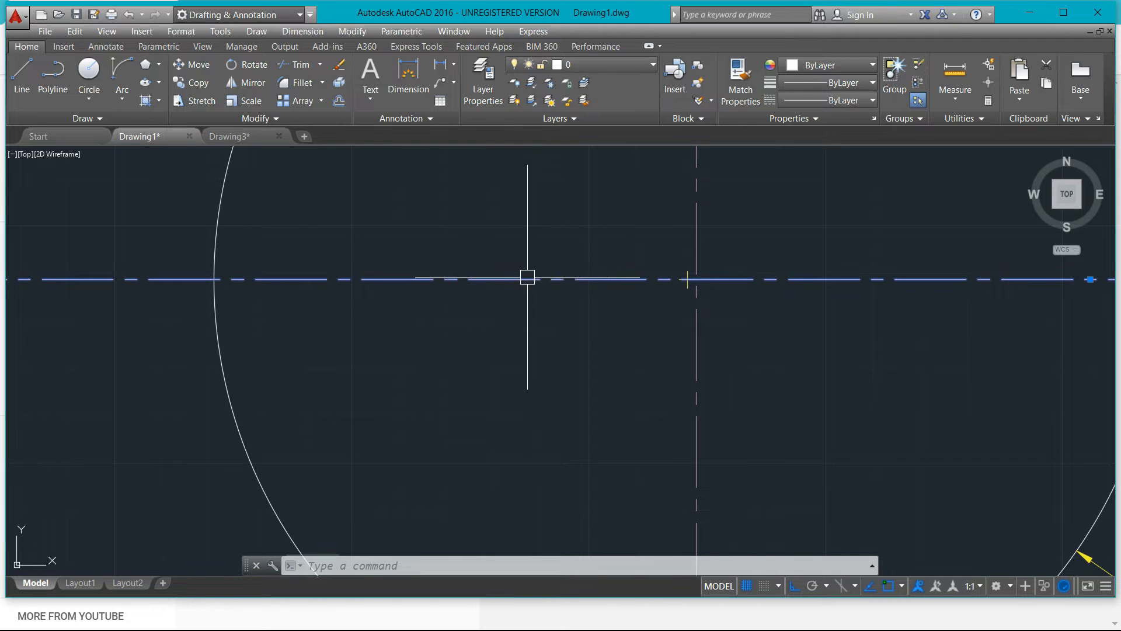
{"action": "left_click", "coordinate": [696, 221]}
{"action": "left_click", "coordinate": [845, 103]}
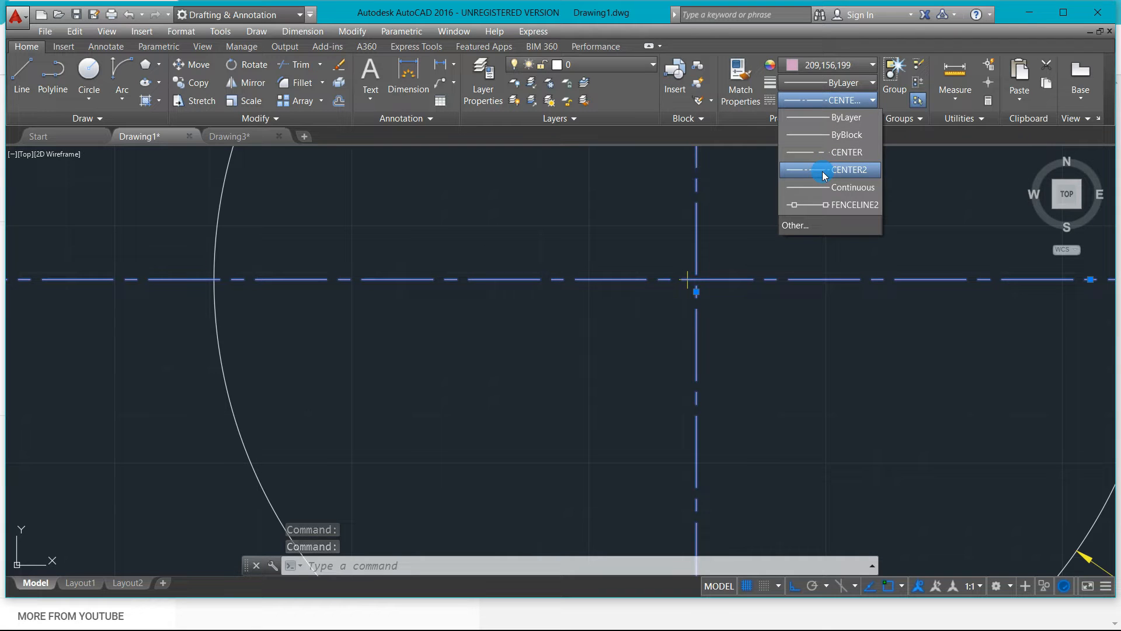
{"action": "left_click", "coordinate": [795, 226]}
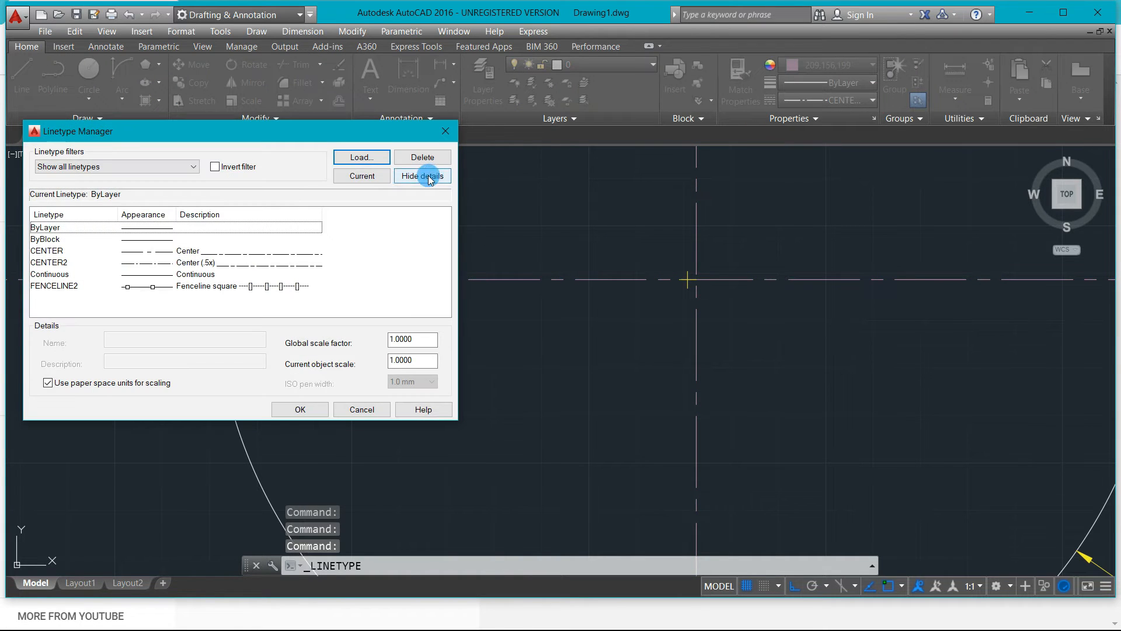
{"action": "left_click", "coordinate": [422, 176]}
{"action": "left_click", "coordinate": [422, 176]}
{"action": "left_click", "coordinate": [422, 176]}
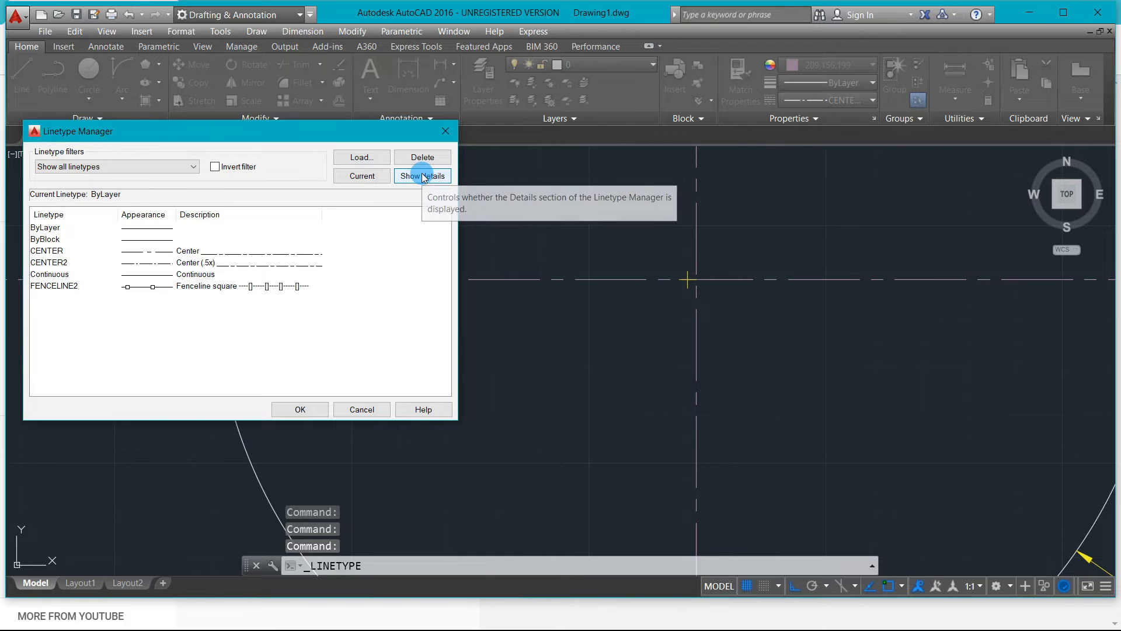
{"action": "left_click", "coordinate": [422, 176]}
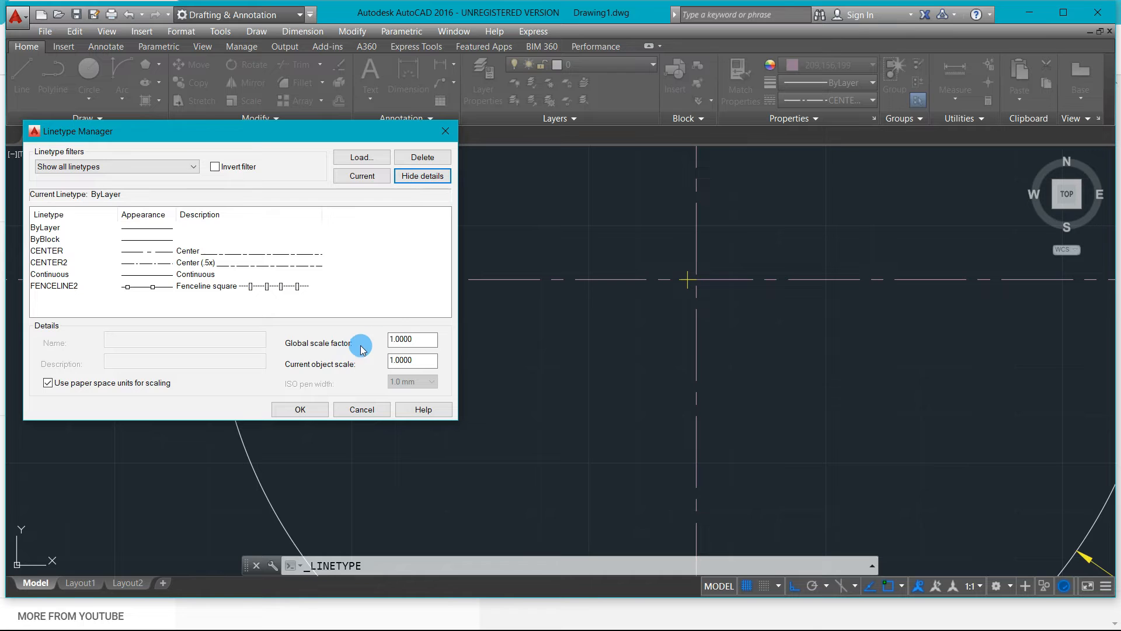
{"action": "left_click", "coordinate": [420, 338]}
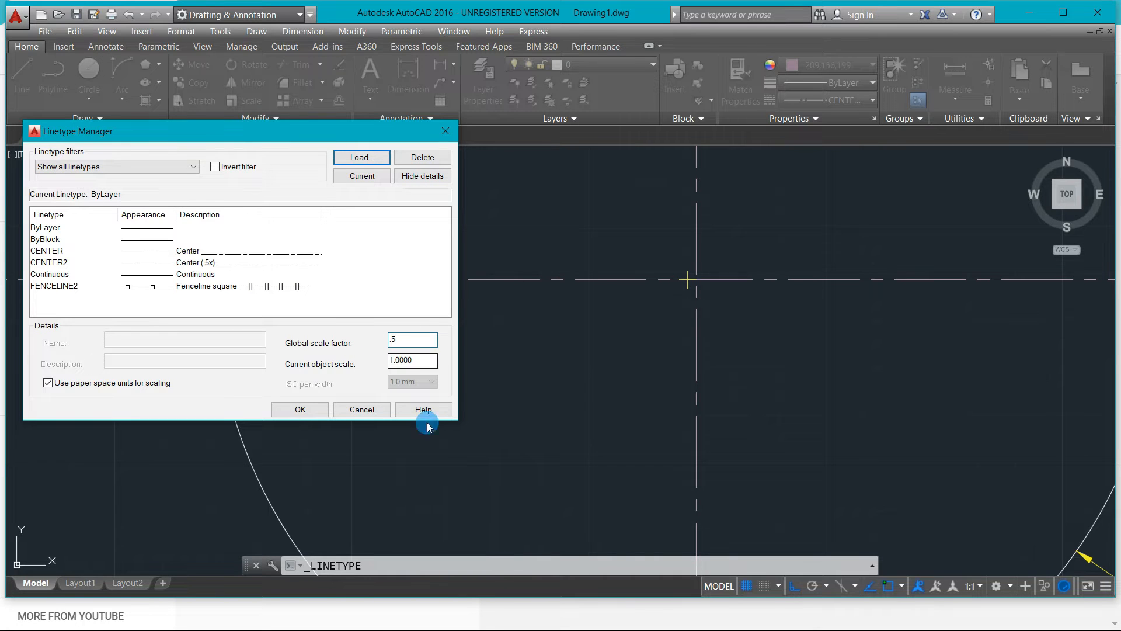
{"action": "left_click", "coordinate": [315, 410]}
- Select the hole's horizontal centre line, set the global linetype scale factor to 2, and clear the selection
{"action": "scroll", "coordinate": [458, 333], "scroll_direction": "down", "scroll_amount": 2}
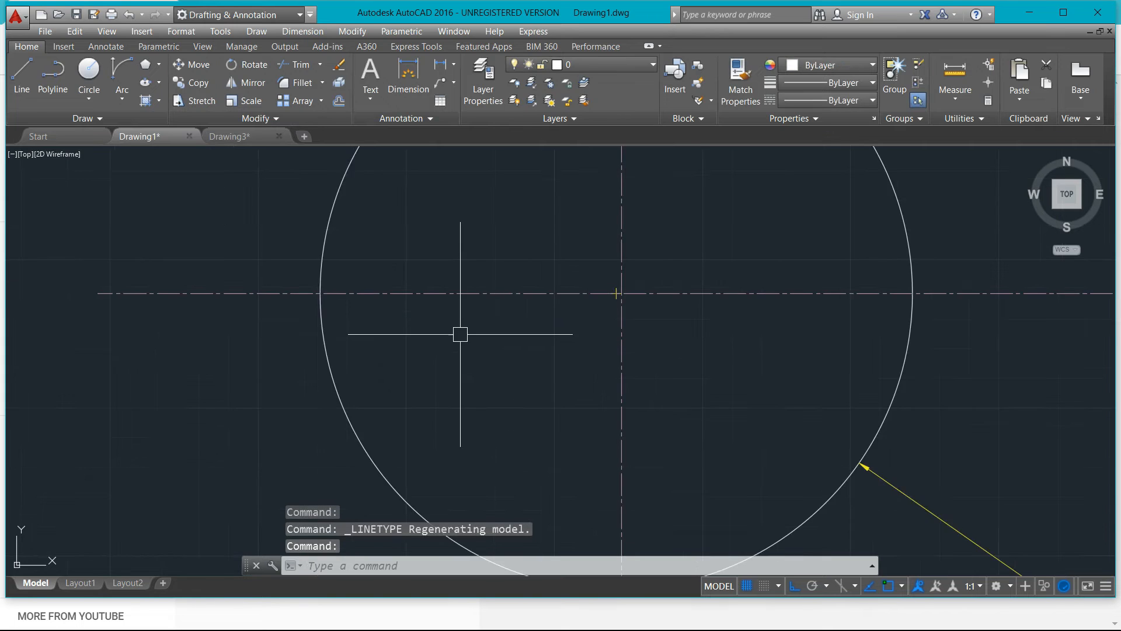
{"action": "scroll", "coordinate": [397, 293], "scroll_direction": "up", "scroll_amount": 3}
{"action": "scroll", "coordinate": [388, 272], "scroll_direction": "down", "scroll_amount": 3}
{"action": "scroll", "coordinate": [476, 315], "scroll_direction": "up", "scroll_amount": 2}
{"action": "left_click", "coordinate": [498, 247]}
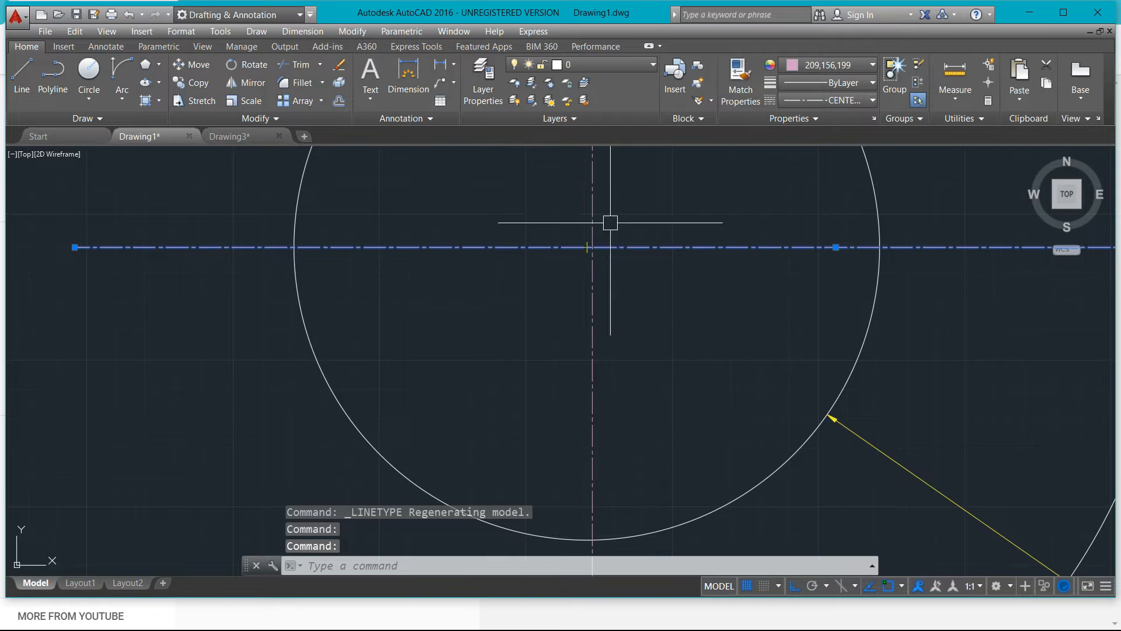
{"action": "left_click", "coordinate": [824, 100]}
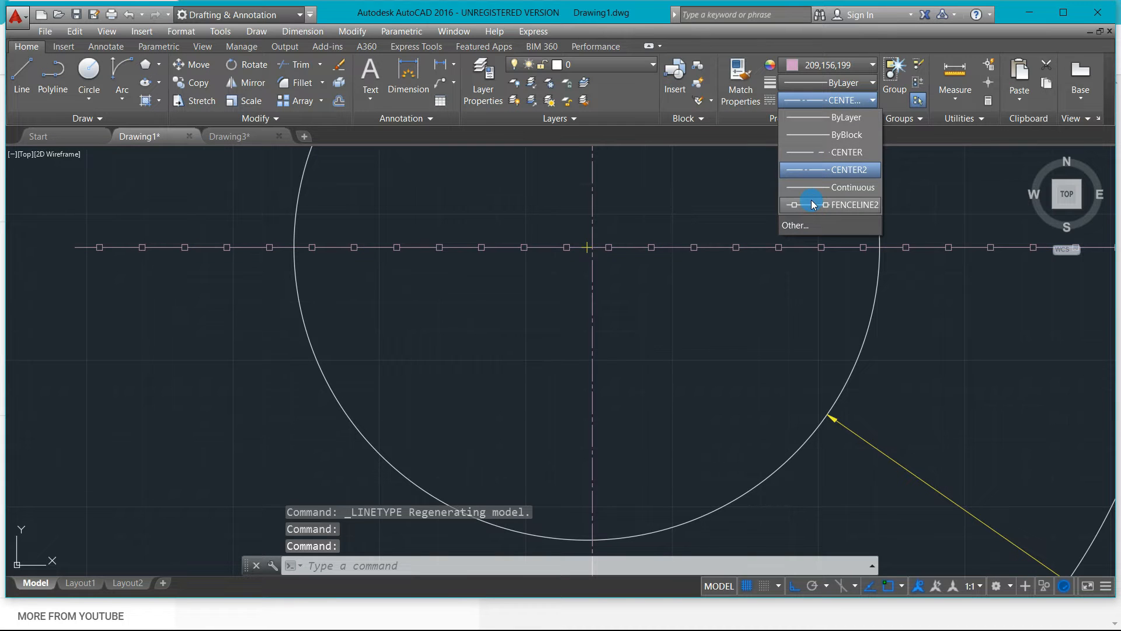
{"action": "left_click", "coordinate": [559, 356]}
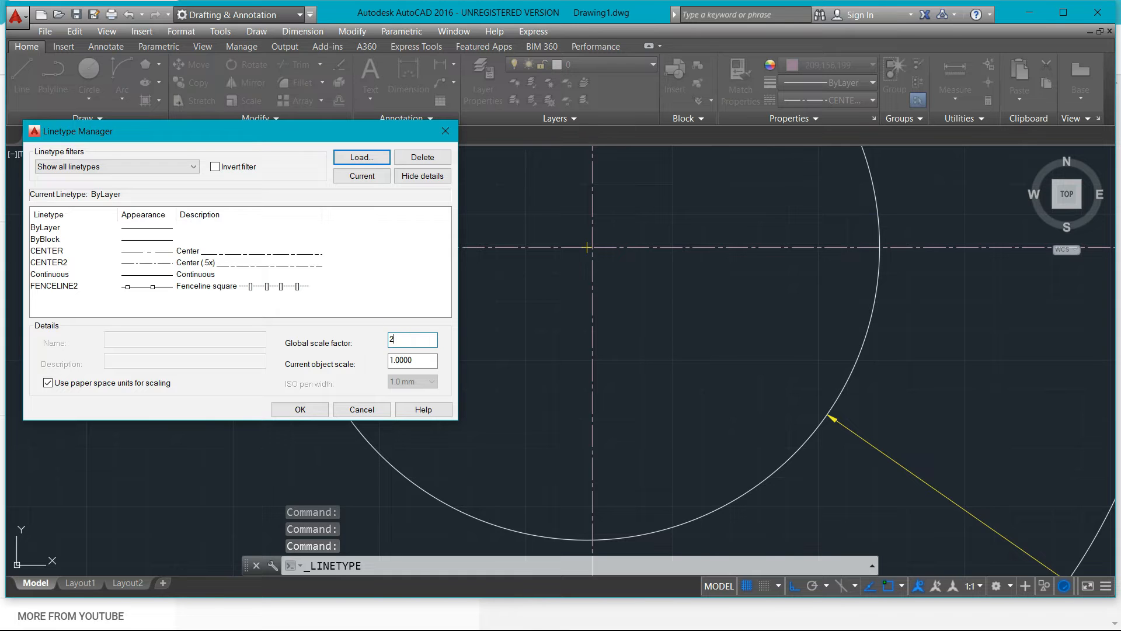
{"action": "left_click", "coordinate": [311, 409]}
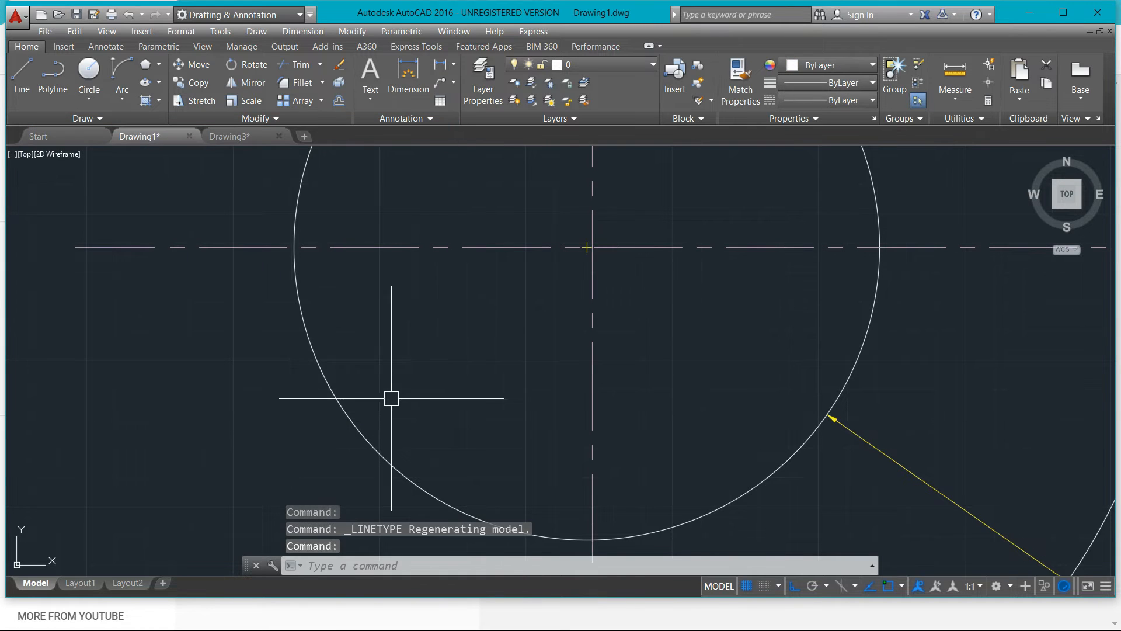
{"action": "left_click", "coordinate": [444, 358]}
{"action": "scroll", "coordinate": [463, 348], "scroll_direction": "up", "scroll_amount": 1}
{"action": "key", "text": "Escape"}
- Examine how the new linetype scale affects the hole's centre lines and the slotted part's cutout arc
{"action": "scroll", "coordinate": [462, 323], "scroll_direction": "up", "scroll_amount": 2}
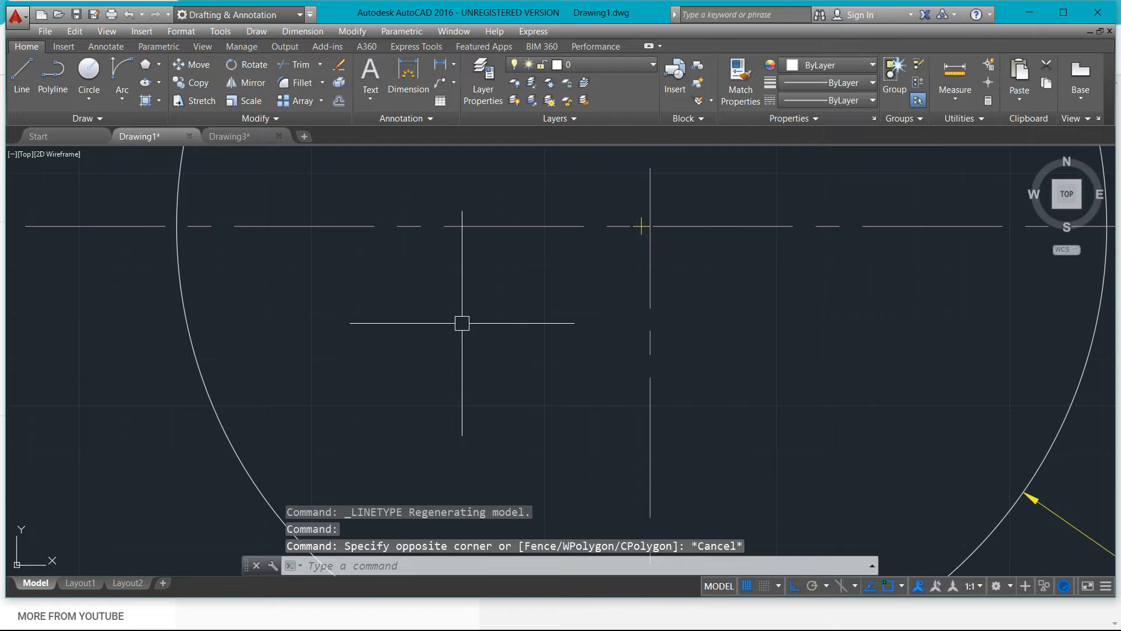
{"action": "middle_click_drag", "start_coordinate": [441, 295], "coordinate": [442, 367]}
{"action": "scroll", "coordinate": [454, 370], "scroll_direction": "down", "scroll_amount": 5}
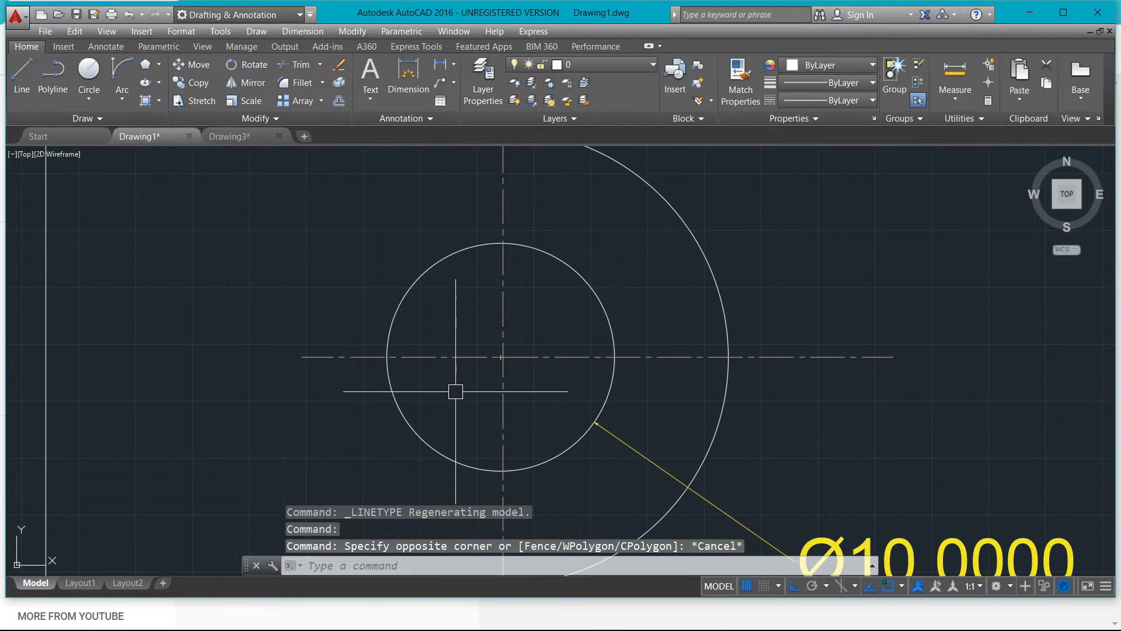
{"action": "scroll", "coordinate": [451, 391], "scroll_direction": "up", "scroll_amount": 3}
{"action": "scroll", "coordinate": [449, 392], "scroll_direction": "down", "scroll_amount": 3}
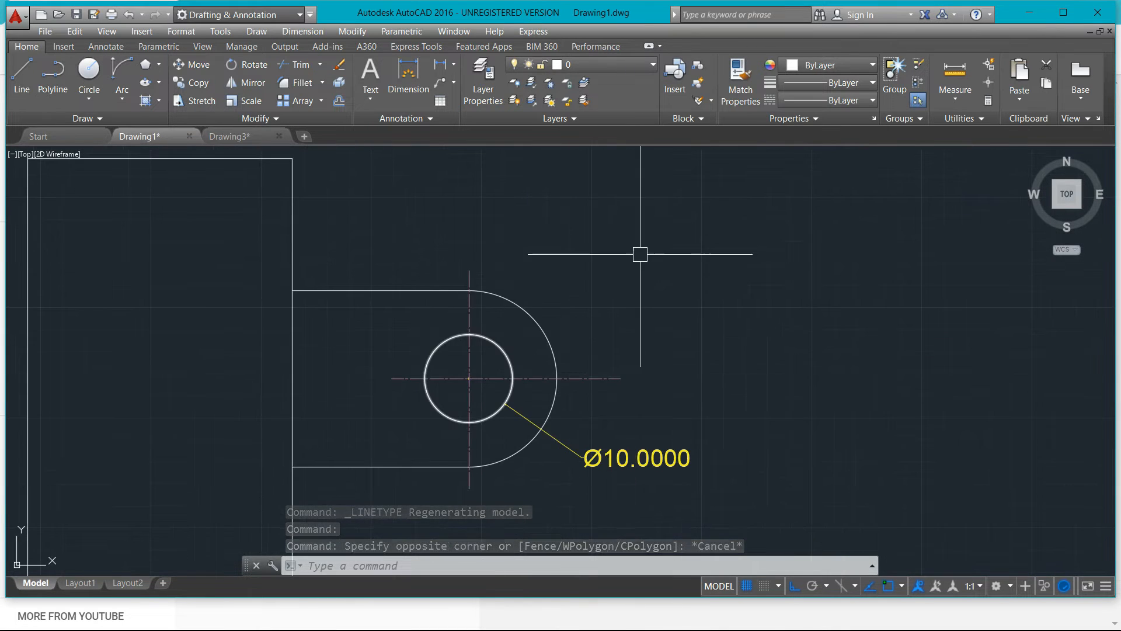
{"action": "middle_click_drag", "start_coordinate": [641, 253], "coordinate": [620, 351]}
{"action": "scroll", "coordinate": [622, 315], "scroll_direction": "down", "scroll_amount": 3}
{"action": "middle_click_drag", "start_coordinate": [623, 292], "coordinate": [450, 411]}
{"action": "scroll", "coordinate": [474, 353], "scroll_direction": "down", "scroll_amount": 2}
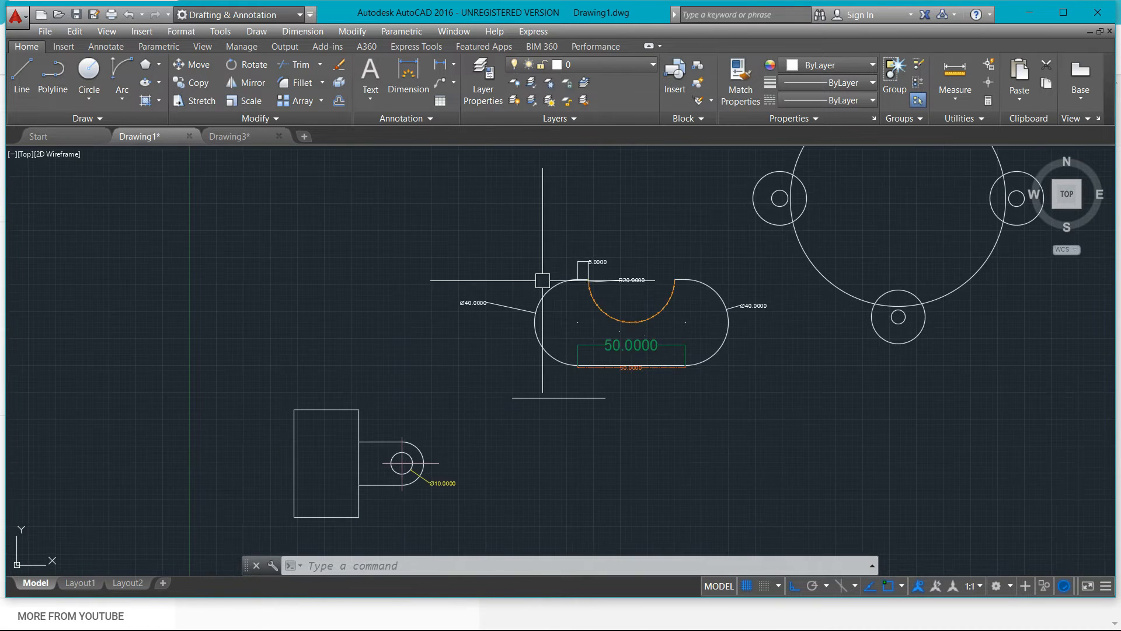
{"action": "scroll", "coordinate": [654, 340], "scroll_direction": "up", "scroll_amount": 4}
{"action": "scroll", "coordinate": [649, 351], "scroll_direction": "down", "scroll_amount": 2}
{"action": "middle_click_drag", "start_coordinate": [708, 343], "coordinate": [519, 356]}
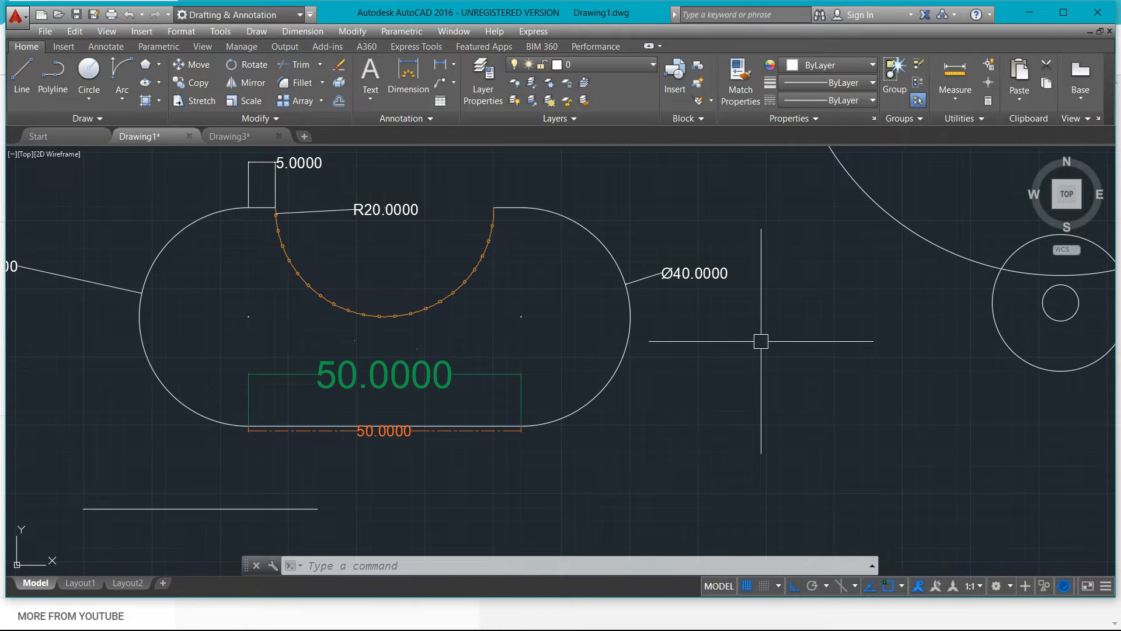
- Examine the linetype patterns on the slotted part and on the centre lines of the 10 mm hole
{"action": "middle_click_drag", "start_coordinate": [759, 338], "coordinate": [686, 392]}
{"action": "middle_click_drag", "start_coordinate": [335, 434], "coordinate": [347, 397]}
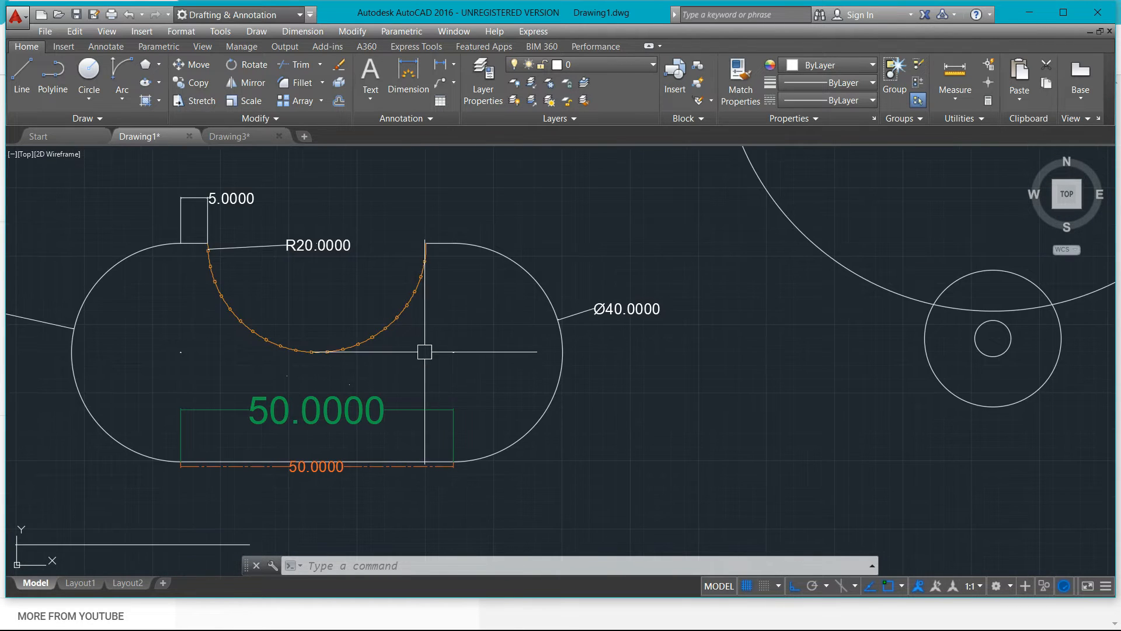
{"action": "middle_click_drag", "start_coordinate": [422, 349], "coordinate": [456, 343]}
{"action": "scroll", "coordinate": [487, 337], "scroll_direction": "down", "scroll_amount": 2}
{"action": "middle_click_drag", "start_coordinate": [191, 528], "coordinate": [488, 337]}
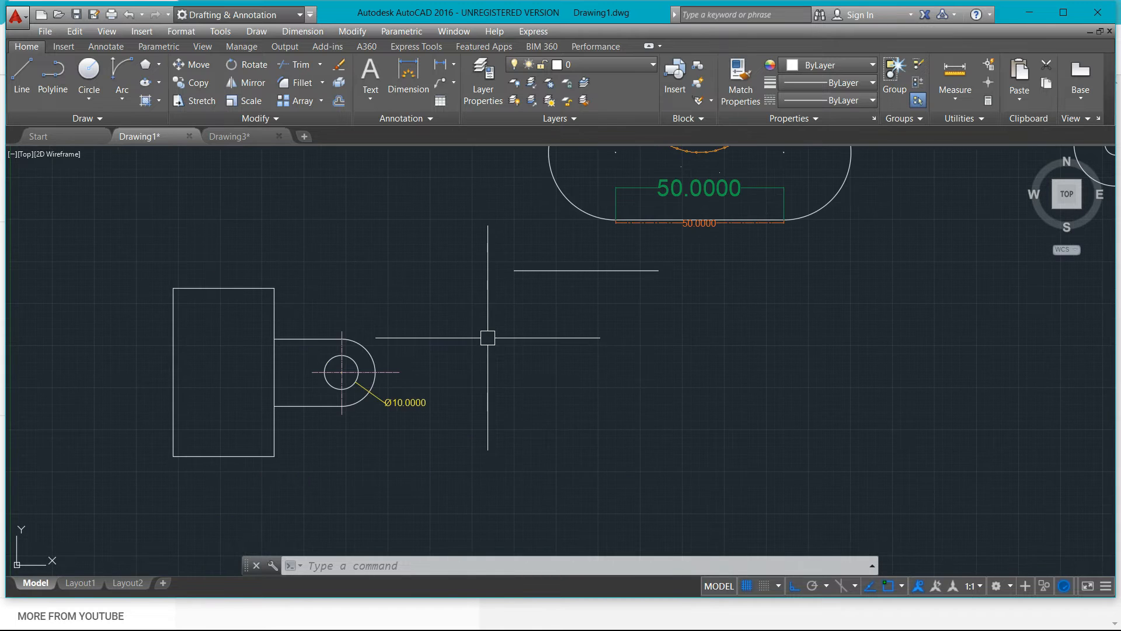
{"action": "scroll", "coordinate": [334, 403], "scroll_direction": "up", "scroll_amount": 4}
{"action": "scroll", "coordinate": [338, 312], "scroll_direction": "up", "scroll_amount": 2}
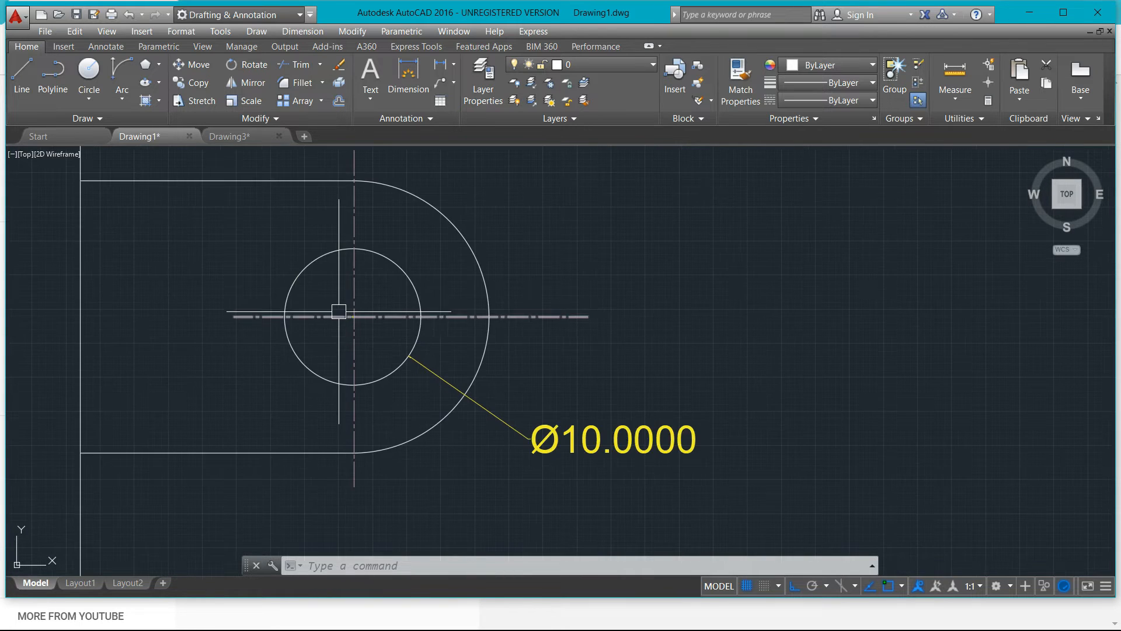
{"action": "scroll", "coordinate": [339, 319], "scroll_direction": "down", "scroll_amount": 3}
{"action": "scroll", "coordinate": [548, 311], "scroll_direction": "down", "scroll_amount": 1}
{"action": "middle_click_drag", "start_coordinate": [548, 310], "coordinate": [332, 400]}
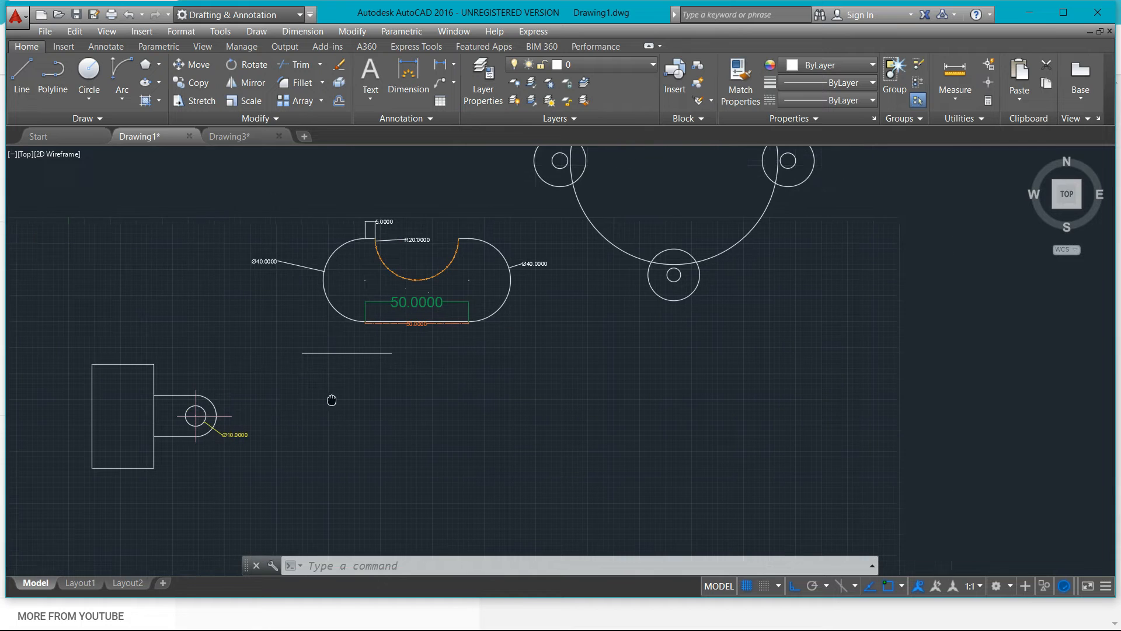
{"action": "left_click", "coordinate": [129, 96]}
{"action": "middle_click_drag", "start_coordinate": [595, 278], "coordinate": [577, 350]}
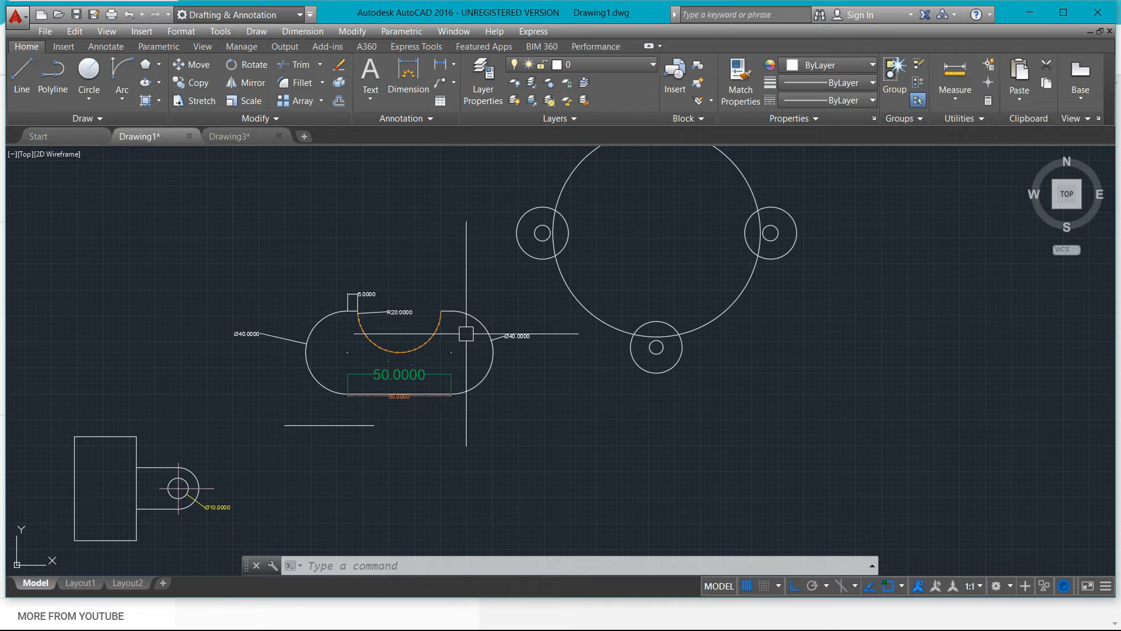
{"action": "mouse_move", "coordinate": [416, 429]}
{"action": "middle_mouse_down"}
{"action": "mouse_move", "coordinate": [582, 412]}
{"action": "mouse_move", "coordinate": [580, 465]}
{"action": "middle_mouse_up"}
{"action": "scroll", "coordinate": [581, 413], "scroll_direction": "up", "scroll_amount": 2}
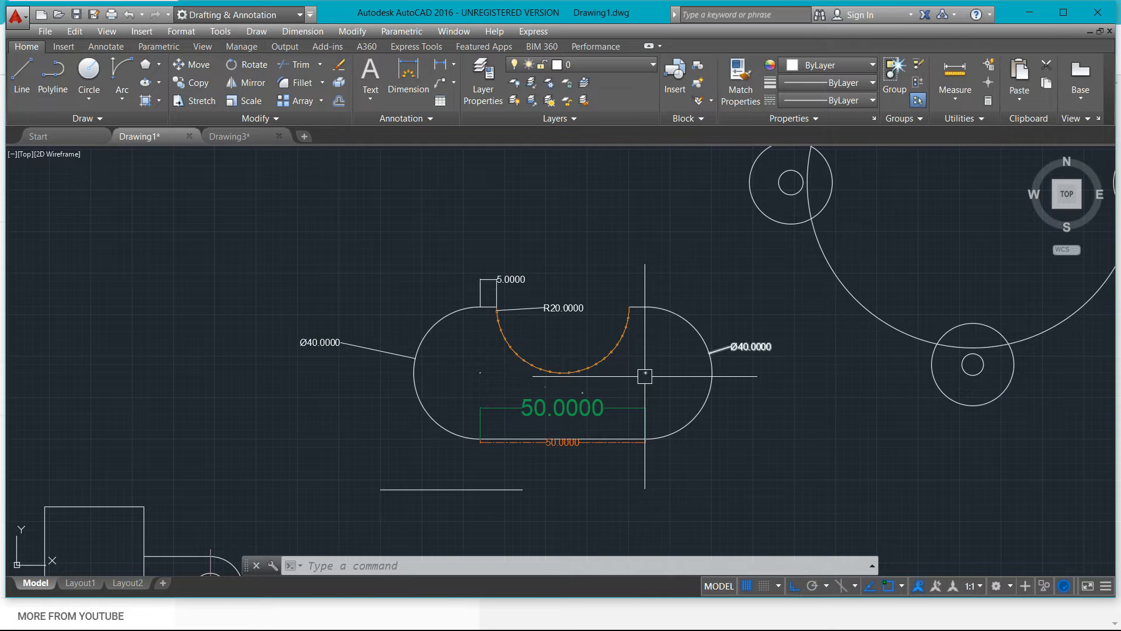
{"action": "scroll", "coordinate": [626, 401], "scroll_direction": "up", "scroll_amount": 2}
{"action": "scroll", "coordinate": [634, 393], "scroll_direction": "down", "scroll_amount": 4}
- Start a polyline in the empty area beside the existing parts with a horizontal segment 50 units long
{"action": "middle_click_drag", "start_coordinate": [494, 410], "coordinate": [737, 378]}
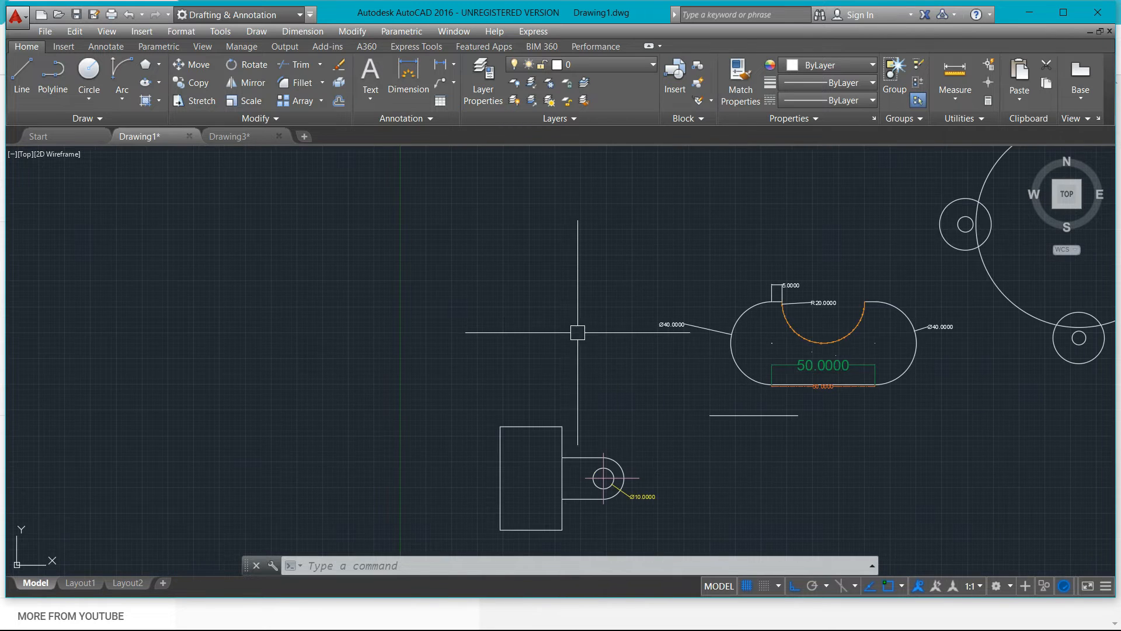
{"action": "left_click", "coordinate": [53, 73]}
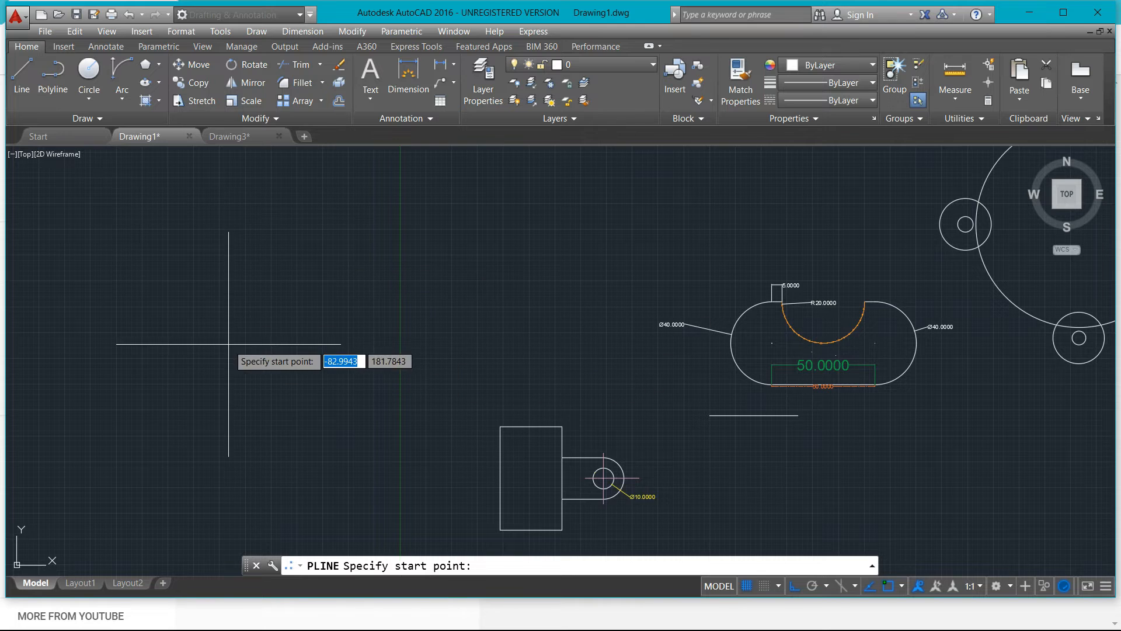
{"action": "left_click", "coordinate": [193, 337]}
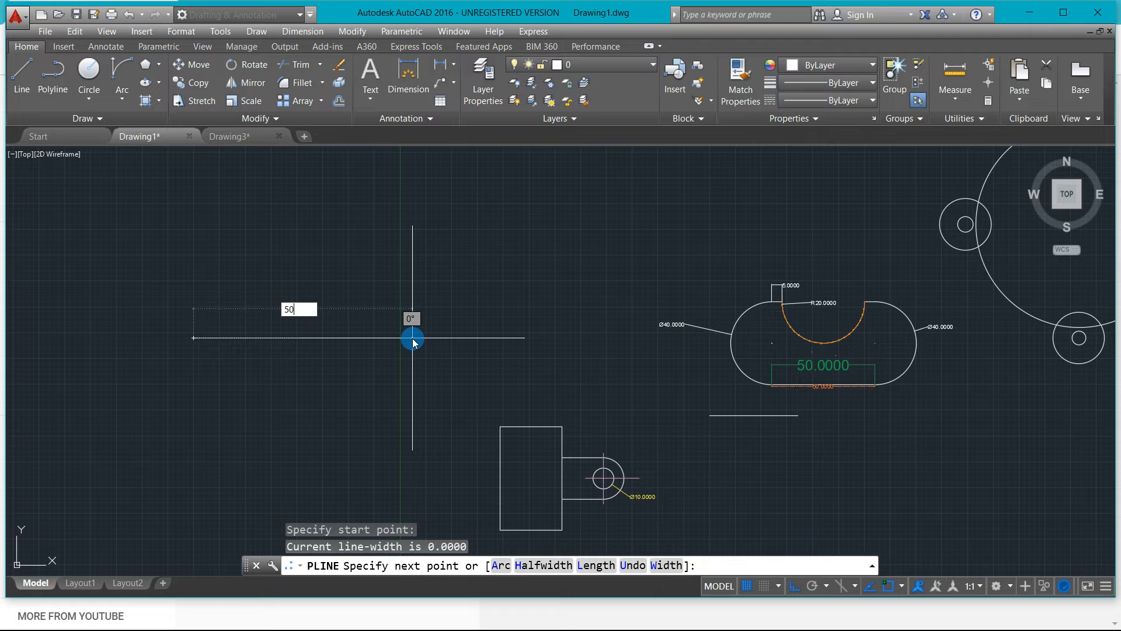
{"action": "key", "text": "Return"}
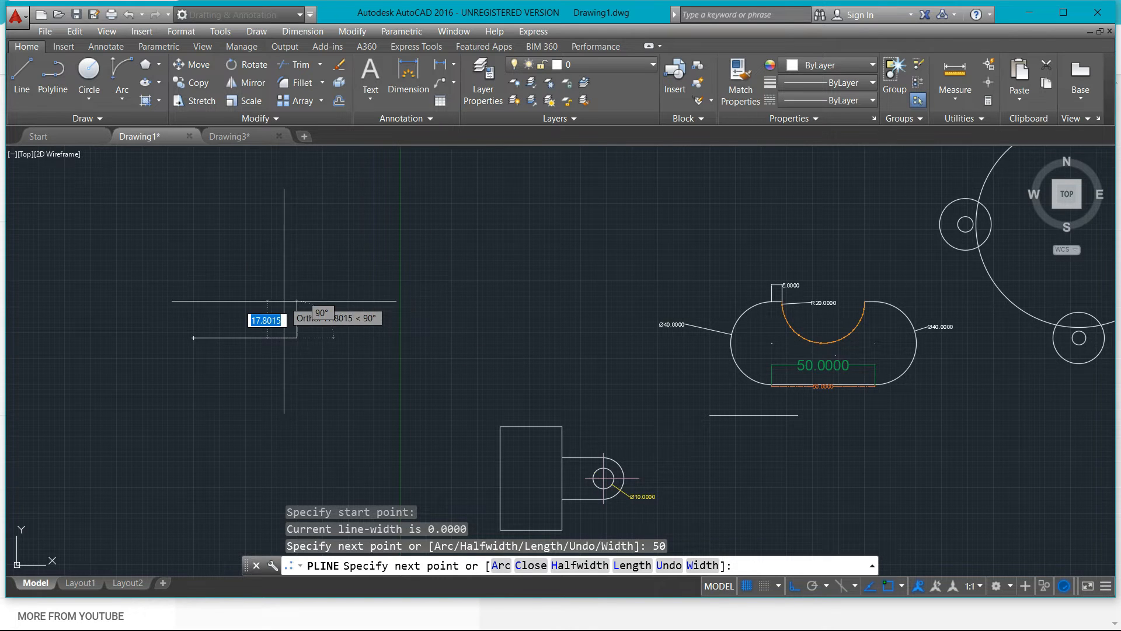
- Continue the polyline from the base line's right end with a semicircular arc ending 40 units above it, and finish the polyline
{"action": "scroll", "coordinate": [287, 300], "scroll_direction": "up", "scroll_amount": 2}
{"action": "scroll", "coordinate": [438, 343], "scroll_direction": "down", "scroll_amount": 2}
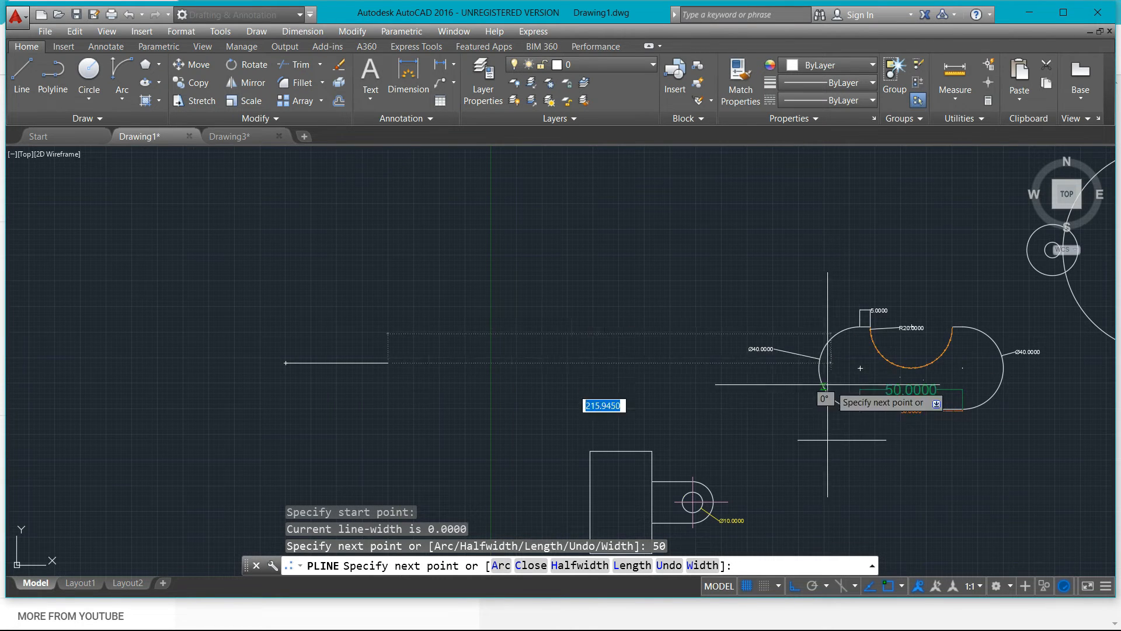
{"action": "scroll", "coordinate": [796, 396], "scroll_direction": "up", "scroll_amount": 1}
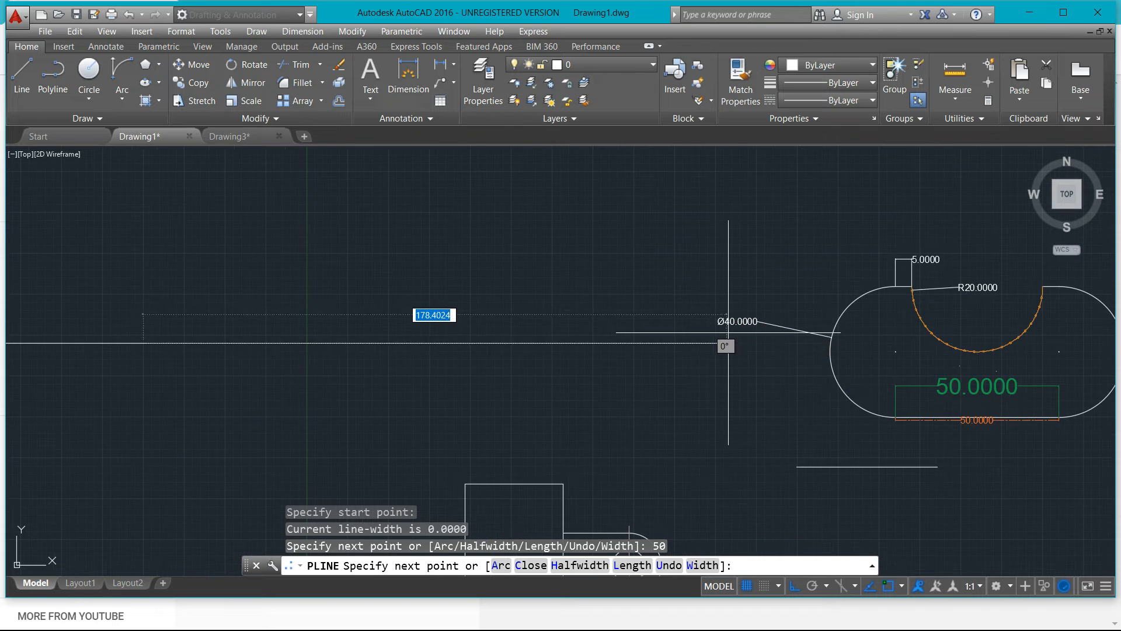
{"action": "scroll", "coordinate": [627, 338], "scroll_direction": "down", "scroll_amount": 1}
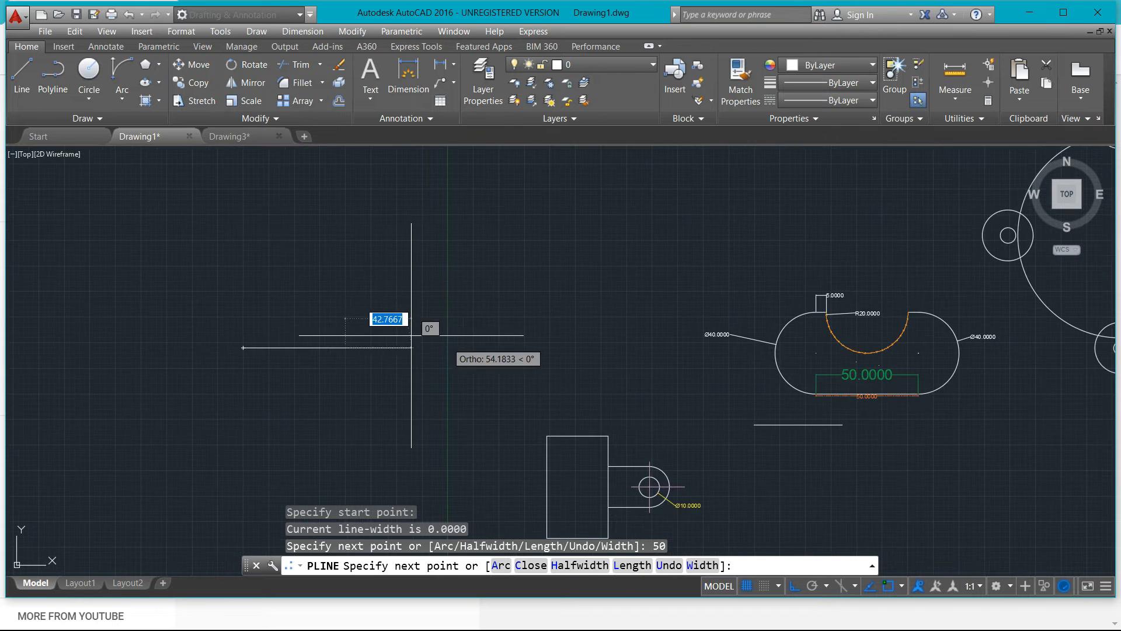
{"action": "right_click", "coordinate": [316, 236]}
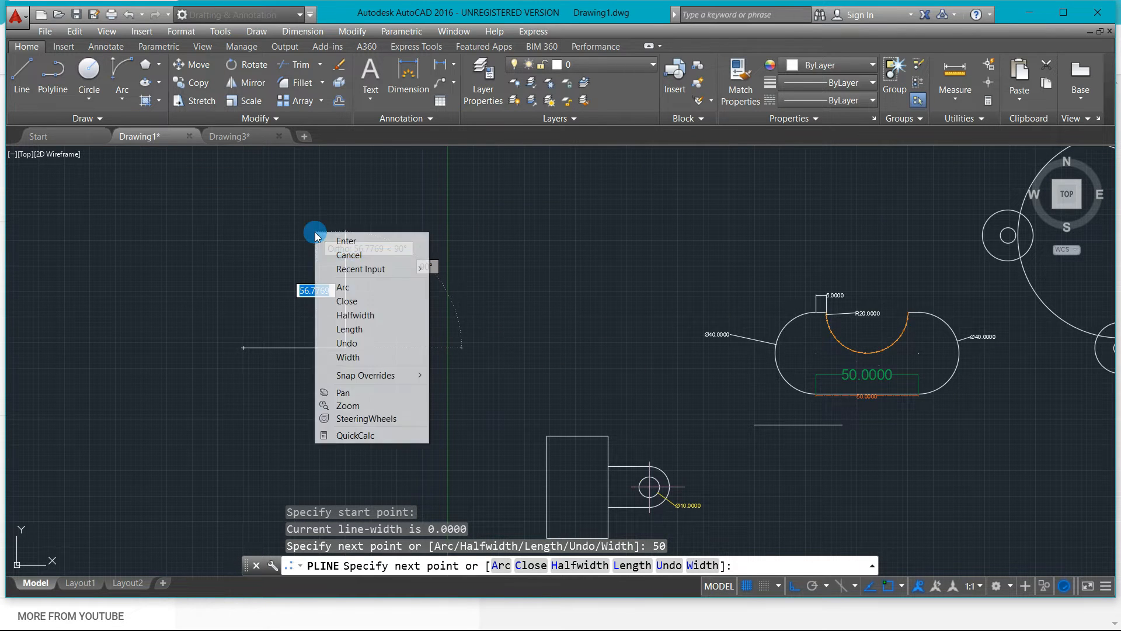
{"action": "left_click", "coordinate": [342, 288]}
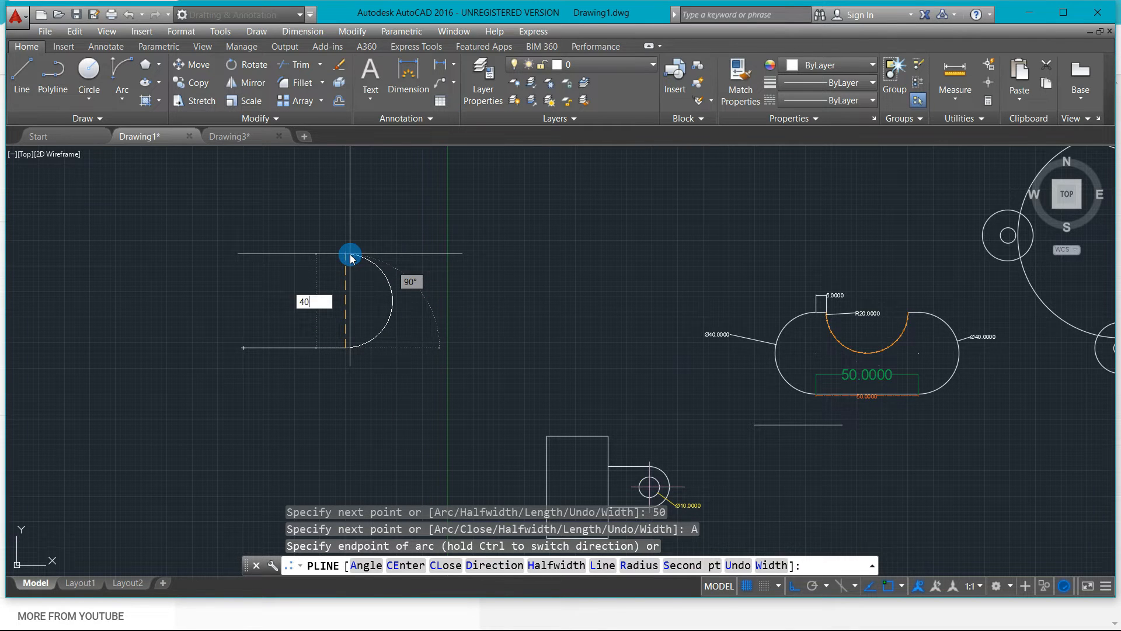
{"action": "key", "text": "Return"}
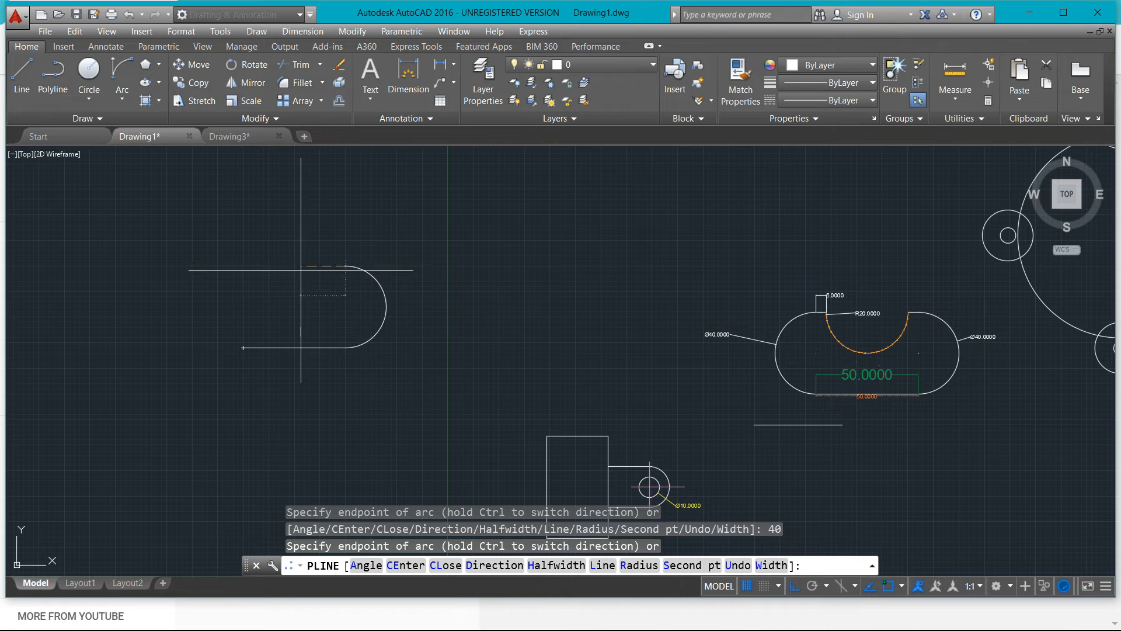
{"action": "key", "text": "Escape"}
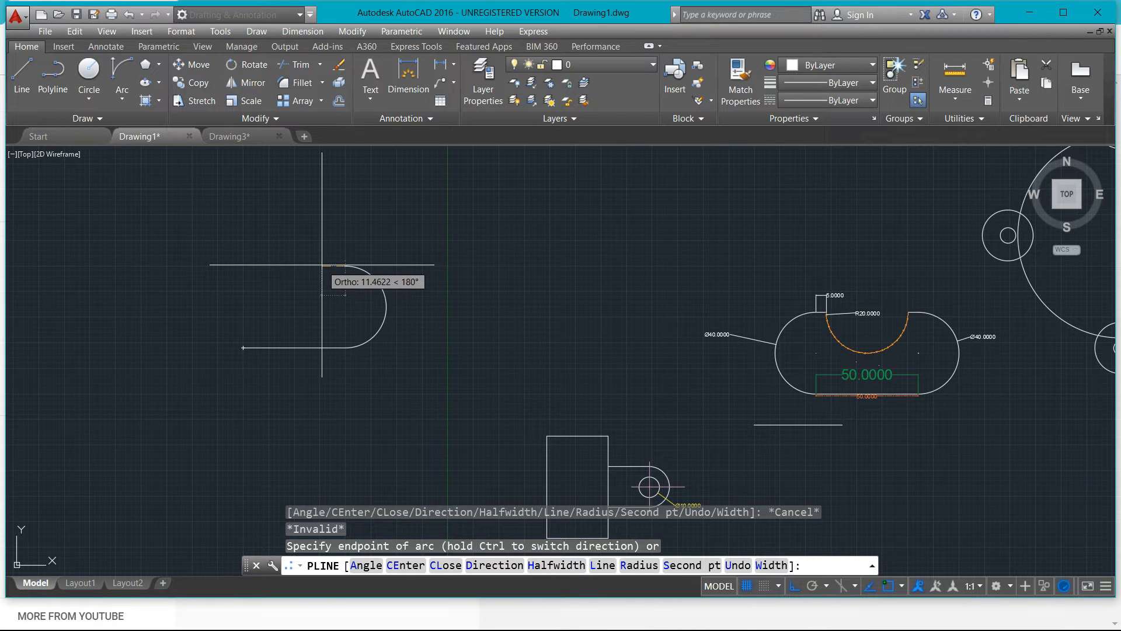
{"action": "right_click", "coordinate": [322, 264]}
{"action": "left_click", "coordinate": [360, 288]}
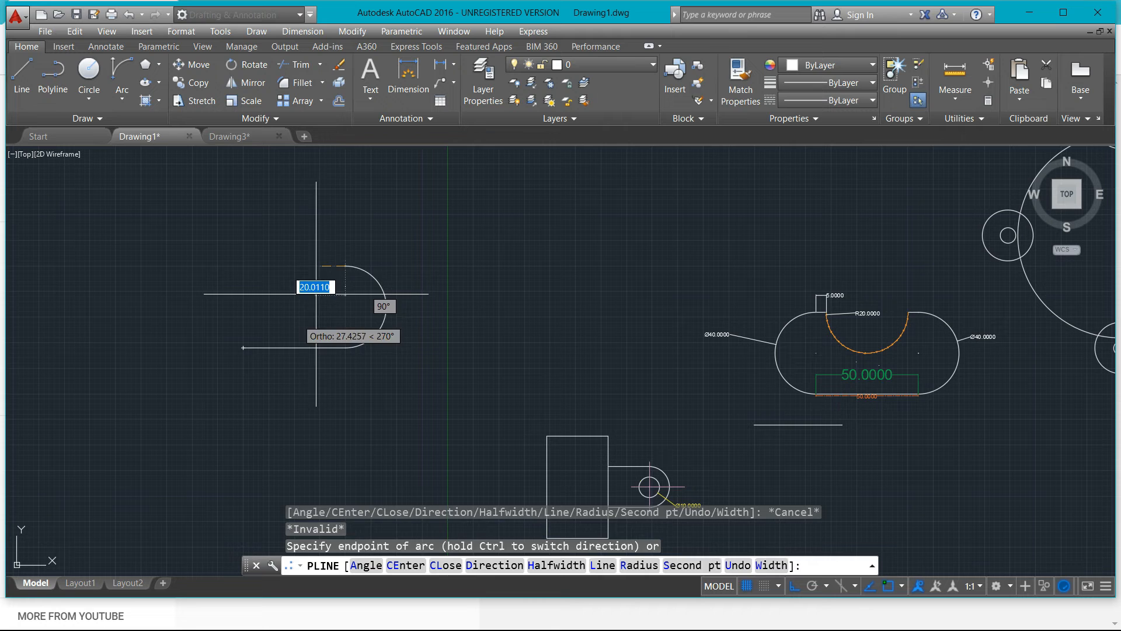
{"action": "key", "text": "Escape"}
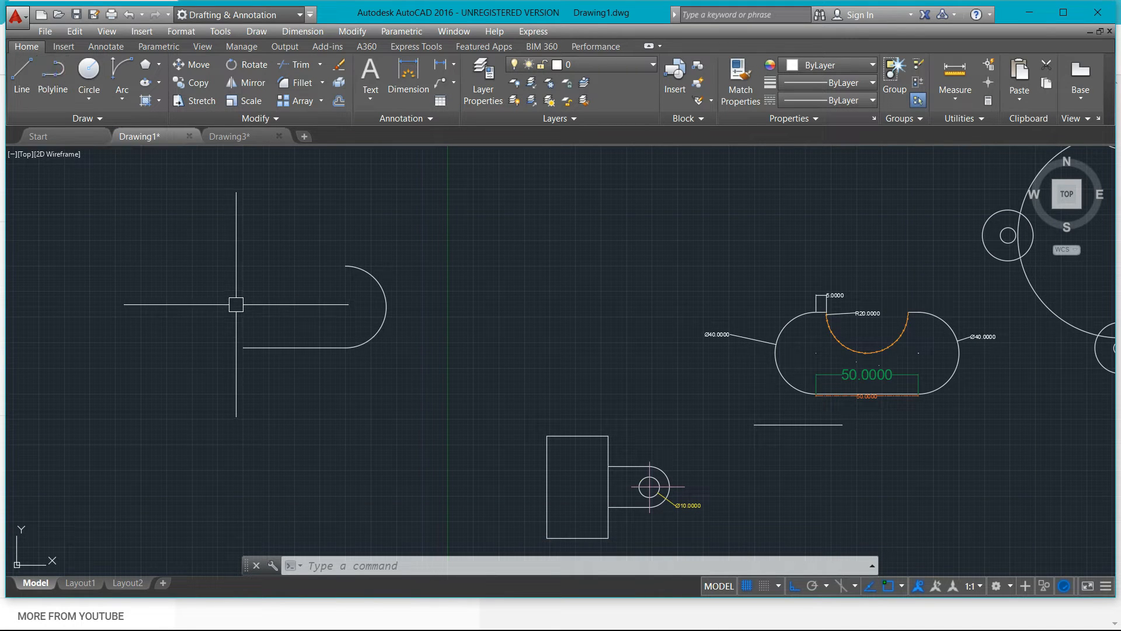
- Start a second polyline at the base line's left end with a semicircular arc ending 40 units above it
{"action": "type", "text": "pl"}
{"action": "key", "text": "Return"}
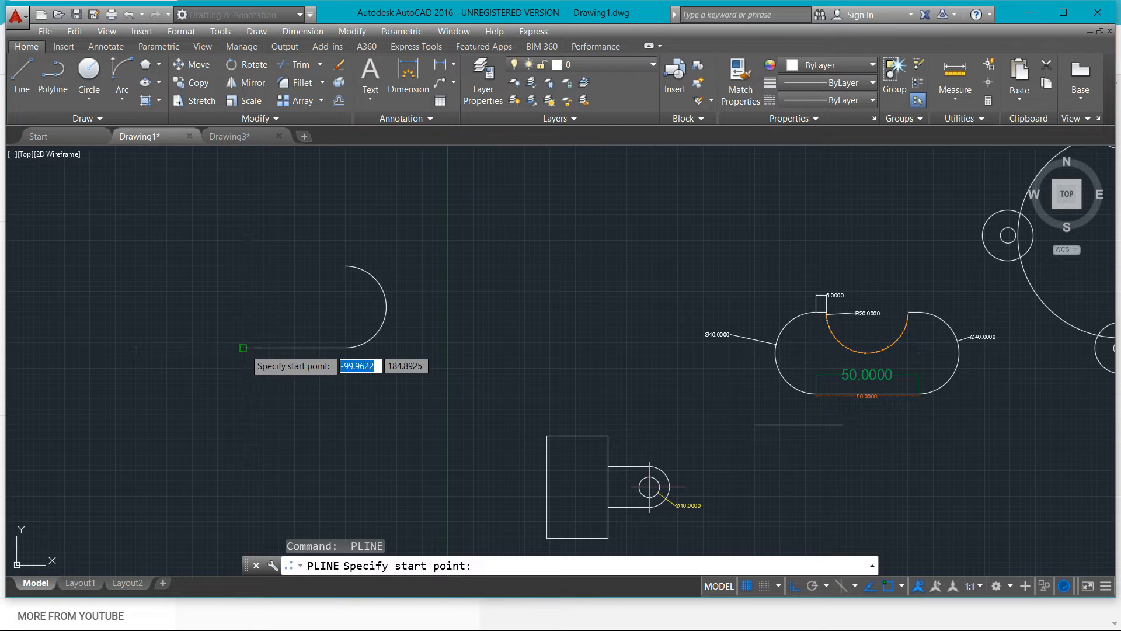
{"action": "left_click", "coordinate": [243, 348]}
{"action": "right_click", "coordinate": [213, 296]}
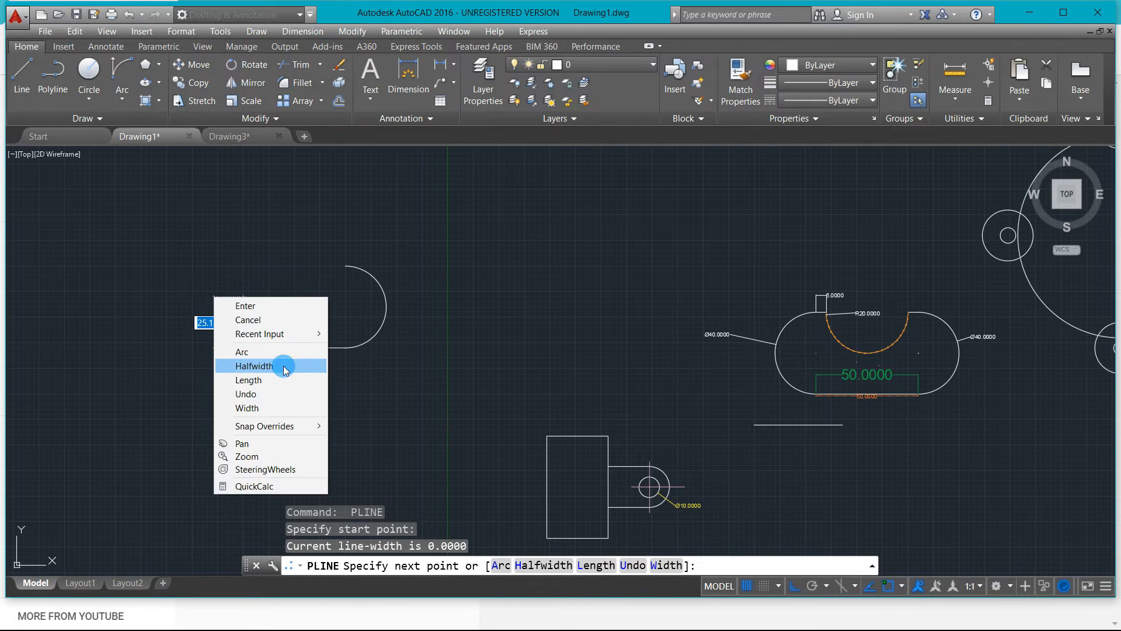
{"action": "left_click", "coordinate": [251, 351]}
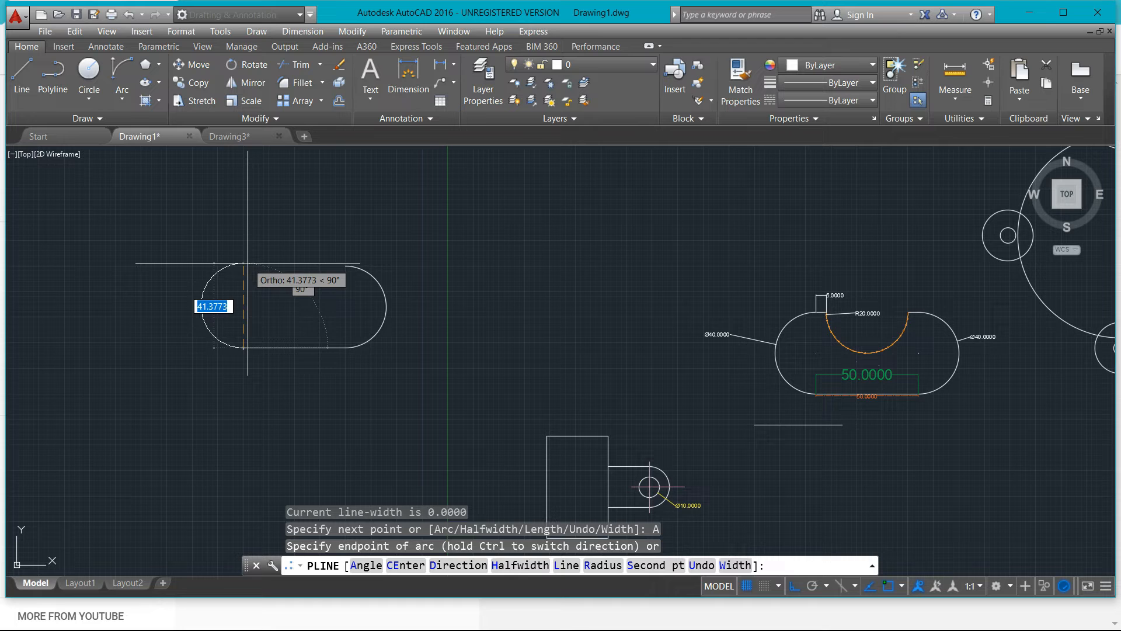
{"action": "key", "text": "Return"}
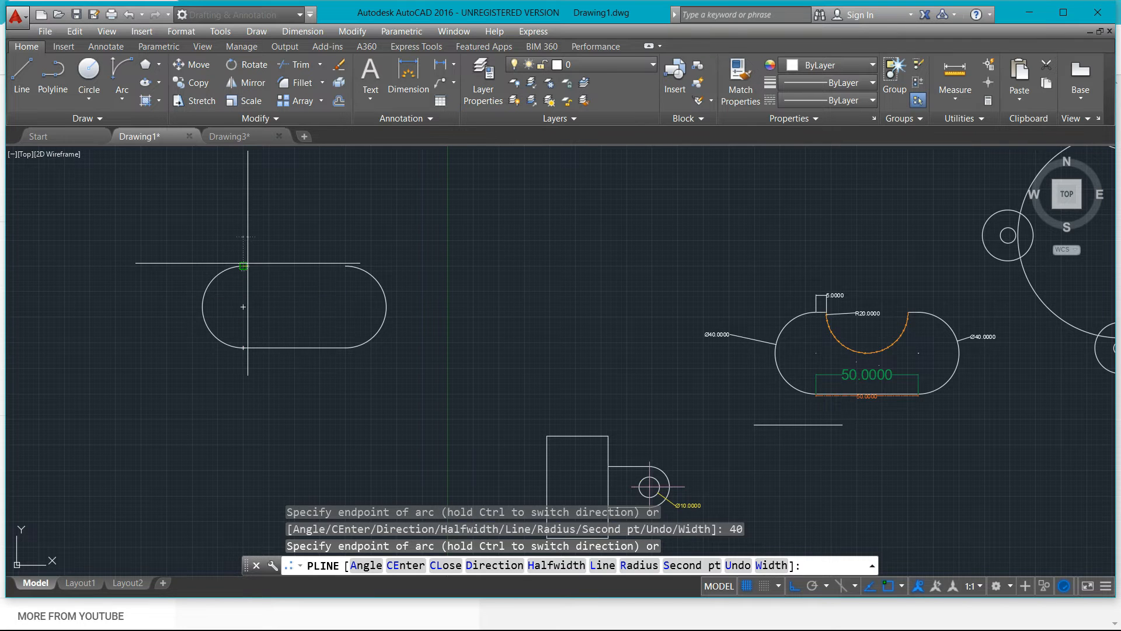
- Switch the polyline to line mode, add a 5-unit horizontal segment inward from the left arc's upper end, and finish the polyline
{"action": "scroll", "coordinate": [253, 282], "scroll_direction": "up", "scroll_amount": 4}
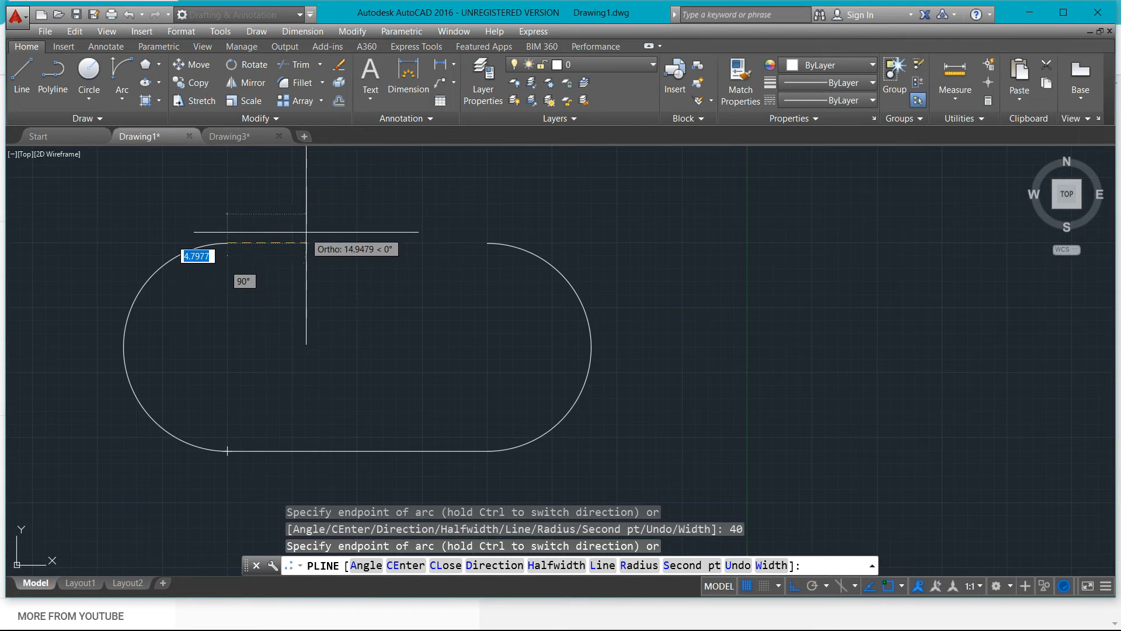
{"action": "key", "text": "Escape"}
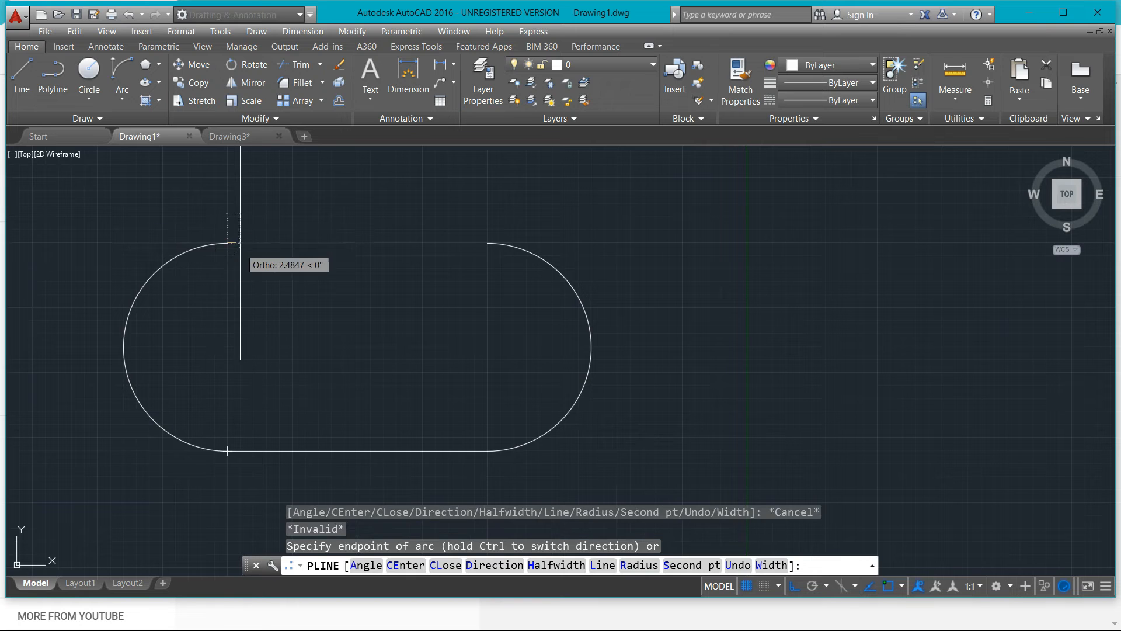
{"action": "right_click", "coordinate": [242, 243]}
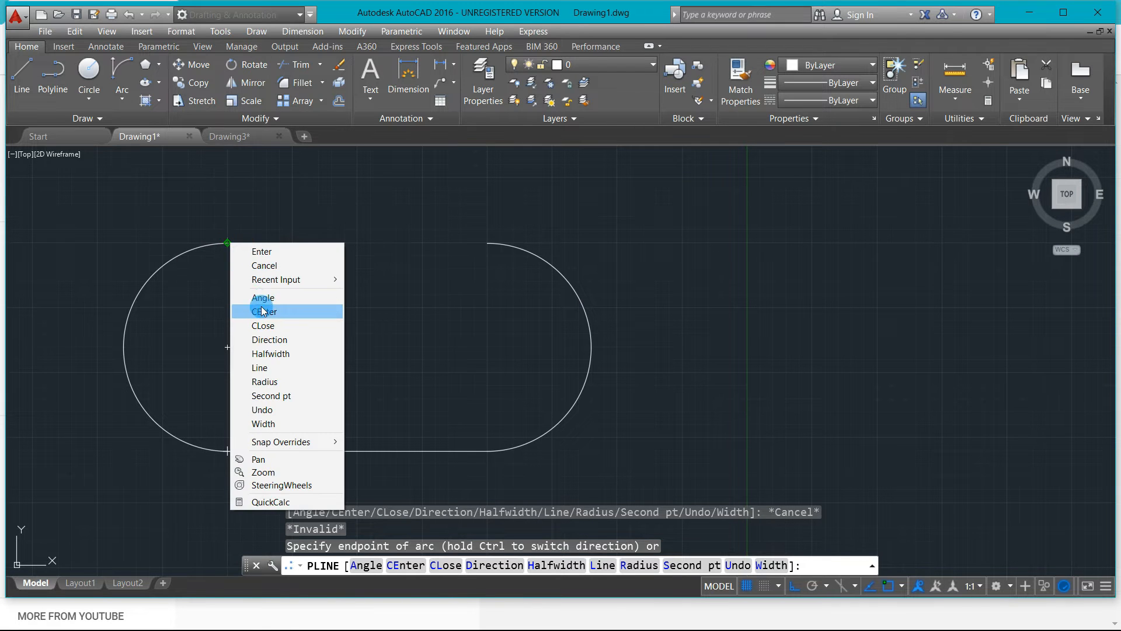
{"action": "left_click", "coordinate": [265, 368]}
{"action": "scroll", "coordinate": [345, 216], "scroll_direction": "down", "scroll_amount": 3}
{"action": "scroll", "coordinate": [534, 313], "scroll_direction": "down", "scroll_amount": 4}
{"action": "scroll", "coordinate": [681, 340], "scroll_direction": "up", "scroll_amount": 8}
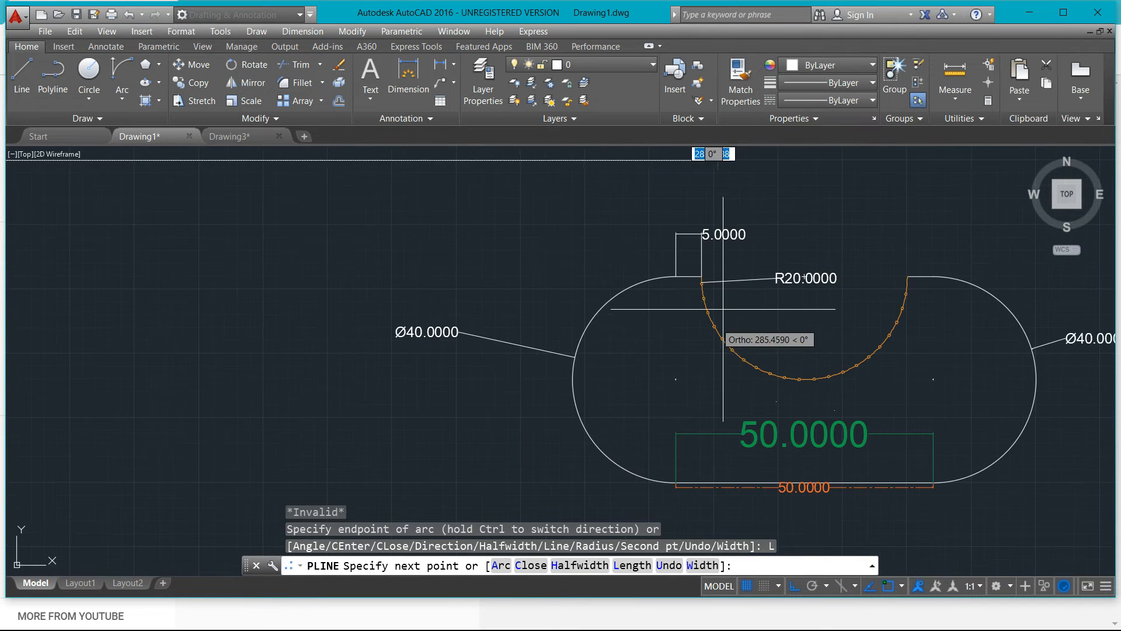
{"action": "scroll", "coordinate": [597, 282], "scroll_direction": "down", "scroll_amount": 4}
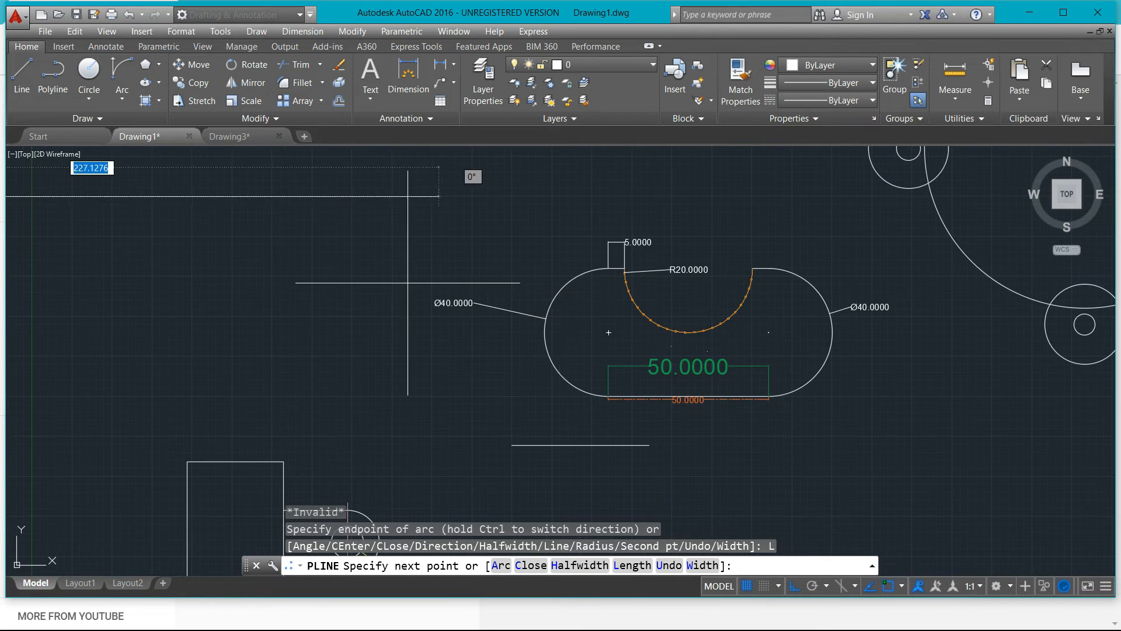
{"action": "middle_click_drag", "start_coordinate": [339, 282], "coordinate": [606, 293]}
{"action": "scroll", "coordinate": [193, 255], "scroll_direction": "down", "scroll_amount": 6}
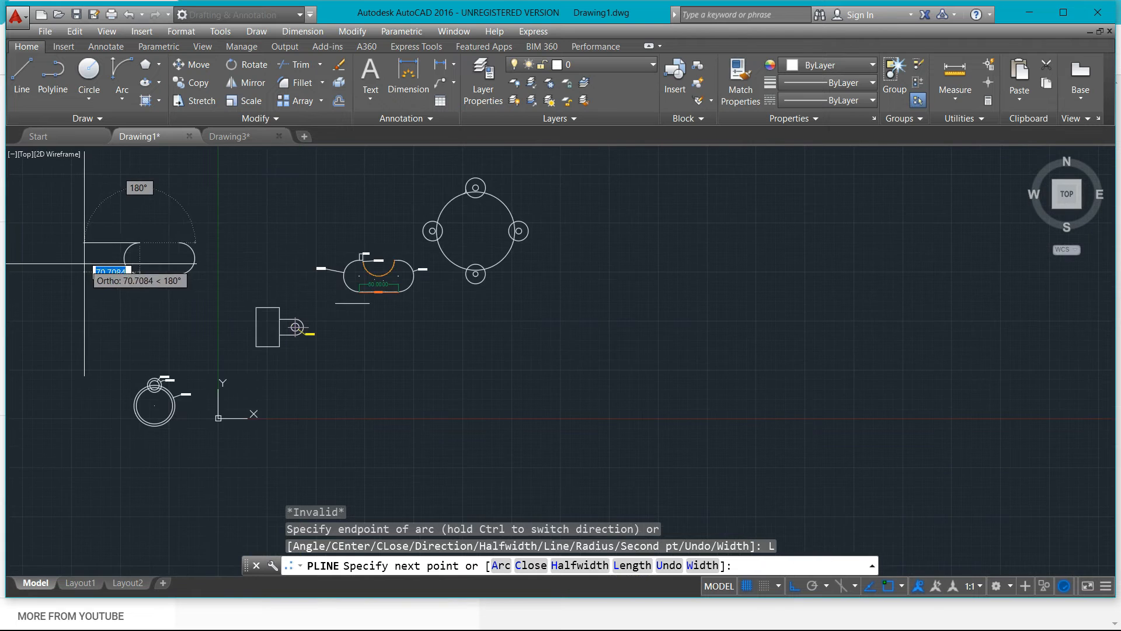
{"action": "middle_click_drag", "start_coordinate": [105, 263], "coordinate": [235, 268]}
{"action": "scroll", "coordinate": [239, 268], "scroll_direction": "up", "scroll_amount": 3}
{"action": "mouse_move", "coordinate": [302, 226]}
{"action": "middle_mouse_down"}
{"action": "mouse_move", "coordinate": [280, 277]}
{"action": "mouse_move", "coordinate": [321, 318]}
{"action": "middle_mouse_up"}
{"action": "scroll", "coordinate": [321, 318], "scroll_direction": "up", "scroll_amount": 4}
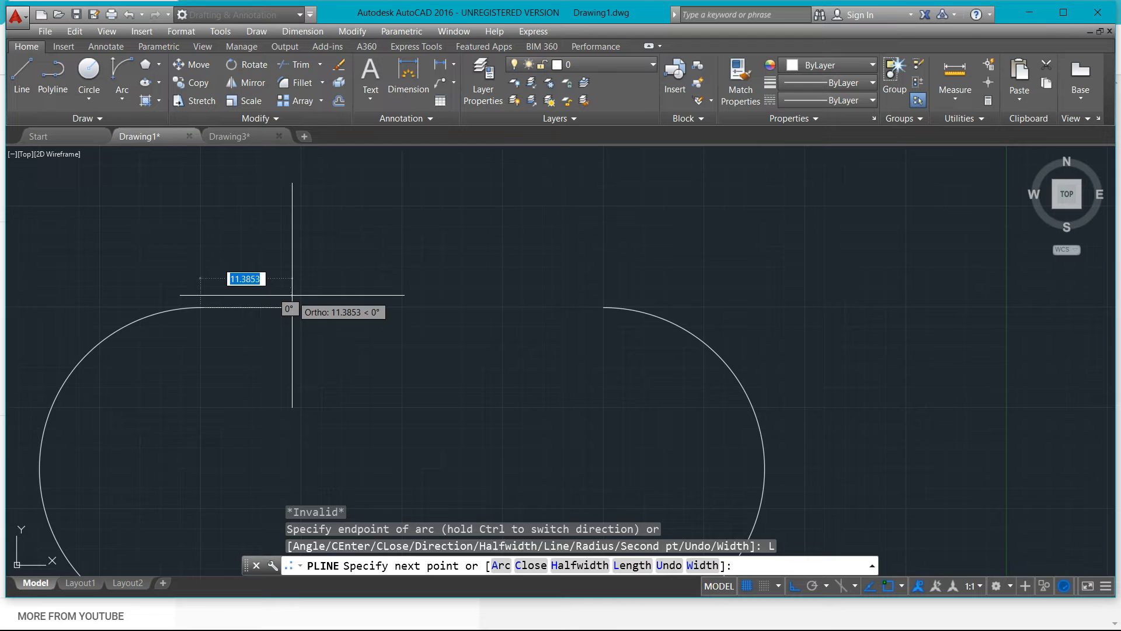
{"action": "type", "text": "5"}
{"action": "key", "text": "Return"}
{"action": "scroll", "coordinate": [213, 303], "scroll_direction": "up", "scroll_amount": 3}
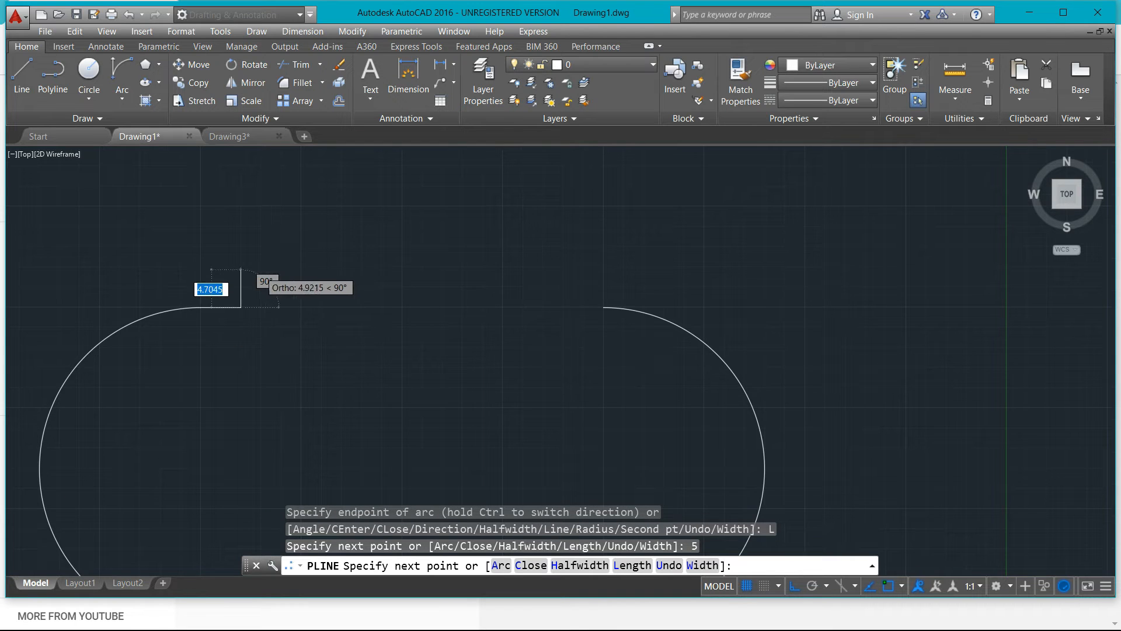
{"action": "scroll", "coordinate": [240, 331], "scroll_direction": "down", "scroll_amount": 3}
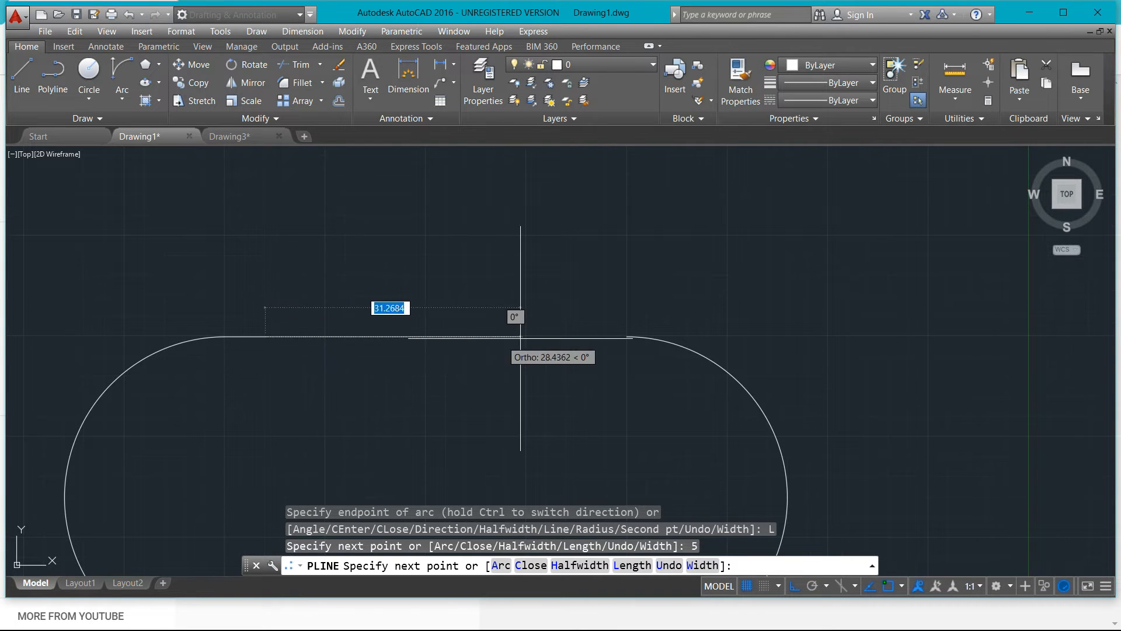
{"action": "key", "text": "Escape"}
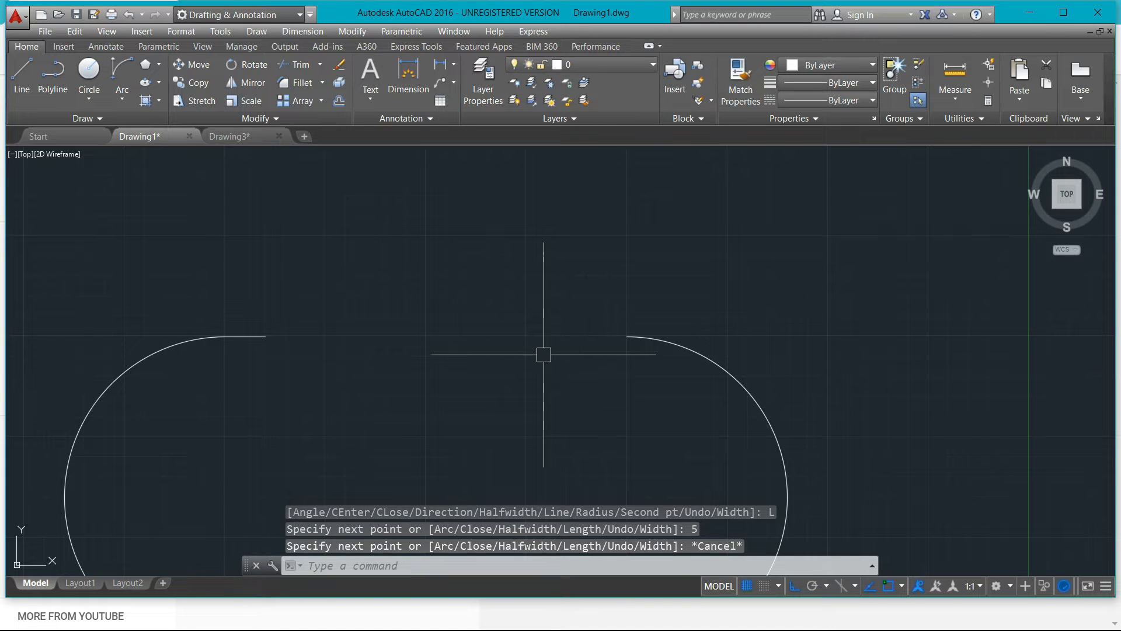
- Draw a polyline with a 5-unit horizontal segment inward from the right arc's upper end, and finish it
{"action": "key", "text": "Return"}
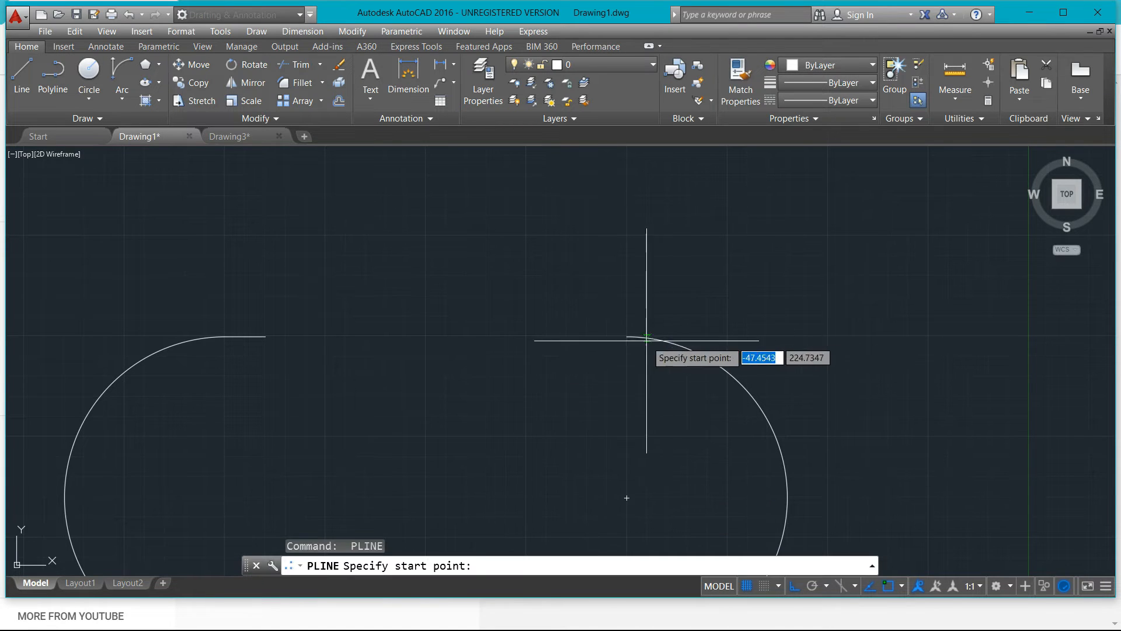
{"action": "left_click", "coordinate": [628, 337]}
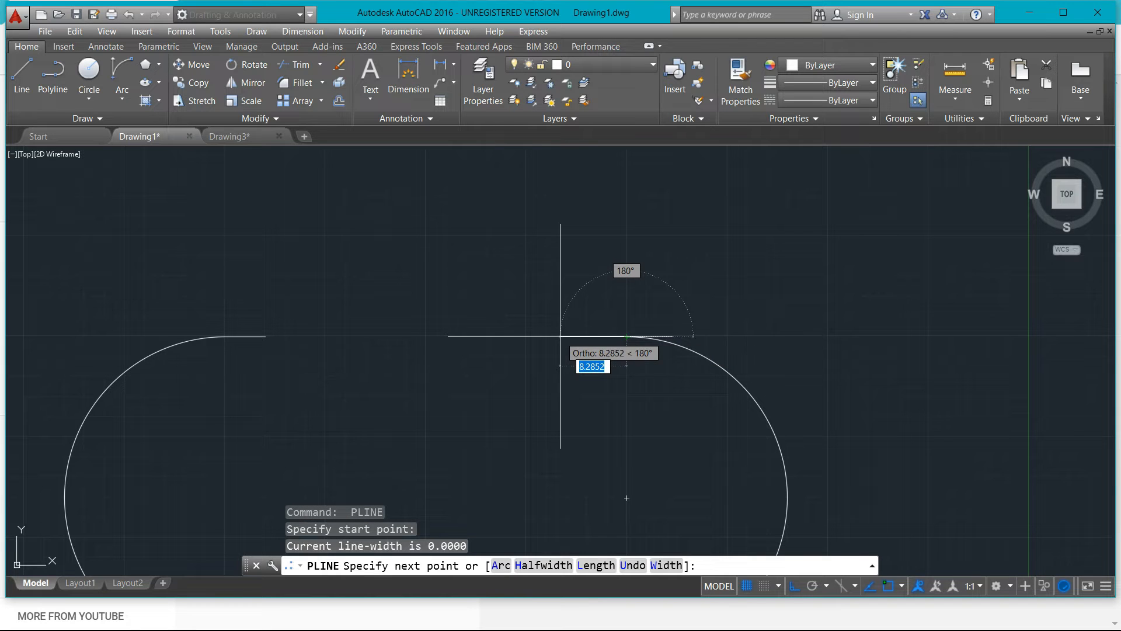
{"action": "type", "text": "5"}
{"action": "key", "text": "Return"}
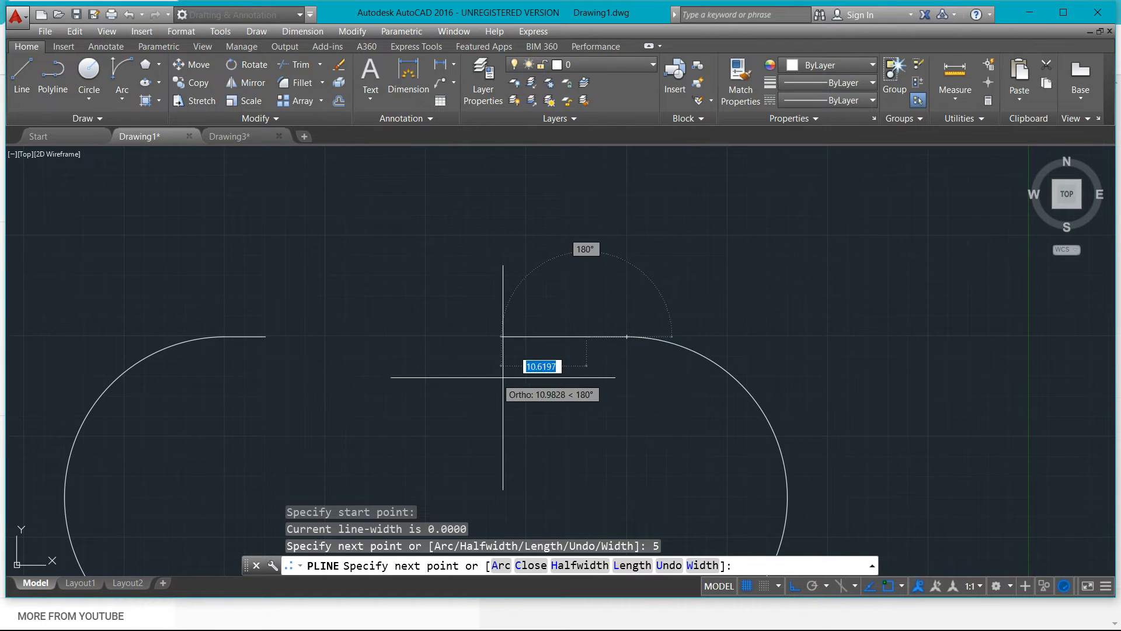
{"action": "key", "text": "Escape"}
- Close the new slotted part with a Start, End, Radius arc of radius 20 between the inner ends of the two 5-unit segments
{"action": "scroll", "coordinate": [792, 283], "scroll_direction": "down", "scroll_amount": 2}
{"action": "mouse_move", "coordinate": [755, 308]}
{"action": "middle_mouse_down"}
{"action": "mouse_move", "coordinate": [501, 378]}
{"action": "mouse_move", "coordinate": [214, 412]}
{"action": "middle_mouse_up"}
{"action": "middle_click_drag", "start_coordinate": [645, 387], "coordinate": [431, 285]}
{"action": "scroll", "coordinate": [771, 420], "scroll_direction": "up", "scroll_amount": 1}
{"action": "scroll", "coordinate": [759, 362], "scroll_direction": "down", "scroll_amount": 1}
{"action": "scroll", "coordinate": [481, 377], "scroll_direction": "down", "scroll_amount": 3}
{"action": "middle_click_drag", "start_coordinate": [328, 365], "coordinate": [475, 353]}
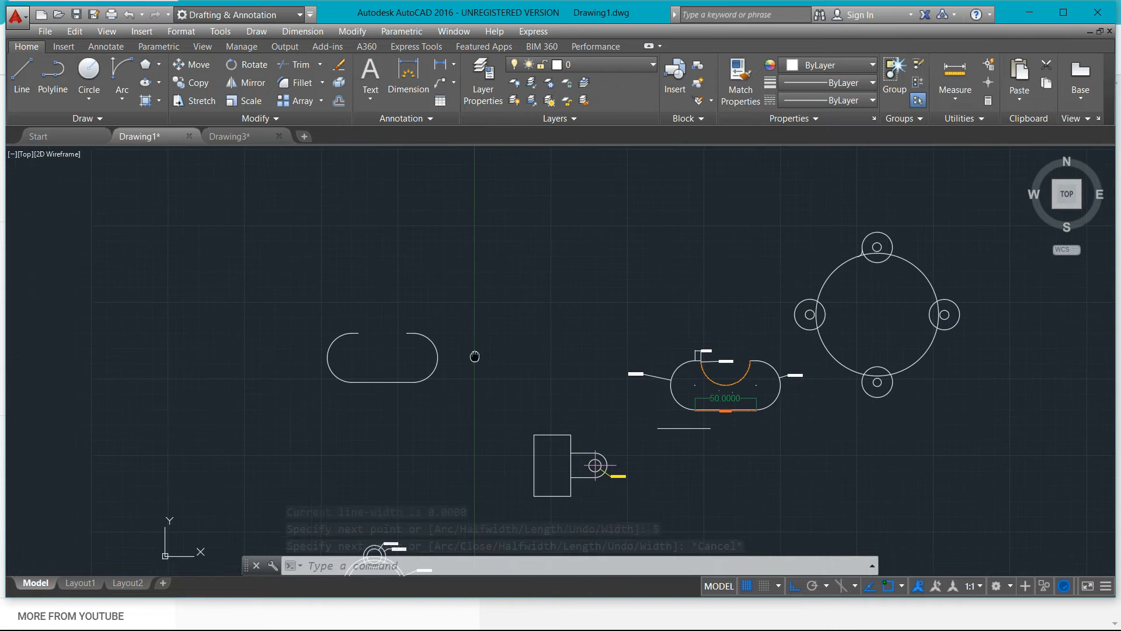
{"action": "left_click", "coordinate": [128, 103]}
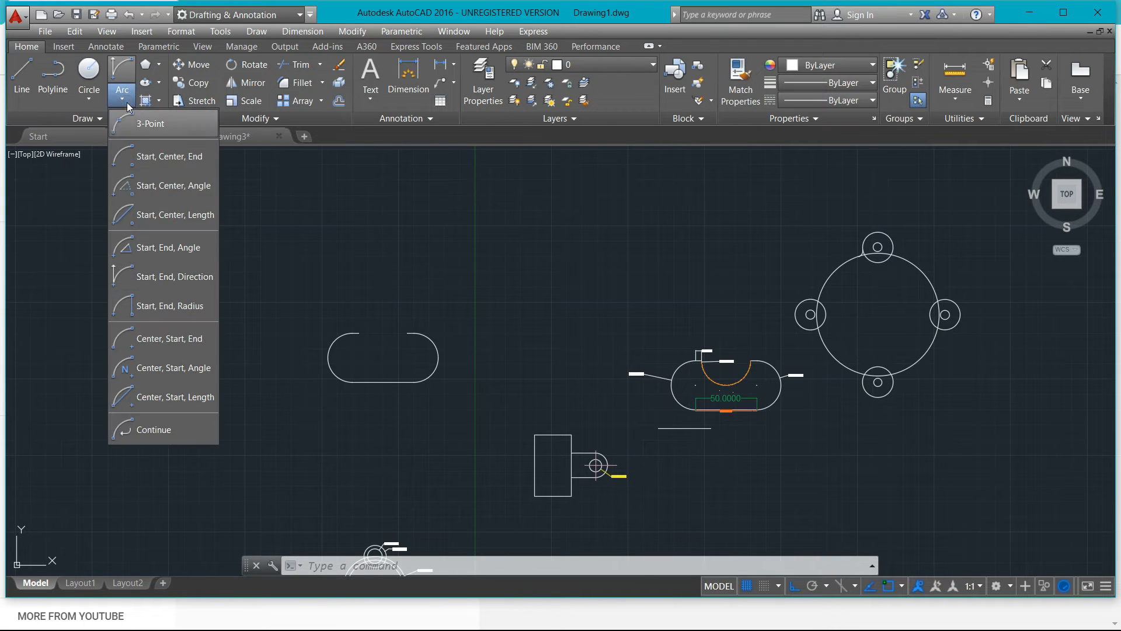
{"action": "left_click", "coordinate": [172, 314]}
{"action": "scroll", "coordinate": [467, 379], "scroll_direction": "up", "scroll_amount": 4}
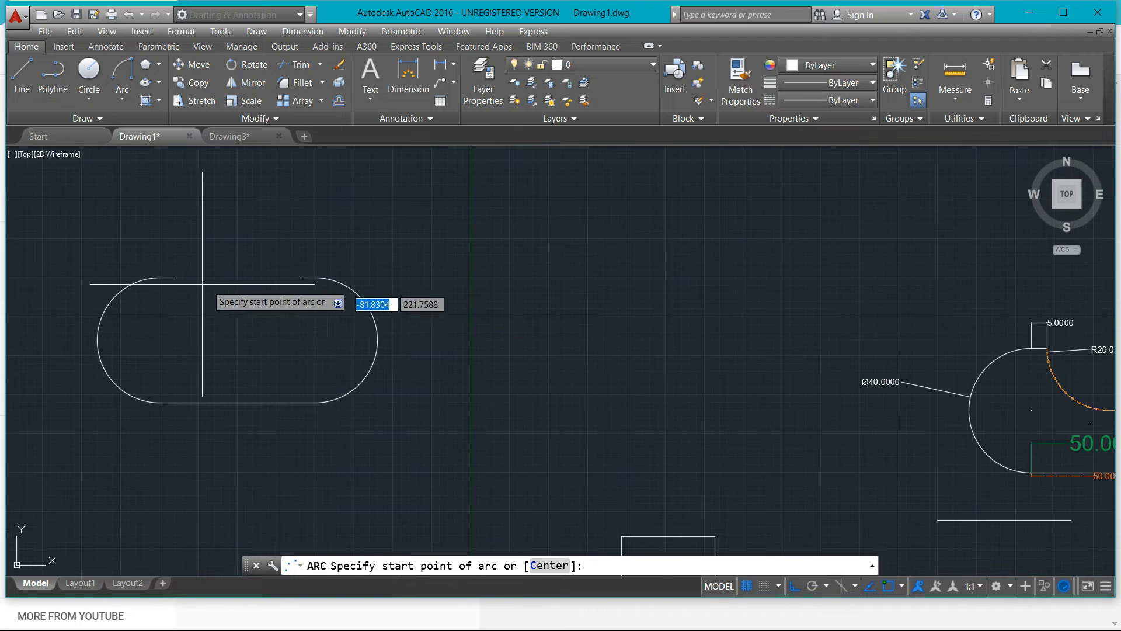
{"action": "left_click", "coordinate": [175, 277]}
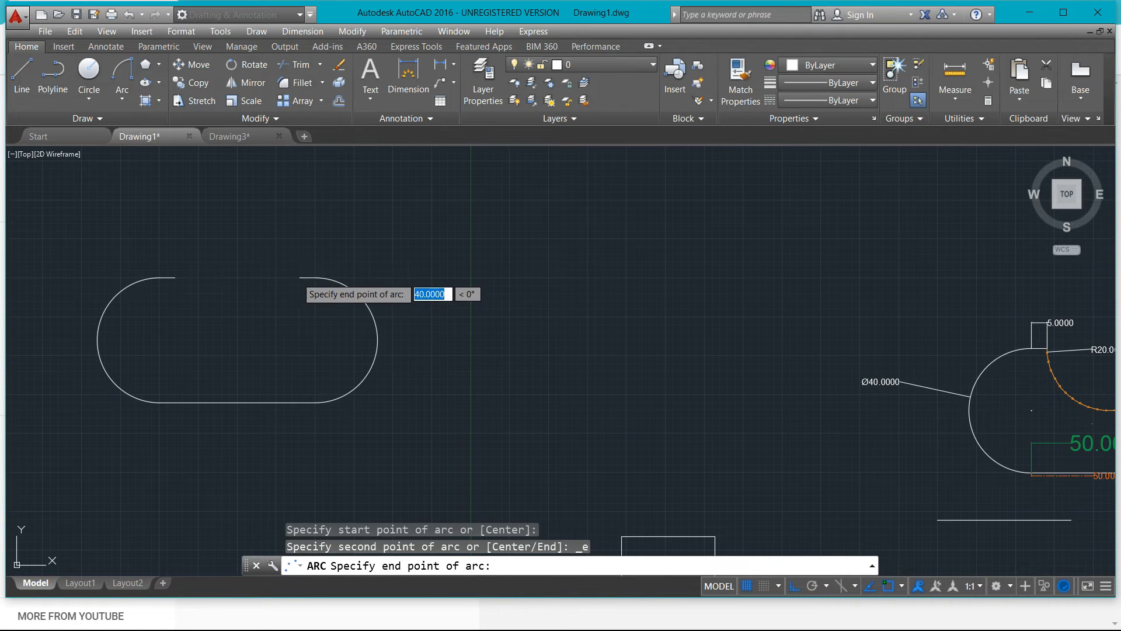
{"action": "left_click", "coordinate": [299, 277]}
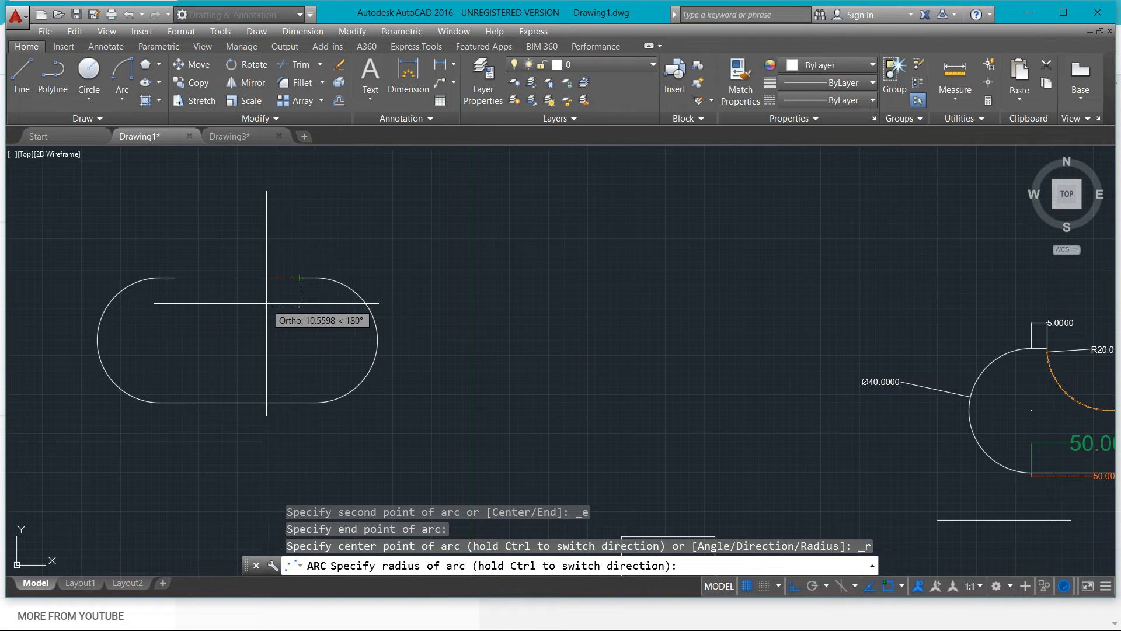
{"action": "type", "text": "20"}
{"action": "key", "text": "Return"}
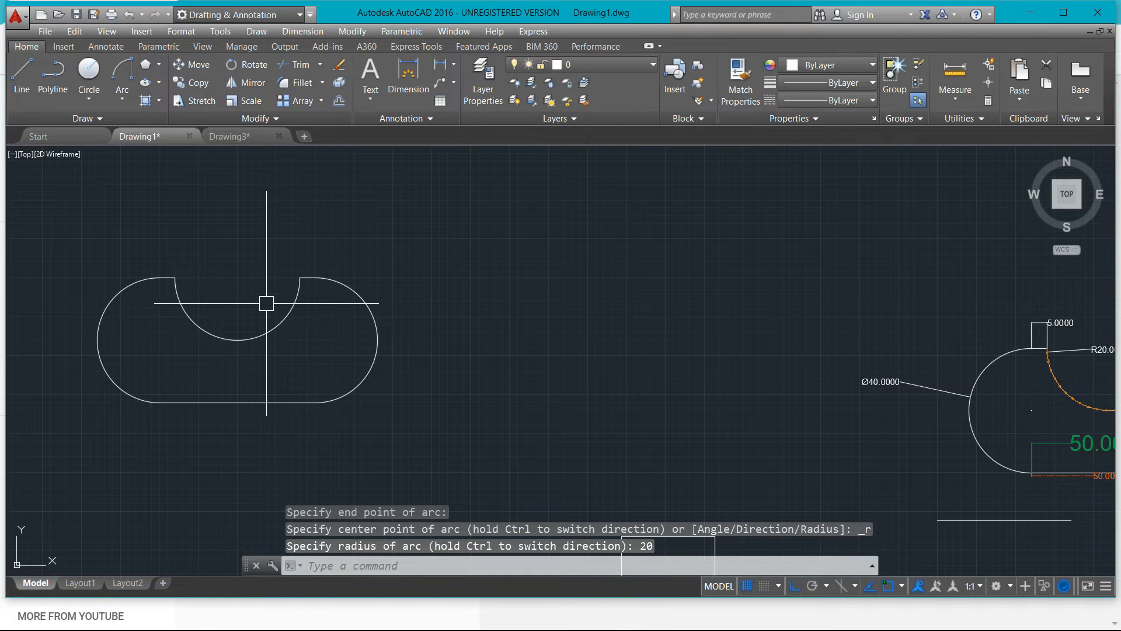
{"action": "scroll", "coordinate": [228, 393], "scroll_direction": "up", "scroll_amount": 1}
{"action": "scroll", "coordinate": [211, 336], "scroll_direction": "down", "scroll_amount": 2}
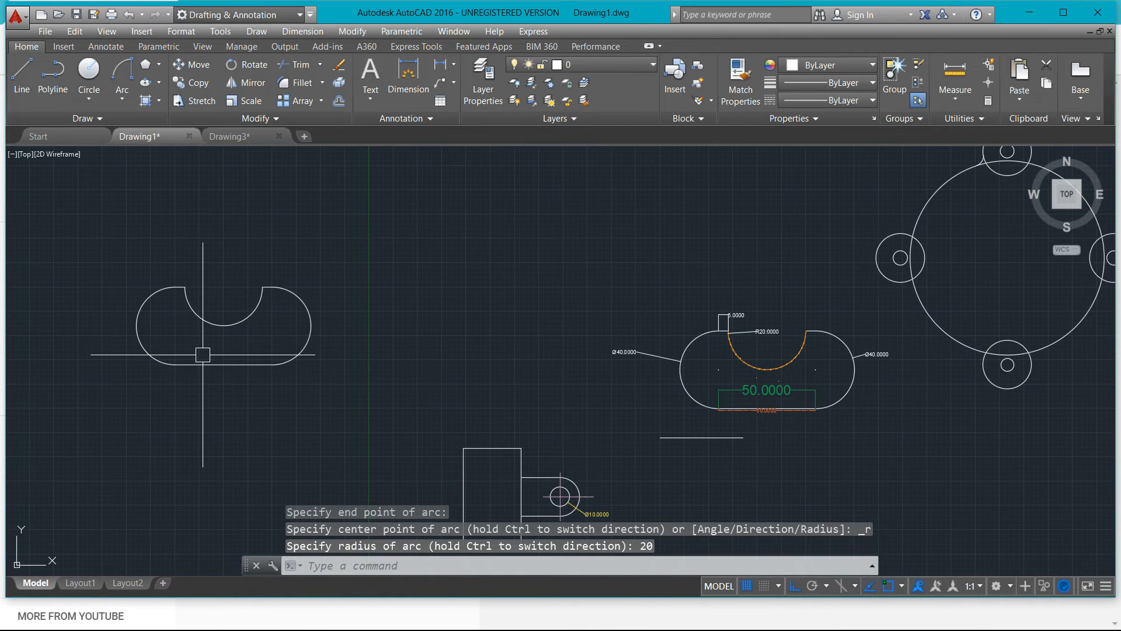
{"action": "middle_click_drag", "start_coordinate": [821, 456], "coordinate": [739, 454]}
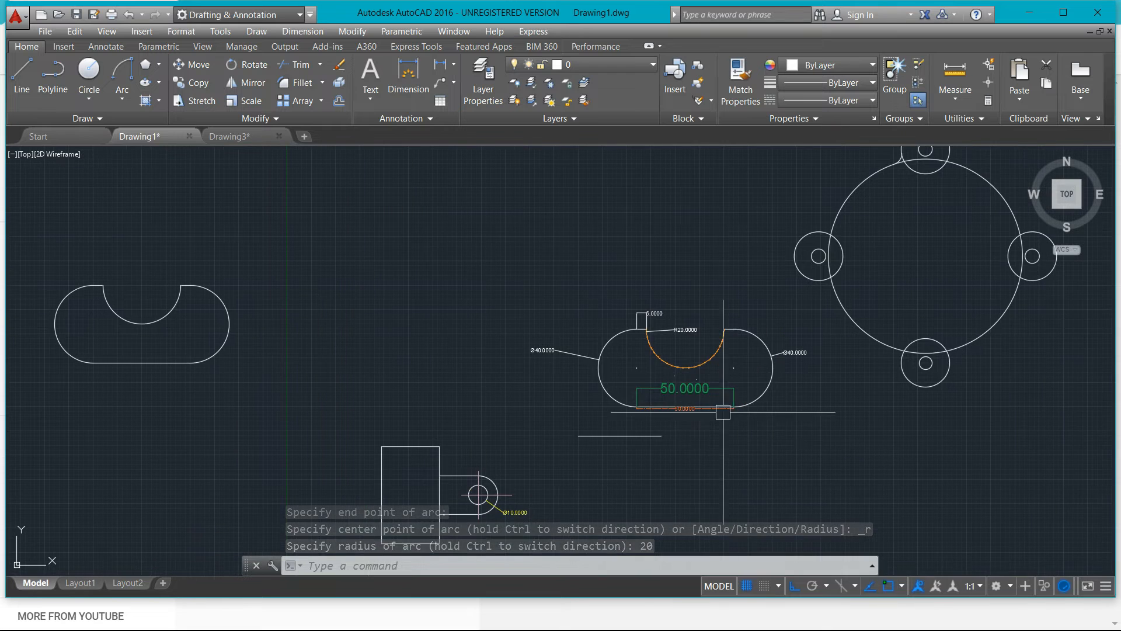
{"action": "middle_click_drag", "start_coordinate": [172, 349], "coordinate": [190, 349]}
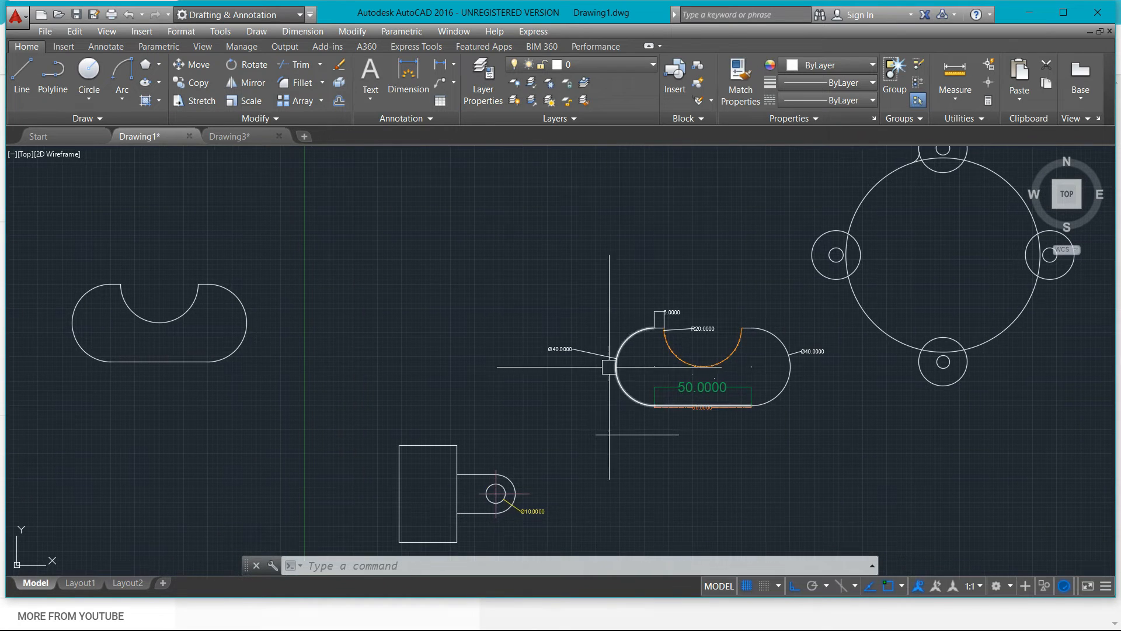
{"action": "scroll", "coordinate": [174, 344], "scroll_direction": "up", "scroll_amount": 2}
{"action": "scroll", "coordinate": [152, 344], "scroll_direction": "down", "scroll_amount": 2}
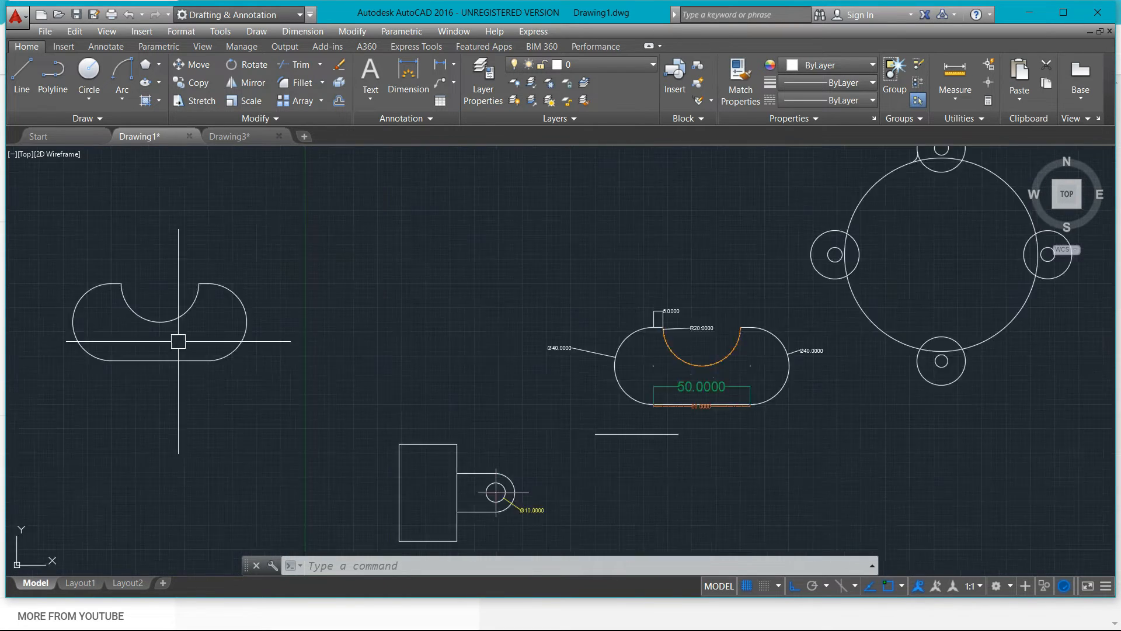
{"action": "left_click", "coordinate": [124, 92]}
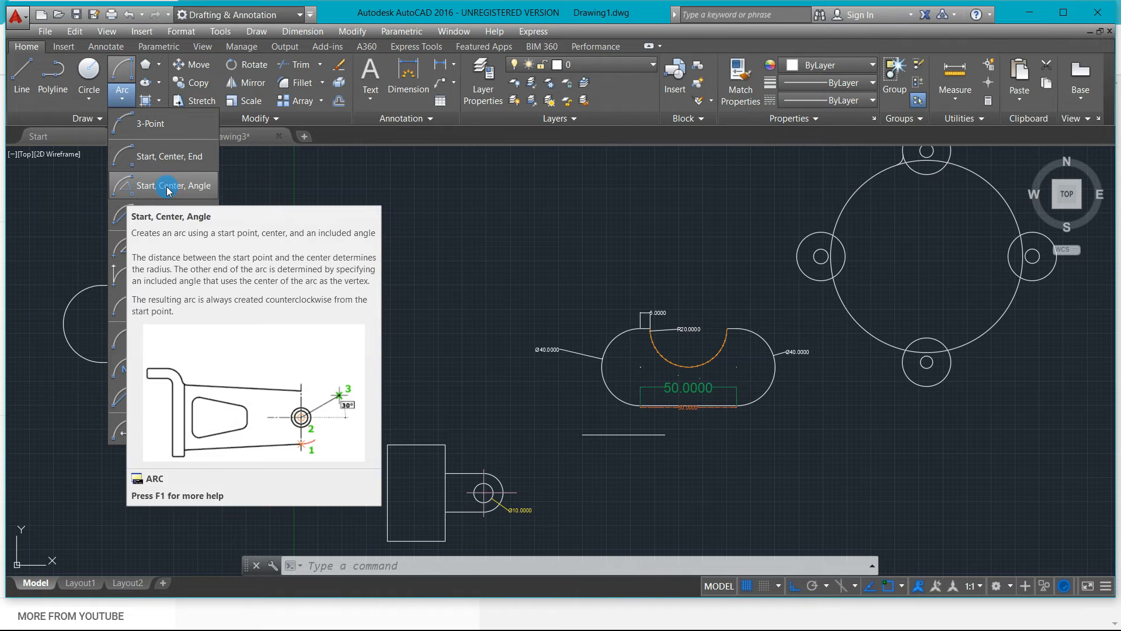
- Draw a rectangle about 77 by 23 units from separate lines in the empty area between the two slotted parts
{"action": "left_click", "coordinate": [28, 78]}
{"action": "left_click", "coordinate": [329, 249]}
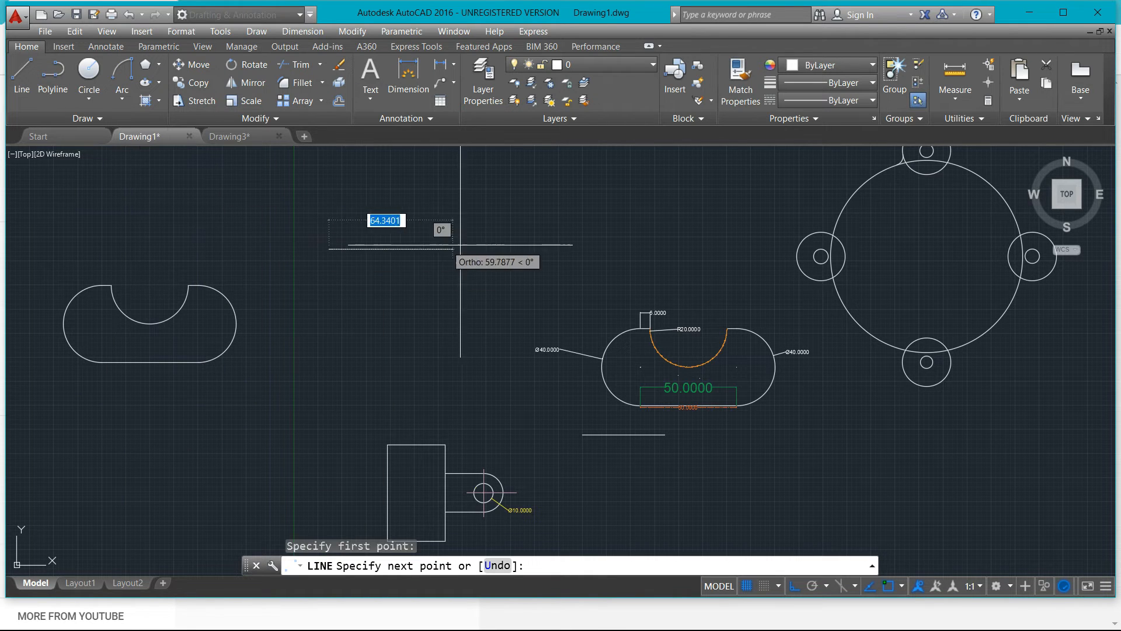
{"action": "left_click", "coordinate": [473, 204]}
{"action": "left_click", "coordinate": [324, 204]}
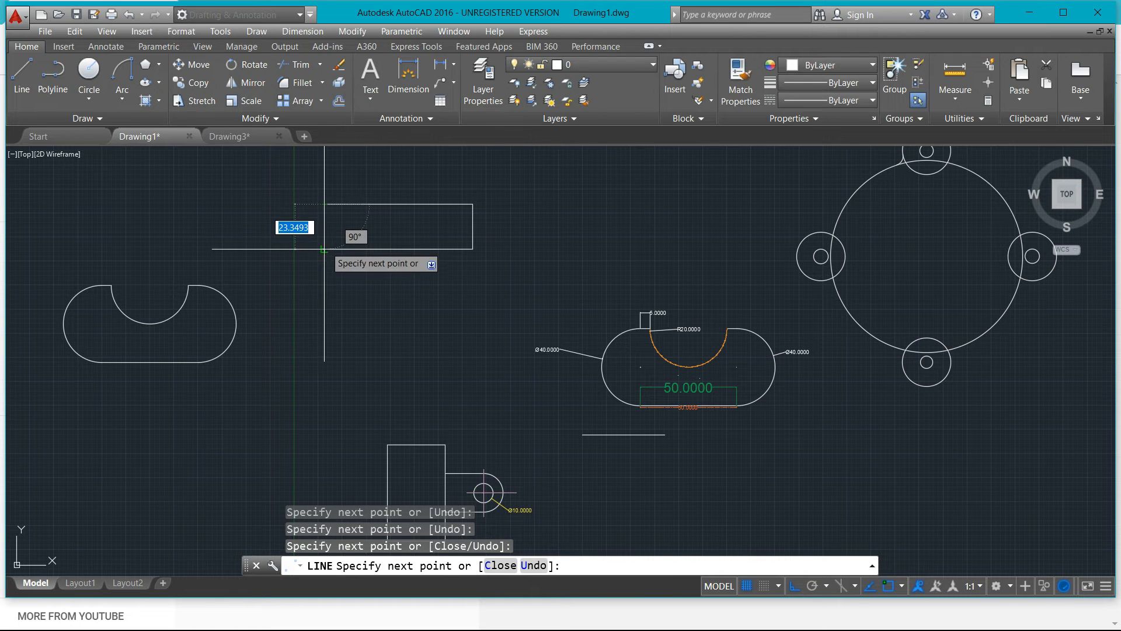
{"action": "left_click", "coordinate": [325, 249]}
{"action": "scroll", "coordinate": [366, 281], "scroll_direction": "up", "scroll_amount": 3}
{"action": "scroll", "coordinate": [287, 232], "scroll_direction": "down", "scroll_amount": 2}
{"action": "middle_click_drag", "start_coordinate": [287, 232], "coordinate": [308, 424]}
{"action": "key", "text": "Escape"}
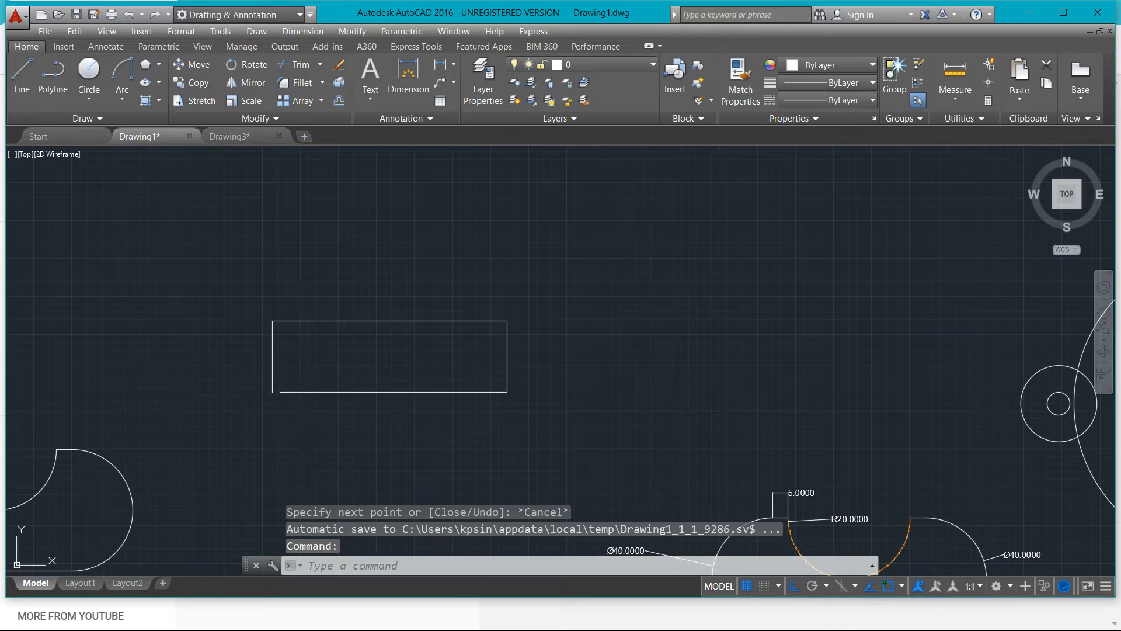
- Close the gap at the rectangle's lower-left corner with a horizontal line about 2 units long
{"action": "scroll", "coordinate": [289, 374], "scroll_direction": "up", "scroll_amount": 5}
{"action": "left_click", "coordinate": [24, 70]}
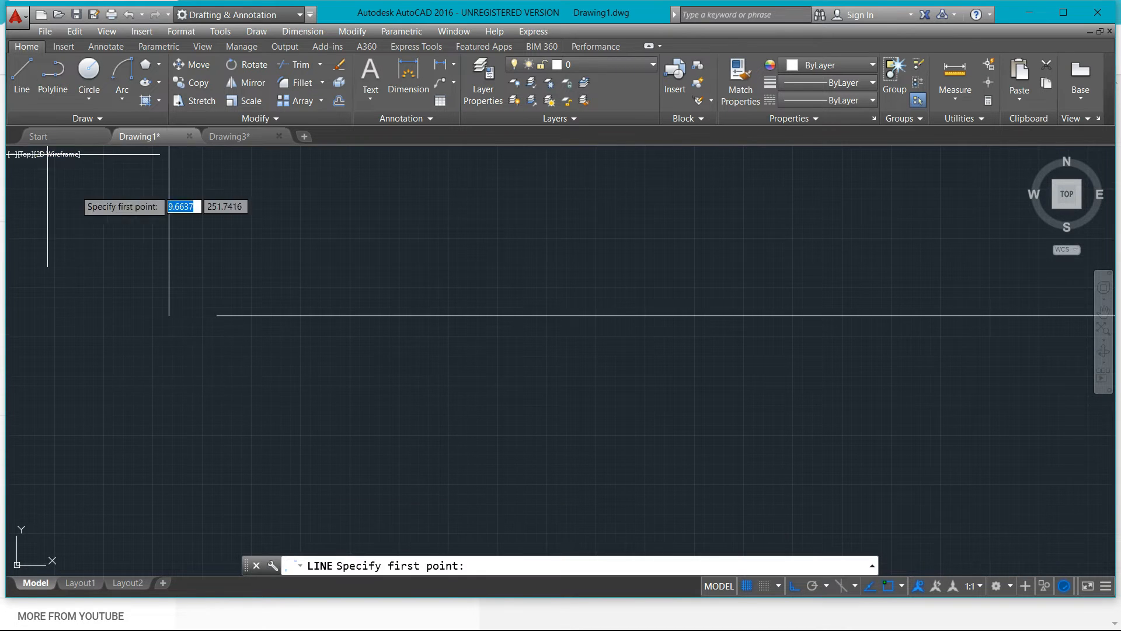
{"action": "left_click", "coordinate": [169, 316]}
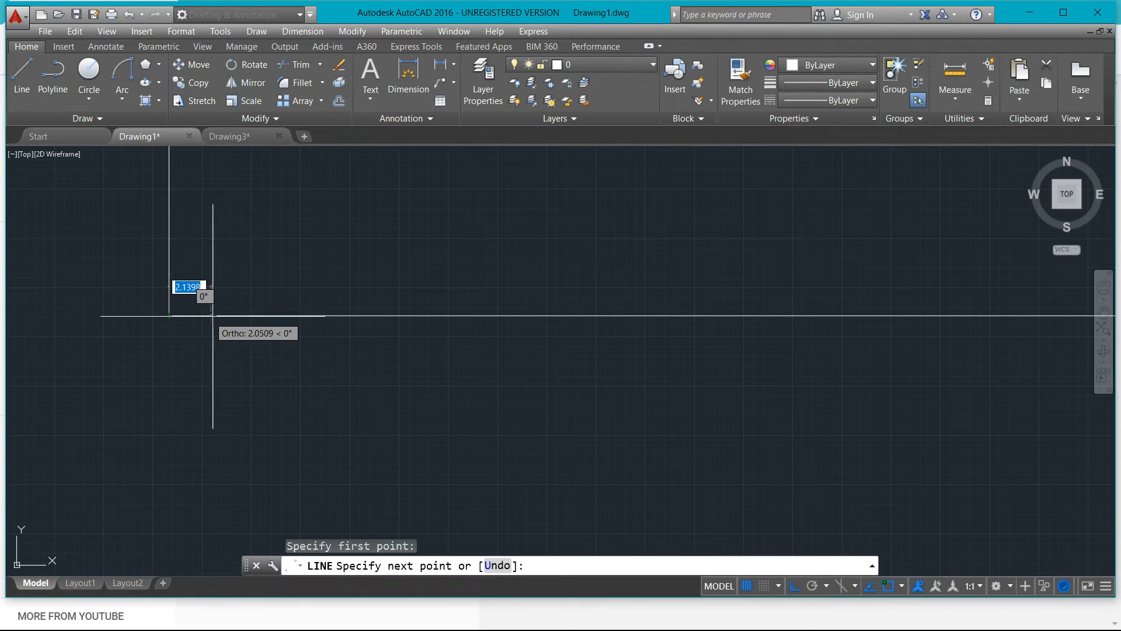
{"action": "key", "text": "Escape"}
{"action": "scroll", "coordinate": [318, 339], "scroll_direction": "down", "scroll_amount": 4}
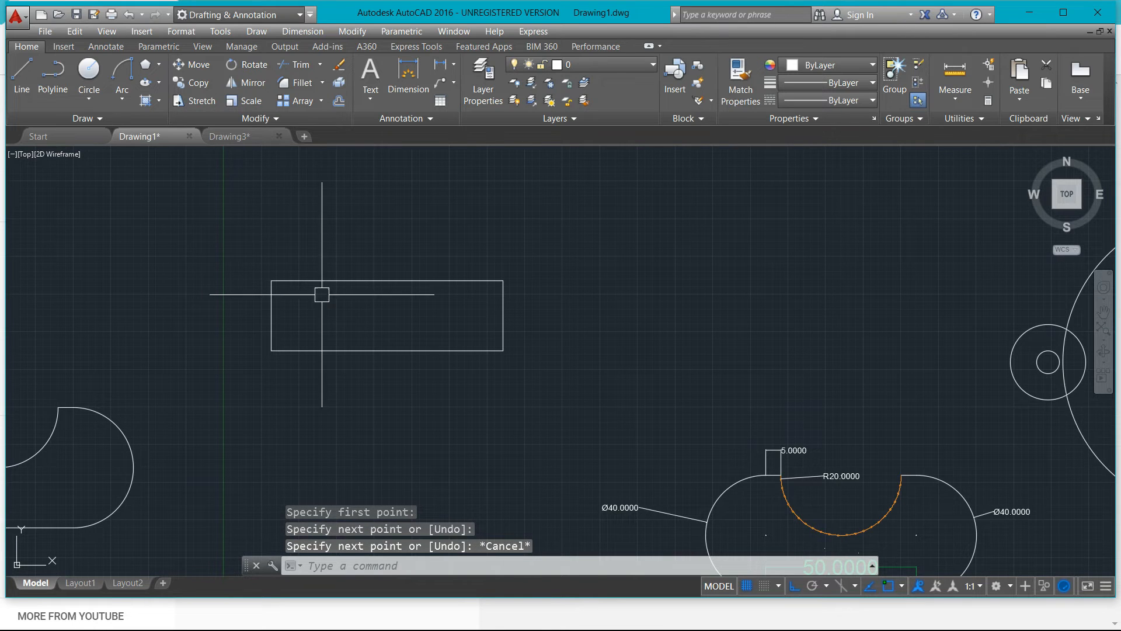
- Draw a Start, Center, Angle arc from the rectangle's upper-left corner, centred on the upper side's midpoint, with a 45° included angle
{"action": "left_click", "coordinate": [135, 99]}
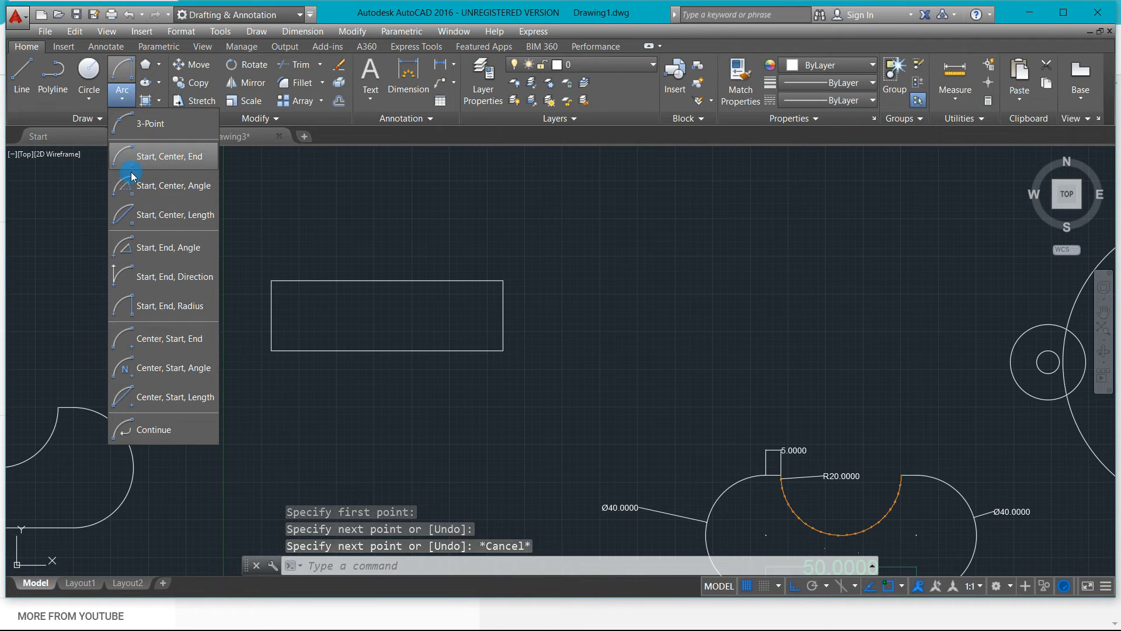
{"action": "left_click", "coordinate": [181, 193]}
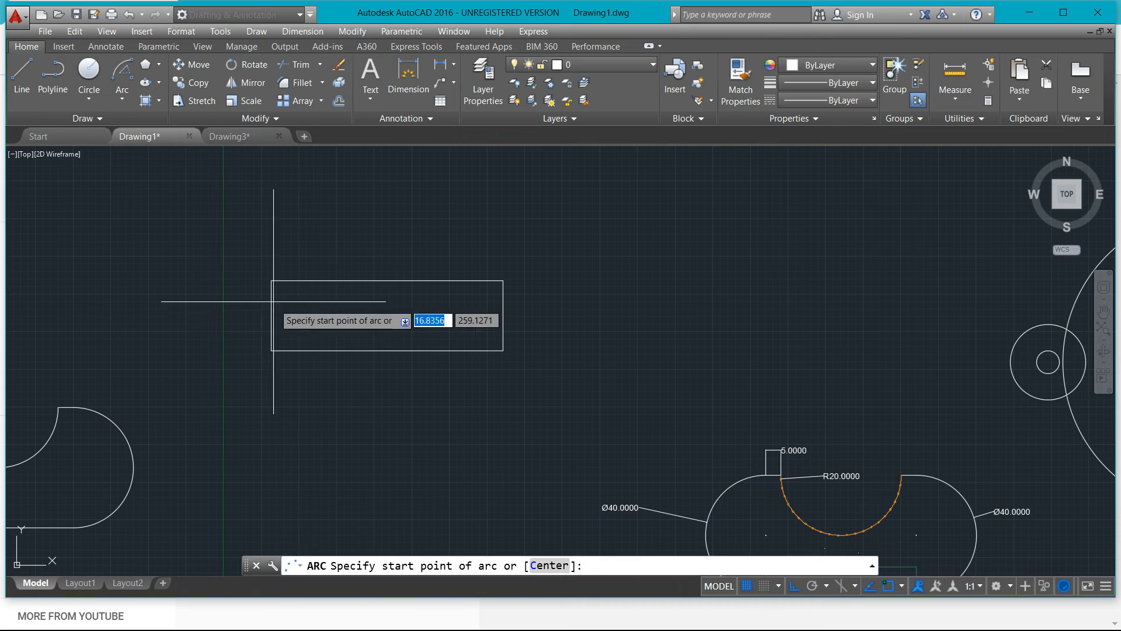
{"action": "left_click", "coordinate": [271, 281]}
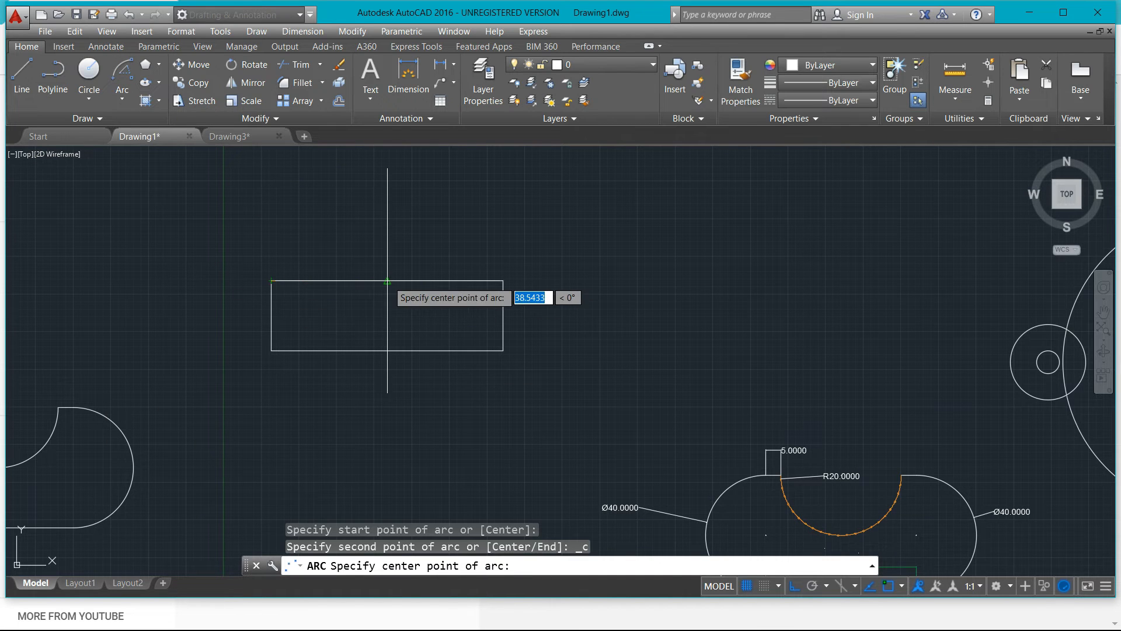
{"action": "left_click", "coordinate": [387, 281]}
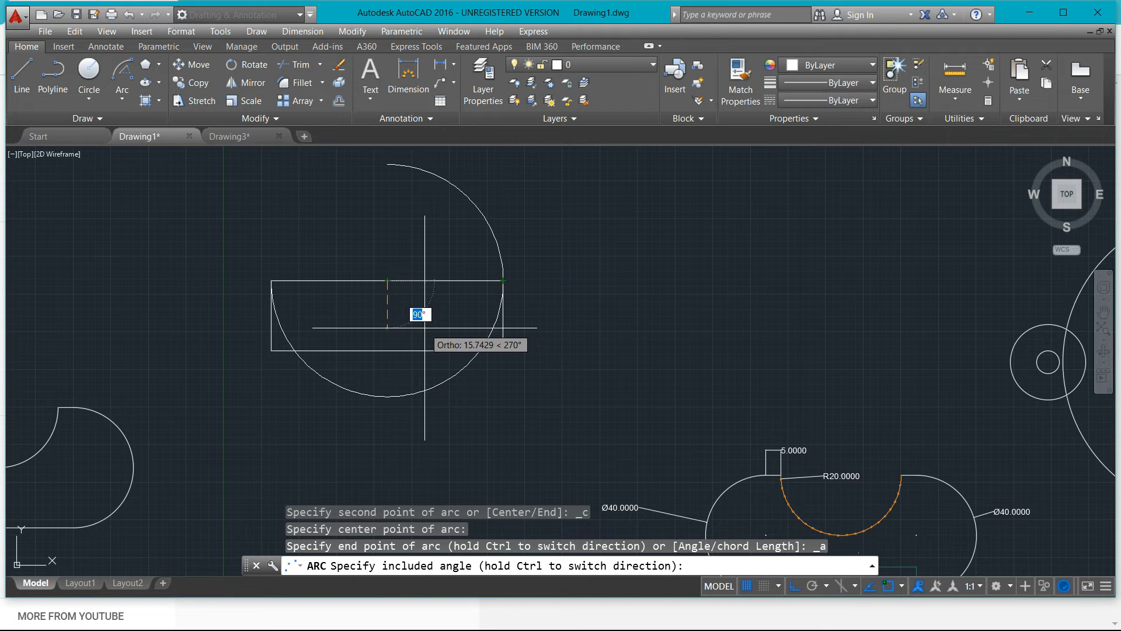
{"action": "key", "text": "Return"}
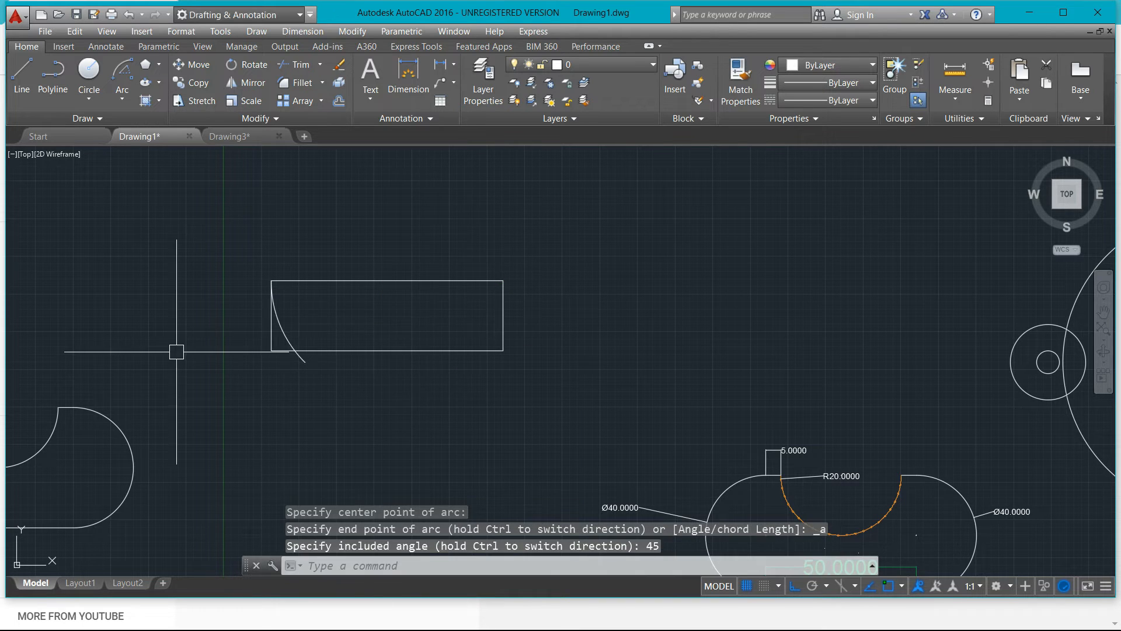
{"action": "scroll", "coordinate": [316, 355], "scroll_direction": "up", "scroll_amount": 4}
{"action": "scroll", "coordinate": [257, 344], "scroll_direction": "down", "scroll_amount": 4}
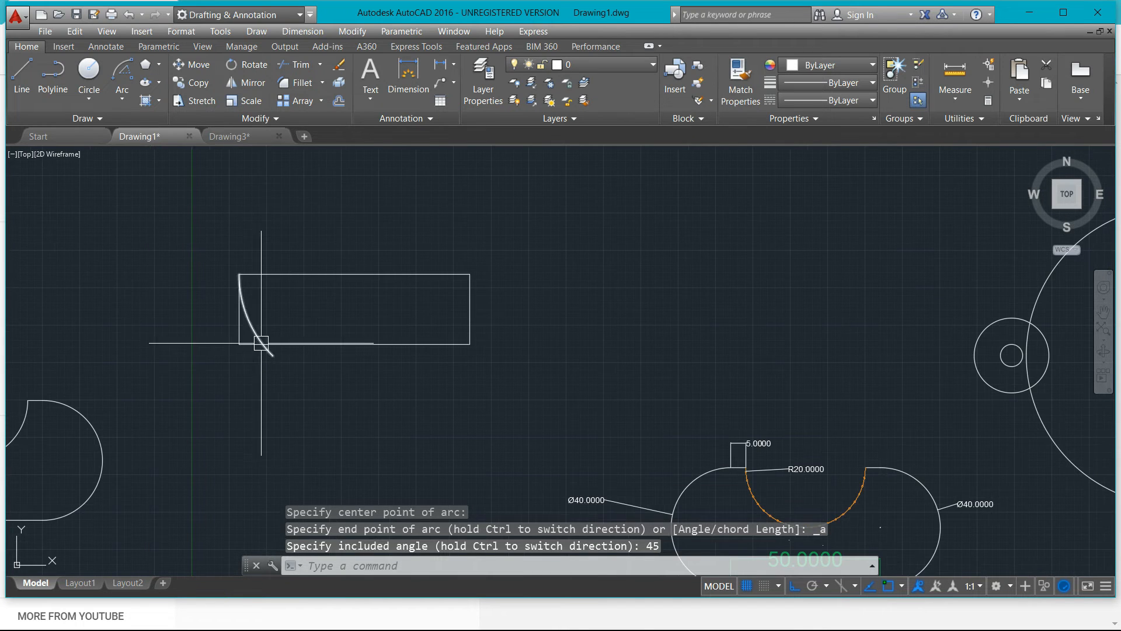
- Draw a Start, Center, Length arc from the rectangle's lower-left corner, centred on the lower side's long line midpoint, with chord length 60
{"action": "left_click", "coordinate": [120, 99]}
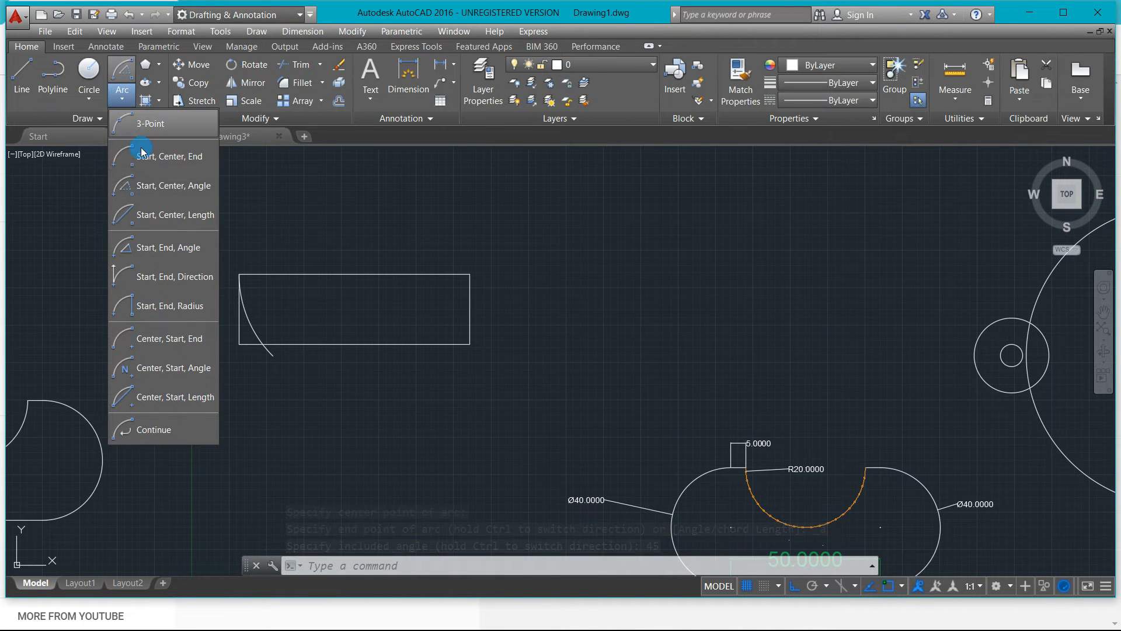
{"action": "left_click", "coordinate": [160, 210]}
{"action": "left_click", "coordinate": [134, 92]}
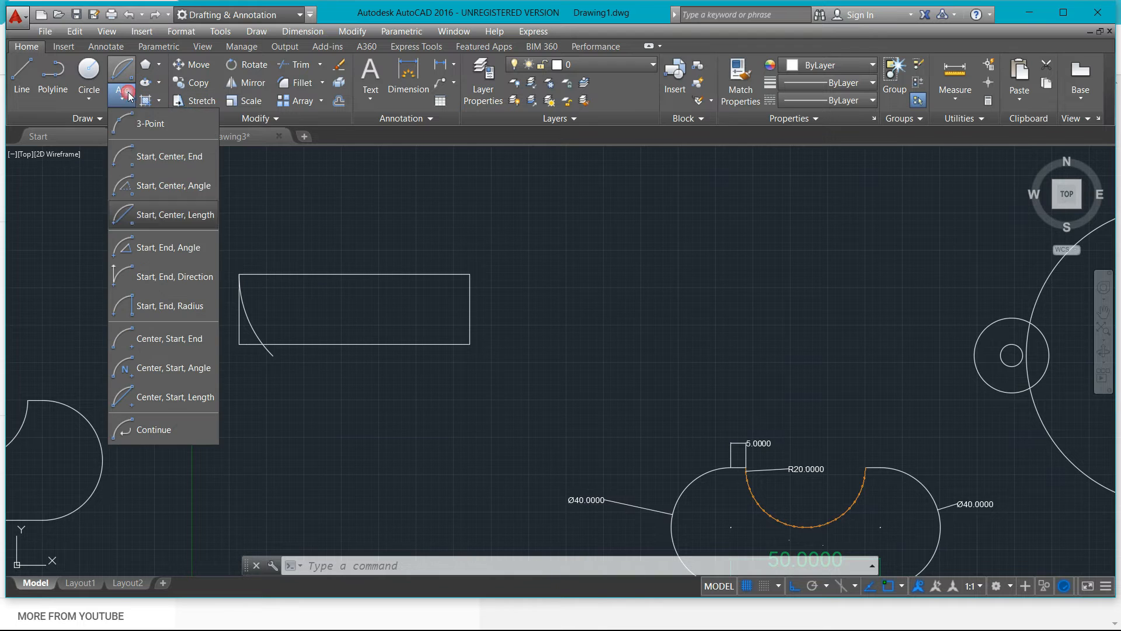
{"action": "left_click", "coordinate": [165, 215]}
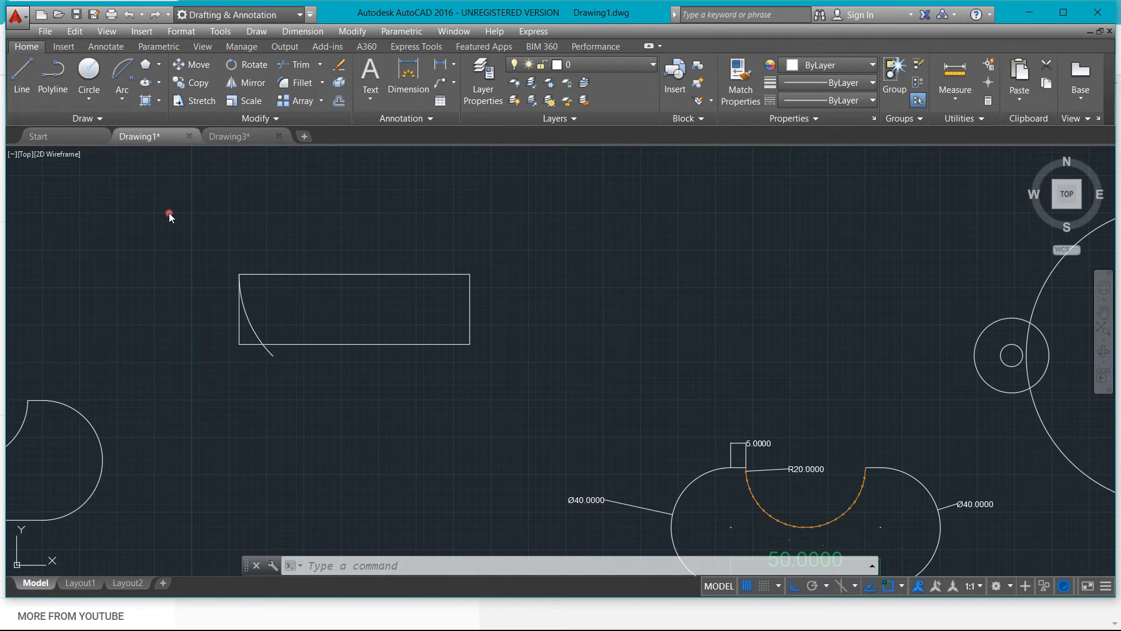
{"action": "left_click", "coordinate": [239, 344]}
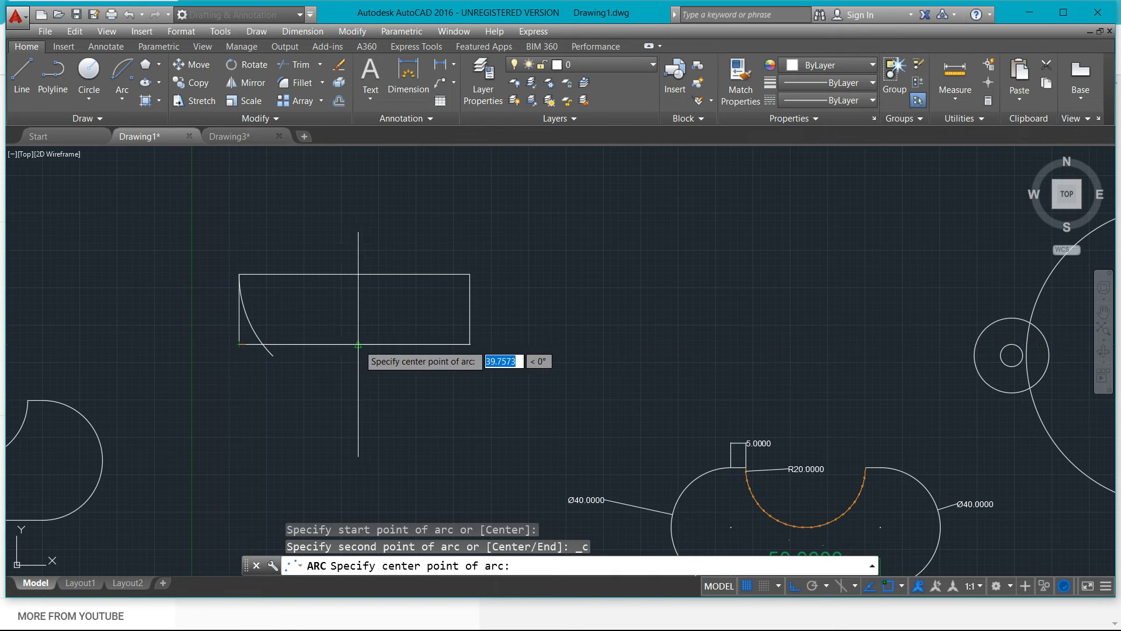
{"action": "scroll", "coordinate": [358, 344], "scroll_direction": "up", "scroll_amount": 3}
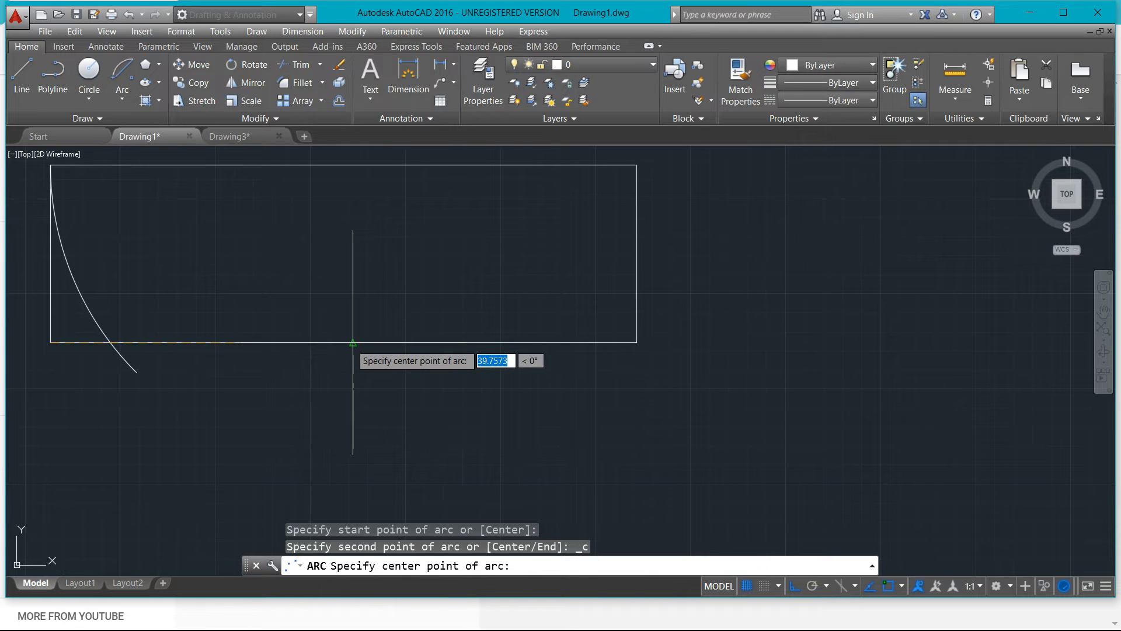
{"action": "left_click", "coordinate": [352, 342]}
{"action": "scroll", "coordinate": [359, 415], "scroll_direction": "down", "scroll_amount": 3}
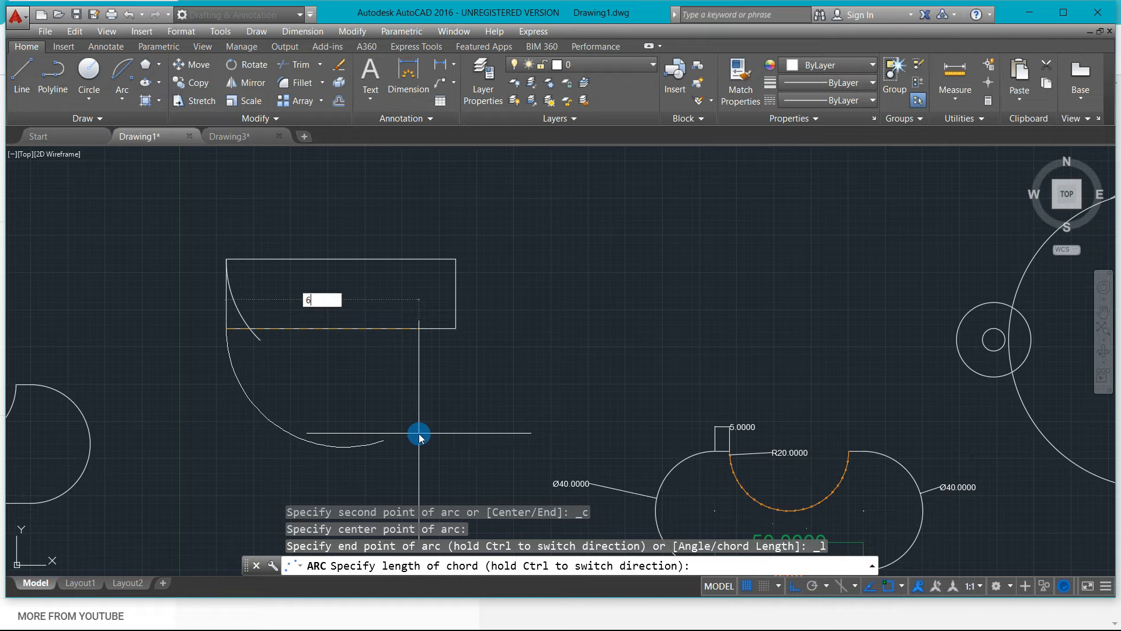
{"action": "key", "text": "Return"}
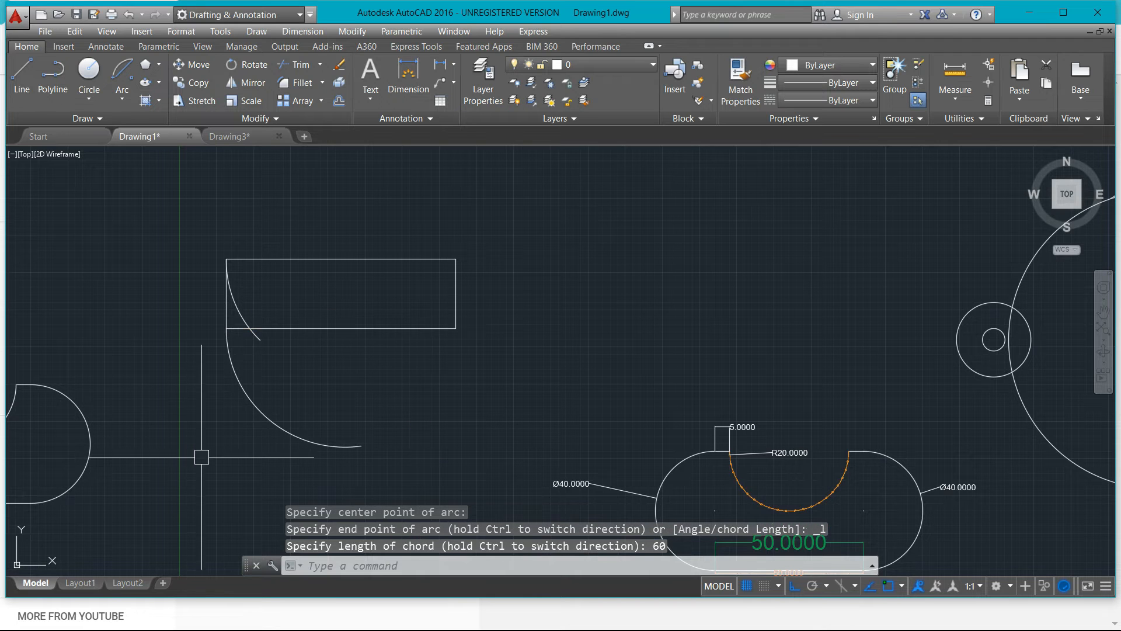
- Draw a Start, End, Angle arc from the rectangle's upper-right corner to its lower-right corner with a 180° included angle
{"action": "left_click", "coordinate": [258, 406]}
{"action": "scroll", "coordinate": [317, 449], "scroll_direction": "up", "scroll_amount": 2}
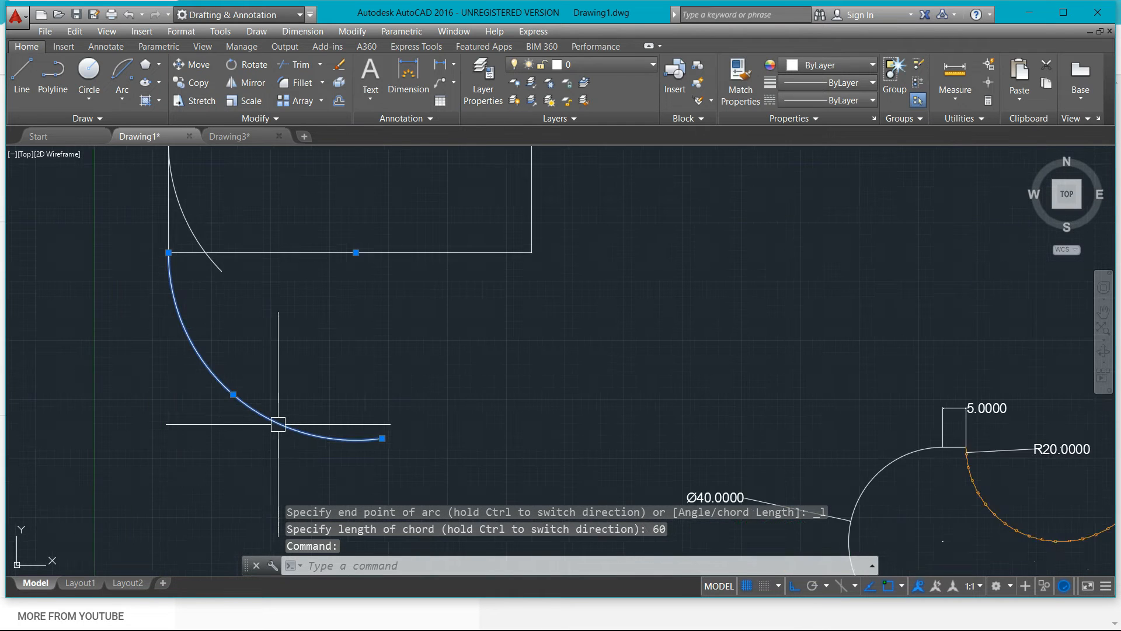
{"action": "scroll", "coordinate": [275, 420], "scroll_direction": "down", "scroll_amount": 2}
{"action": "left_click", "coordinate": [120, 102]}
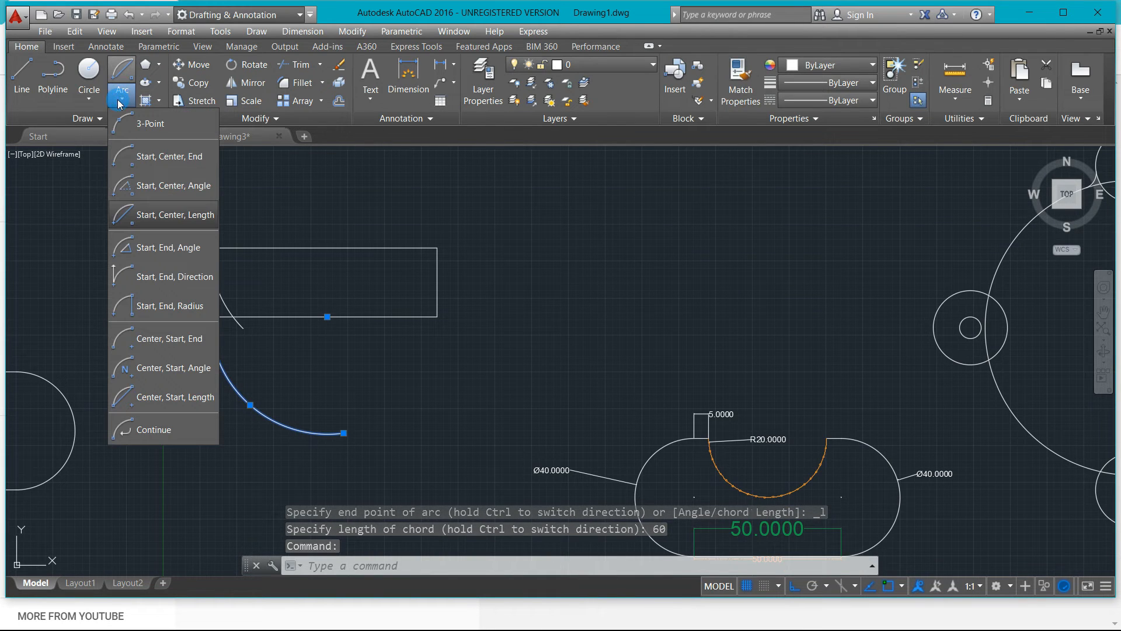
{"action": "left_click", "coordinate": [165, 248]}
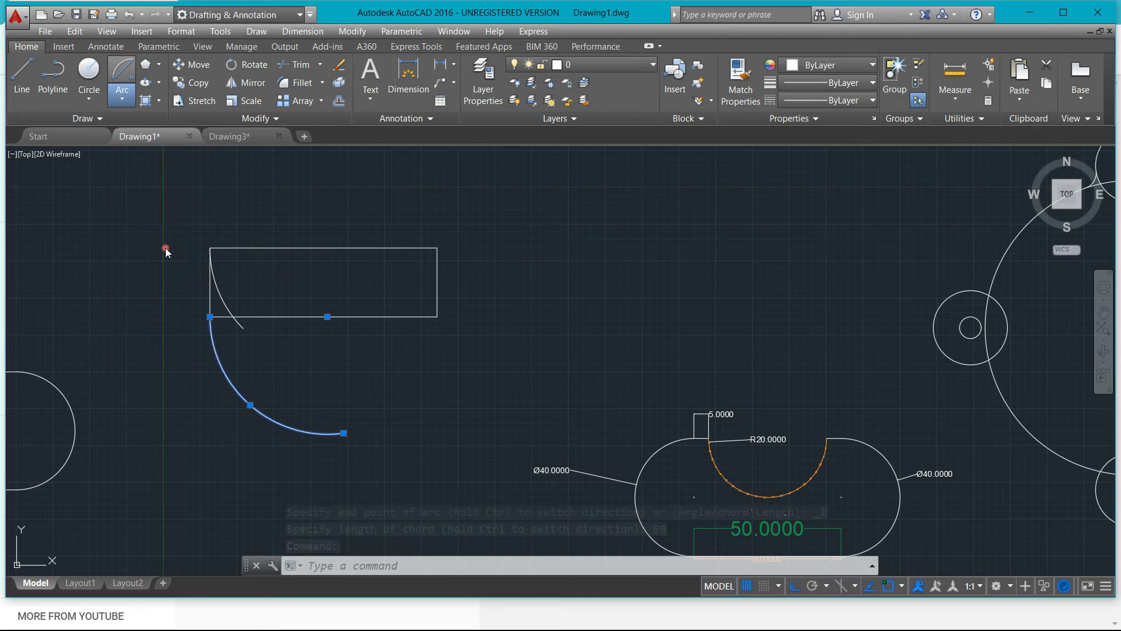
{"action": "left_click", "coordinate": [437, 247]}
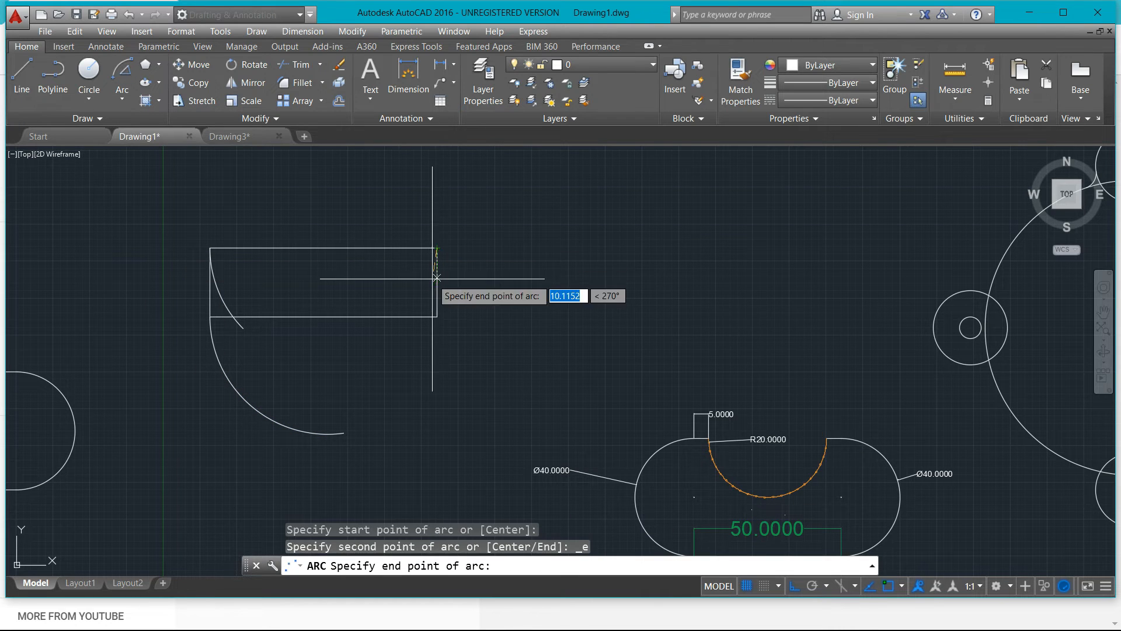
{"action": "left_click", "coordinate": [437, 316]}
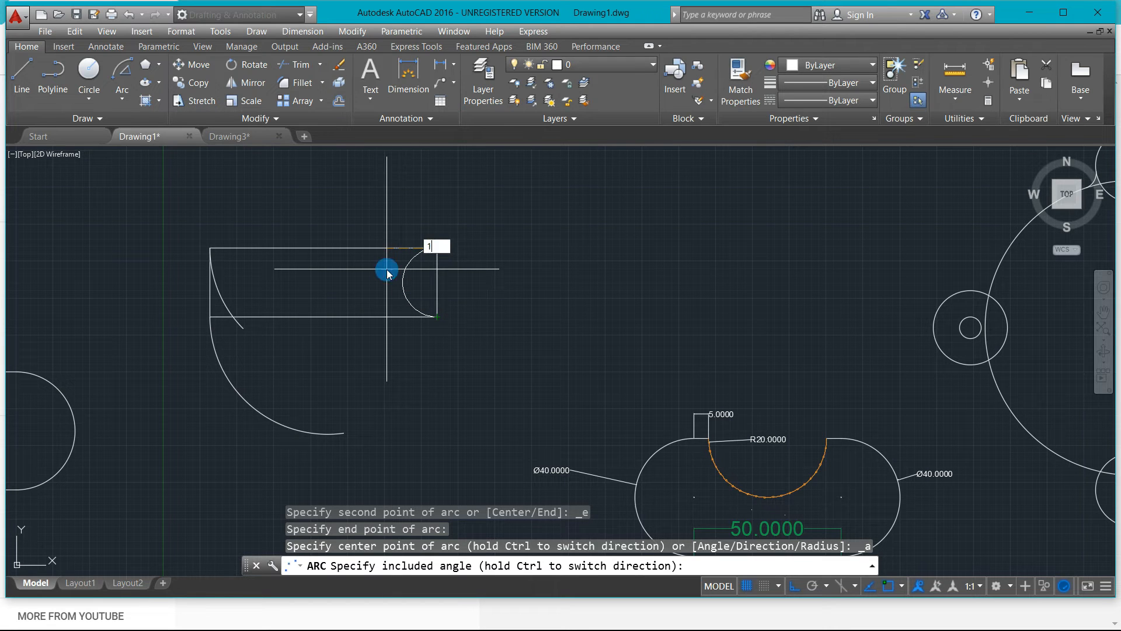
{"action": "key", "text": "Return"}
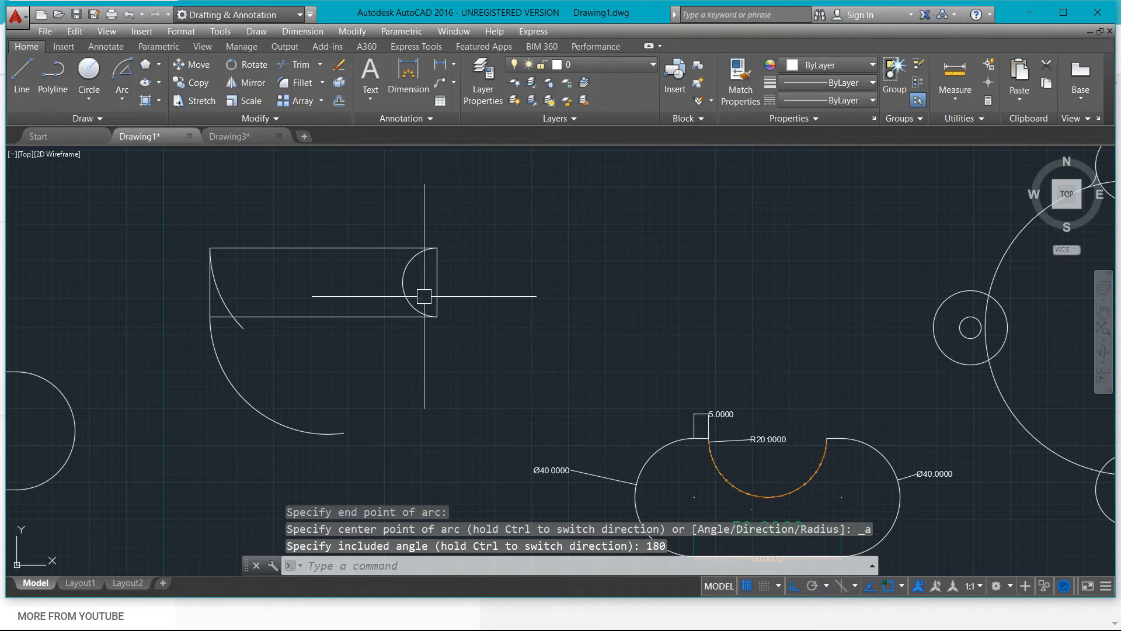
{"action": "scroll", "coordinate": [424, 297], "scroll_direction": "up", "scroll_amount": 2}
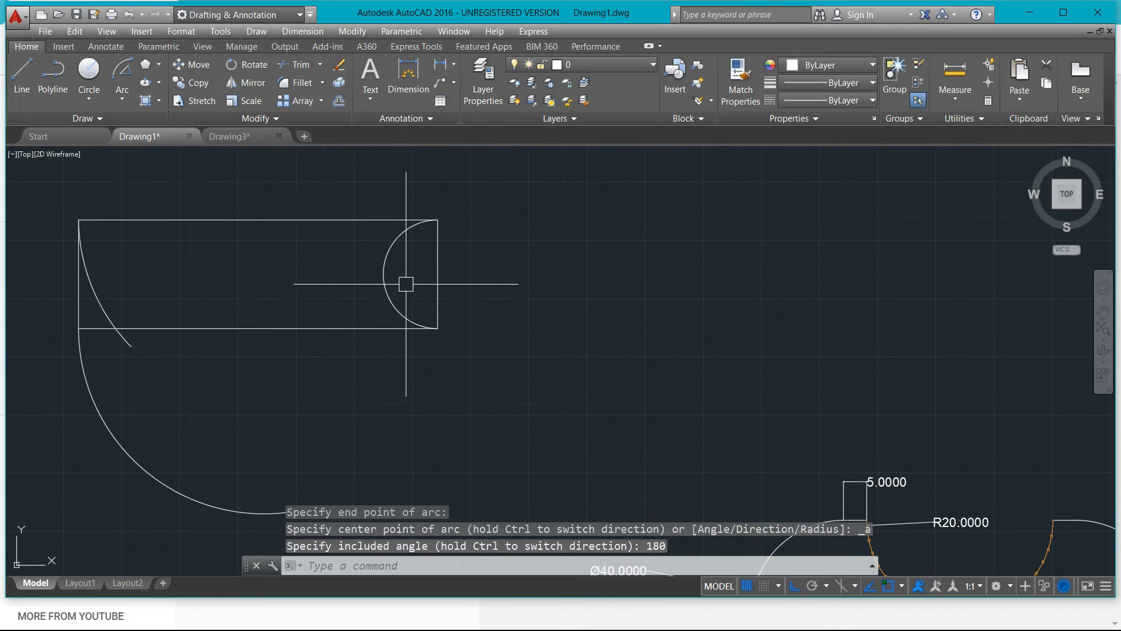
- Draw a Start, End, Direction arc from the rectangle's upper-left to its upper-right corner, with the start tangent pointing straight up
{"action": "left_click", "coordinate": [122, 98]}
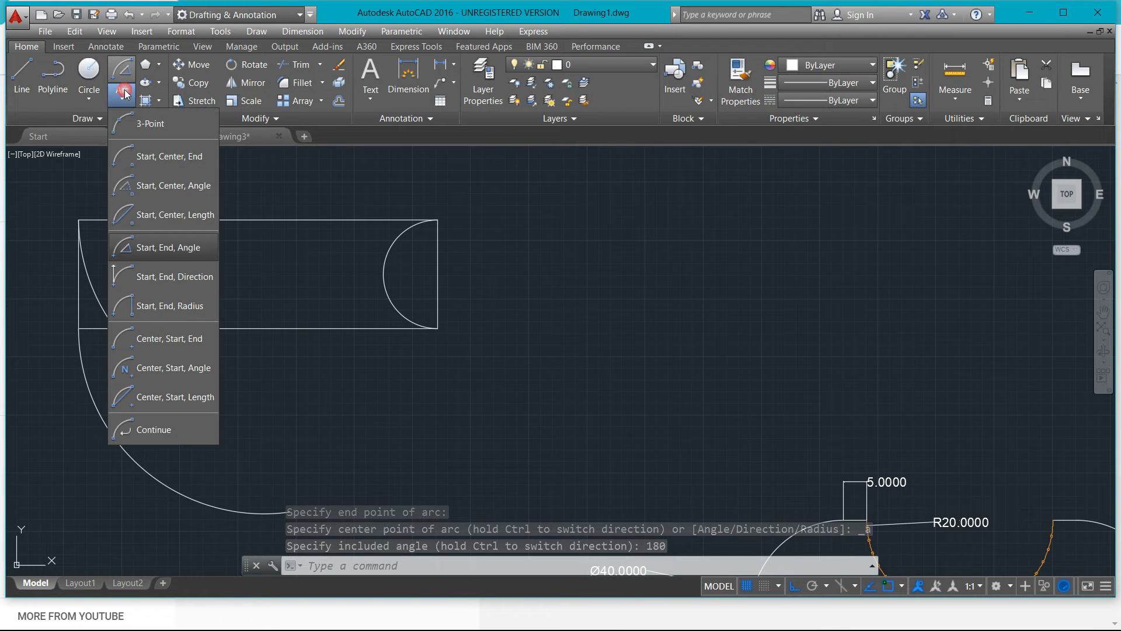
{"action": "left_click", "coordinate": [158, 278]}
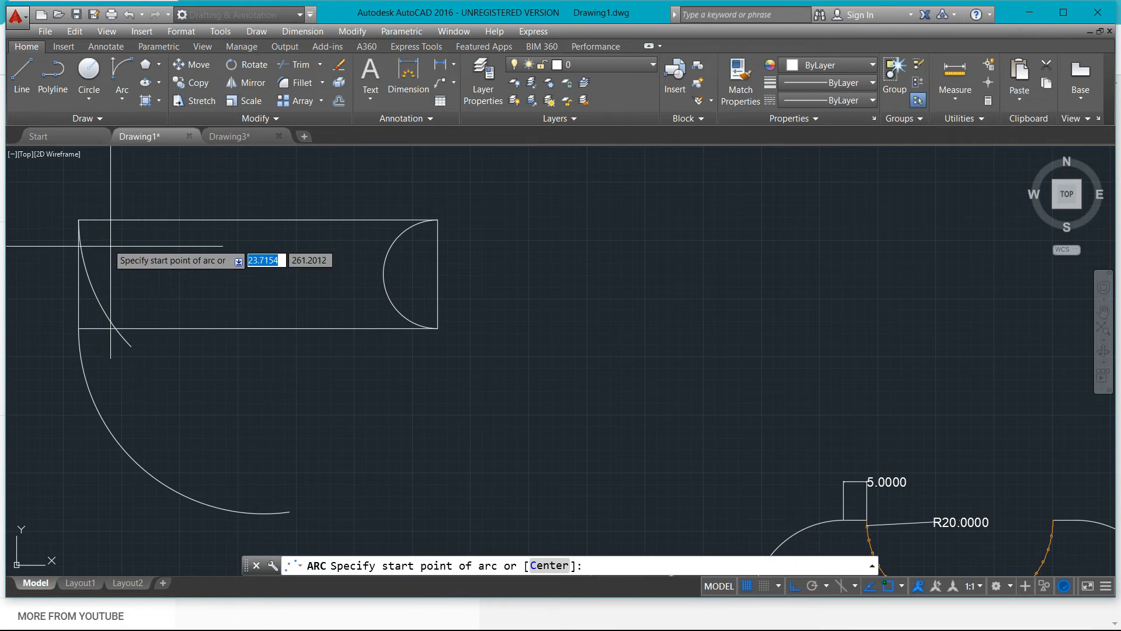
{"action": "scroll", "coordinate": [128, 264], "scroll_direction": "down", "scroll_amount": 2}
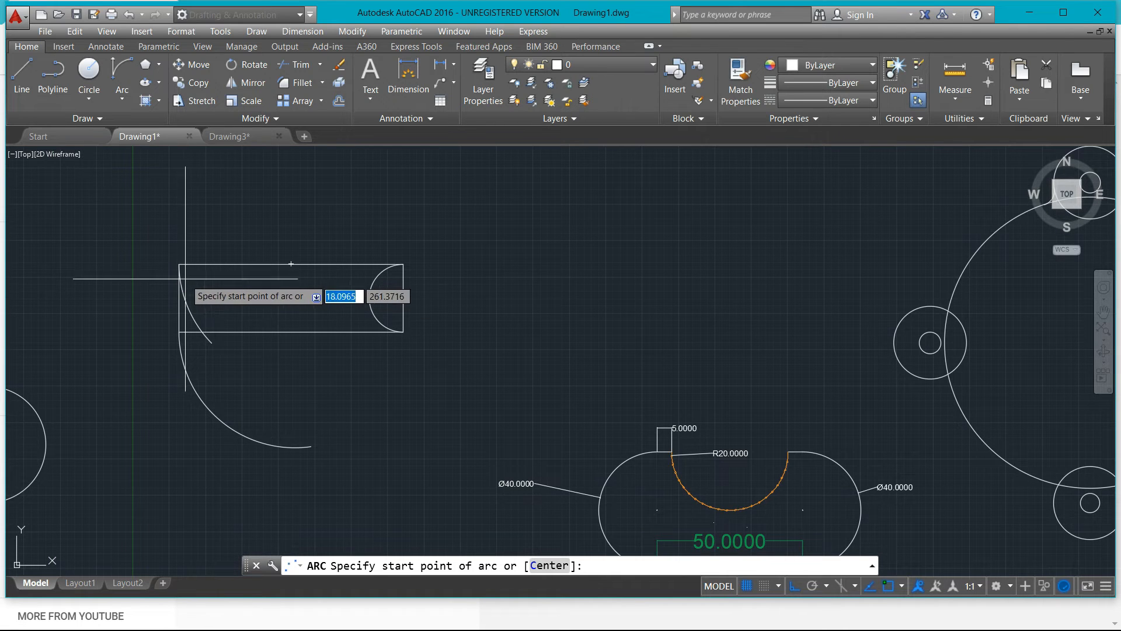
{"action": "left_click", "coordinate": [179, 264]}
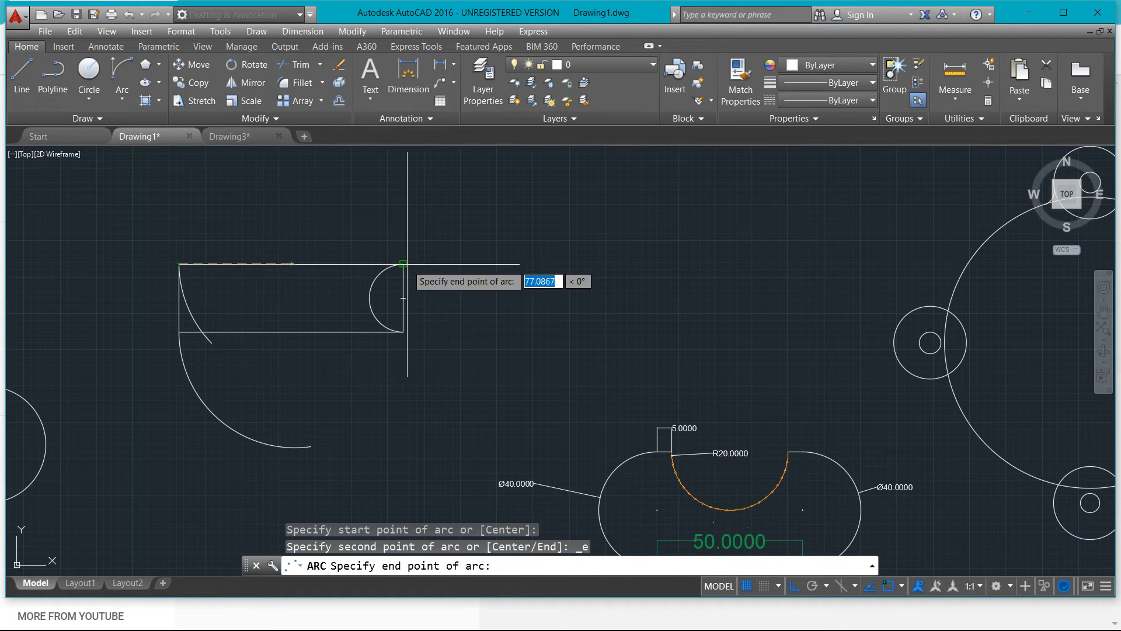
{"action": "left_click", "coordinate": [386, 264]}
{"action": "scroll", "coordinate": [375, 292], "scroll_direction": "down", "scroll_amount": 3}
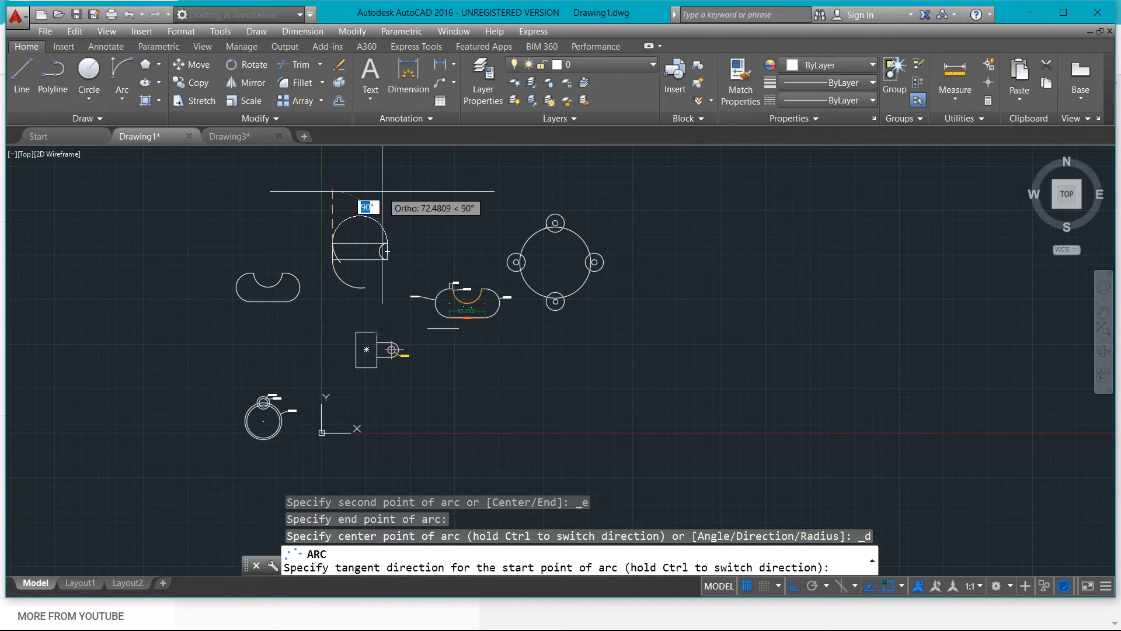
{"action": "scroll", "coordinate": [377, 210], "scroll_direction": "up", "scroll_amount": 5}
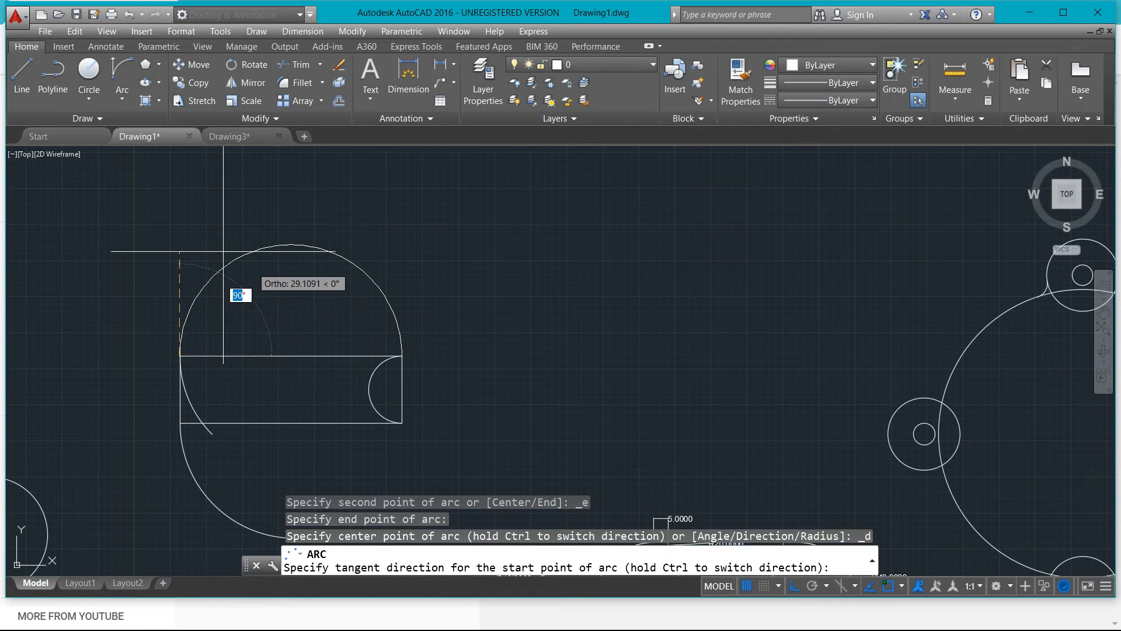
{"action": "scroll", "coordinate": [177, 212], "scroll_direction": "down", "scroll_amount": 2}
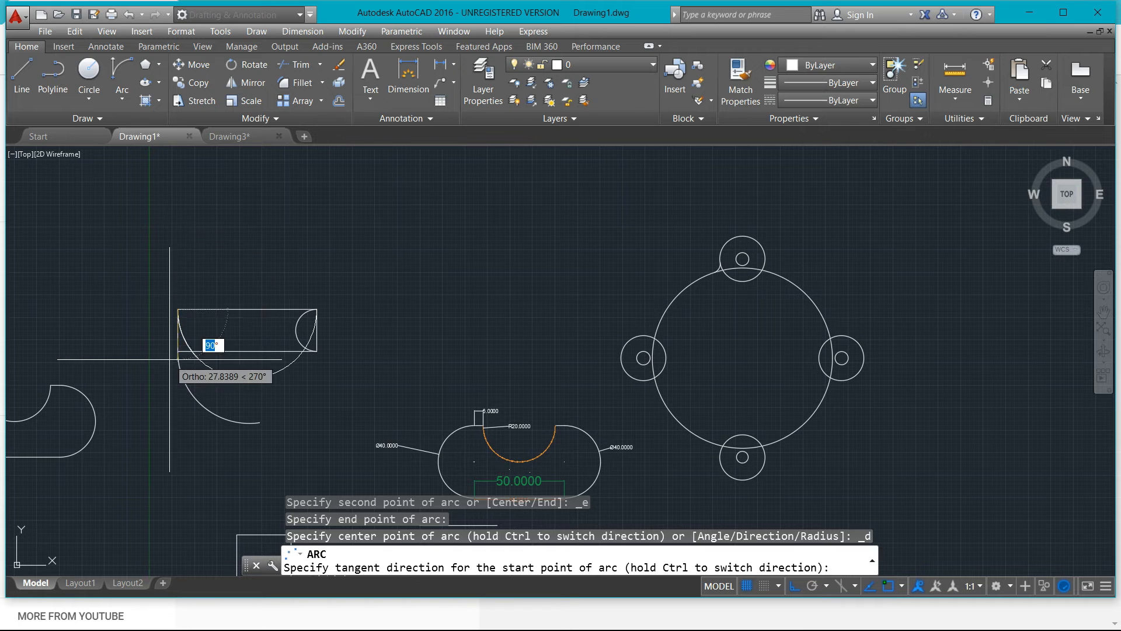
{"action": "left_click", "coordinate": [178, 299]}
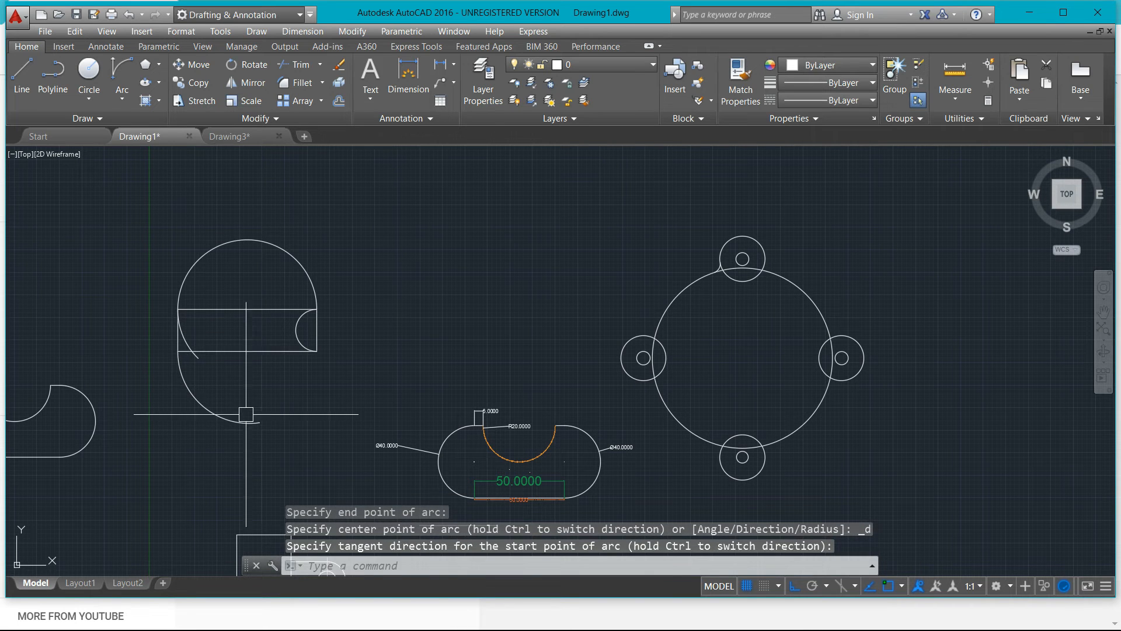
{"action": "left_click", "coordinate": [123, 100]}
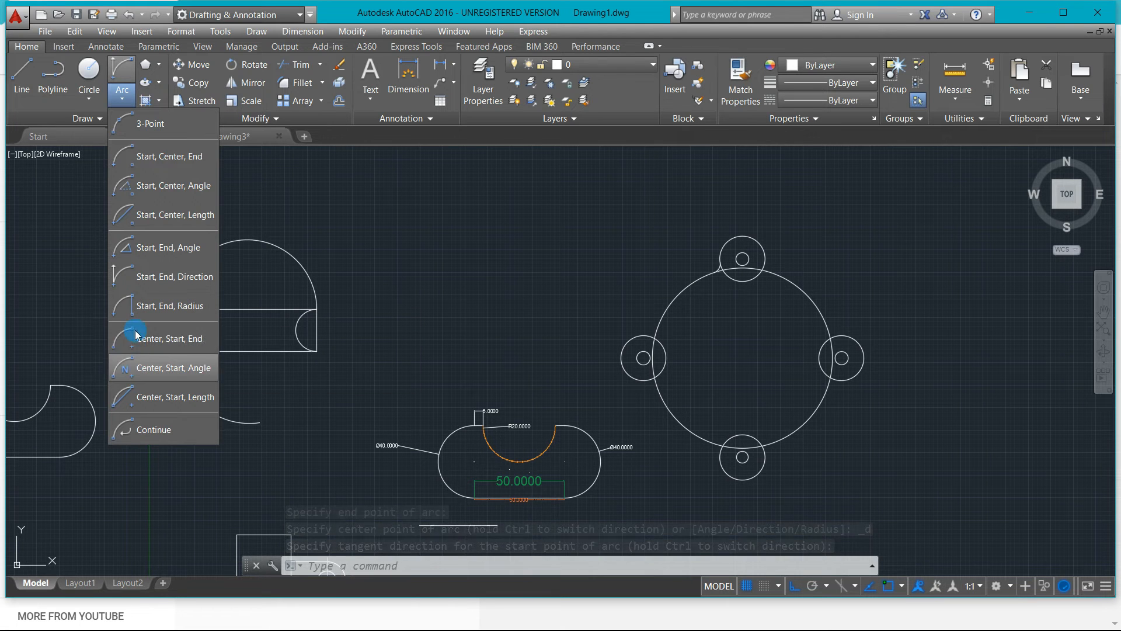
{"action": "left_click", "coordinate": [173, 340]}
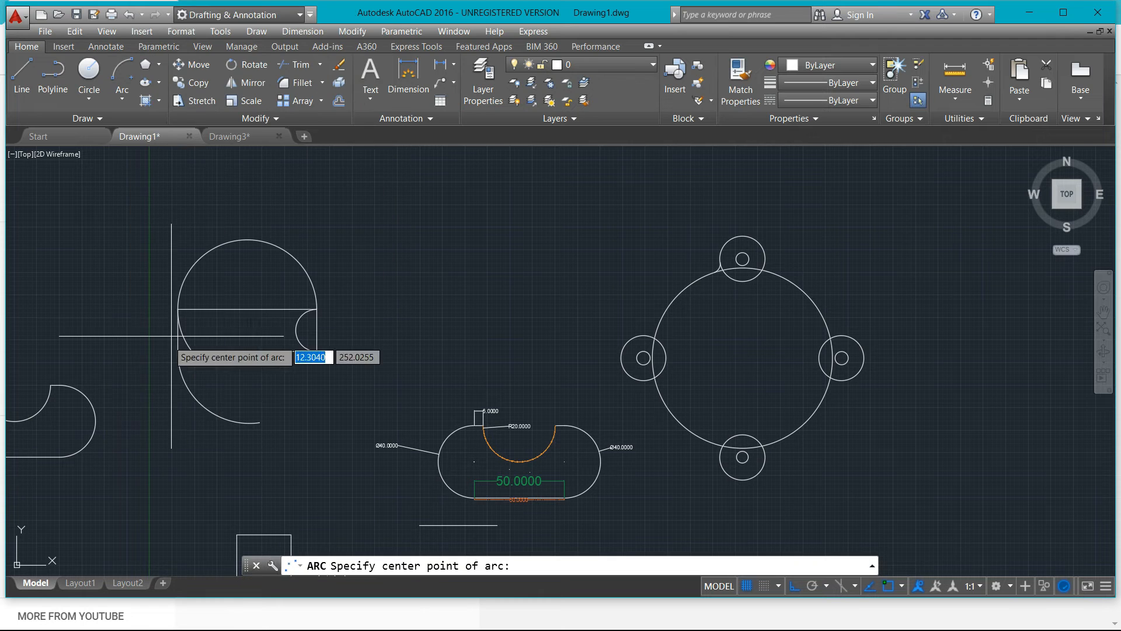
{"action": "scroll", "coordinate": [365, 368], "scroll_direction": "down", "scroll_amount": 2}
{"action": "middle_click_drag", "start_coordinate": [335, 447], "coordinate": [403, 311]}
{"action": "scroll", "coordinate": [365, 345], "scroll_direction": "up", "scroll_amount": 2}
{"action": "scroll", "coordinate": [313, 361], "scroll_direction": "up", "scroll_amount": 2}
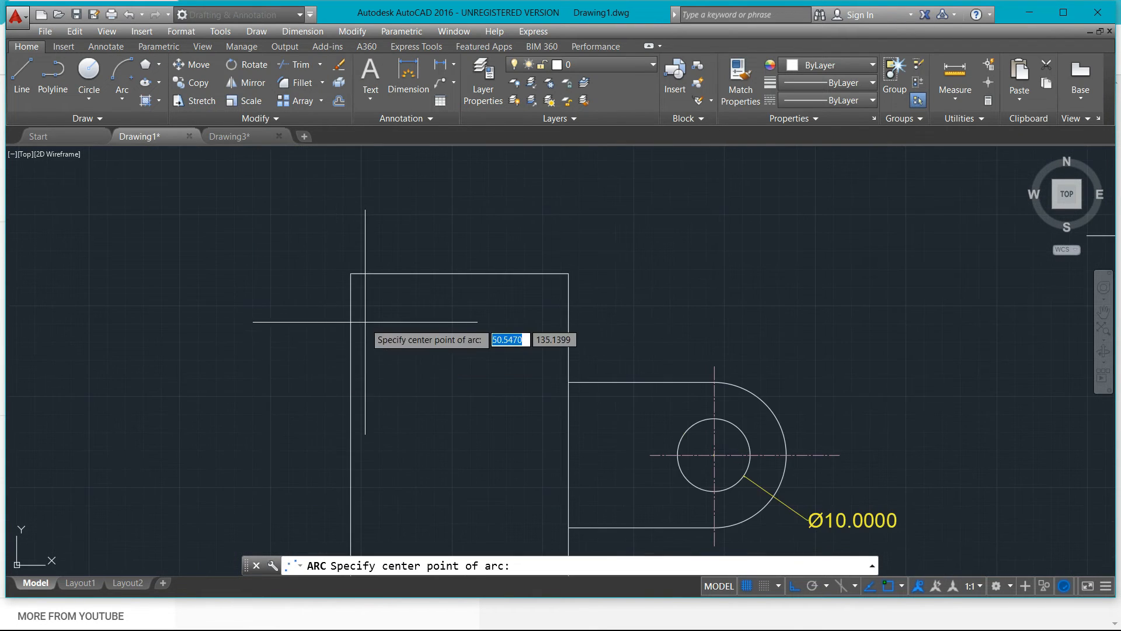
{"action": "left_click", "coordinate": [351, 273]}
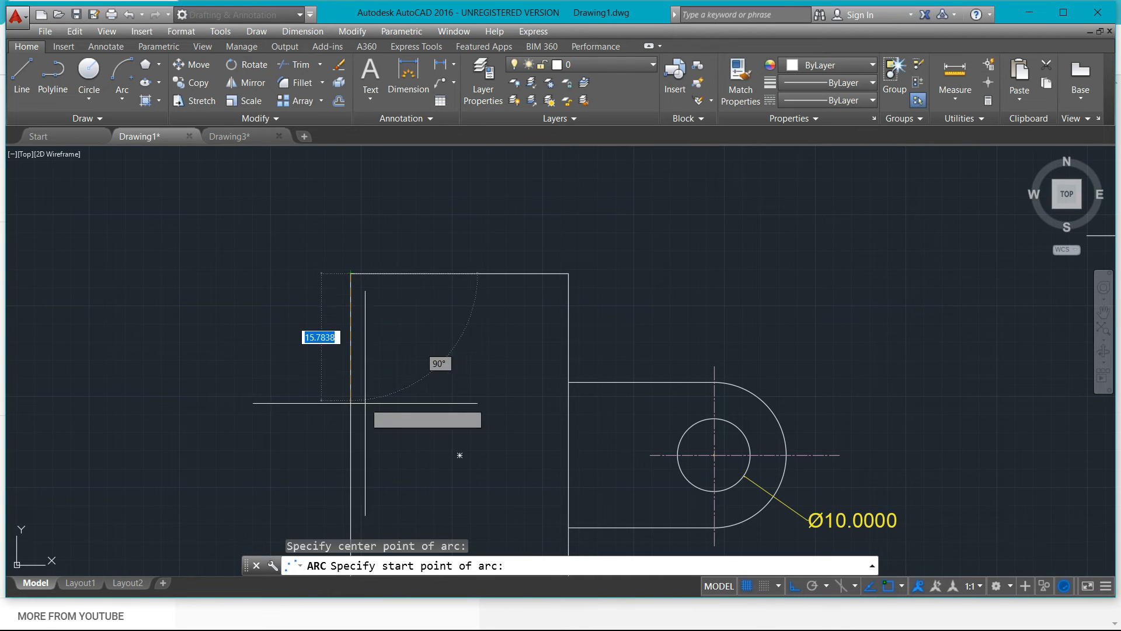
{"action": "middle_click_drag", "start_coordinate": [368, 401], "coordinate": [368, 336]}
{"action": "key", "text": "Escape"}
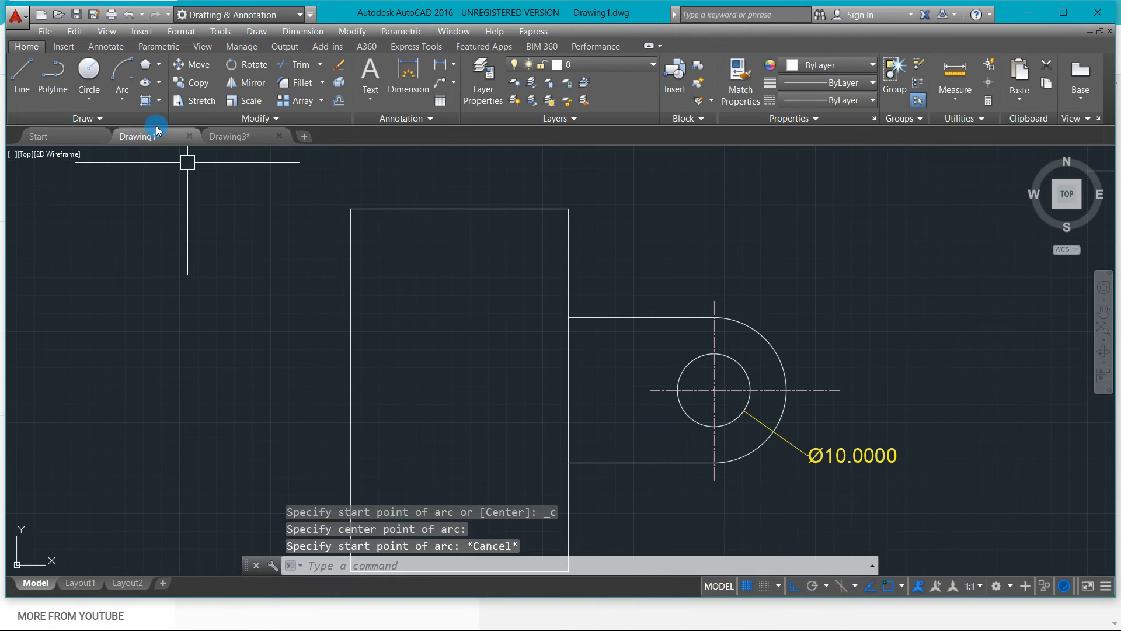
- Draw a Center, Start, End arc centred on the left side's midpoint of the lugged part's block, from its upper-left to lower-left corner
{"action": "left_click", "coordinate": [129, 103]}
{"action": "left_click", "coordinate": [152, 354]}
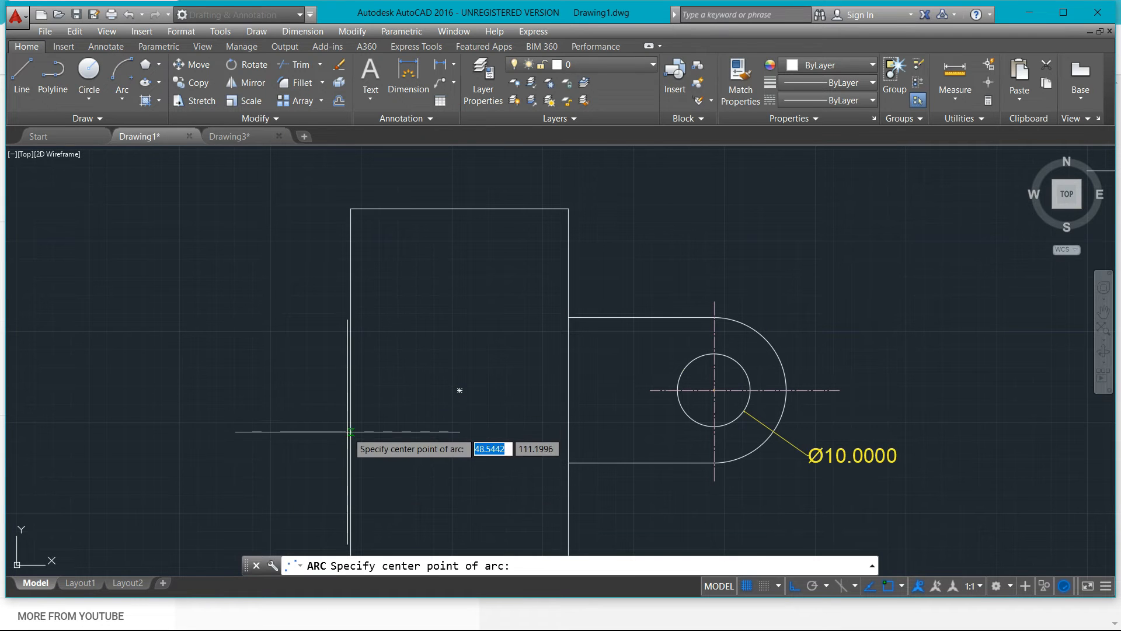
{"action": "middle_click_drag", "start_coordinate": [351, 426], "coordinate": [369, 336]}
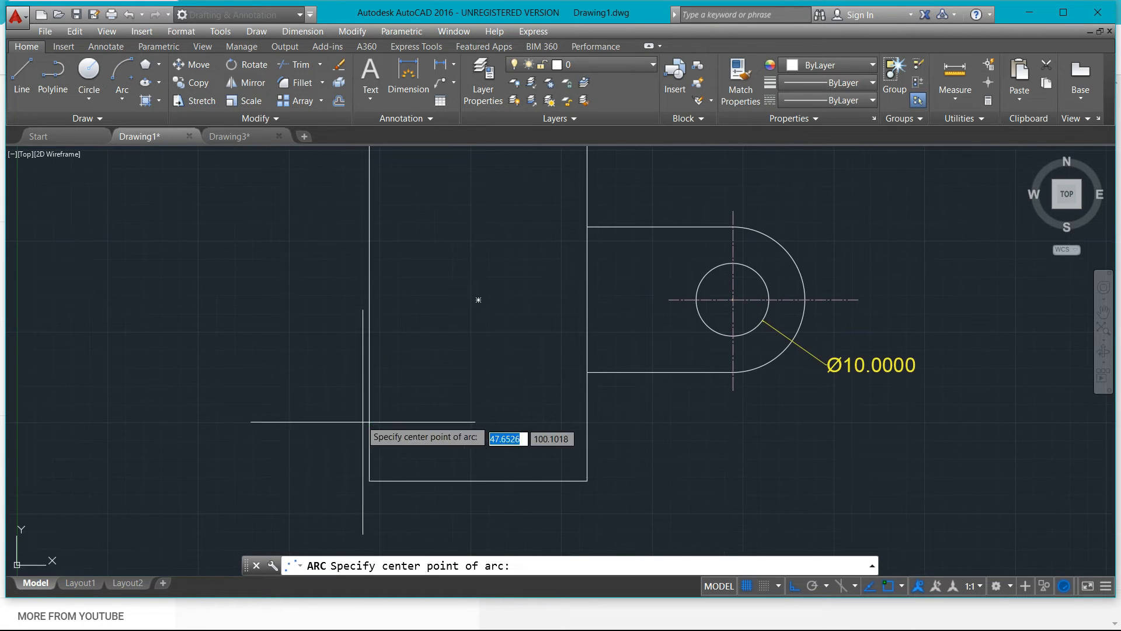
{"action": "left_click", "coordinate": [370, 300]}
{"action": "middle_click_drag", "start_coordinate": [373, 272], "coordinate": [375, 320]}
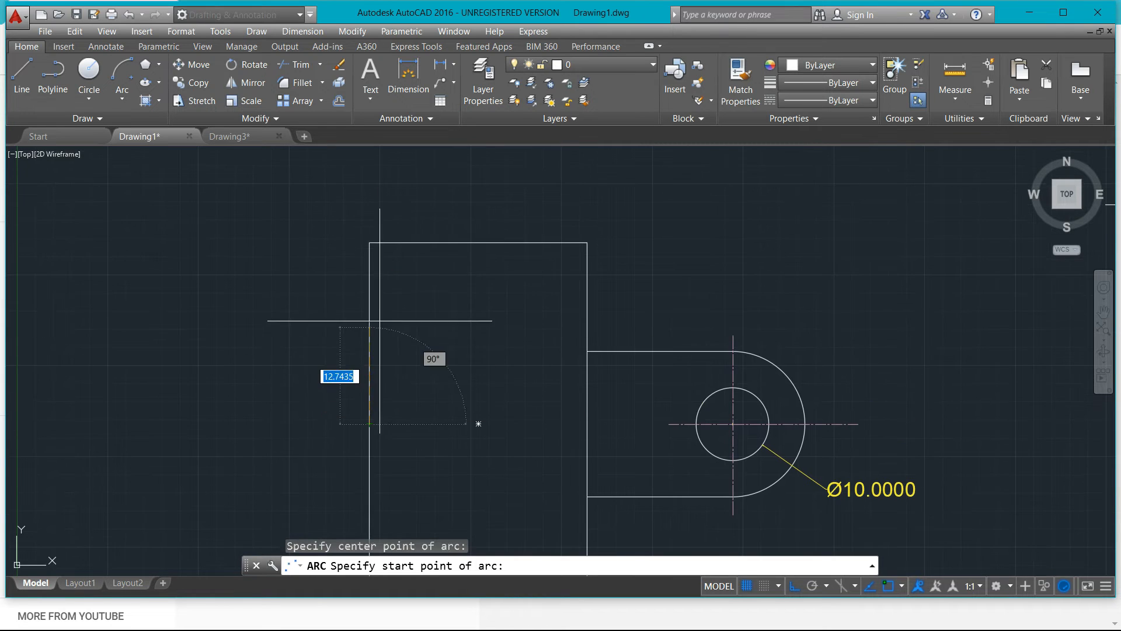
{"action": "left_click", "coordinate": [369, 242]}
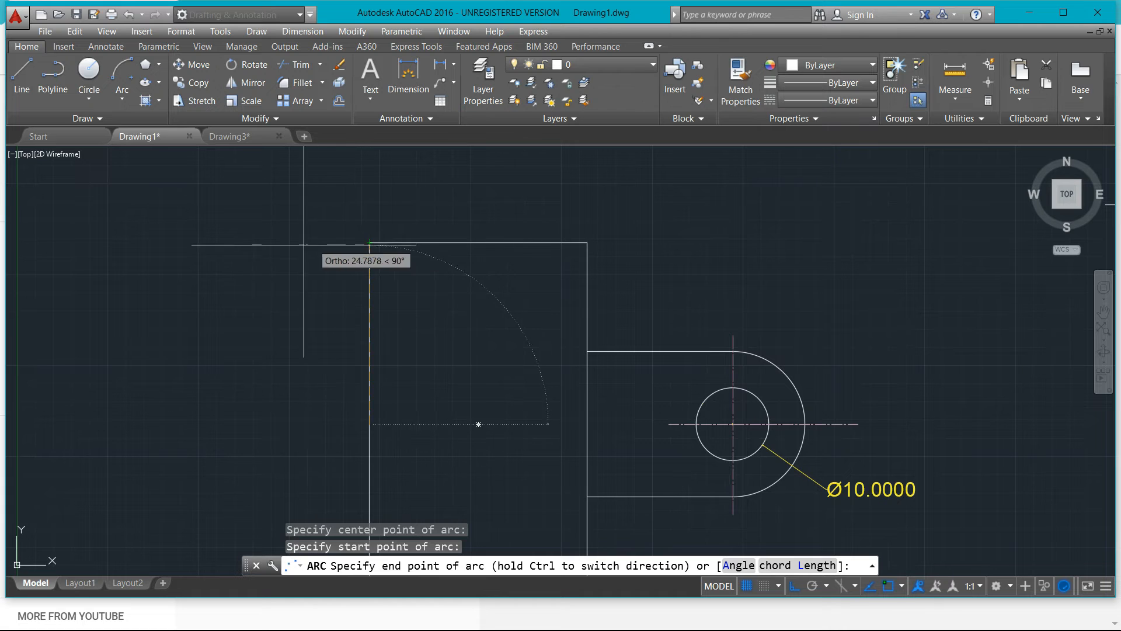
{"action": "middle_click_drag", "start_coordinate": [257, 391], "coordinate": [266, 143]}
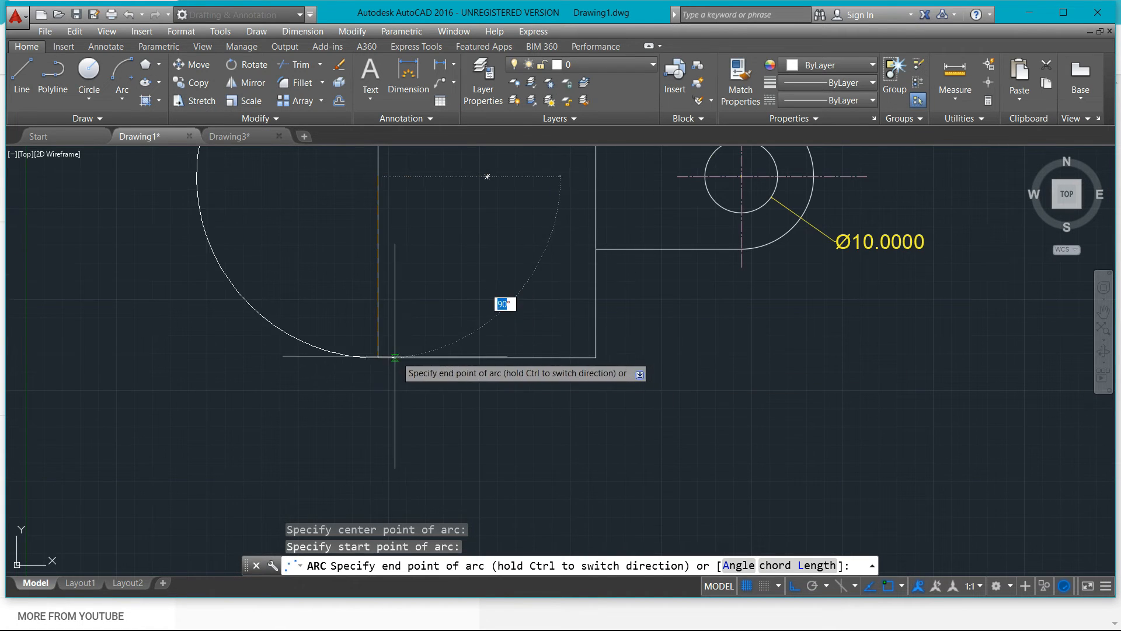
{"action": "left_click", "coordinate": [394, 356]}
{"action": "mouse_move", "coordinate": [260, 175]}
{"action": "middle_mouse_down"}
{"action": "mouse_move", "coordinate": [276, 355]}
{"action": "mouse_move", "coordinate": [298, 342]}
{"action": "middle_mouse_up"}
{"action": "scroll", "coordinate": [277, 355], "scroll_direction": "down", "scroll_amount": 3}
{"action": "scroll", "coordinate": [304, 360], "scroll_direction": "up", "scroll_amount": 1}
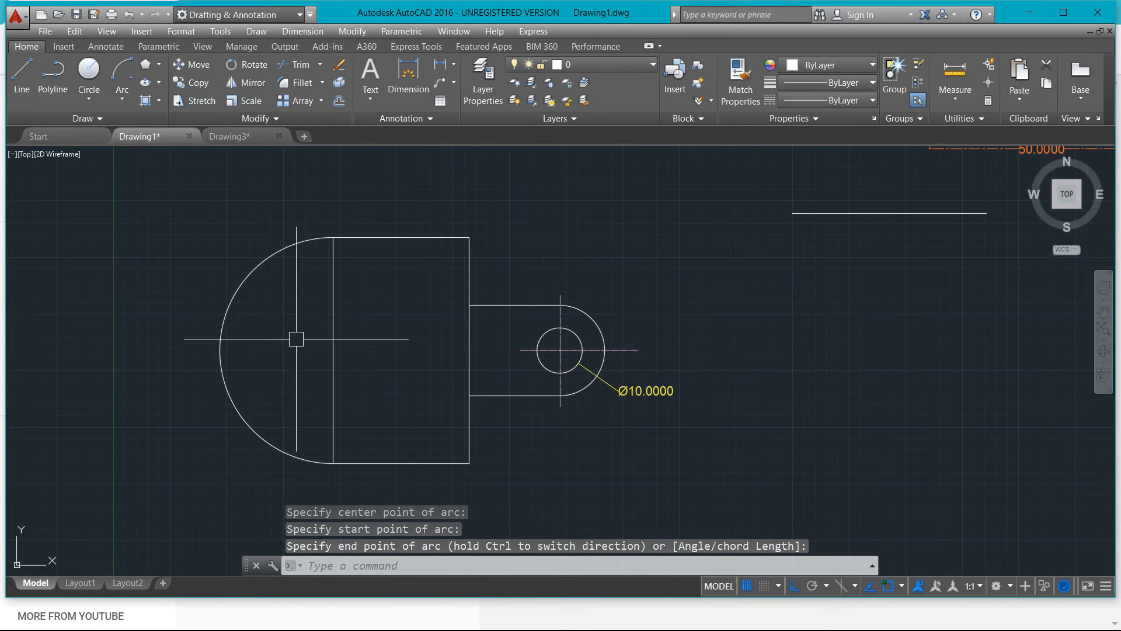
- Draw a Center, Start, Angle arc centred on the block's right side midpoint, starting at its upper-right corner, with a 180° included angle
{"action": "left_click", "coordinate": [130, 103]}
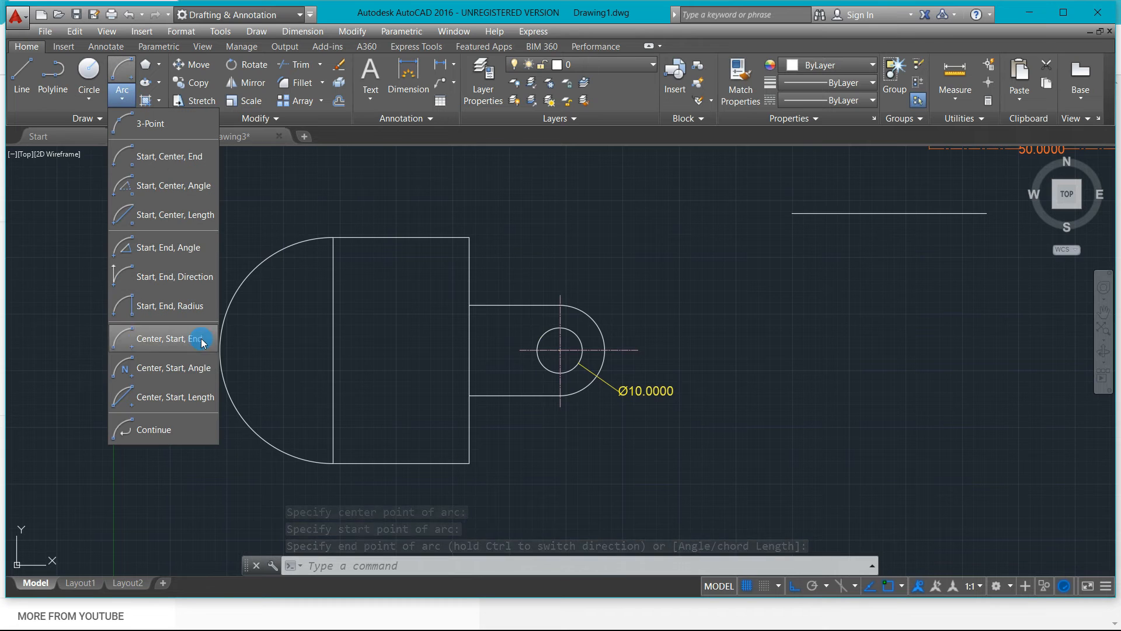
{"action": "left_click", "coordinate": [176, 368]}
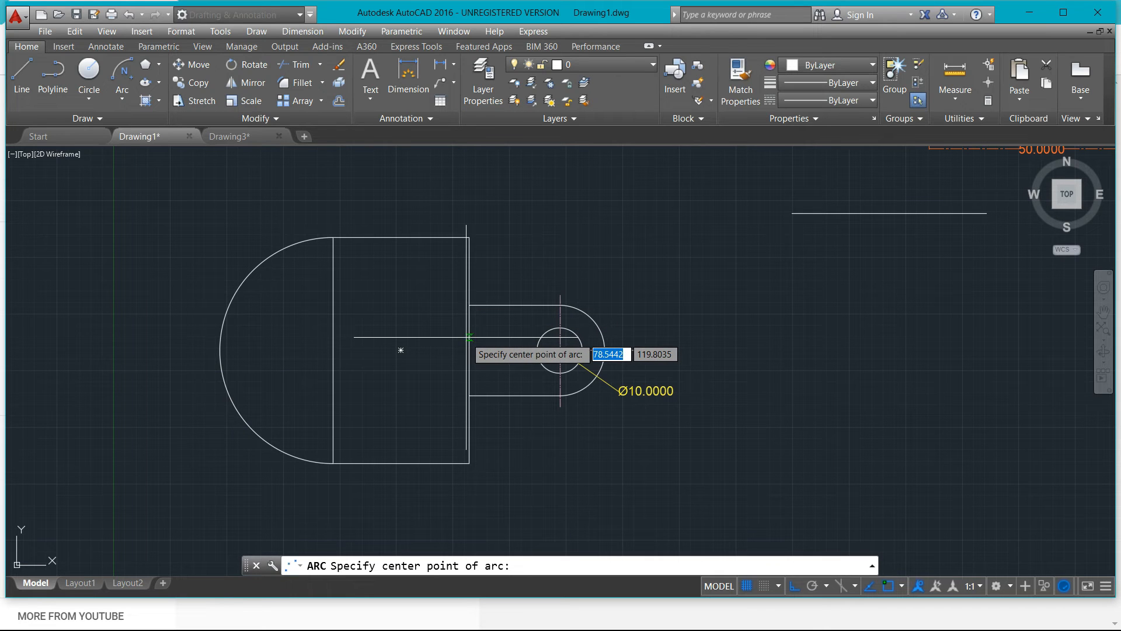
{"action": "left_click", "coordinate": [469, 350]}
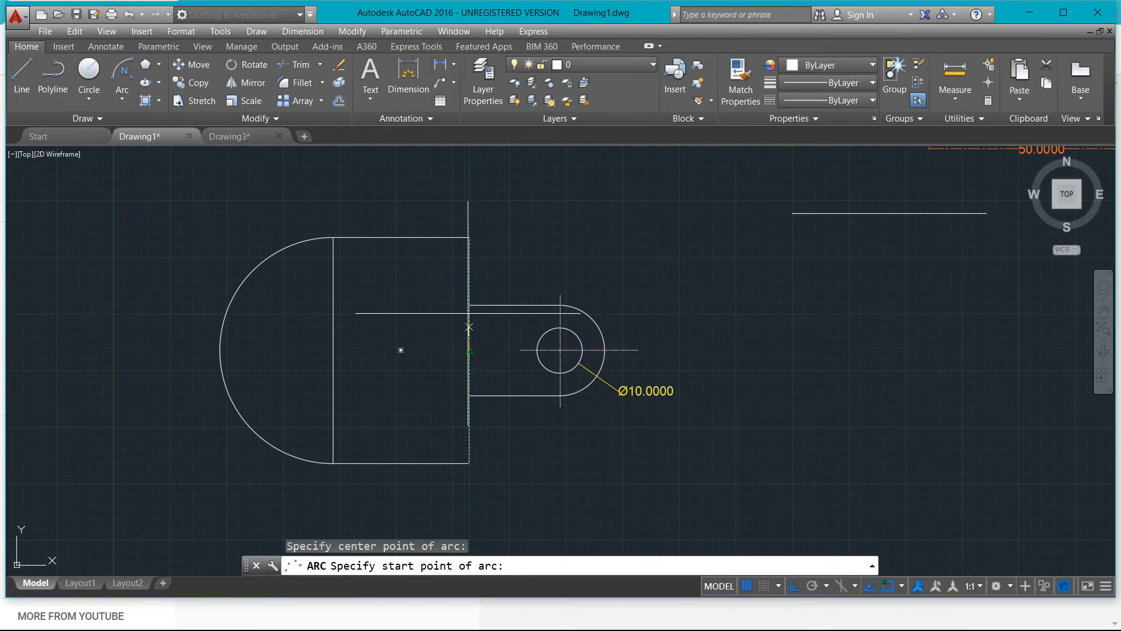
{"action": "left_click", "coordinate": [469, 237]}
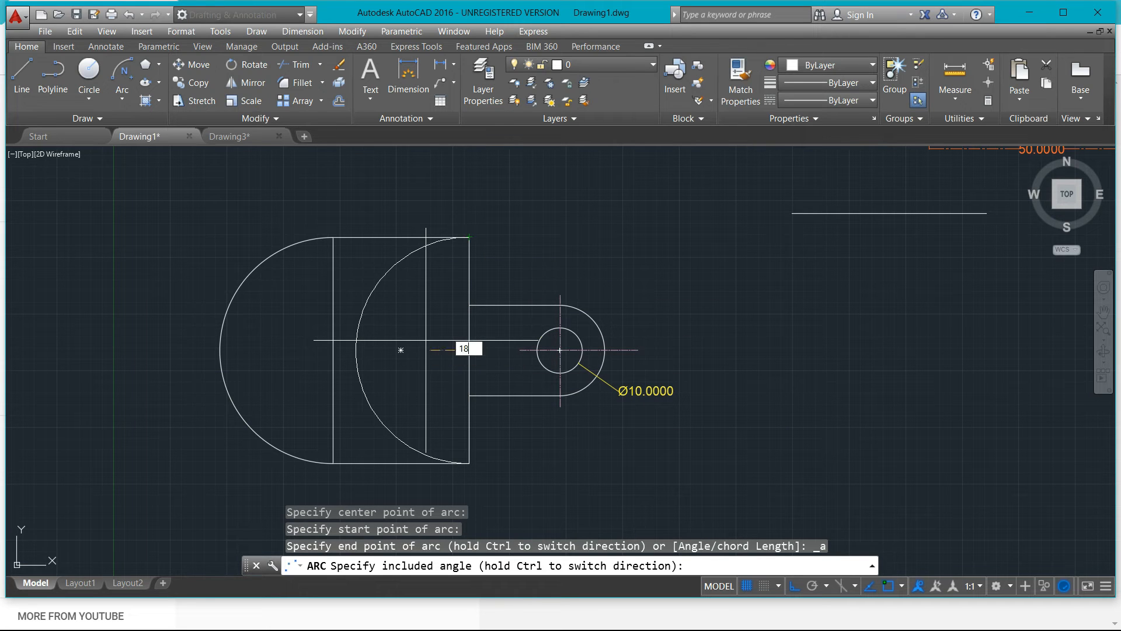
{"action": "key", "text": "Return"}
{"action": "scroll", "coordinate": [409, 347], "scroll_direction": "up", "scroll_amount": 1}
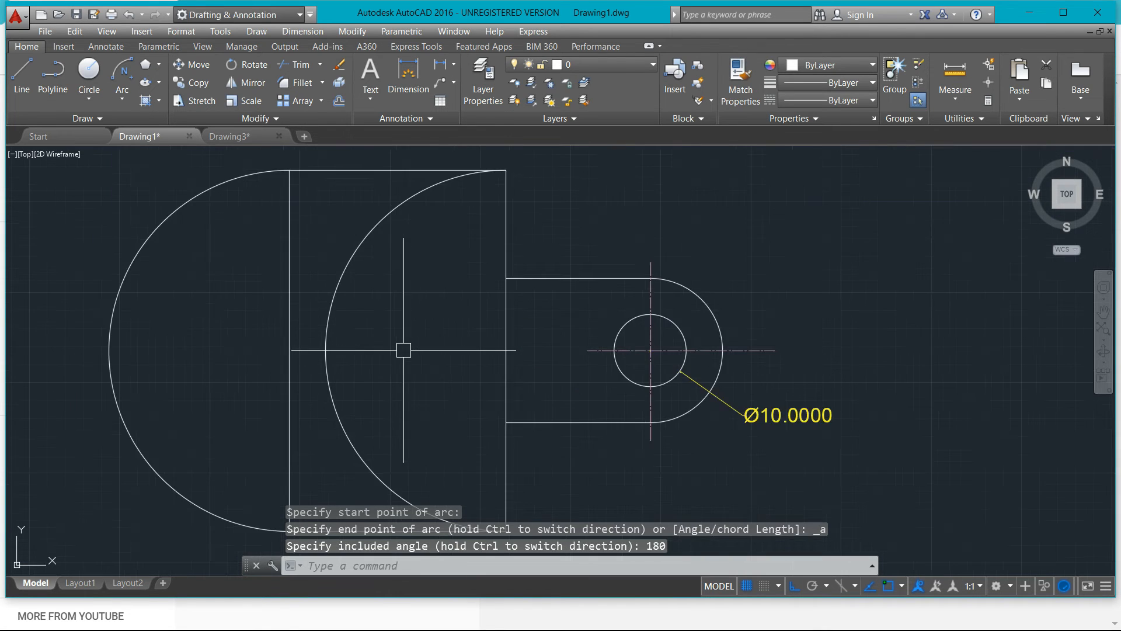
{"action": "scroll", "coordinate": [339, 328], "scroll_direction": "down", "scroll_amount": 1}
- Delete the two semicircular arcs drawn on the block's left and right sides
{"action": "left_click", "coordinate": [341, 299]}
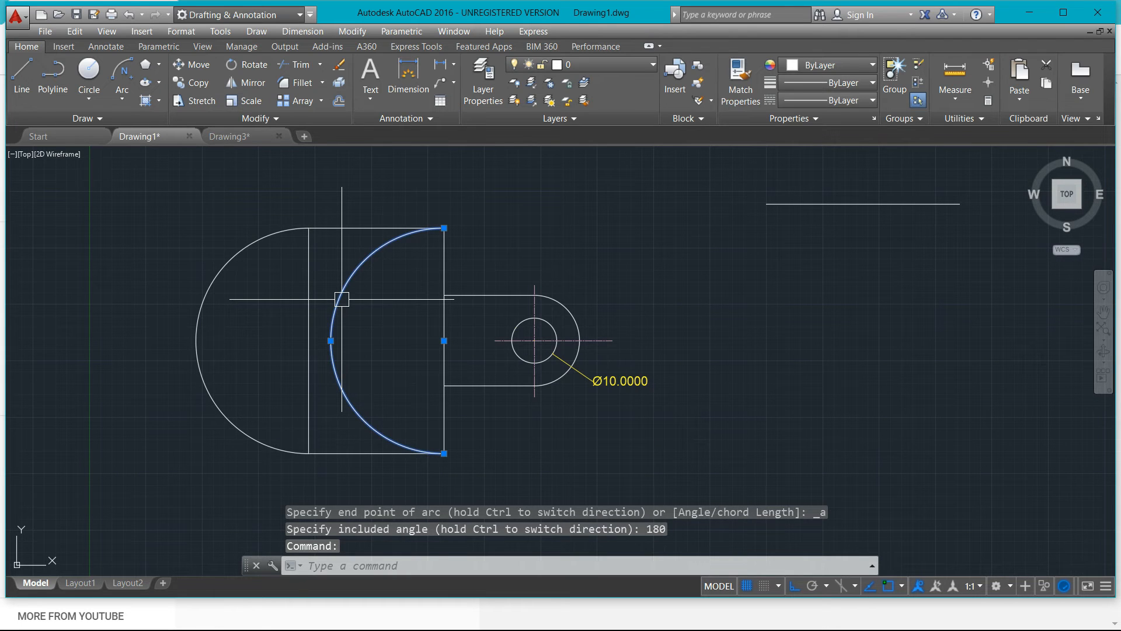
{"action": "key", "text": "Delete"}
{"action": "left_click", "coordinate": [201, 307]}
{"action": "key", "text": "Delete"}
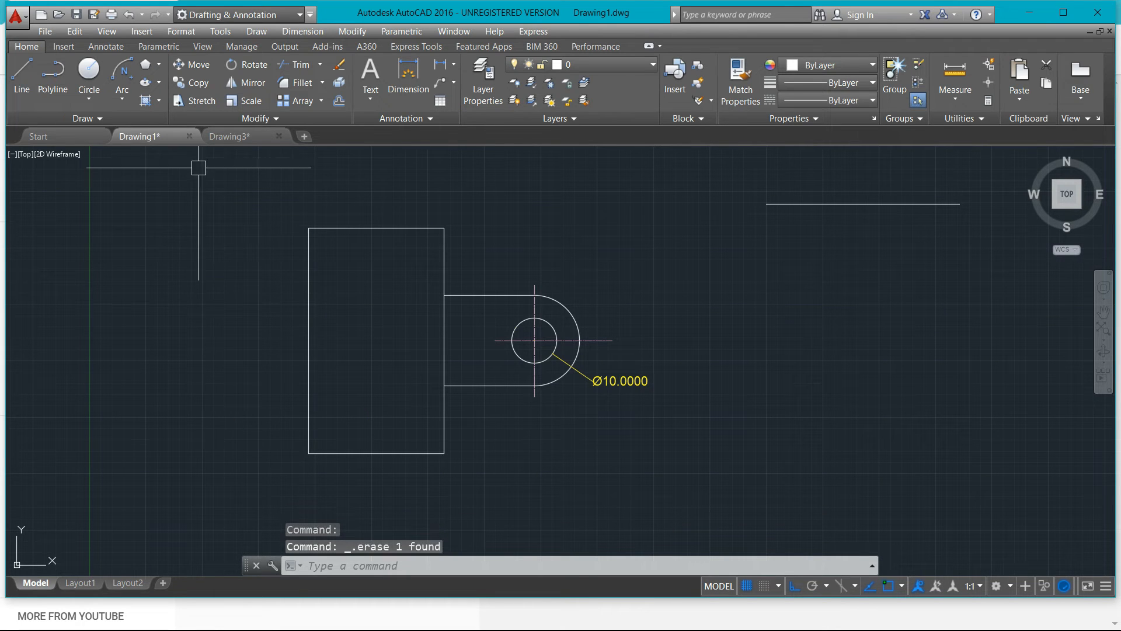
- Draw a Center, Start, Length arc centred on the block's top side midpoint, starting at its upper-left corner, with a freely picked chord length
{"action": "left_click", "coordinate": [123, 111]}
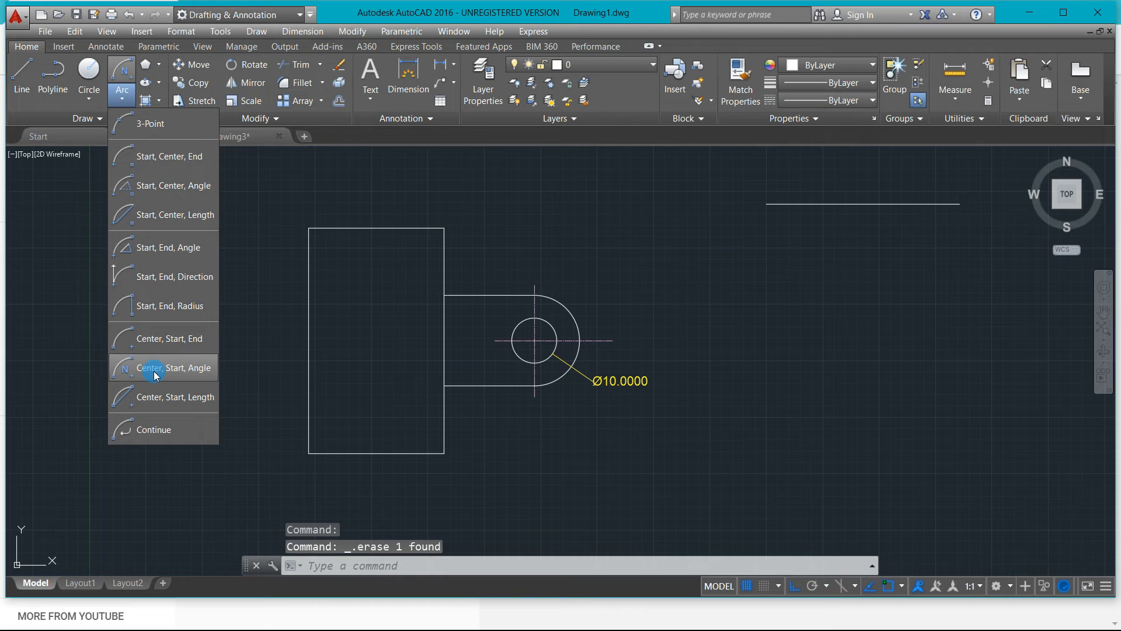
{"action": "left_click", "coordinate": [158, 404]}
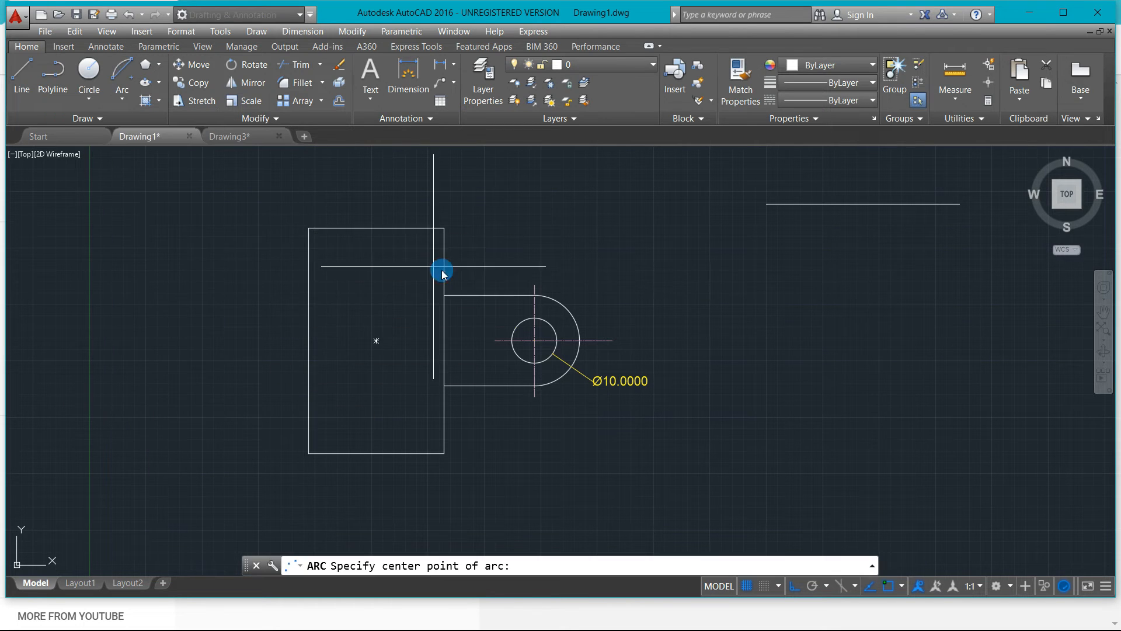
{"action": "left_click", "coordinate": [377, 229]}
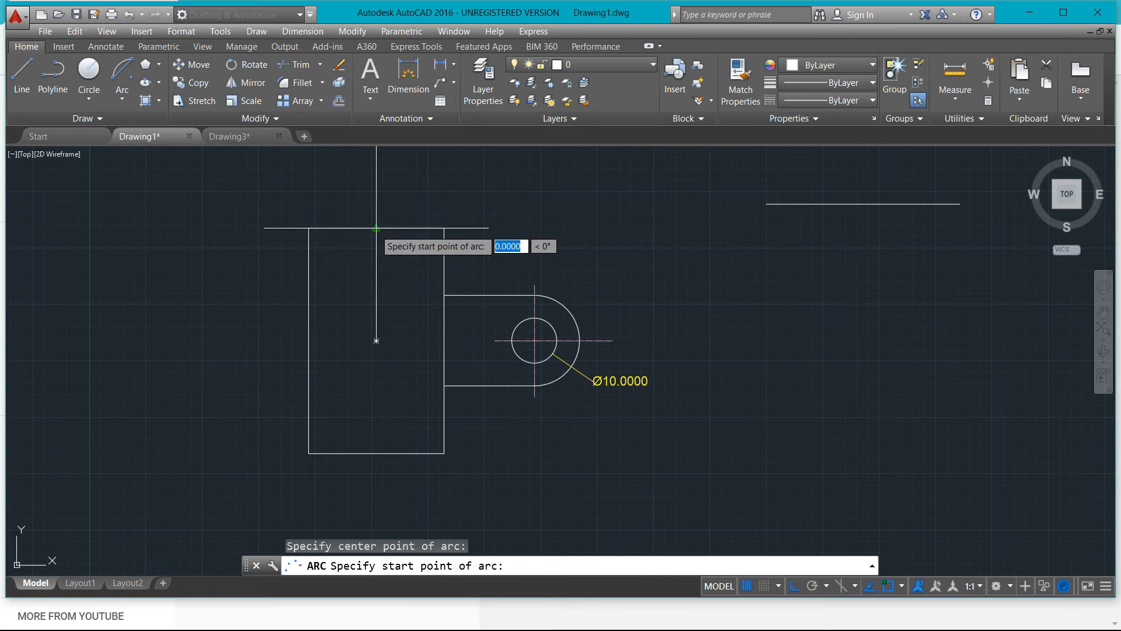
{"action": "left_click", "coordinate": [310, 227]}
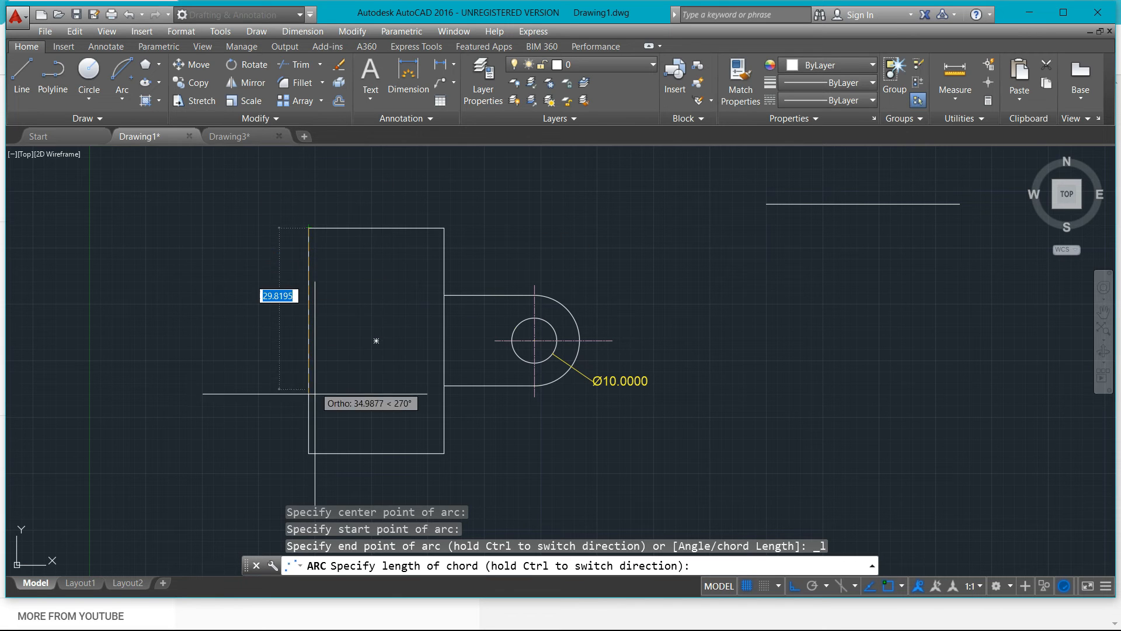
{"action": "left_click", "coordinate": [329, 344]}
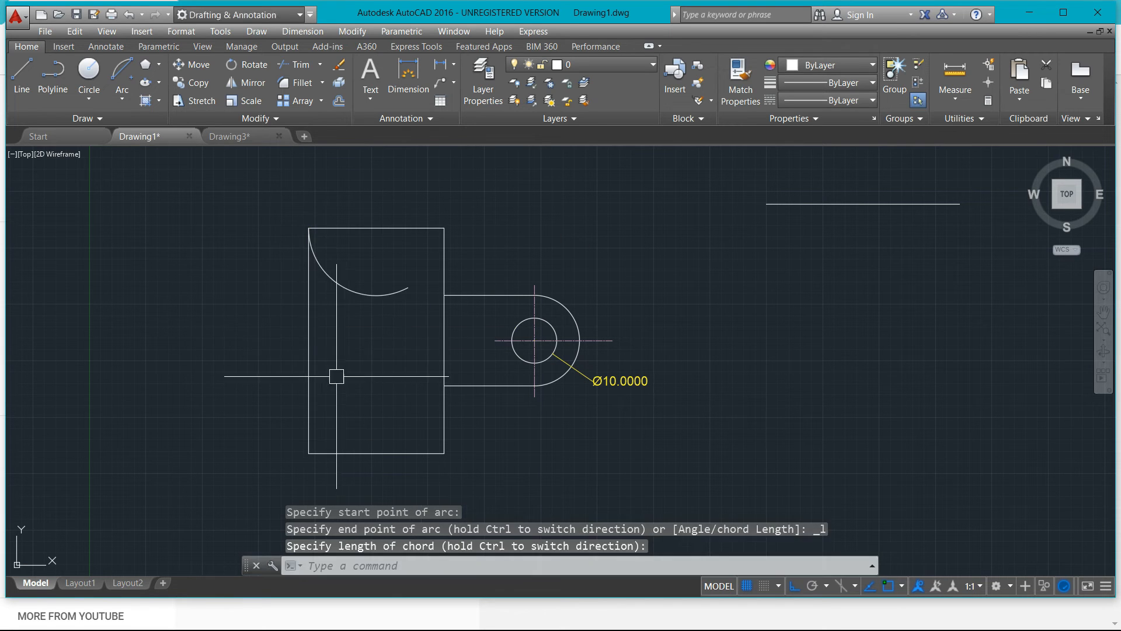
- Delete the arc drawn inside the block of the lugged part
{"action": "scroll", "coordinate": [337, 376], "scroll_direction": "up", "scroll_amount": 4}
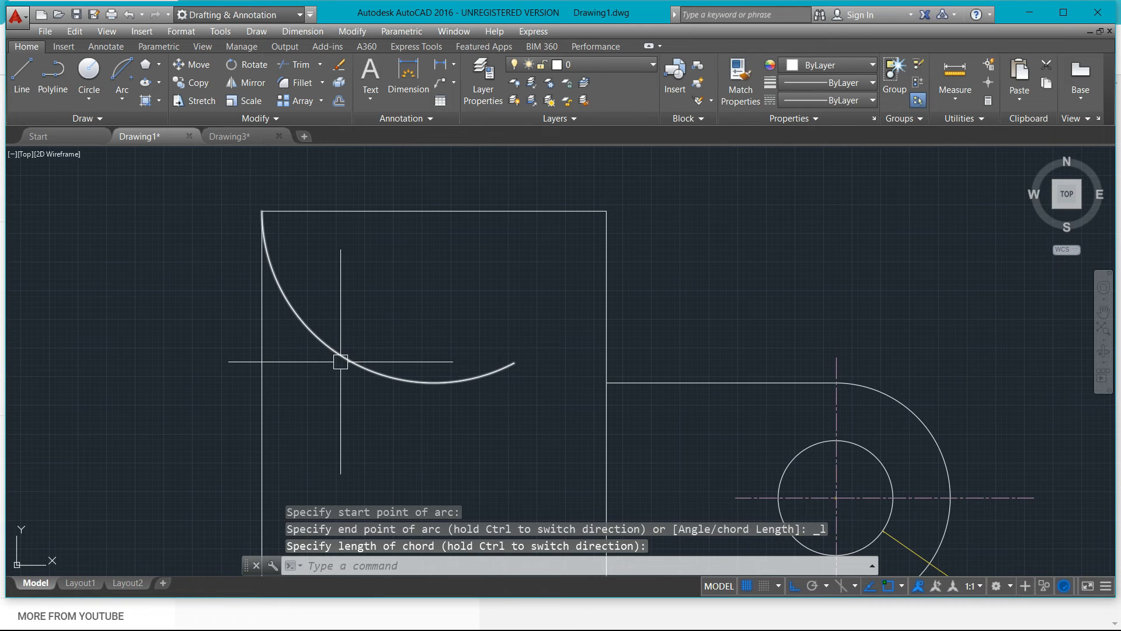
{"action": "left_click", "coordinate": [340, 362]}
{"action": "key", "text": "Delete"}
{"action": "scroll", "coordinate": [341, 361], "scroll_direction": "down", "scroll_amount": 6}
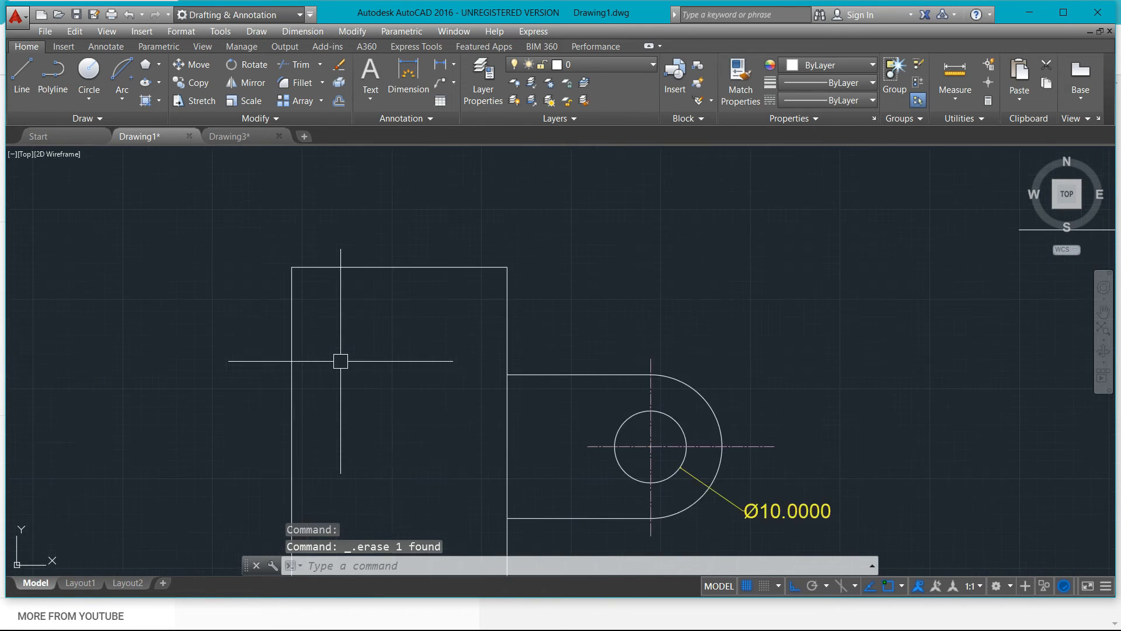
{"action": "left_click", "coordinate": [129, 102]}
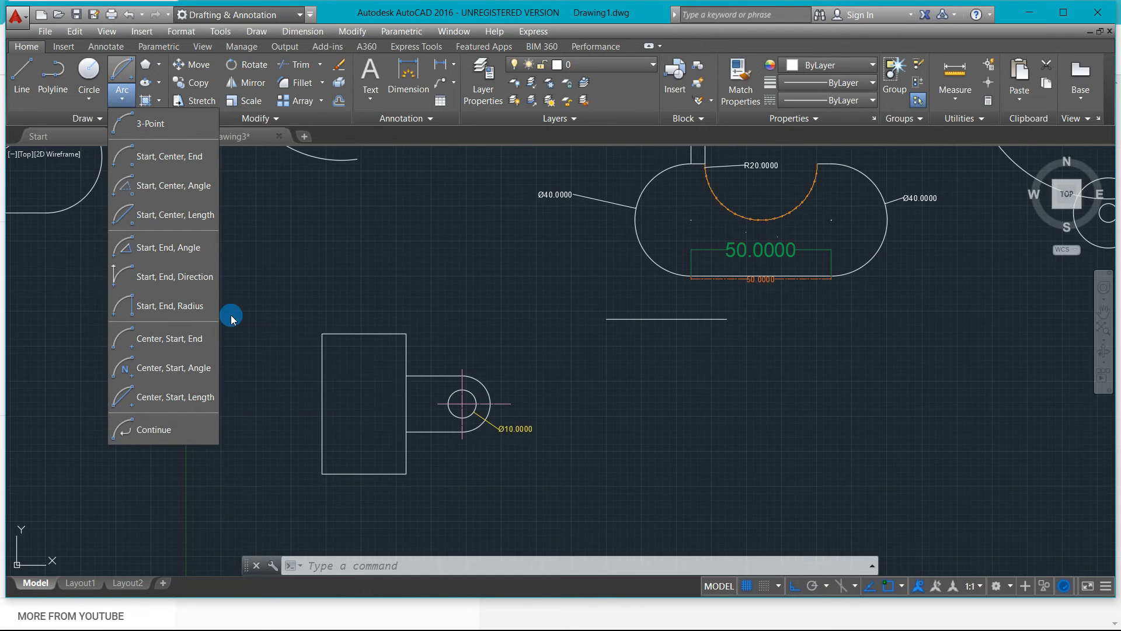
{"action": "scroll", "coordinate": [232, 319], "scroll_direction": "down", "scroll_amount": 4}
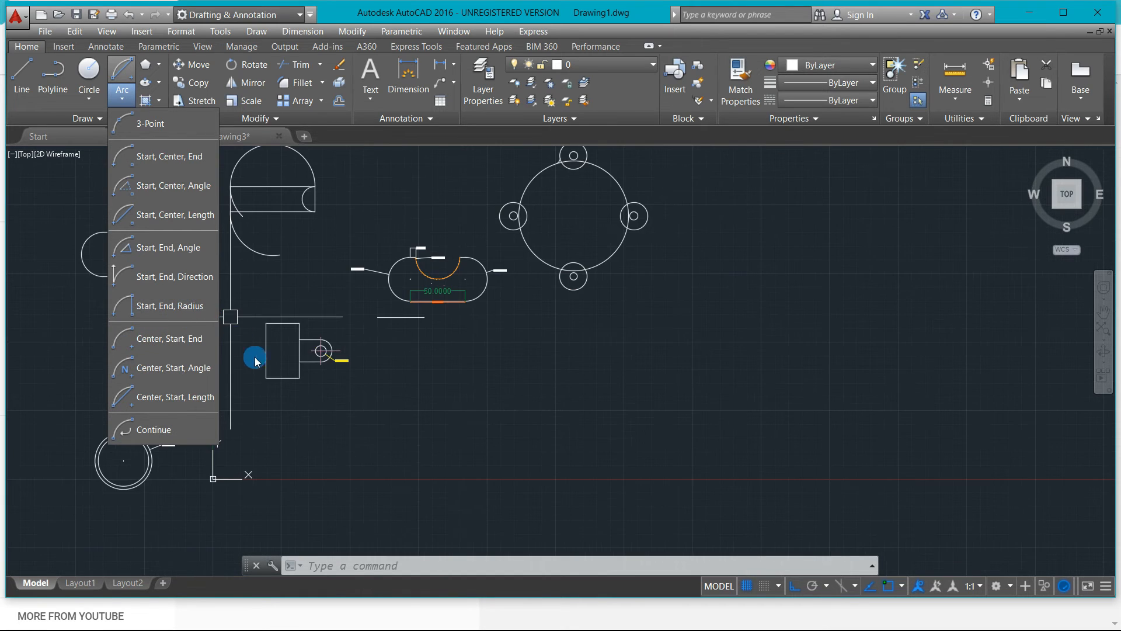
{"action": "left_click", "coordinate": [117, 104]}
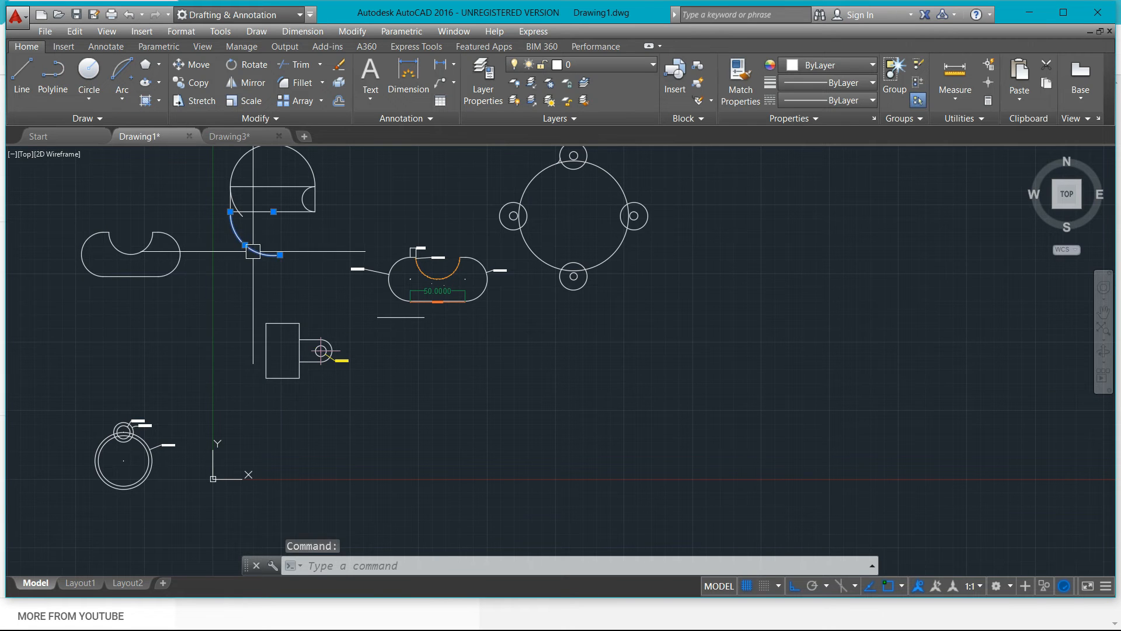
- Delete the large arcs below and above the practice rectangle, plus the objects crossed by a selection window over its right half
{"action": "middle_click_drag", "start_coordinate": [253, 251], "coordinate": [257, 345]}
{"action": "left_click", "coordinate": [246, 300]}
{"action": "key", "text": "Delete"}
{"action": "left_click", "coordinate": [257, 243]}
{"action": "key", "text": "Delete"}
{"action": "left_click", "coordinate": [364, 242]}
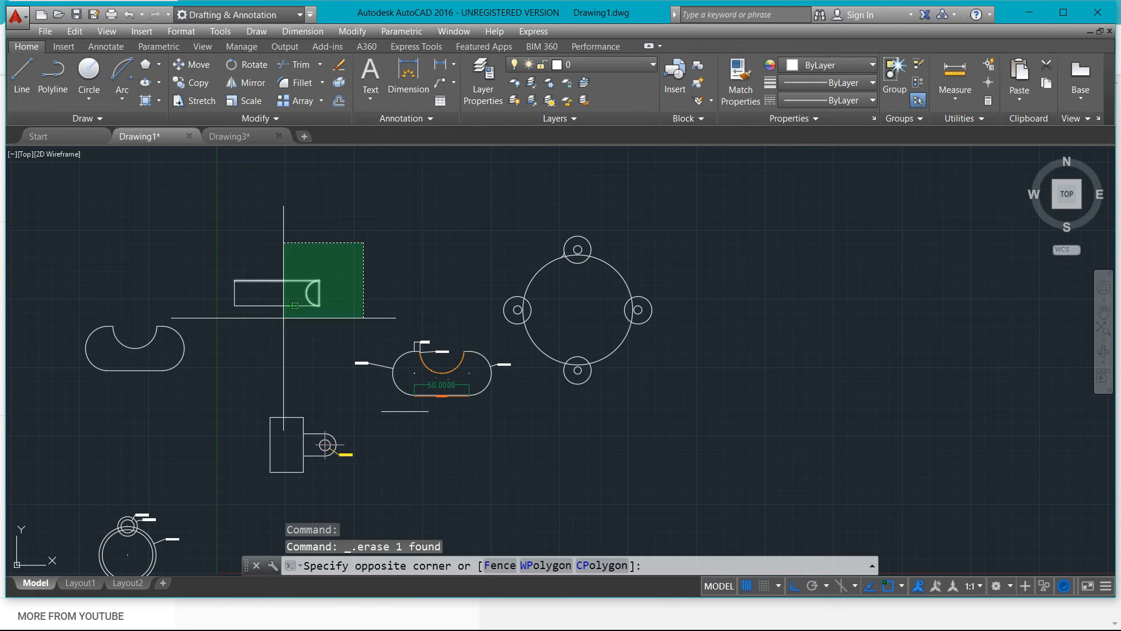
{"action": "left_click", "coordinate": [284, 318]}
{"action": "key", "text": "Delete"}
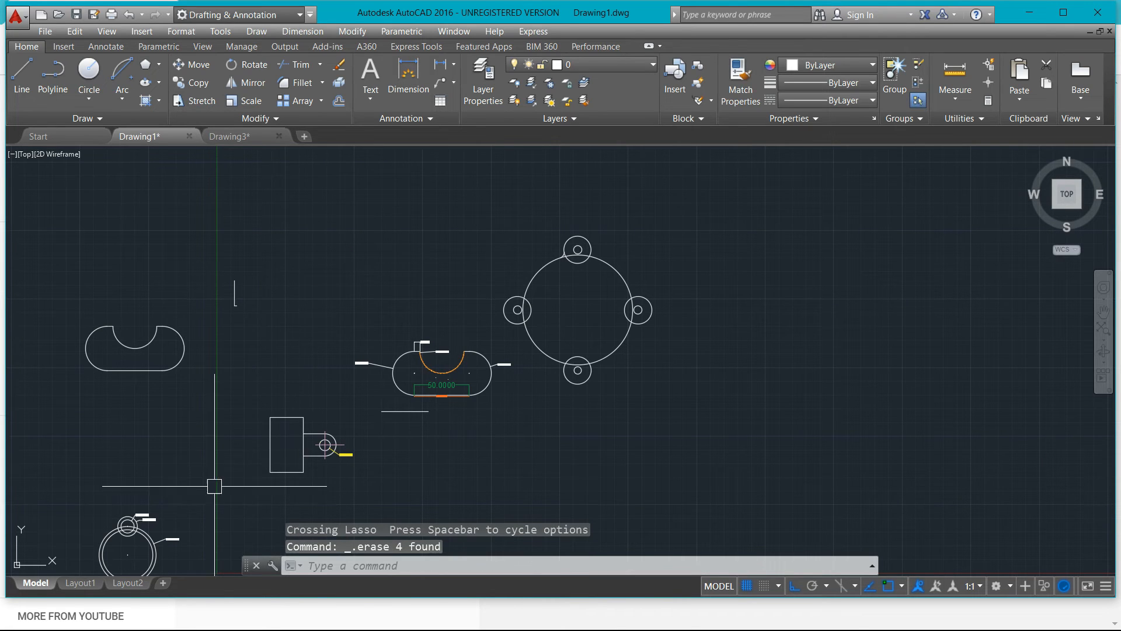
{"action": "middle_click_drag", "start_coordinate": [214, 486], "coordinate": [474, 414]}
{"action": "scroll", "coordinate": [508, 313], "scroll_direction": "up", "scroll_amount": 8}
{"action": "scroll", "coordinate": [528, 317], "scroll_direction": "down", "scroll_amount": 4}
{"action": "scroll", "coordinate": [506, 346], "scroll_direction": "up", "scroll_amount": 2}
{"action": "scroll", "coordinate": [506, 347], "scroll_direction": "down", "scroll_amount": 2}
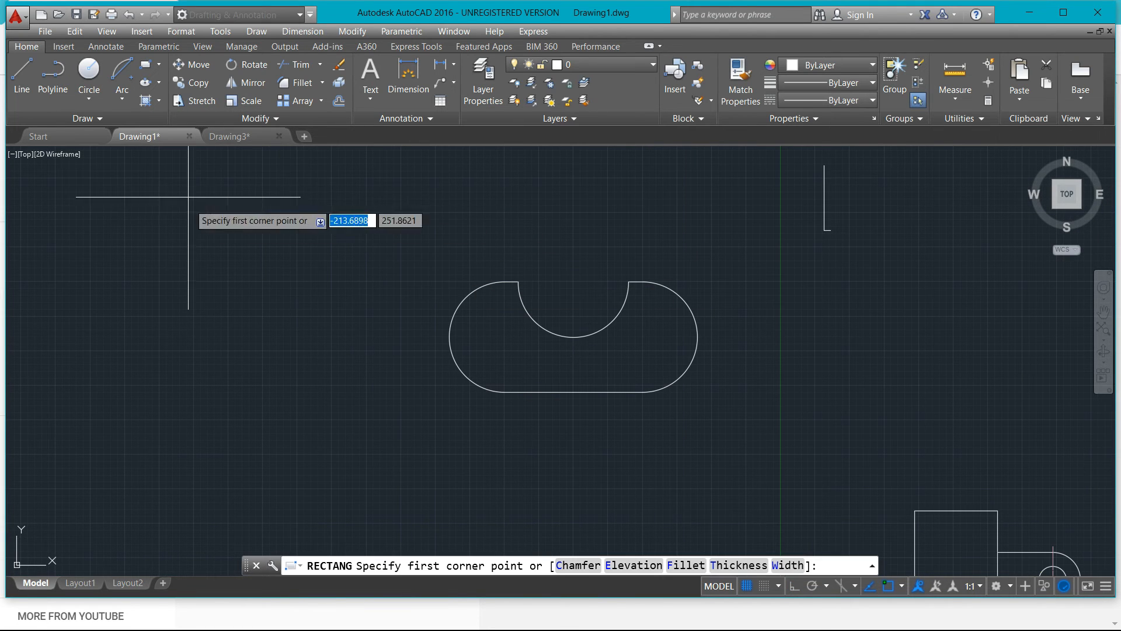
{"action": "left_click", "coordinate": [160, 100]}
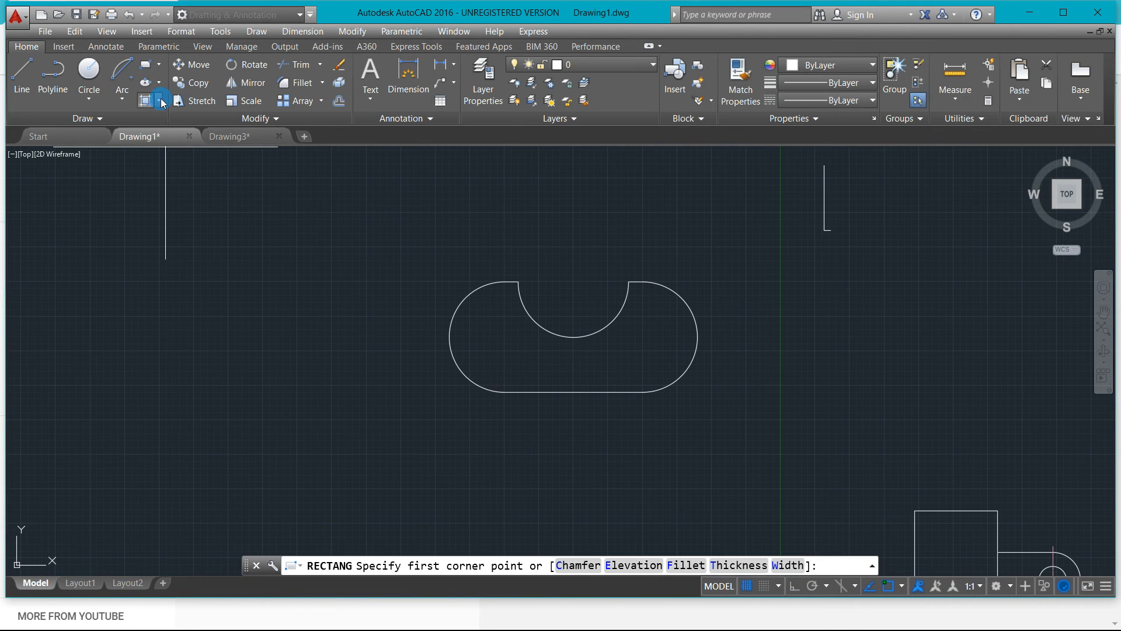
{"action": "left_click", "coordinate": [165, 89]}
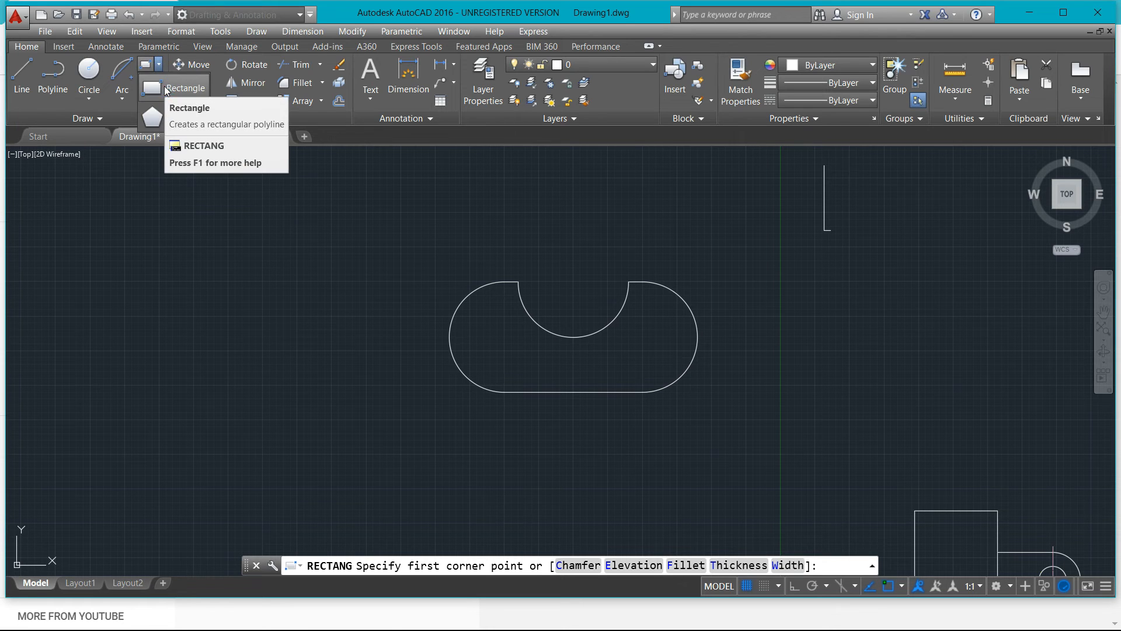
{"action": "left_click", "coordinate": [165, 88]}
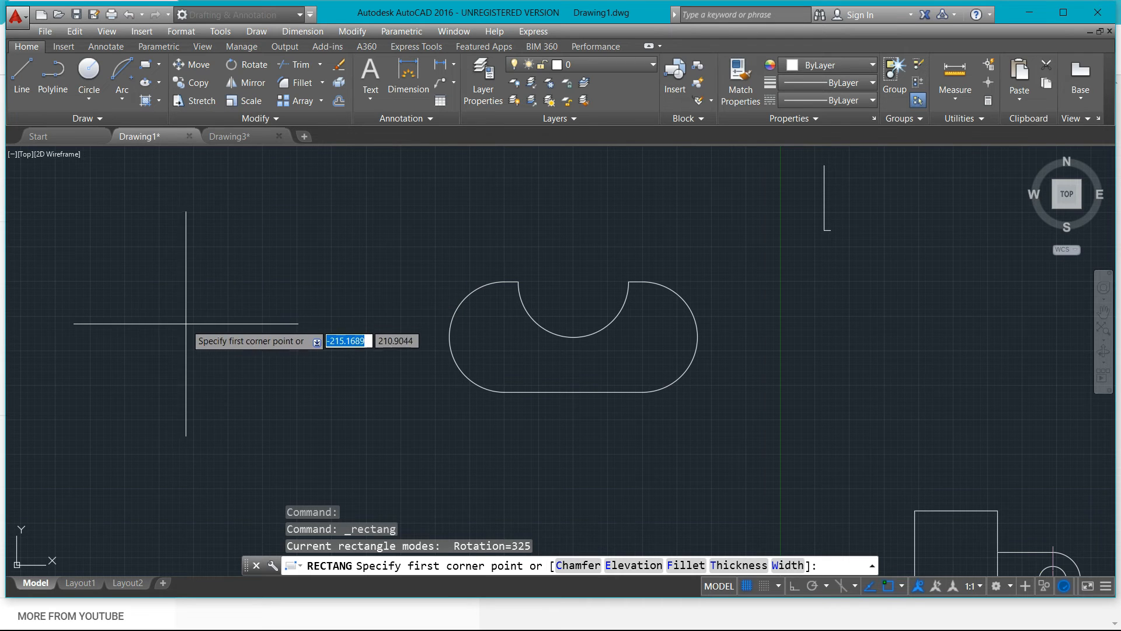
{"action": "scroll", "coordinate": [201, 335], "scroll_direction": "down", "scroll_amount": 2}
{"action": "scroll", "coordinate": [218, 330], "scroll_direction": "up", "scroll_amount": 2}
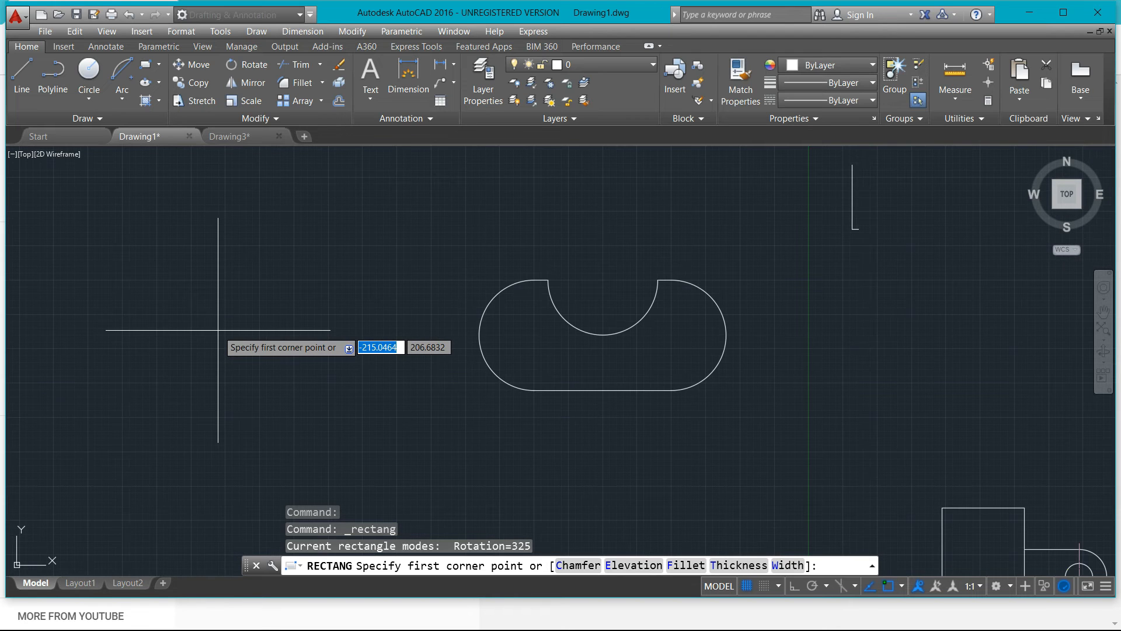
{"action": "left_click", "coordinate": [129, 280]}
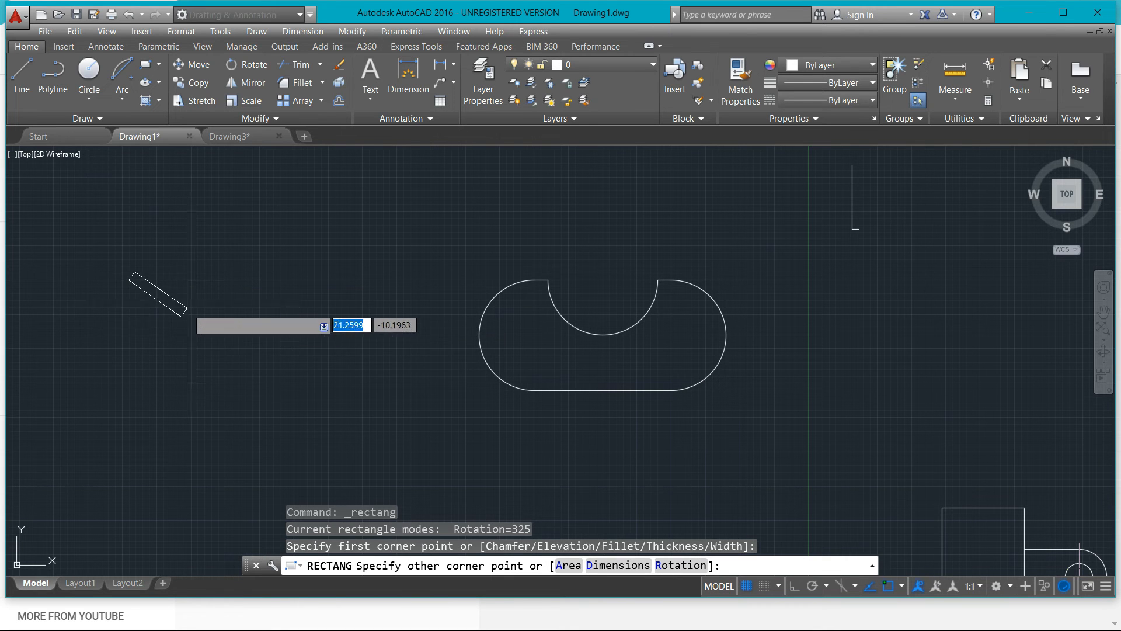
{"action": "left_click", "coordinate": [666, 565]}
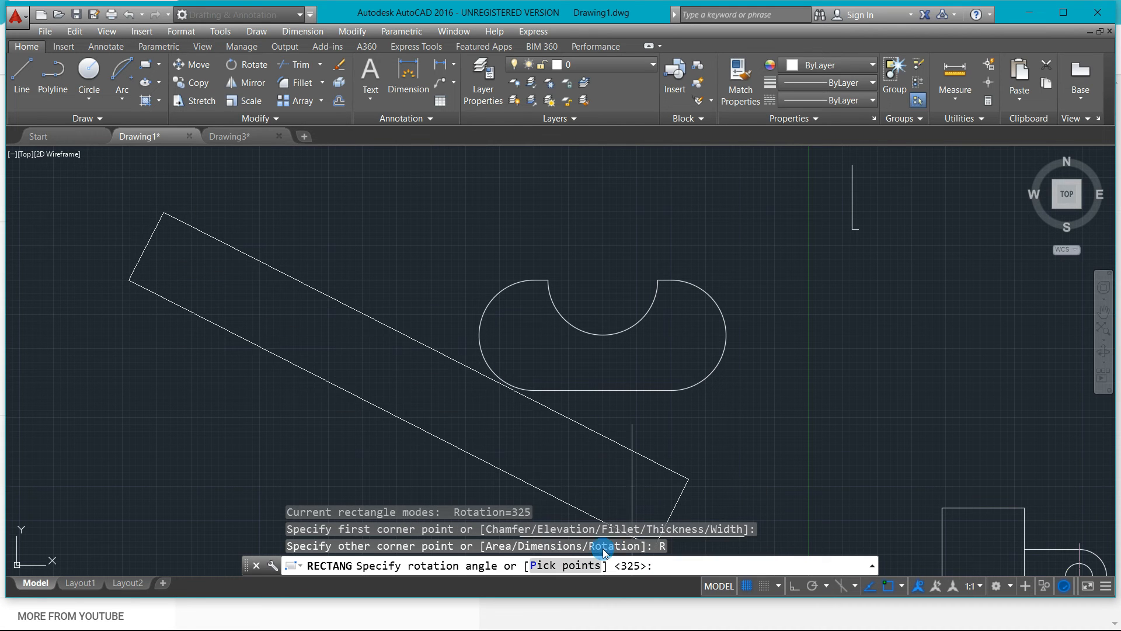
{"action": "key", "text": "Escape"}
- Draw a rectangle beside the undimensioned slotted part using the Area option, with an area of 100 and a length of 30
{"action": "key", "text": "Return"}
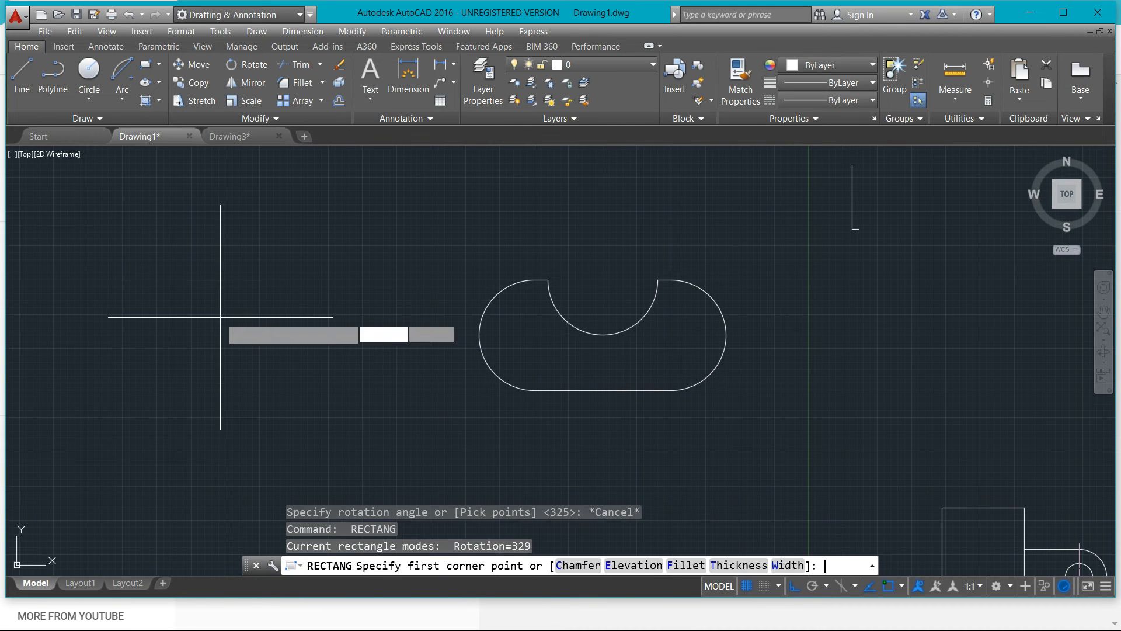
{"action": "left_click", "coordinate": [157, 278]}
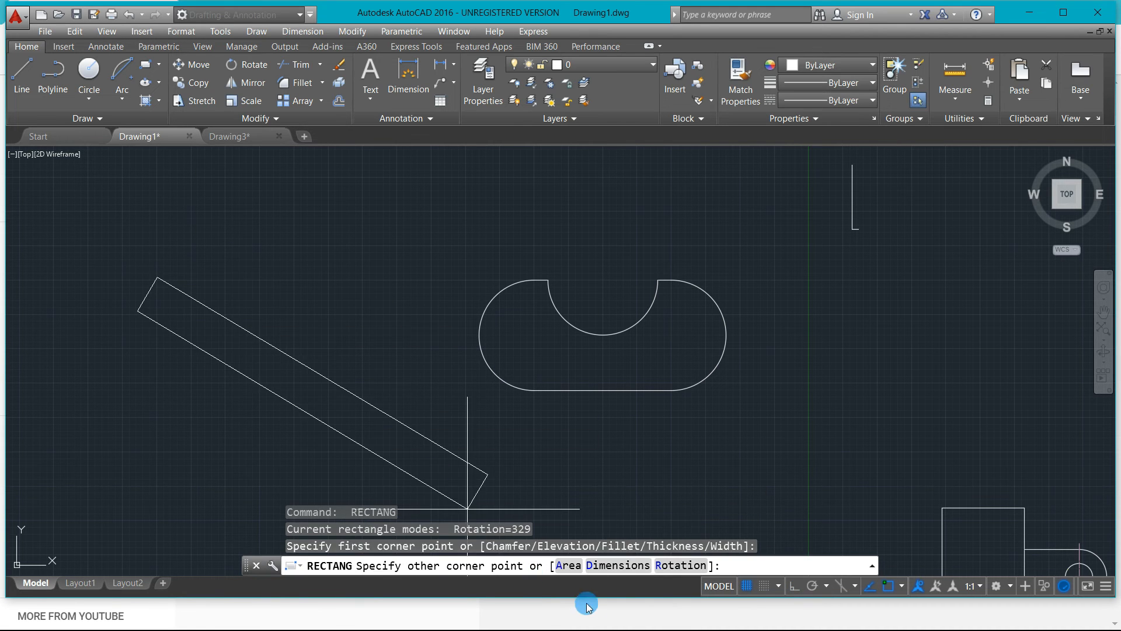
{"action": "left_click", "coordinate": [569, 566]}
{"action": "middle_click_drag", "start_coordinate": [177, 323], "coordinate": [358, 315]}
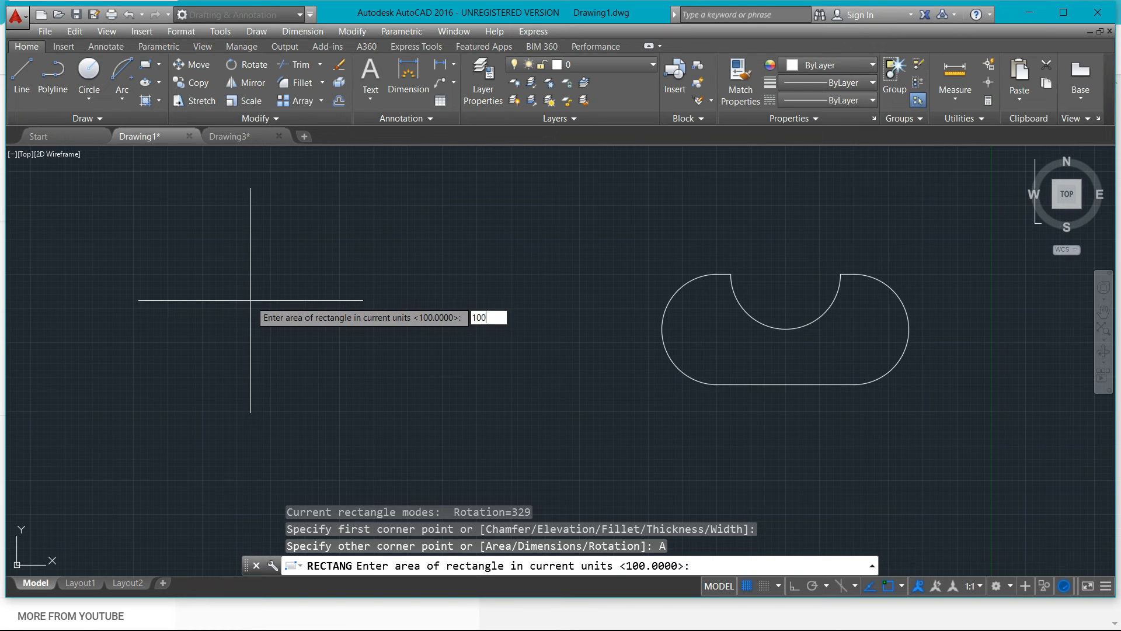
{"action": "key", "text": "Return"}
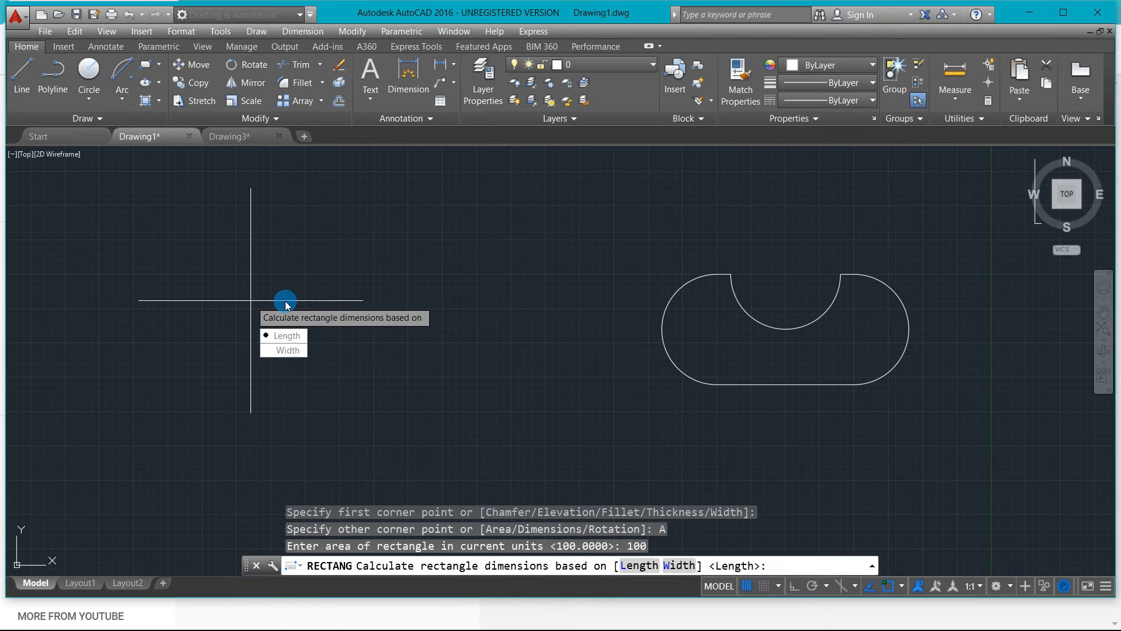
{"action": "left_click", "coordinate": [290, 337]}
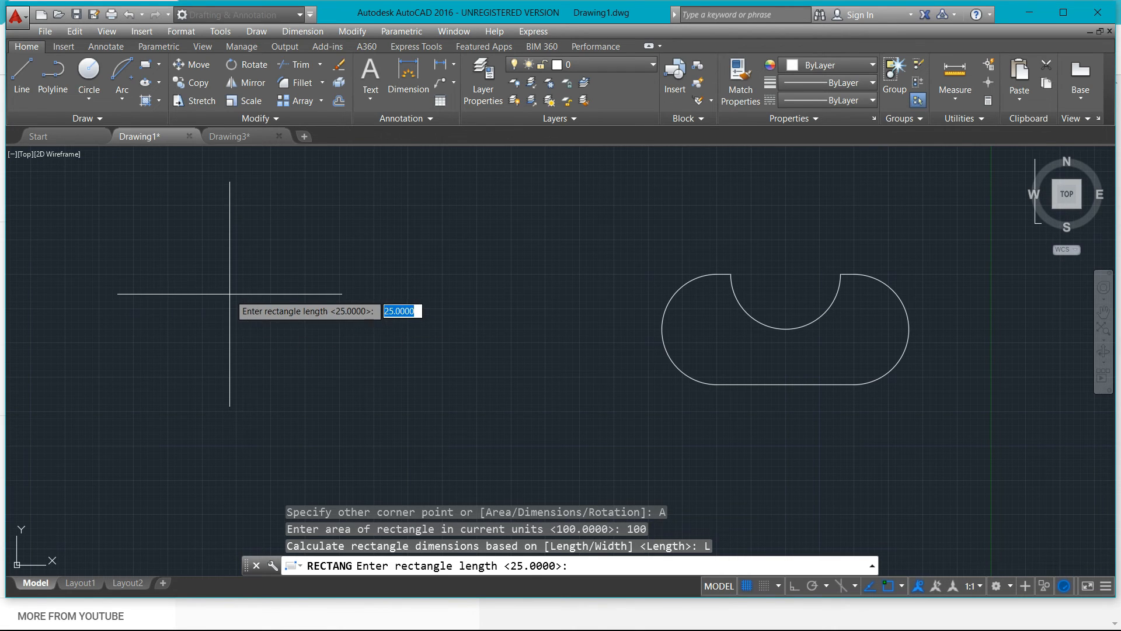
{"action": "key", "text": "Return"}
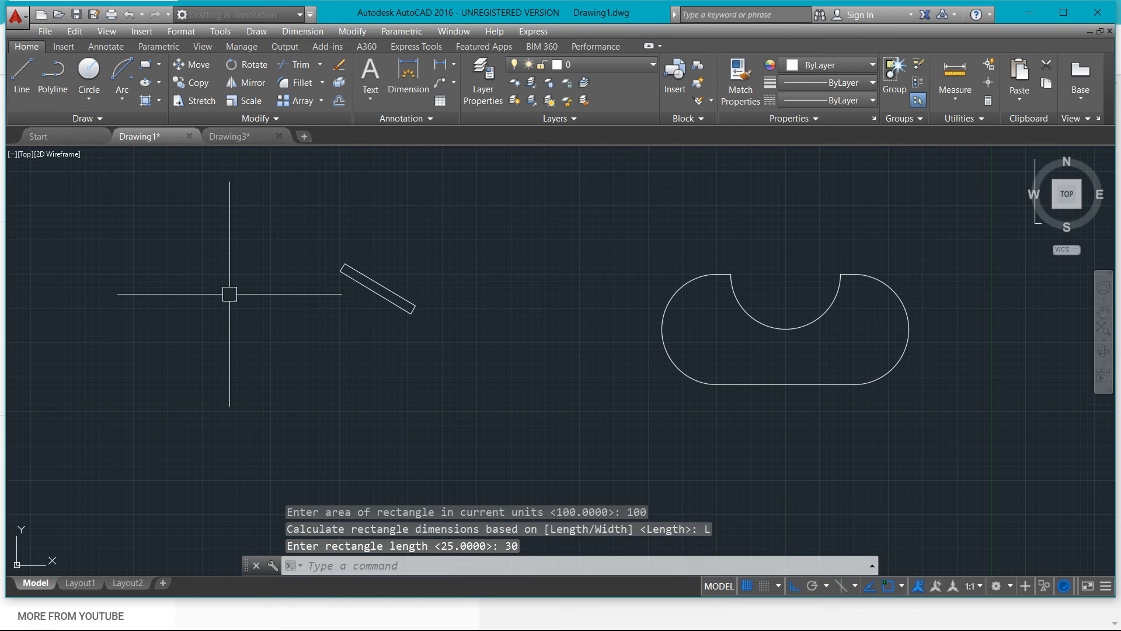
- Try to dimension the short upper end of the rotated rectangle
{"action": "scroll", "coordinate": [377, 292], "scroll_direction": "up", "scroll_amount": 5}
{"action": "middle_click_drag", "start_coordinate": [385, 270], "coordinate": [368, 412]}
{"action": "scroll", "coordinate": [274, 356], "scroll_direction": "up", "scroll_amount": 2}
{"action": "scroll", "coordinate": [237, 305], "scroll_direction": "down", "scroll_amount": 2}
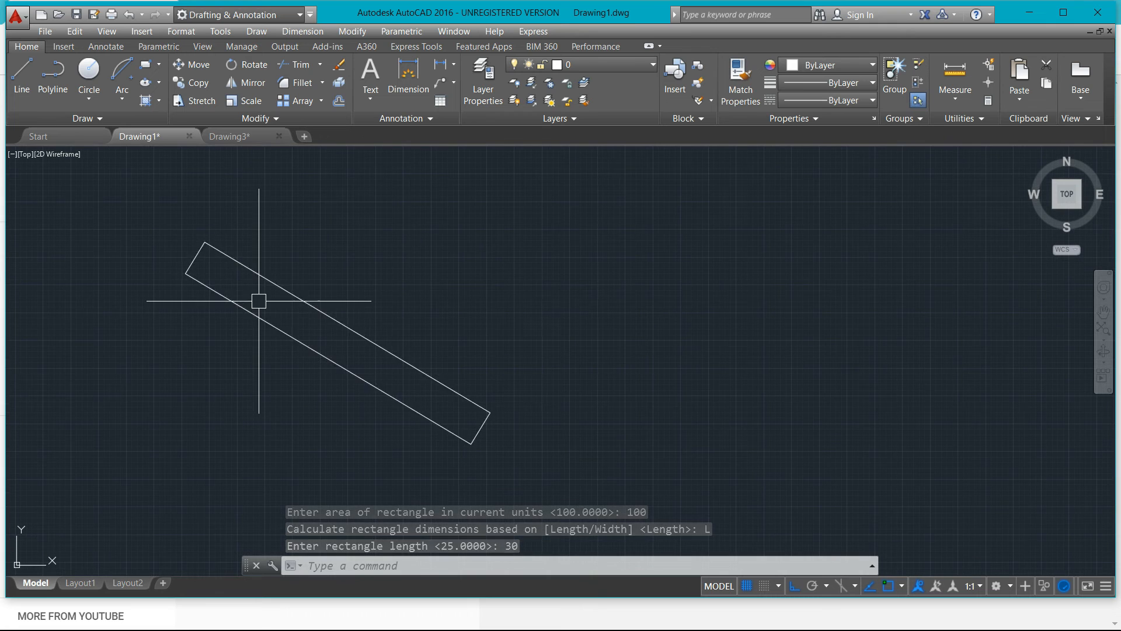
{"action": "scroll", "coordinate": [205, 255], "scroll_direction": "up", "scroll_amount": 3}
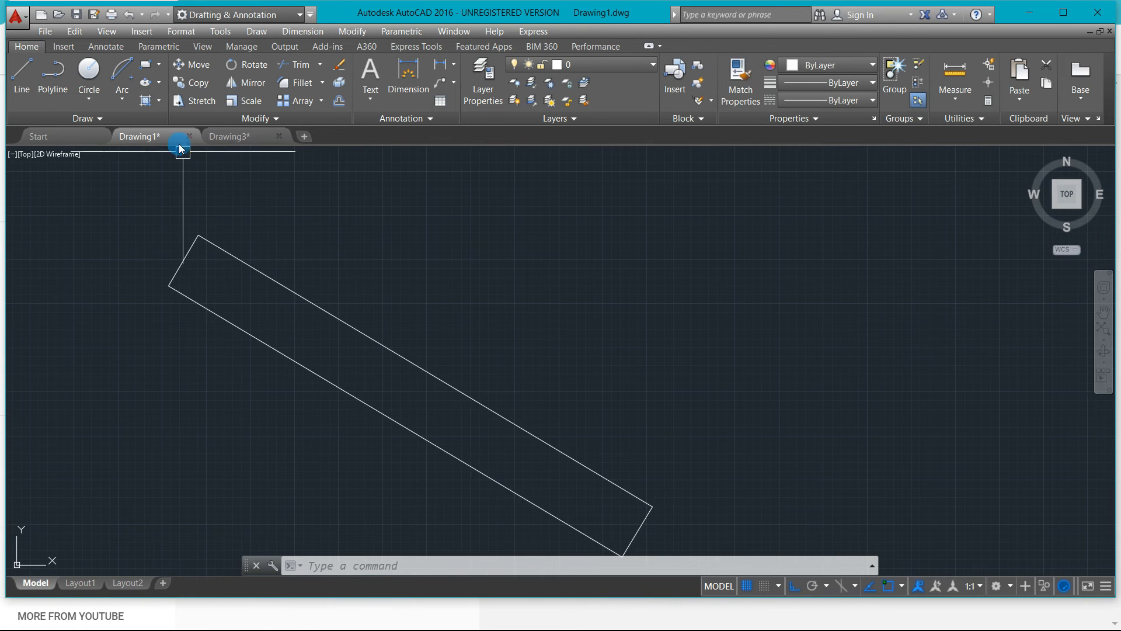
{"action": "left_click", "coordinate": [406, 93]}
{"action": "key", "text": "Return"}
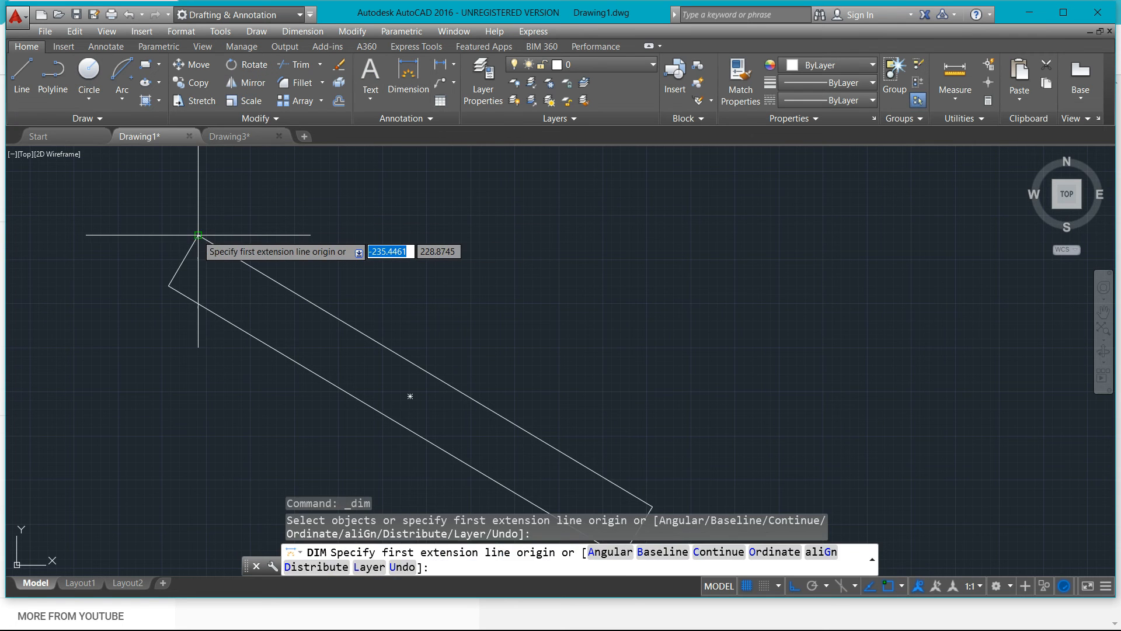
{"action": "left_click", "coordinate": [199, 237]}
{"action": "left_click", "coordinate": [173, 280]}
{"action": "scroll", "coordinate": [125, 306], "scroll_direction": "down", "scroll_amount": 3}
{"action": "middle_click_drag", "start_coordinate": [125, 306], "coordinate": [444, 304]}
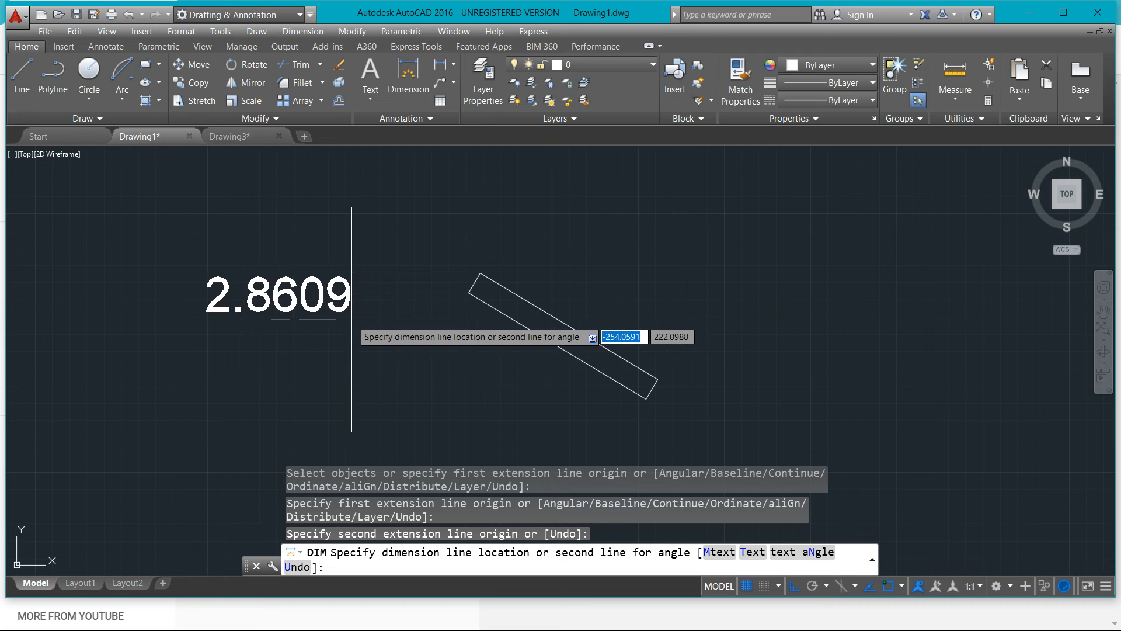
{"action": "key", "text": "Escape"}
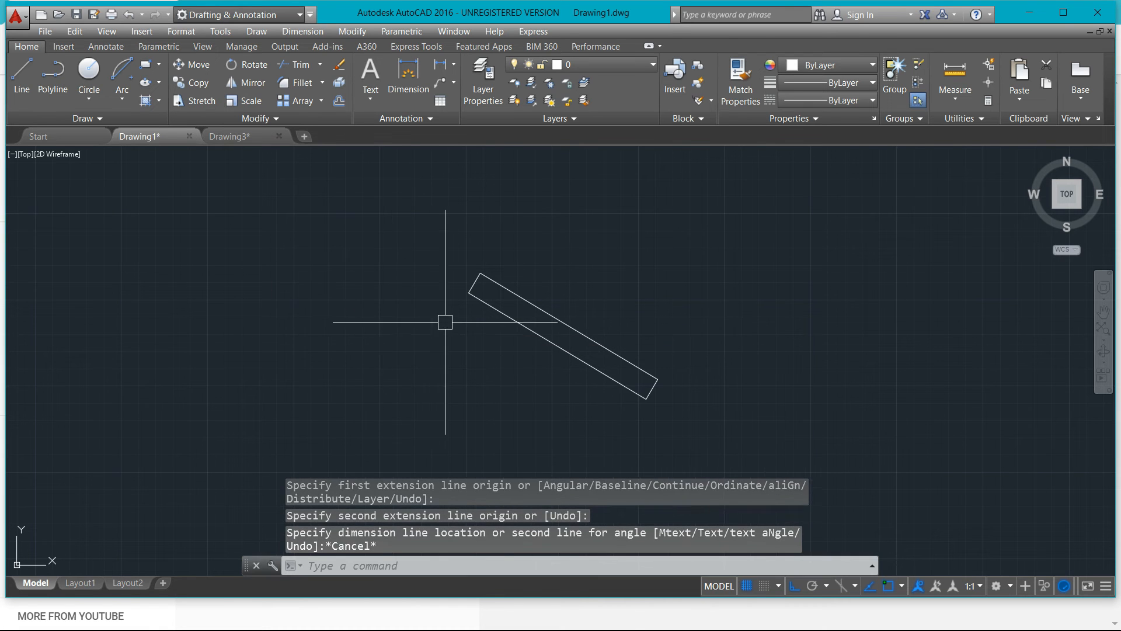
- Draw a rectangle beside the rotated one using the Area option, with an area of 100 and a length of 20
{"action": "scroll", "coordinate": [456, 316], "scroll_direction": "down", "scroll_amount": 2}
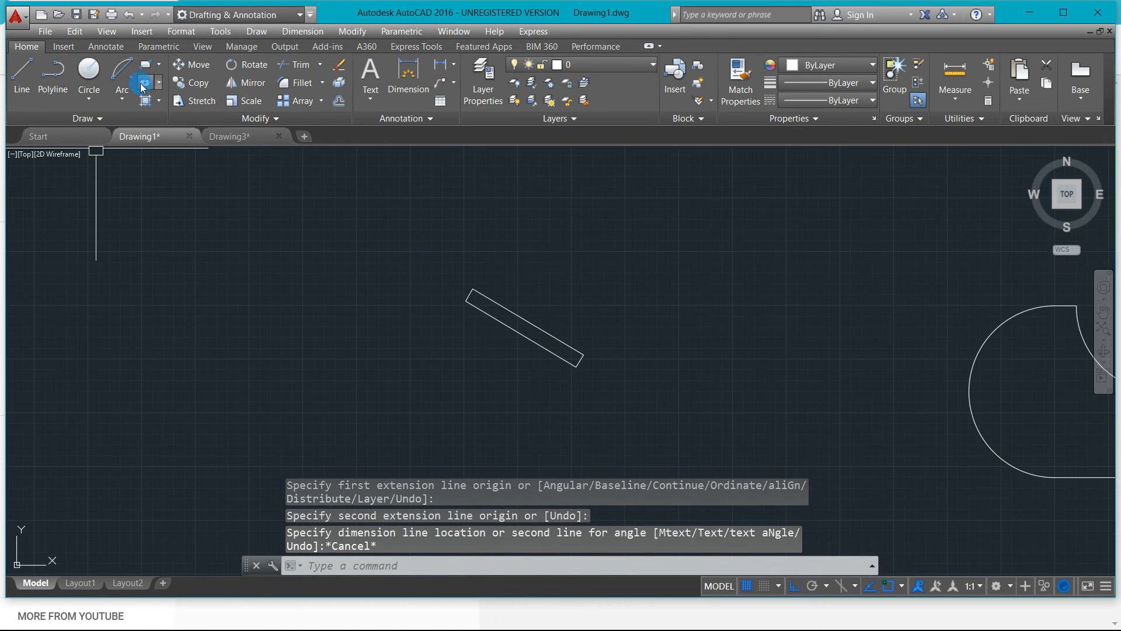
{"action": "left_click", "coordinate": [146, 66]}
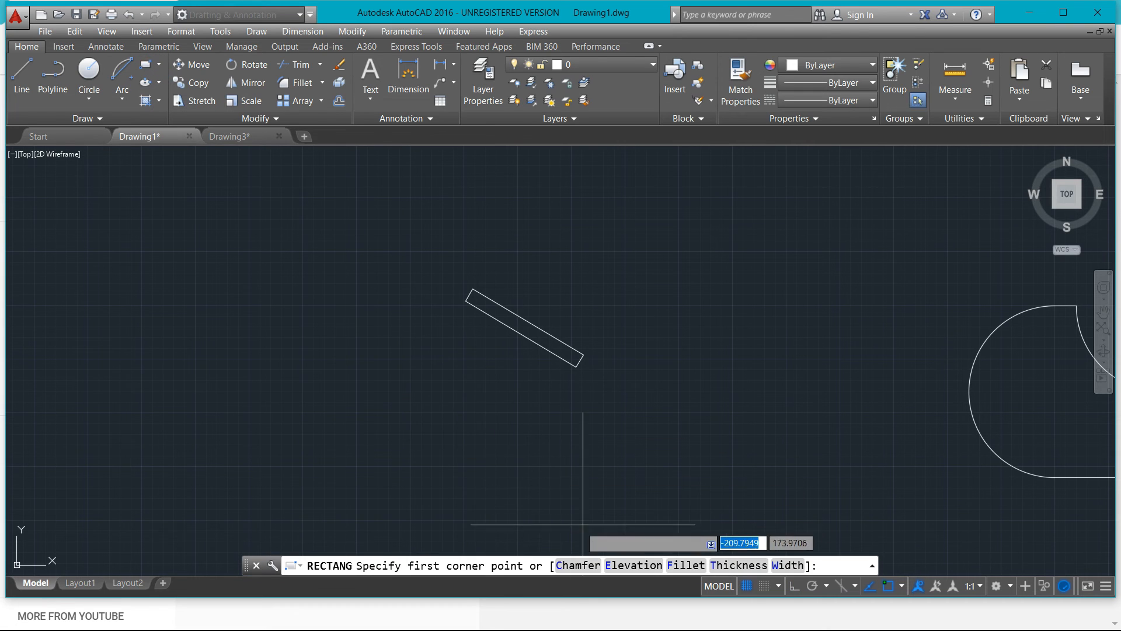
{"action": "left_click", "coordinate": [217, 295]}
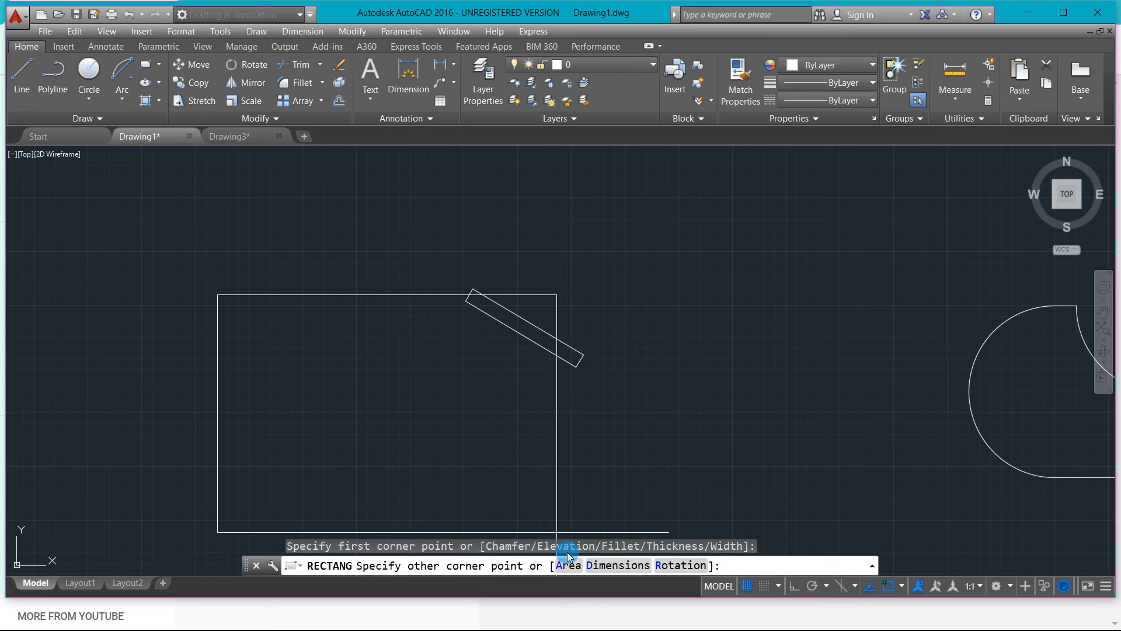
{"action": "left_click", "coordinate": [566, 570]}
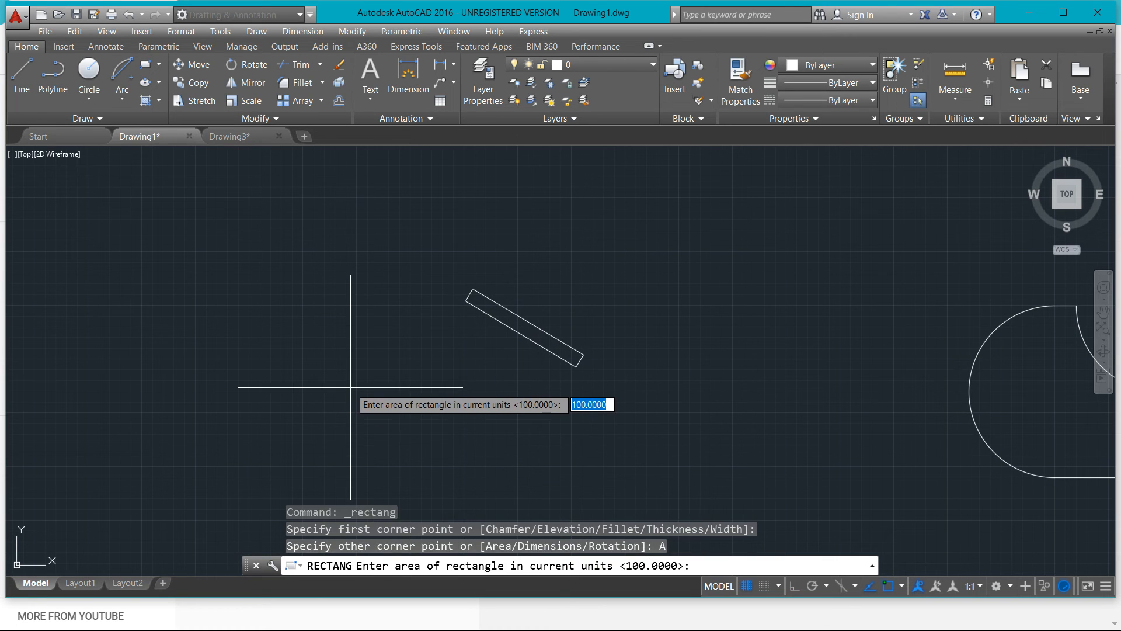
{"action": "key", "text": "Return"}
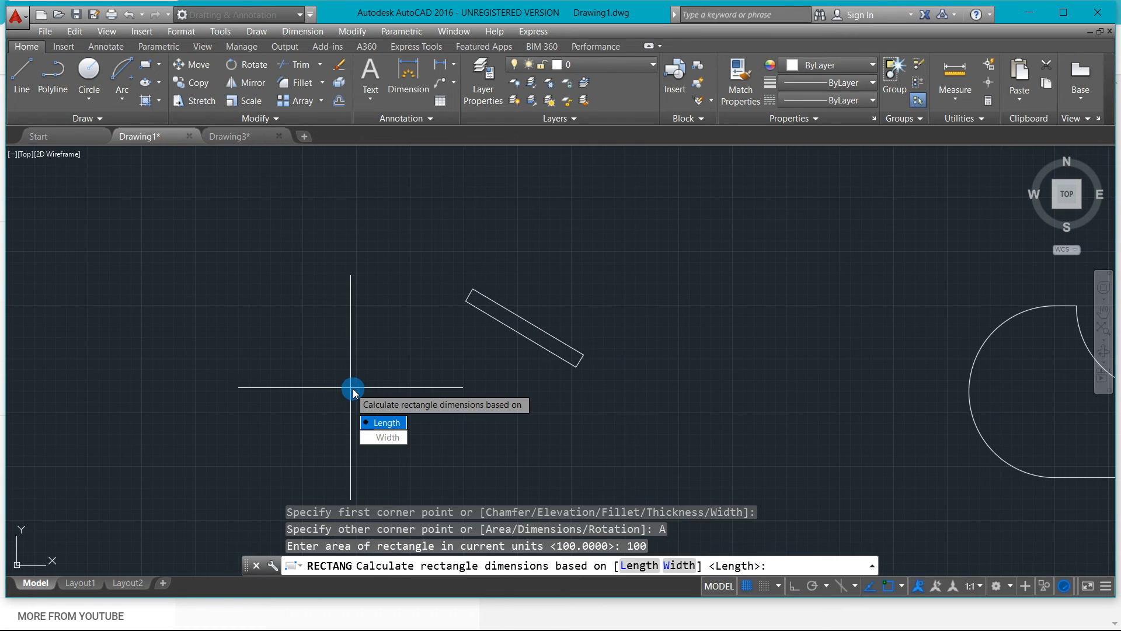
{"action": "left_click", "coordinate": [386, 423]}
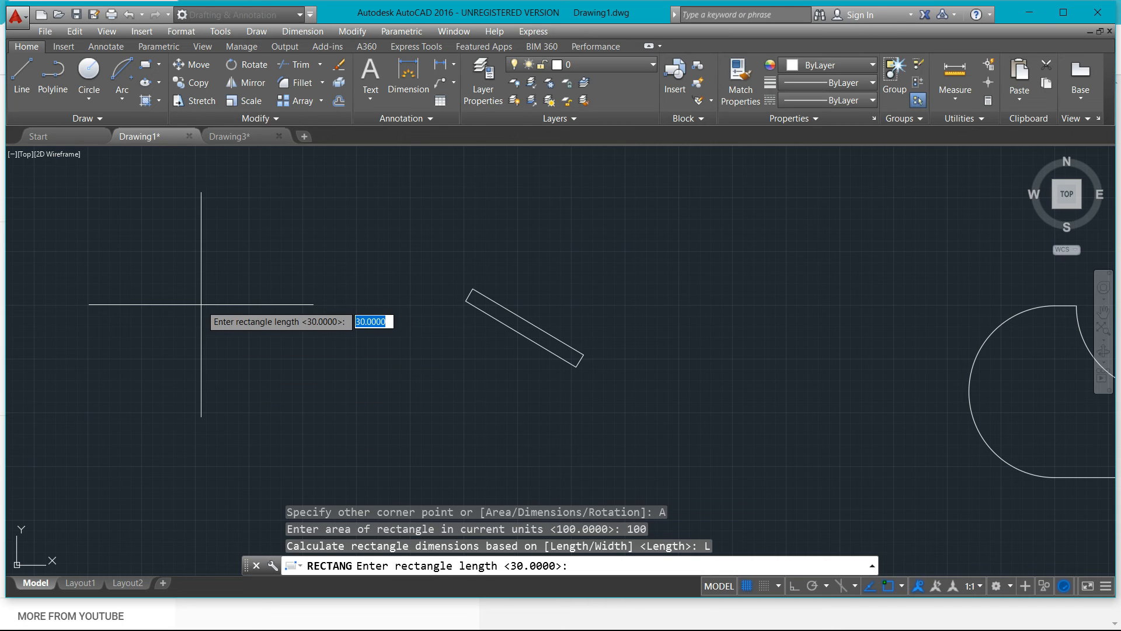
{"action": "key", "text": "Return"}
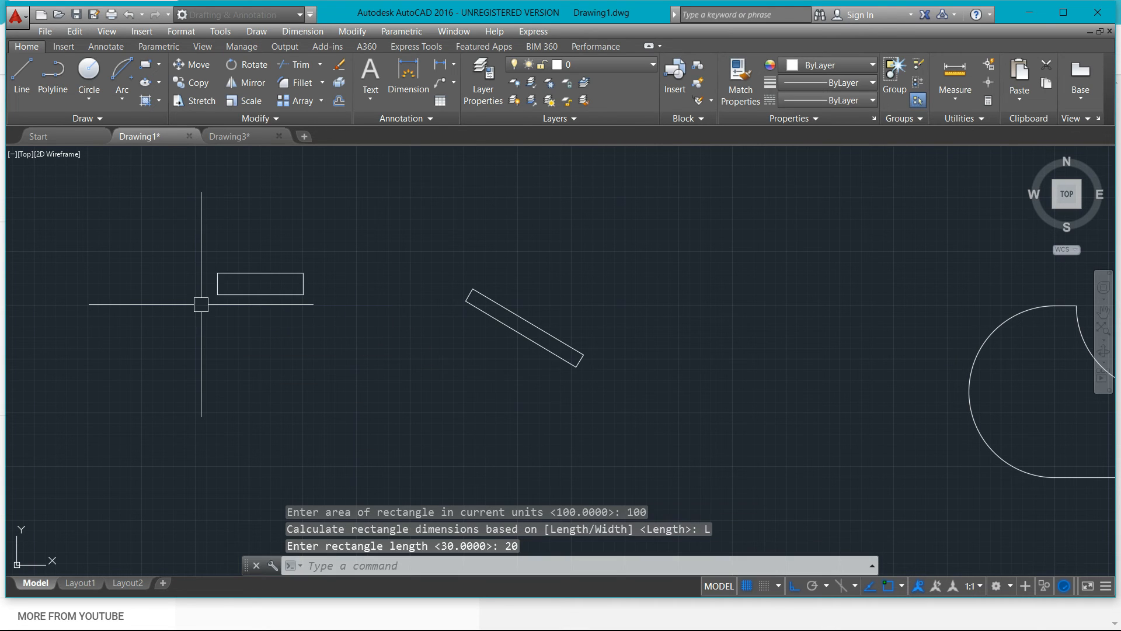
- Dimension the height and the length of the new horizontal rectangle
{"action": "scroll", "coordinate": [250, 283], "scroll_direction": "up", "scroll_amount": 4}
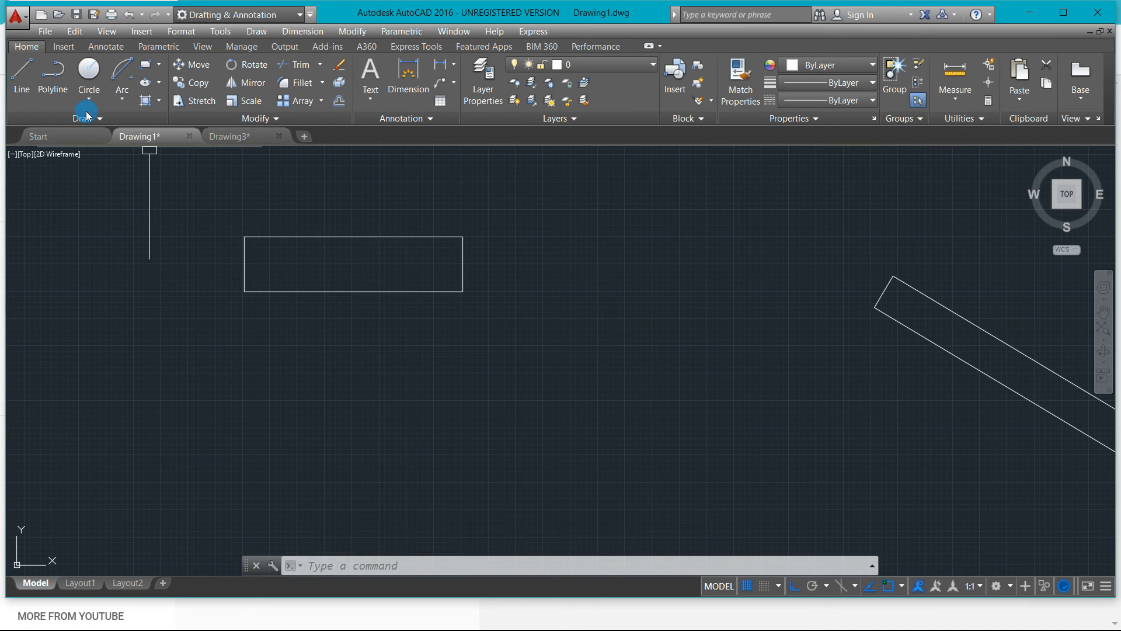
{"action": "left_click", "coordinate": [404, 77]}
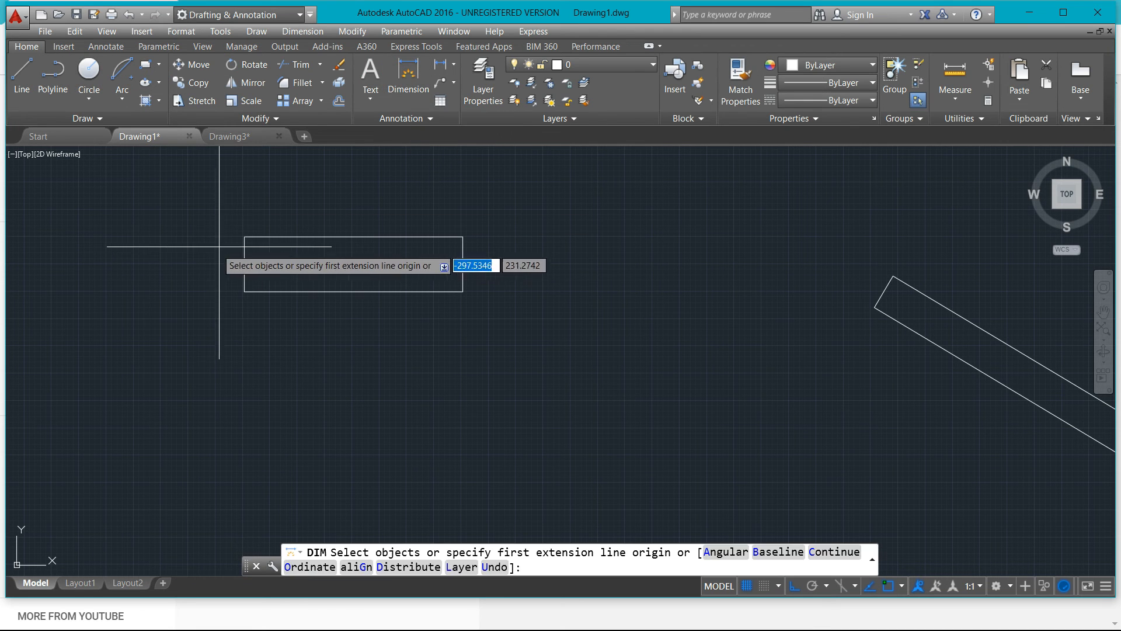
{"action": "left_click", "coordinate": [245, 236]}
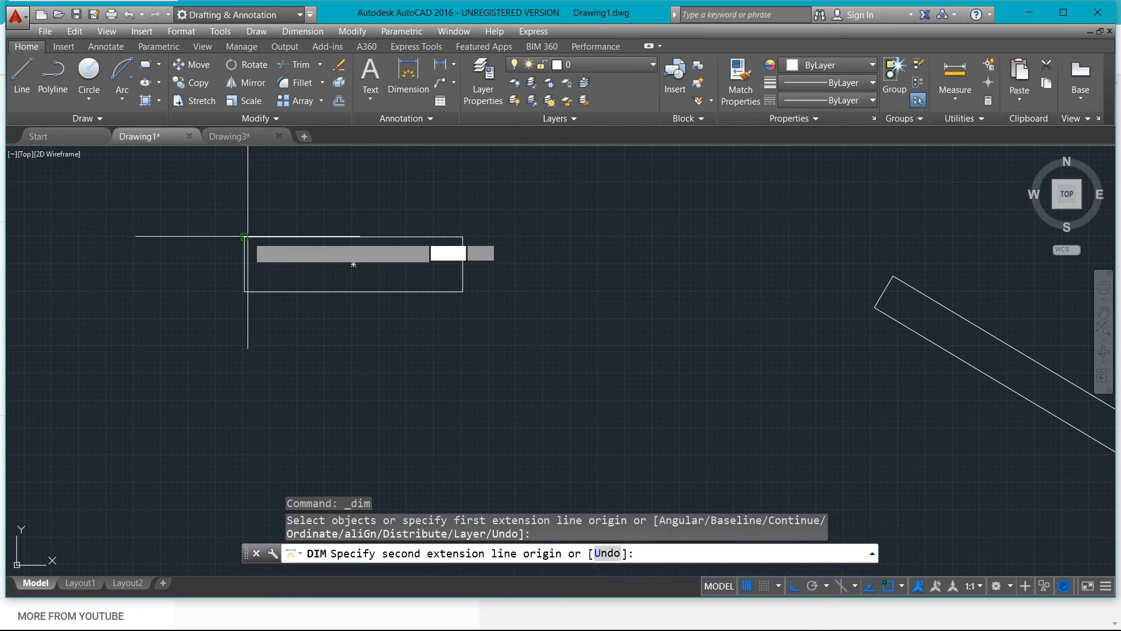
{"action": "left_click", "coordinate": [245, 291]}
{"action": "left_click", "coordinate": [230, 295]}
{"action": "scroll", "coordinate": [292, 303], "scroll_direction": "down", "scroll_amount": 1}
{"action": "left_click", "coordinate": [262, 261]}
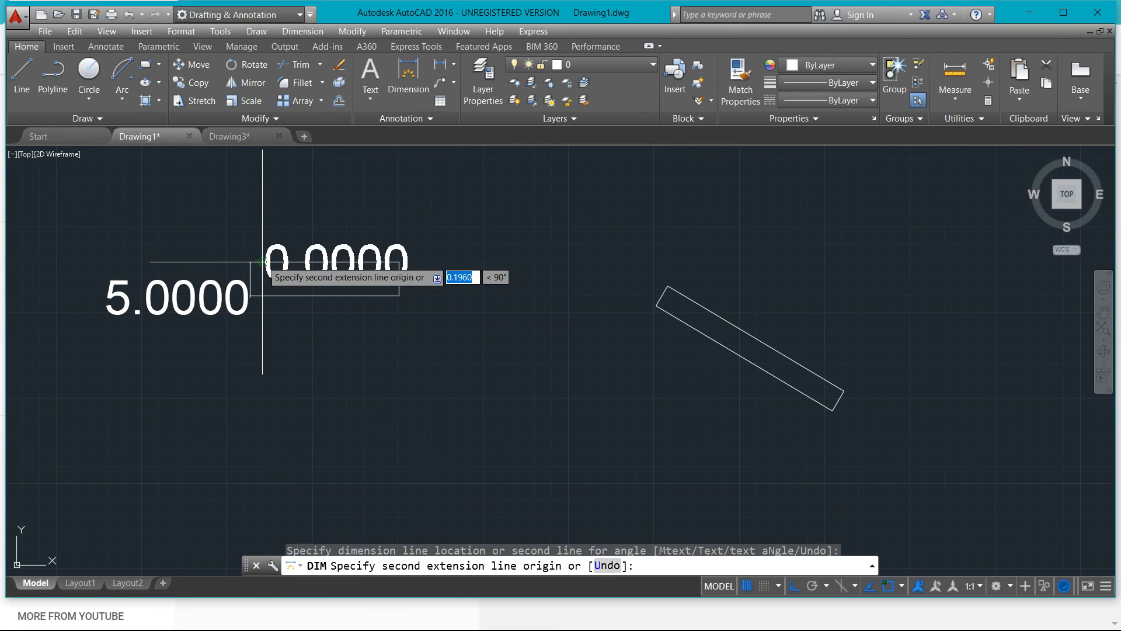
{"action": "left_click", "coordinate": [398, 262]}
{"action": "left_click", "coordinate": [397, 234]}
{"action": "scroll", "coordinate": [430, 333], "scroll_direction": "up", "scroll_amount": 1}
{"action": "scroll", "coordinate": [403, 332], "scroll_direction": "down", "scroll_amount": 1}
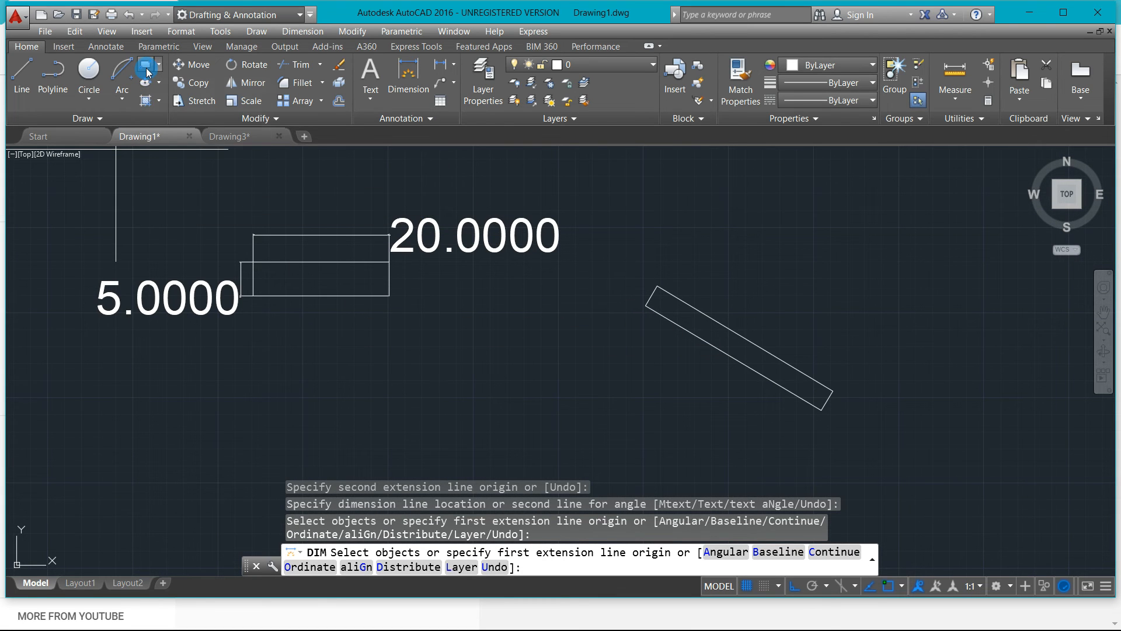
- Draw a rectangle below the dimensioned one using the Dimensions option, with a length of 25 and a width of 50
{"action": "left_click", "coordinate": [157, 66]}
{"action": "left_click", "coordinate": [155, 66]}
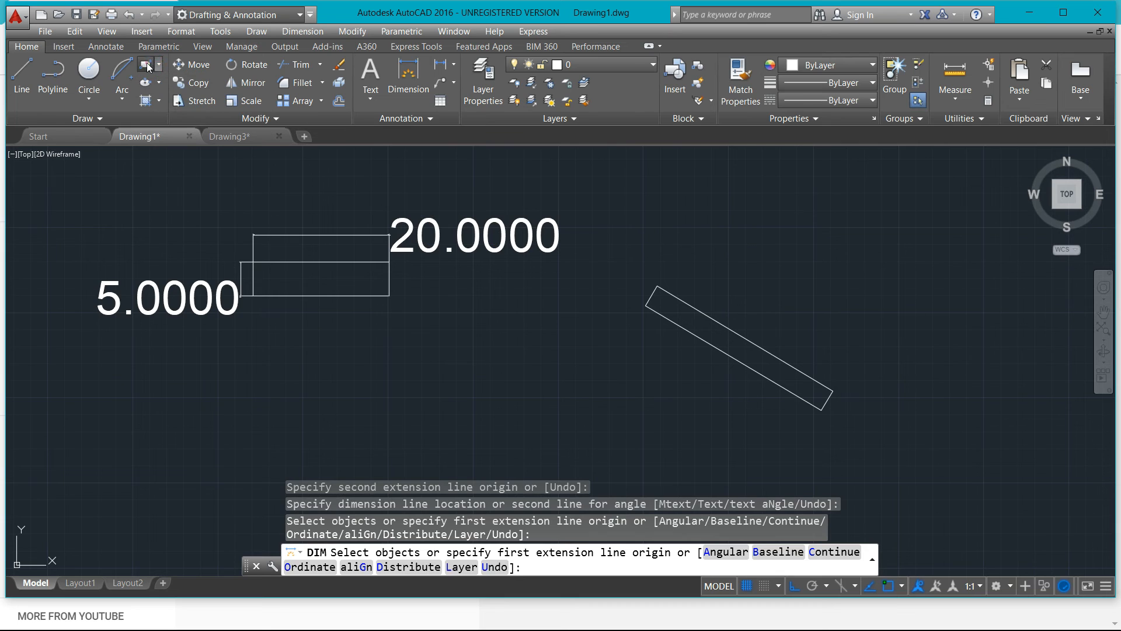
{"action": "left_click", "coordinate": [147, 67]}
{"action": "left_click", "coordinate": [433, 442]}
{"action": "left_click", "coordinate": [535, 565]}
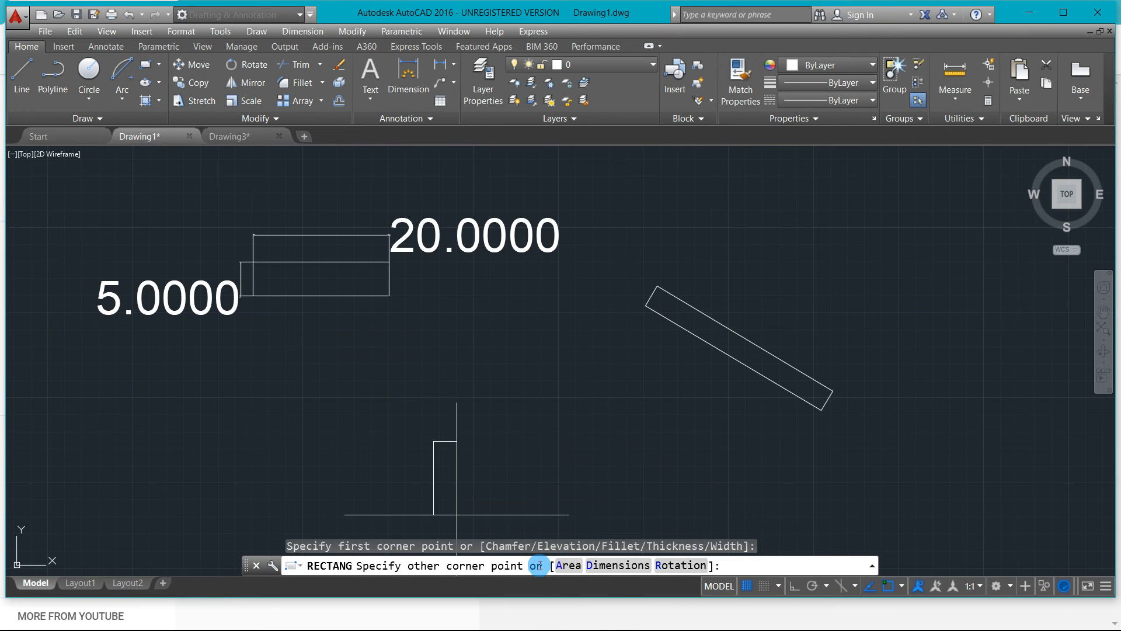
{"action": "left_click", "coordinate": [611, 565]}
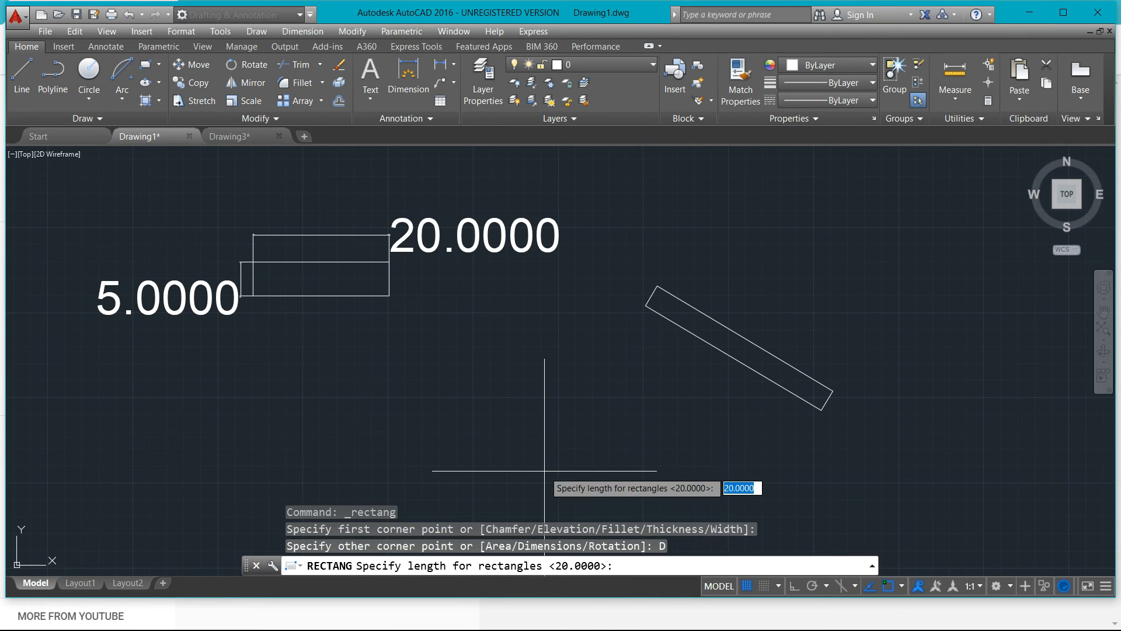
{"action": "type", "text": "25"}
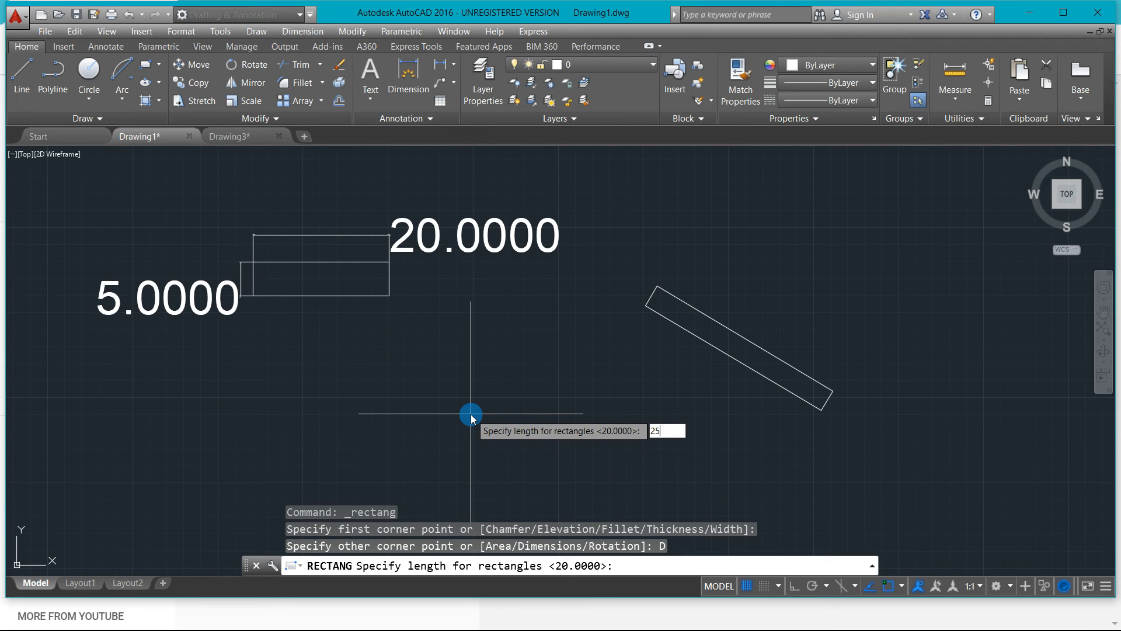
{"action": "key", "text": "Return"}
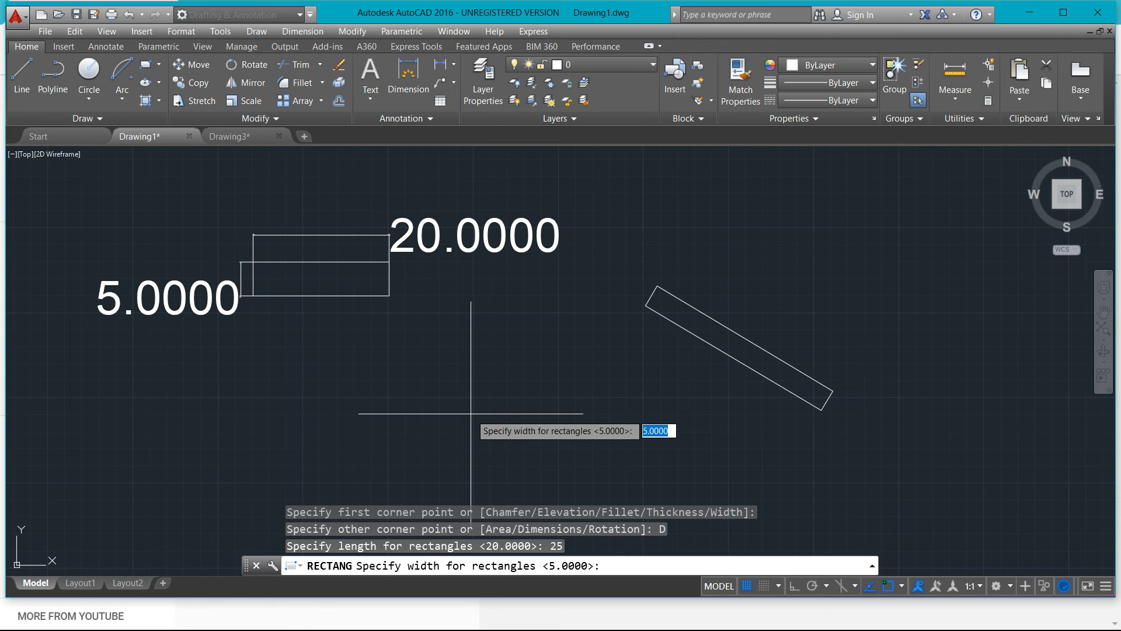
{"action": "type", "text": "50"}
{"action": "key", "text": "Return"}
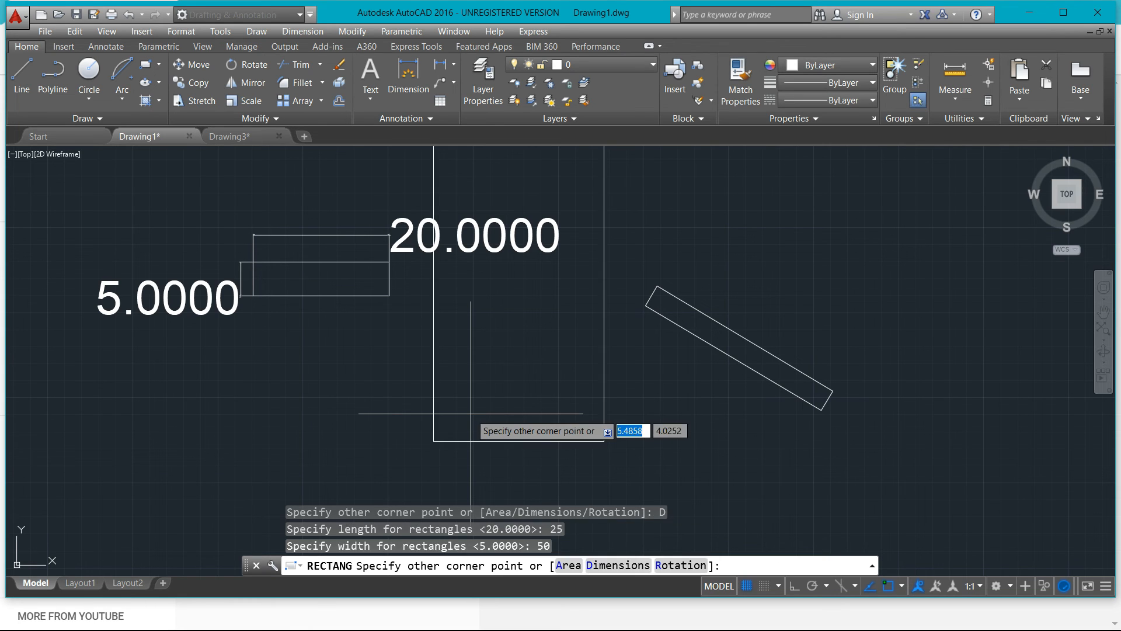
{"action": "scroll", "coordinate": [475, 348], "scroll_direction": "down", "scroll_amount": 3}
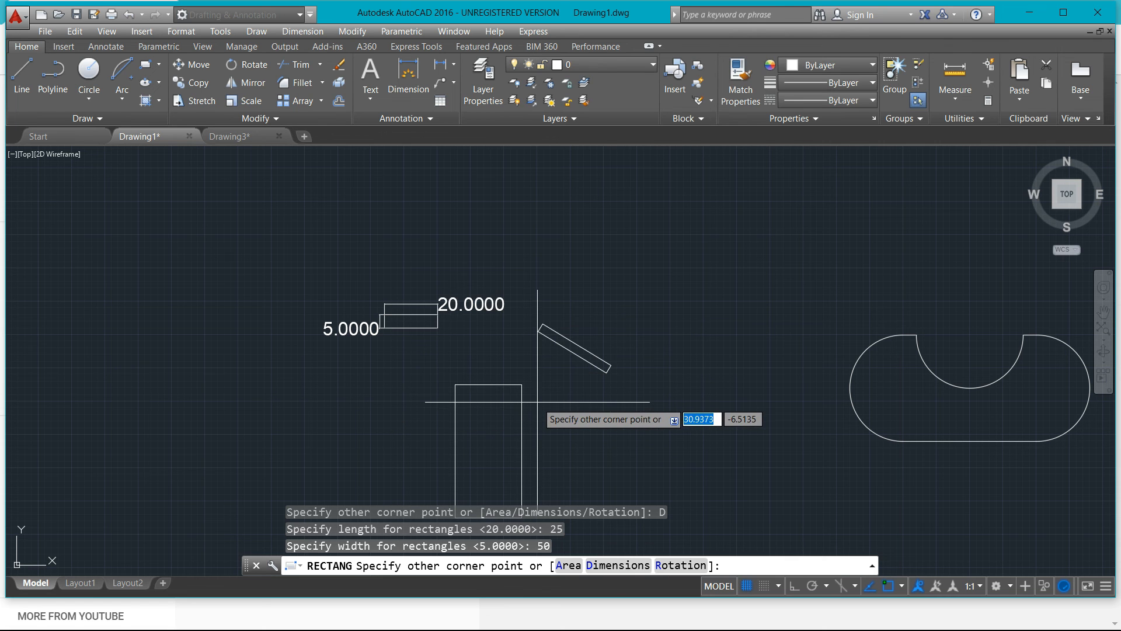
{"action": "left_click", "coordinate": [509, 402]}
- Delete the 25 by 50 rectangle and both dimensions of the small horizontal rectangle
{"action": "middle_click_drag", "start_coordinate": [566, 466], "coordinate": [584, 416]}
{"action": "scroll", "coordinate": [483, 423], "scroll_direction": "up", "scroll_amount": 6}
{"action": "scroll", "coordinate": [499, 412], "scroll_direction": "down", "scroll_amount": 6}
{"action": "left_click", "coordinate": [517, 331]}
{"action": "scroll", "coordinate": [500, 390], "scroll_direction": "up", "scroll_amount": 4}
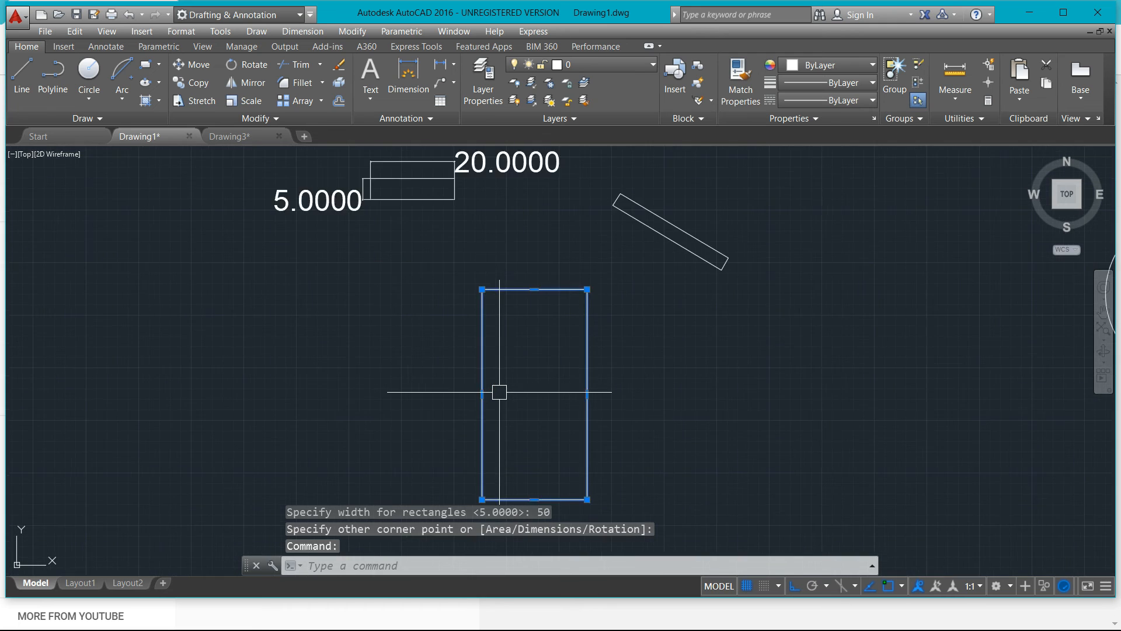
{"action": "scroll", "coordinate": [500, 387], "scroll_direction": "down", "scroll_amount": 6}
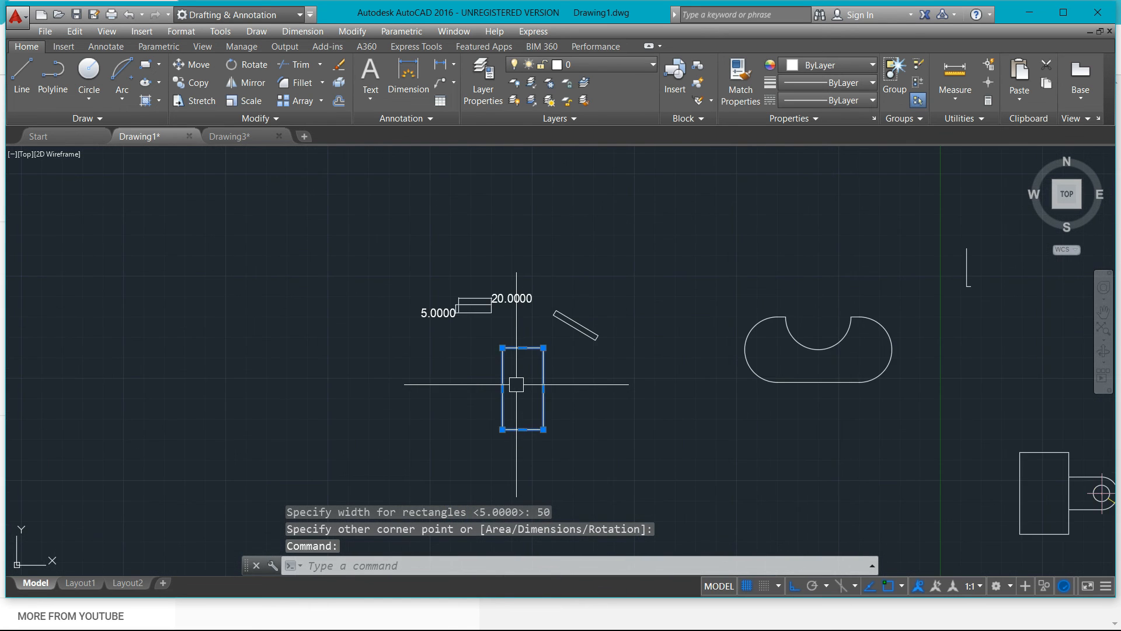
{"action": "scroll", "coordinate": [516, 391], "scroll_direction": "up", "scroll_amount": 4}
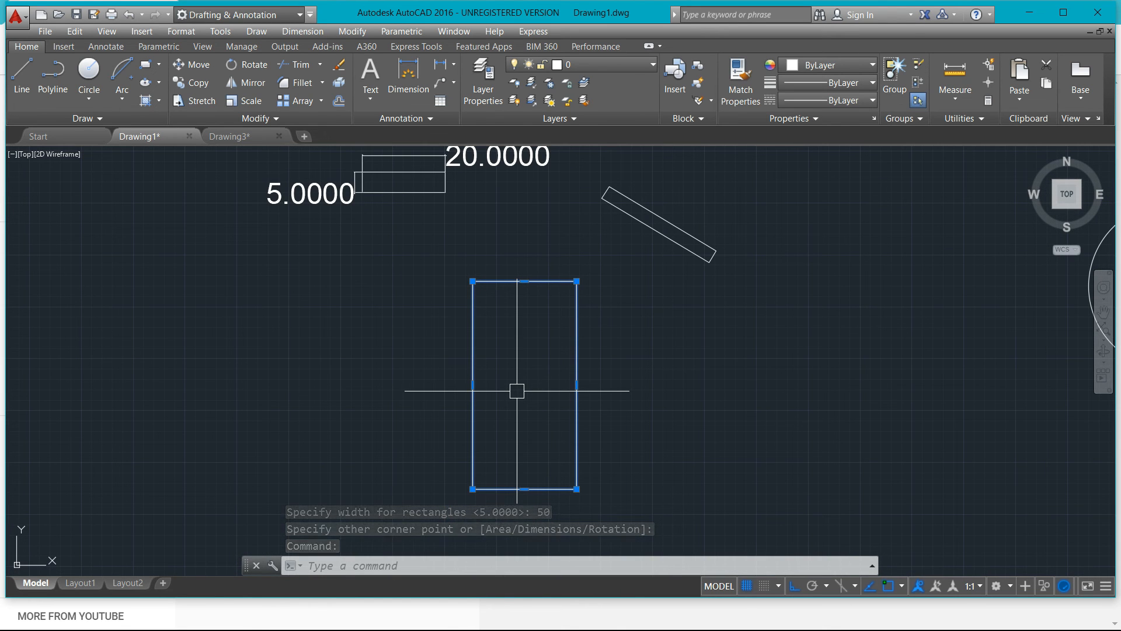
{"action": "scroll", "coordinate": [517, 392], "scroll_direction": "up", "scroll_amount": 2}
{"action": "scroll", "coordinate": [497, 365], "scroll_direction": "down", "scroll_amount": 4}
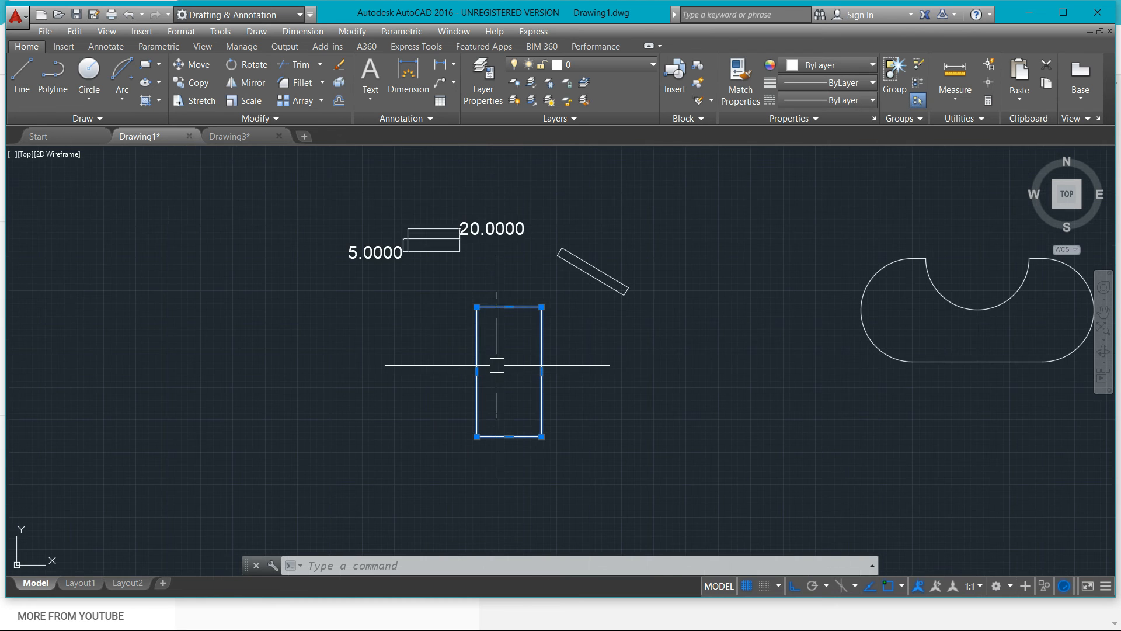
{"action": "scroll", "coordinate": [424, 284], "scroll_direction": "up", "scroll_amount": 6}
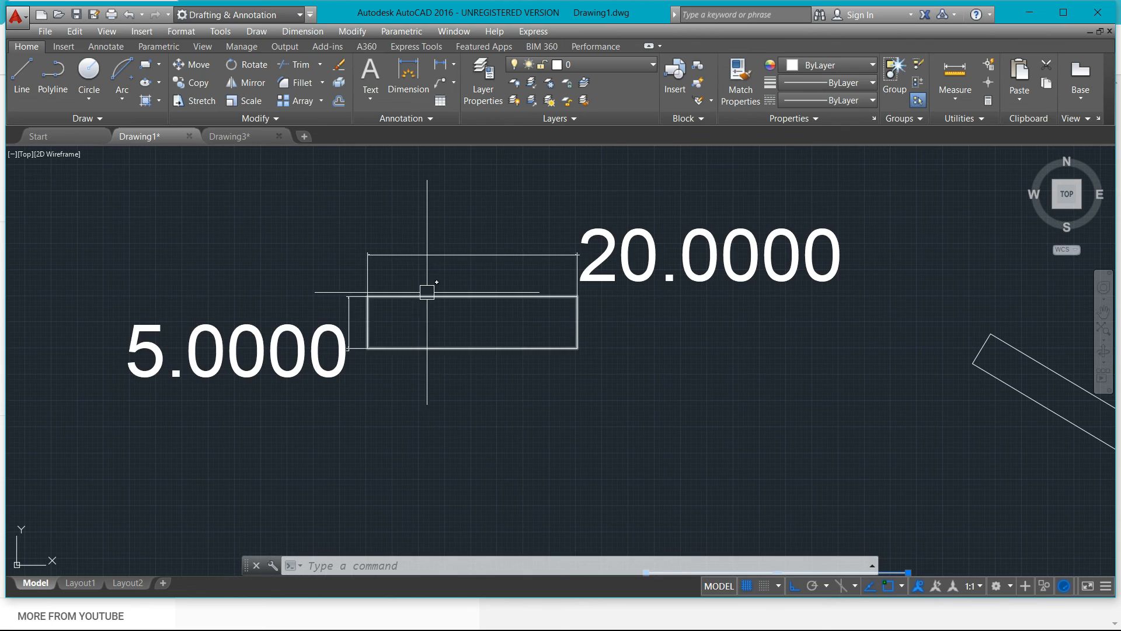
{"action": "left_click", "coordinate": [435, 259]}
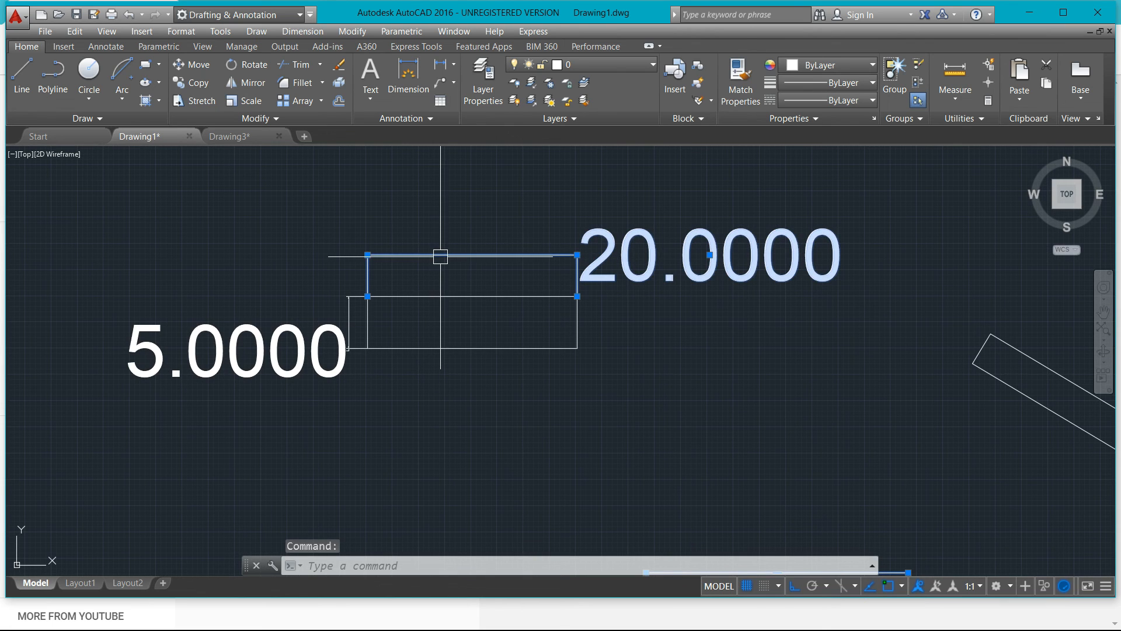
{"action": "key", "text": "Delete"}
{"action": "scroll", "coordinate": [479, 333], "scroll_direction": "down", "scroll_amount": 2}
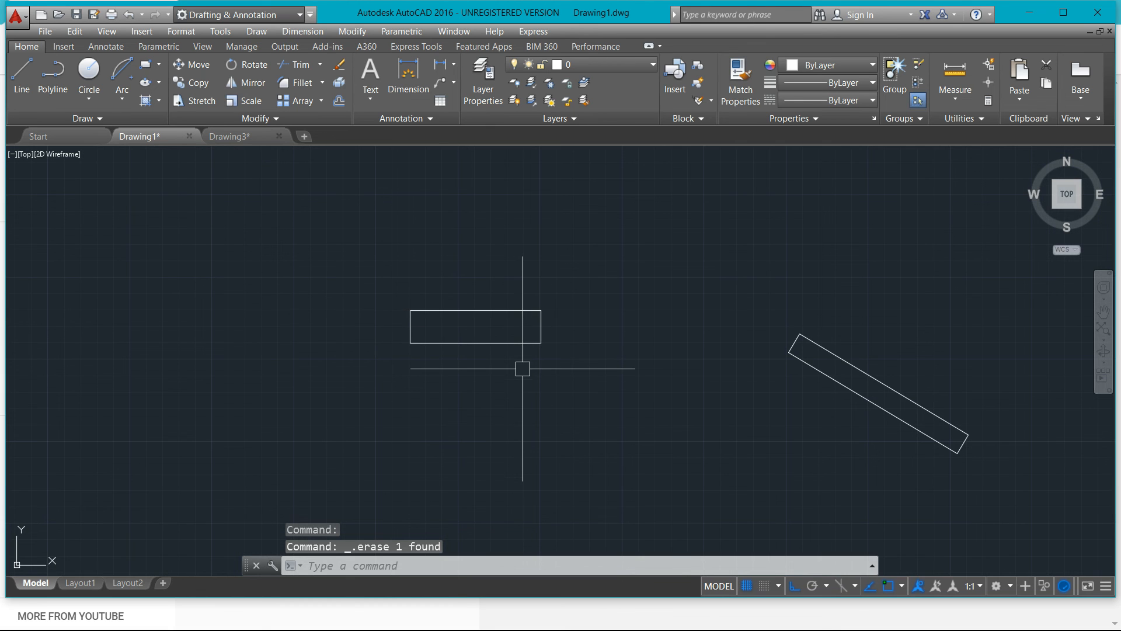
- Look over the two small rectangles and the other parts across the whole drawing
{"action": "scroll", "coordinate": [566, 366], "scroll_direction": "down", "scroll_amount": 2}
{"action": "middle_click_drag", "start_coordinate": [565, 366], "coordinate": [525, 362]}
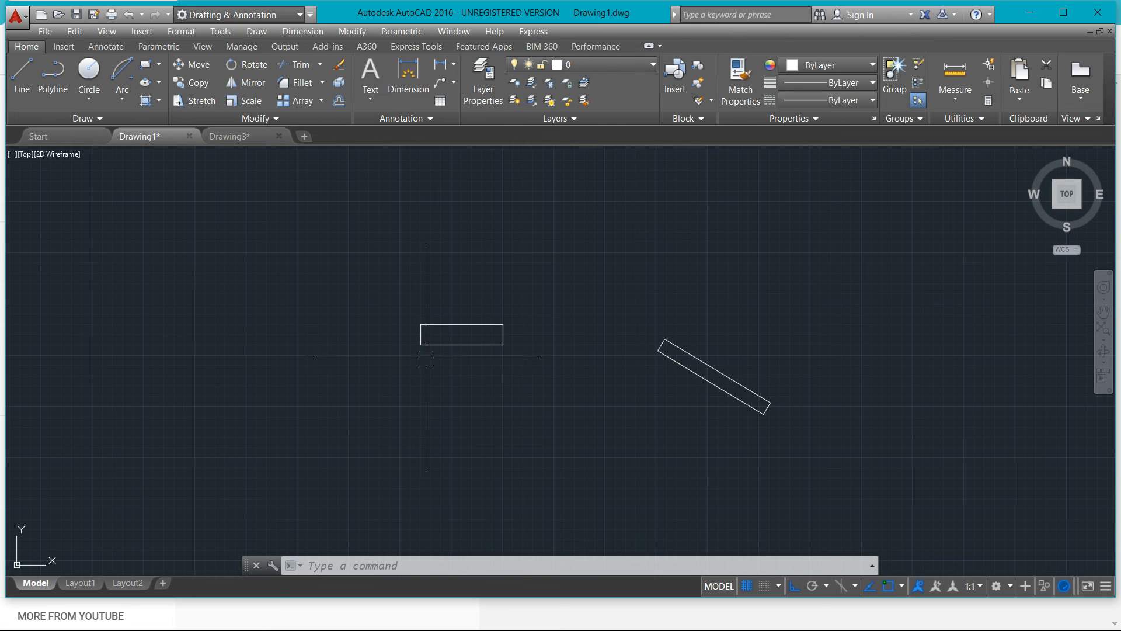
{"action": "middle_click_drag", "start_coordinate": [524, 403], "coordinate": [522, 360]}
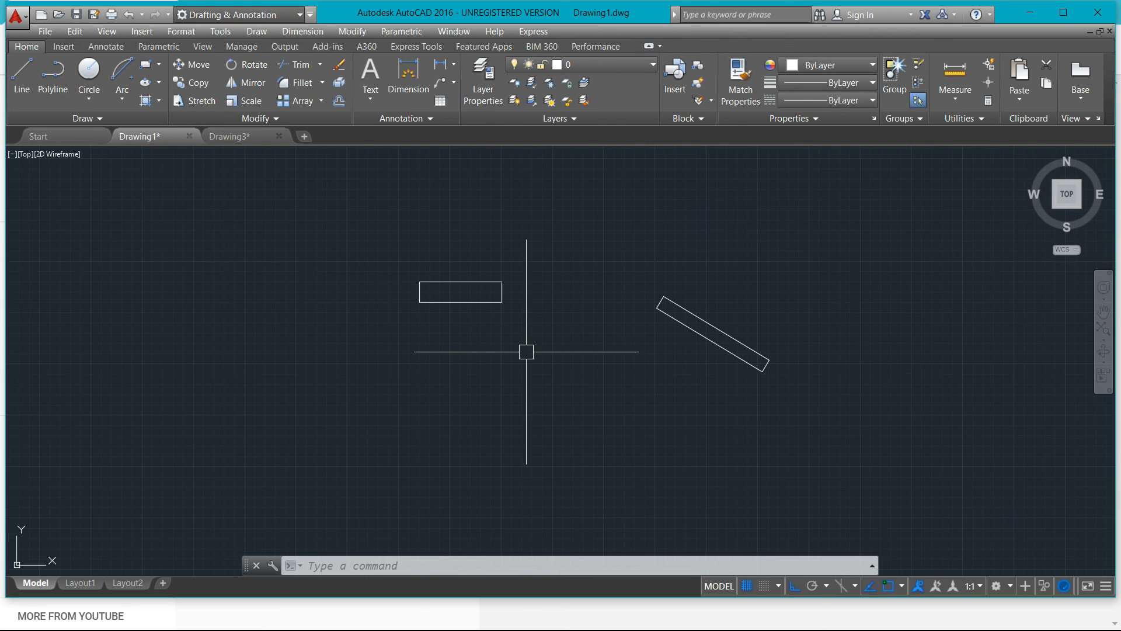
{"action": "scroll", "coordinate": [529, 356], "scroll_direction": "up", "scroll_amount": 2}
{"action": "scroll", "coordinate": [529, 356], "scroll_direction": "down", "scroll_amount": 4}
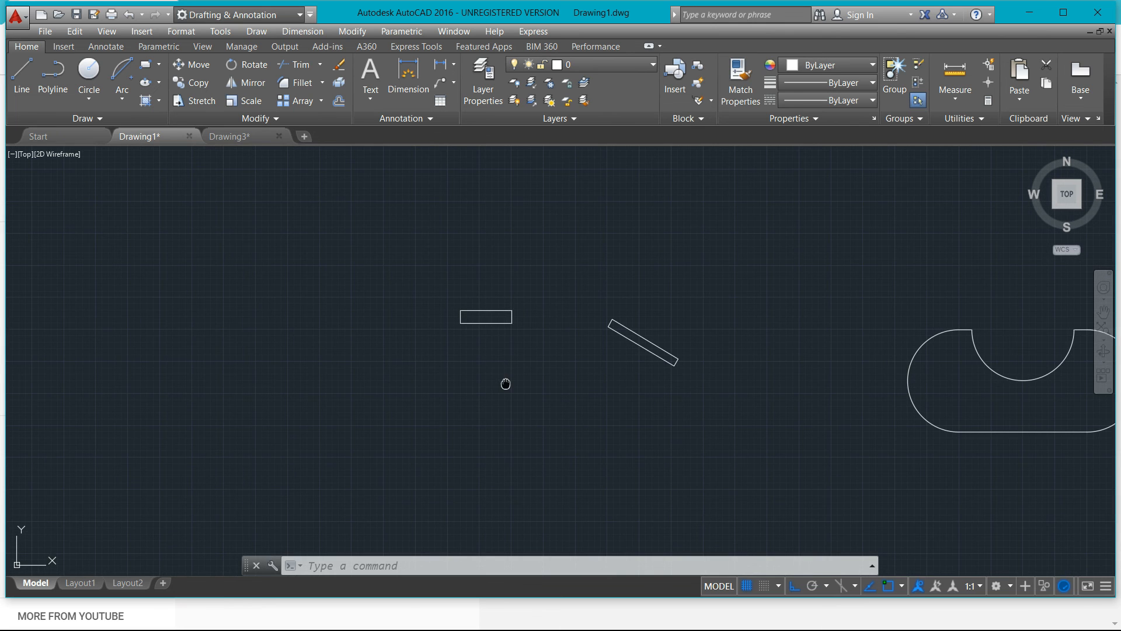
{"action": "mouse_move", "coordinate": [502, 359]}
{"action": "middle_mouse_down"}
{"action": "mouse_move", "coordinate": [415, 362]}
{"action": "mouse_move", "coordinate": [316, 343]}
{"action": "middle_mouse_up"}
{"action": "scroll", "coordinate": [439, 354], "scroll_direction": "up", "scroll_amount": 3}
{"action": "scroll", "coordinate": [637, 355], "scroll_direction": "down", "scroll_amount": 3}
{"action": "middle_click_drag", "start_coordinate": [764, 376], "coordinate": [333, 363]}
{"action": "scroll", "coordinate": [640, 409], "scroll_direction": "down", "scroll_amount": 2}
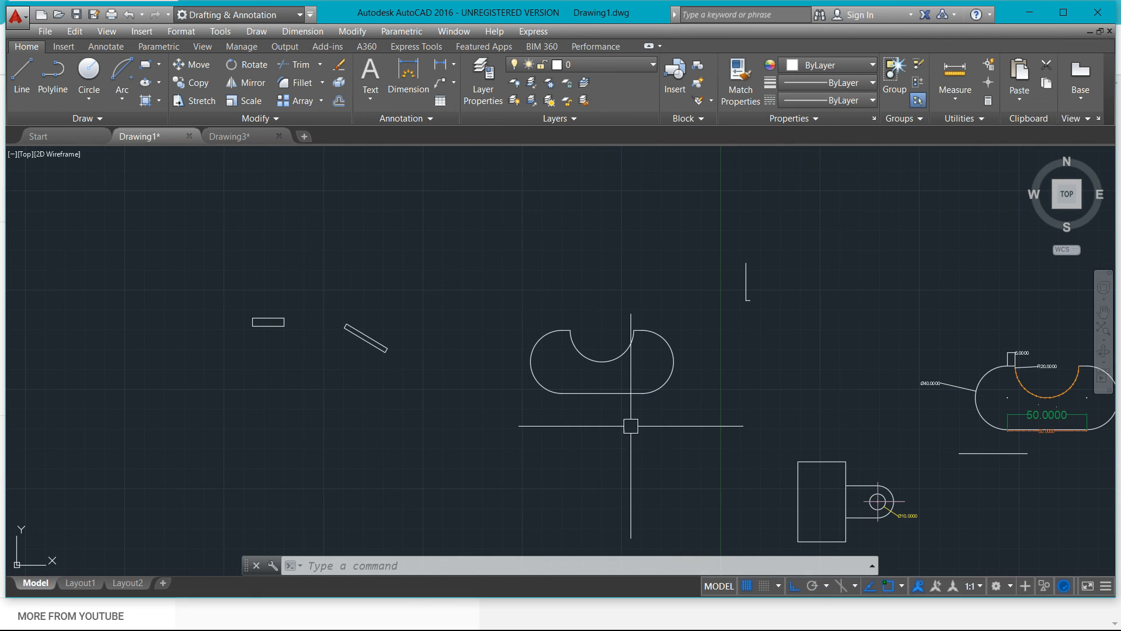
{"action": "scroll", "coordinate": [619, 409], "scroll_direction": "up", "scroll_amount": 2}
{"action": "scroll", "coordinate": [611, 388], "scroll_direction": "down", "scroll_amount": 4}
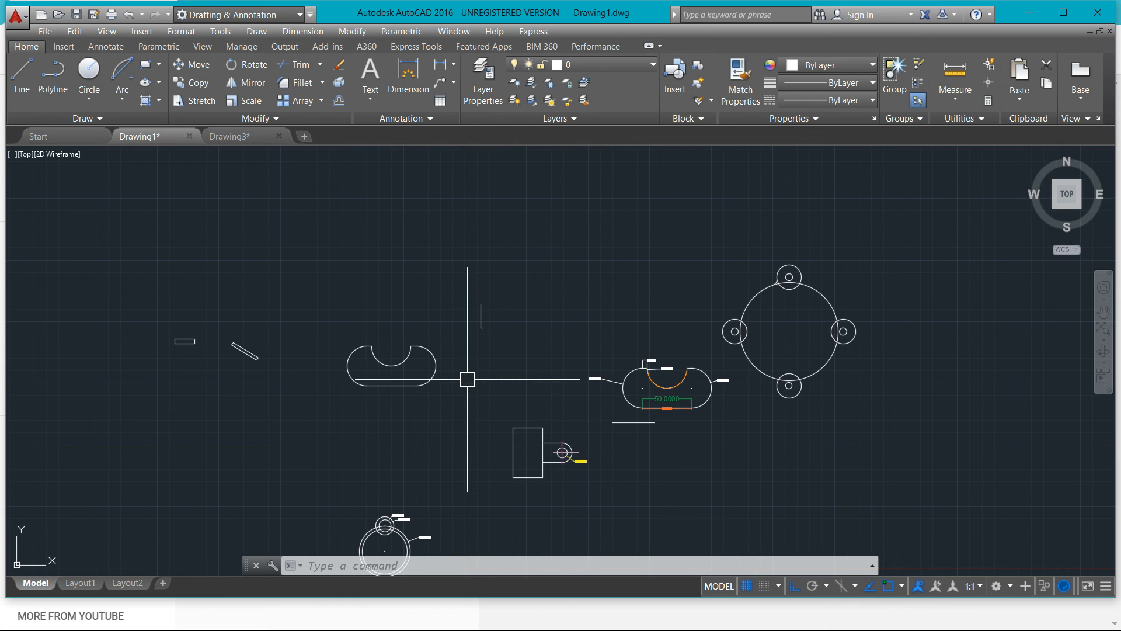
{"action": "scroll", "coordinate": [760, 374], "scroll_direction": "up", "scroll_amount": 4}
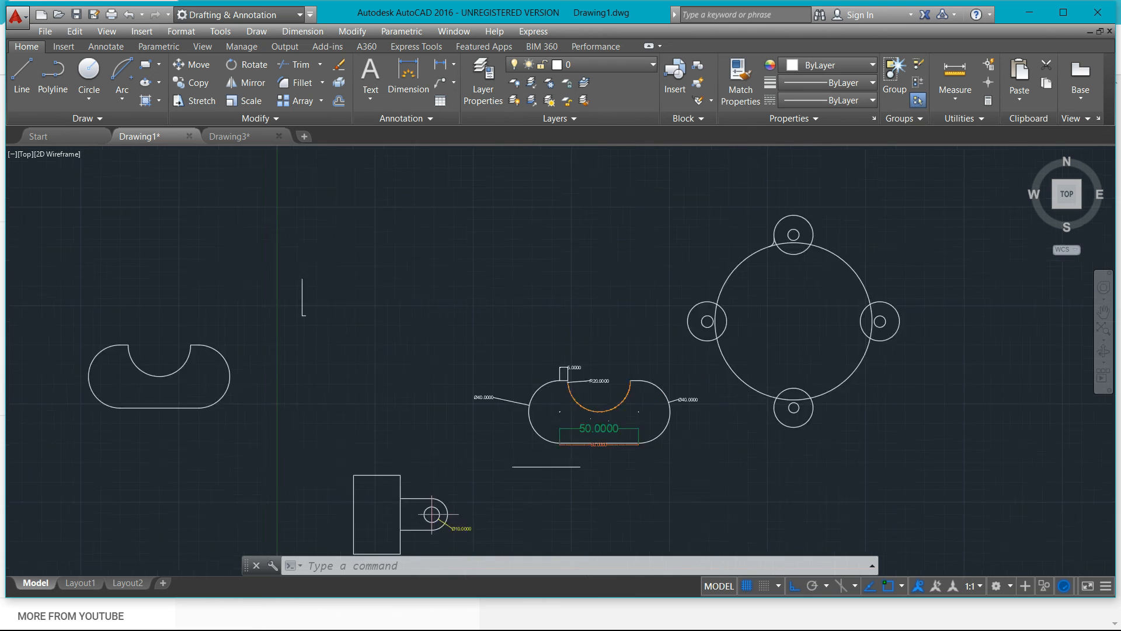
{"action": "scroll", "coordinate": [783, 327], "scroll_direction": "down", "scroll_amount": 4}
{"action": "middle_click_drag", "start_coordinate": [576, 488], "coordinate": [621, 390]}
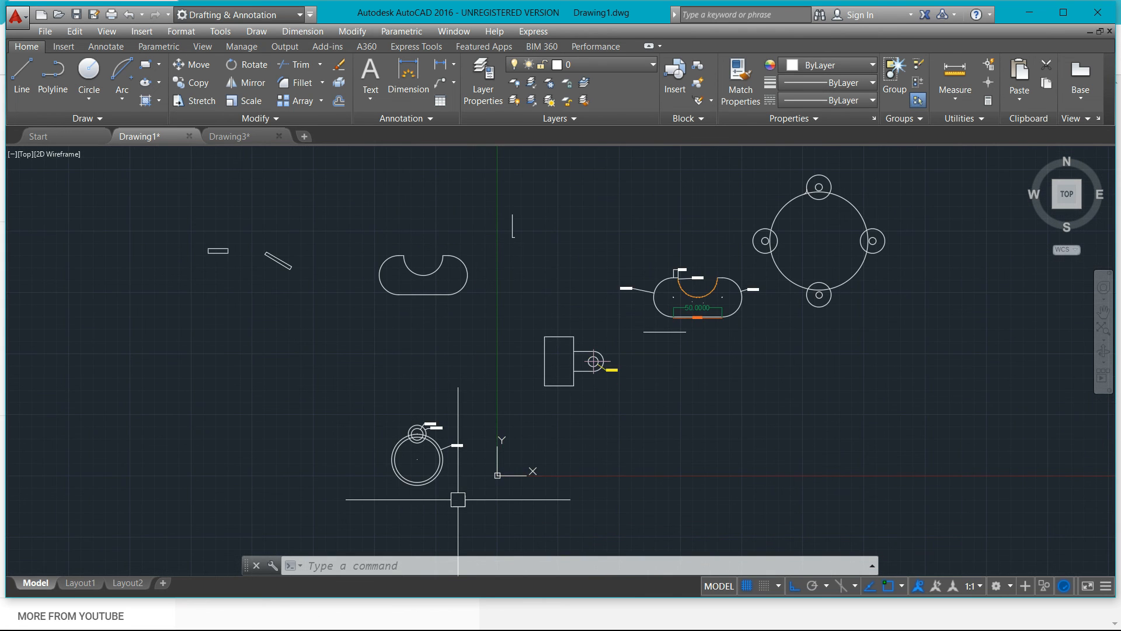
{"action": "scroll", "coordinate": [420, 462], "scroll_direction": "up", "scroll_amount": 8}
{"action": "scroll", "coordinate": [377, 408], "scroll_direction": "down", "scroll_amount": 7}
- Examine the lugged part's hole, centre lines and diameter dimension up close, plus the slotted parts around it
{"action": "middle_click_drag", "start_coordinate": [578, 321], "coordinate": [513, 406]}
{"action": "scroll", "coordinate": [551, 412], "scroll_direction": "up", "scroll_amount": 5}
{"action": "middle_click_drag", "start_coordinate": [628, 318], "coordinate": [588, 431]}
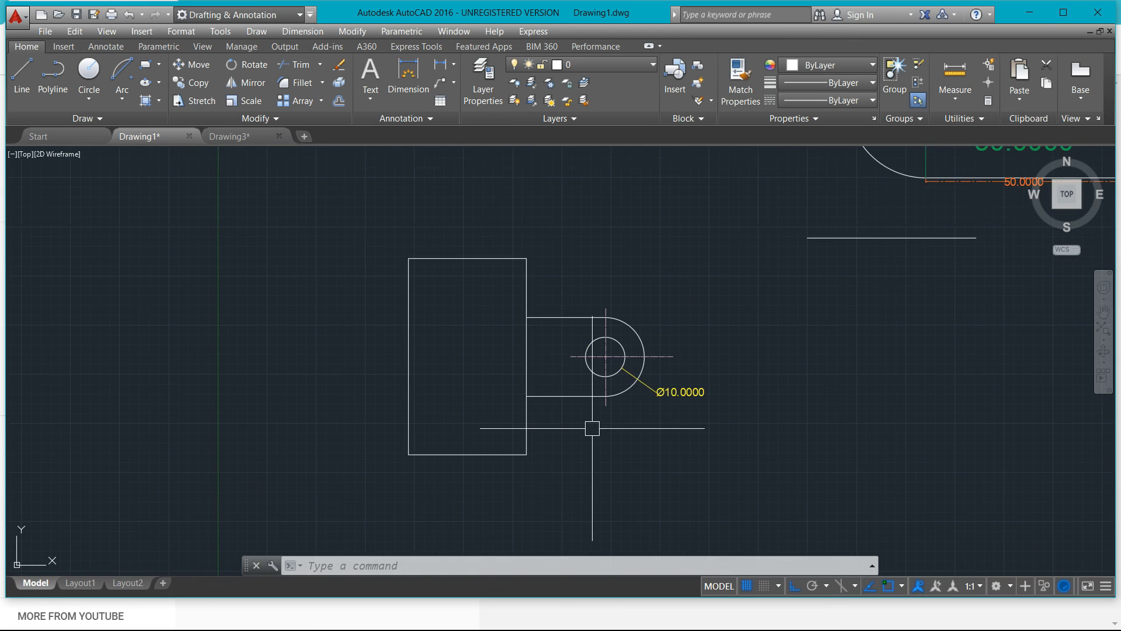
{"action": "scroll", "coordinate": [591, 409], "scroll_direction": "up", "scroll_amount": 4}
{"action": "scroll", "coordinate": [736, 288], "scroll_direction": "up", "scroll_amount": 1}
{"action": "scroll", "coordinate": [736, 288], "scroll_direction": "up", "scroll_amount": 1}
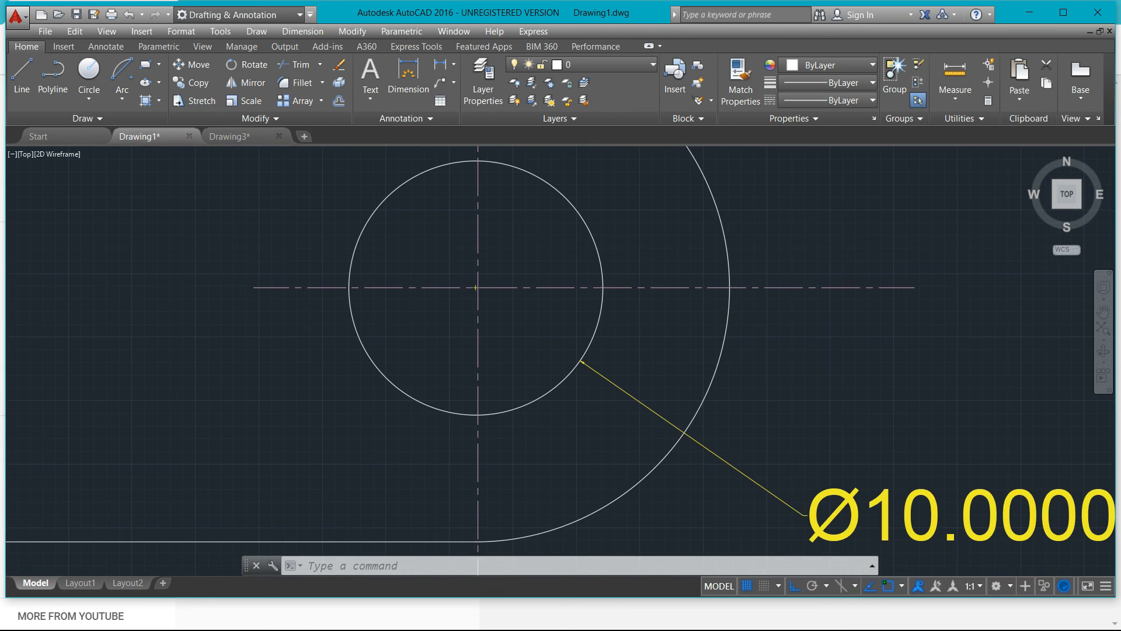
{"action": "scroll", "coordinate": [615, 345], "scroll_direction": "down", "scroll_amount": 4}
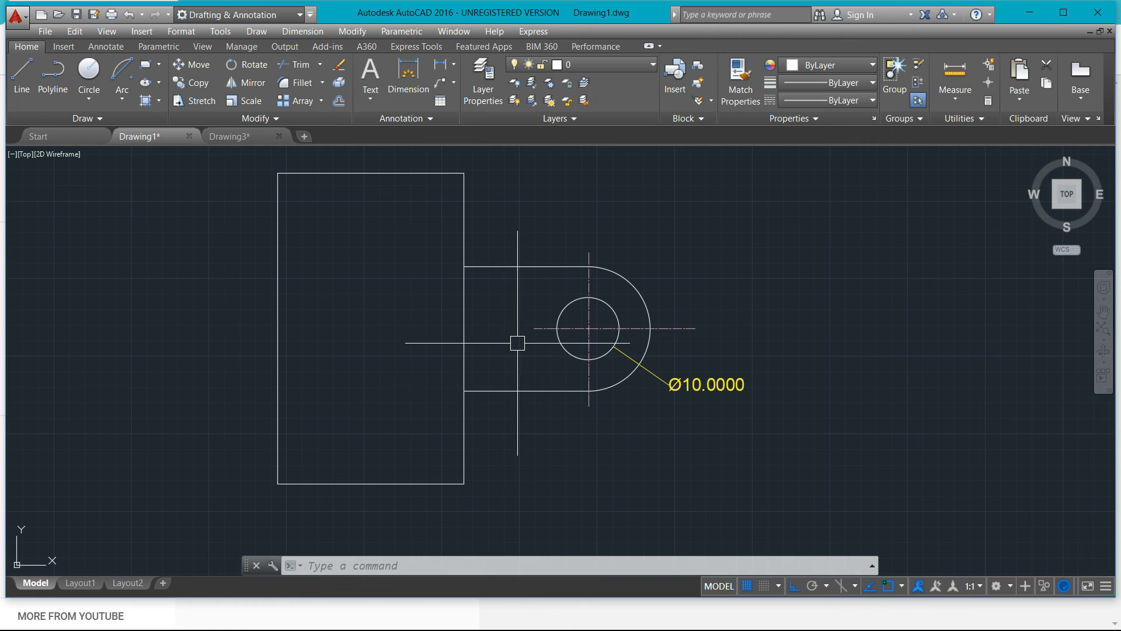
{"action": "middle_click_drag", "start_coordinate": [513, 330], "coordinate": [514, 341]}
{"action": "scroll", "coordinate": [516, 345], "scroll_direction": "down", "scroll_amount": 2}
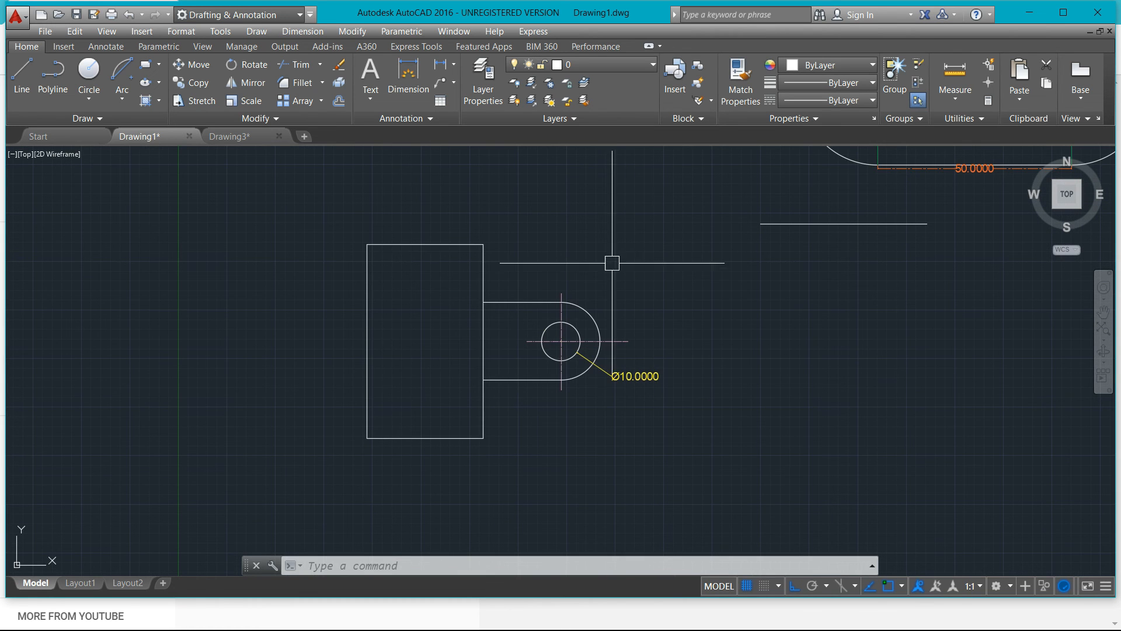
{"action": "scroll", "coordinate": [606, 261], "scroll_direction": "down", "scroll_amount": 2}
{"action": "middle_click_drag", "start_coordinate": [596, 233], "coordinate": [566, 363]}
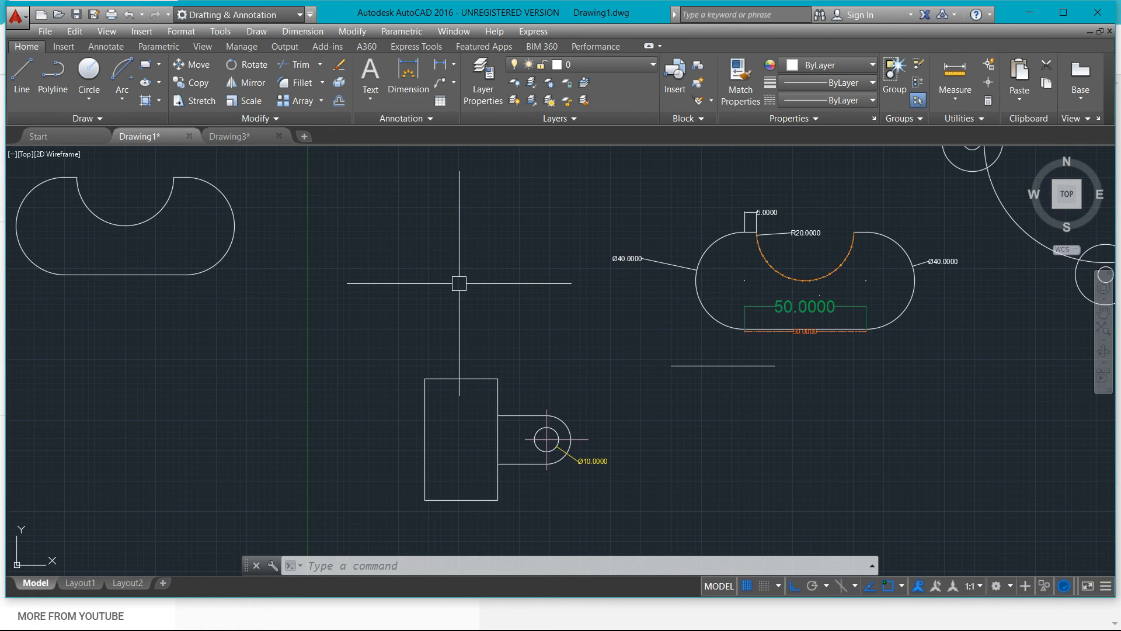
{"action": "middle_click_drag", "start_coordinate": [459, 283], "coordinate": [630, 271]}
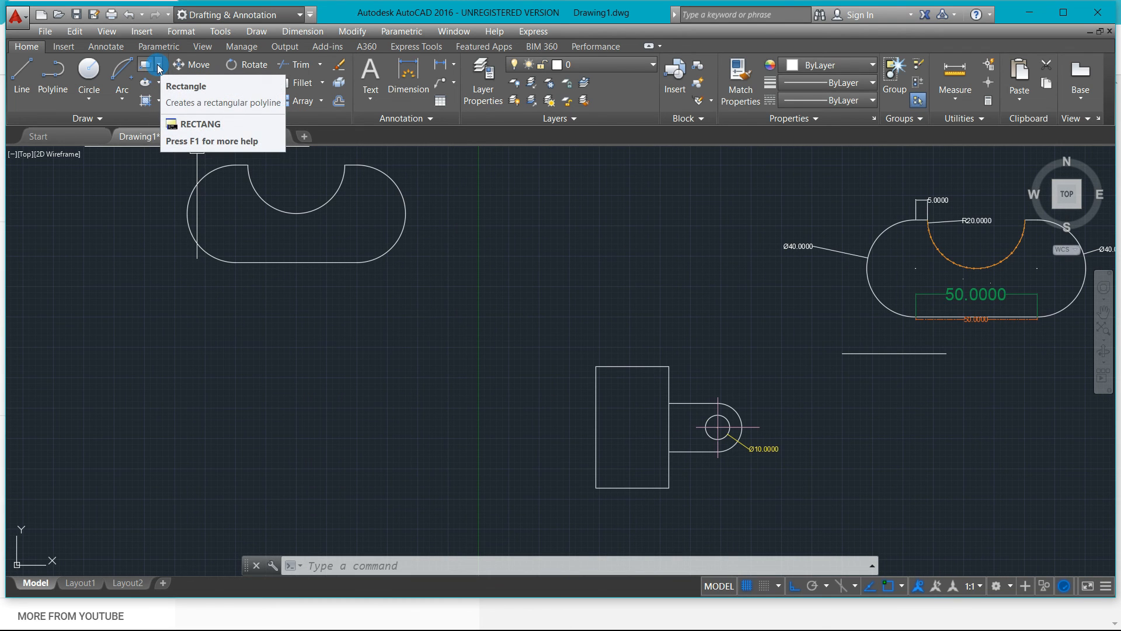
{"action": "scroll", "coordinate": [345, 331], "scroll_direction": "down", "scroll_amount": 1}
{"action": "middle_click_drag", "start_coordinate": [533, 252], "coordinate": [493, 304]}
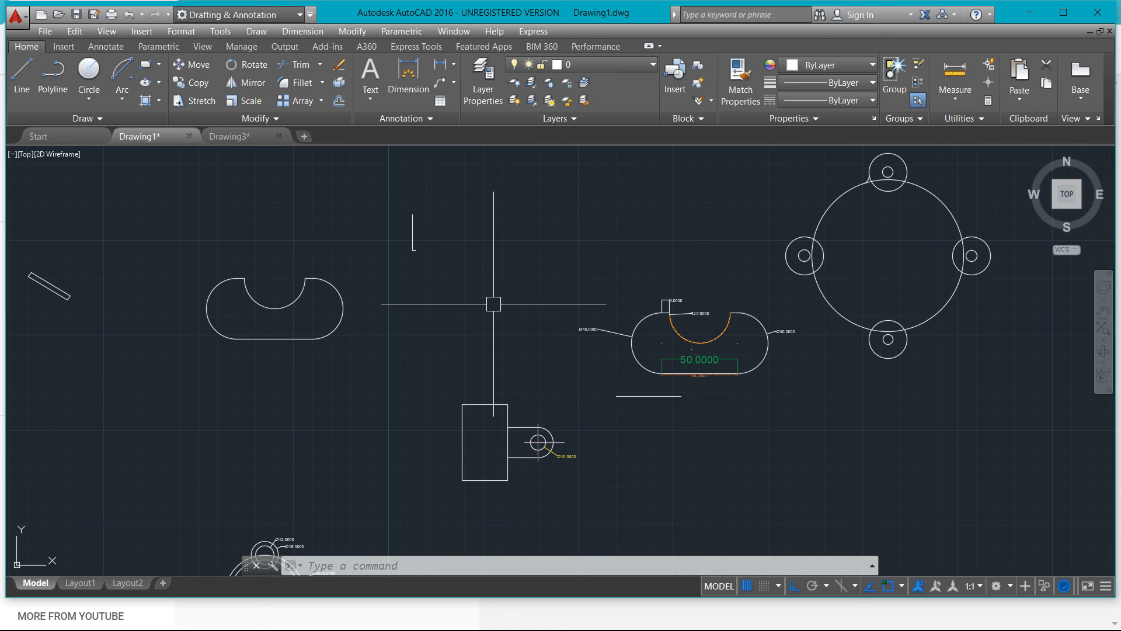